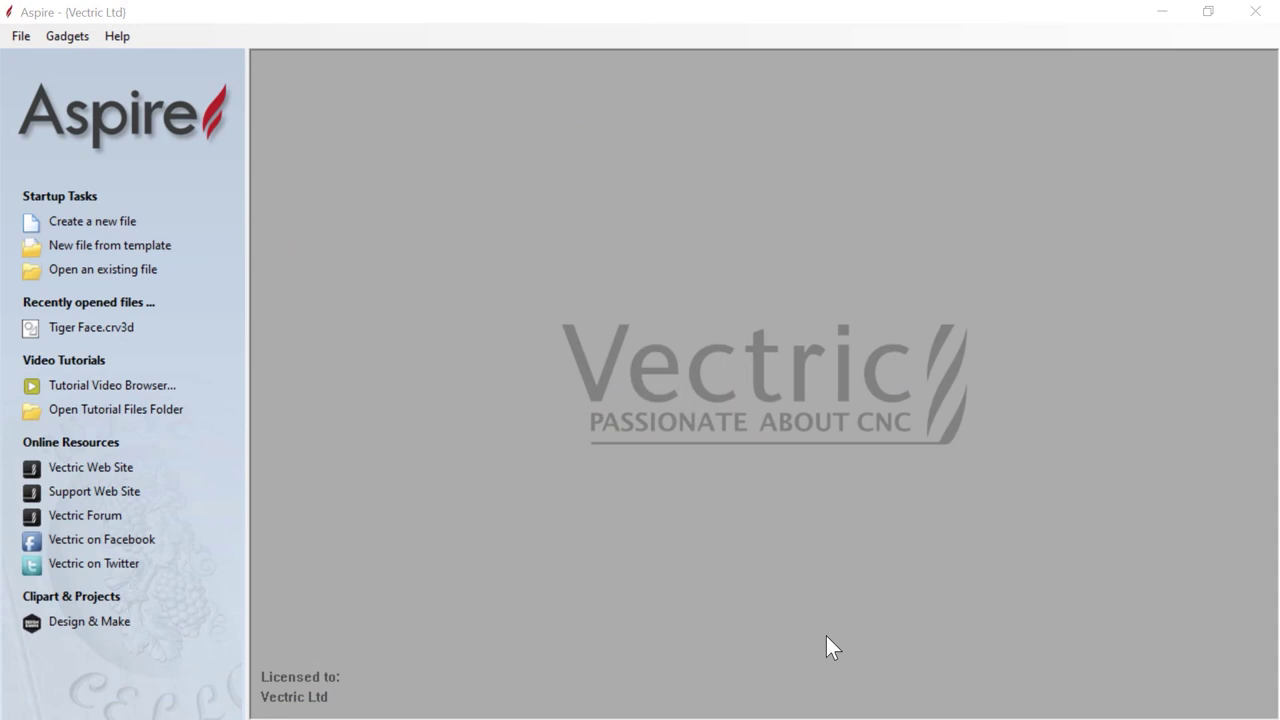
Step: Open the existing project file Tiger Face.crv3d from the Laser Picture - Tiger Face_Laser_FILES folder
left_click(59, 268)
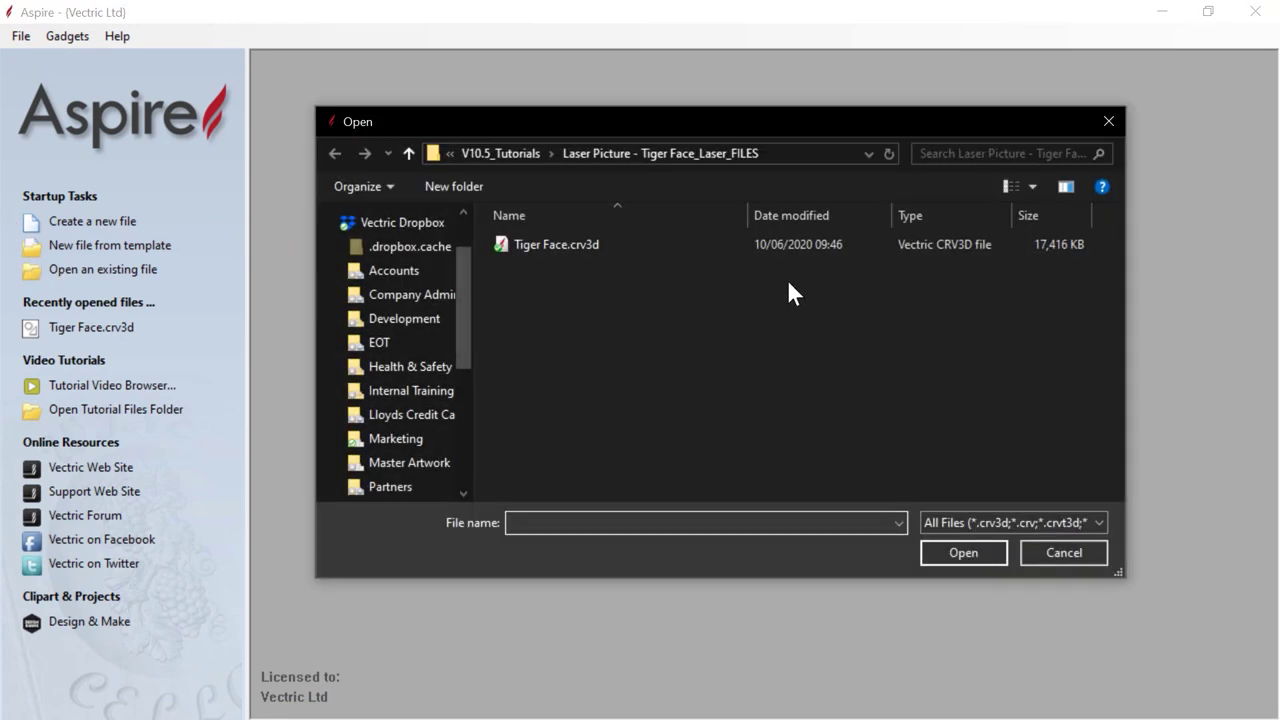
left_click(574, 244)
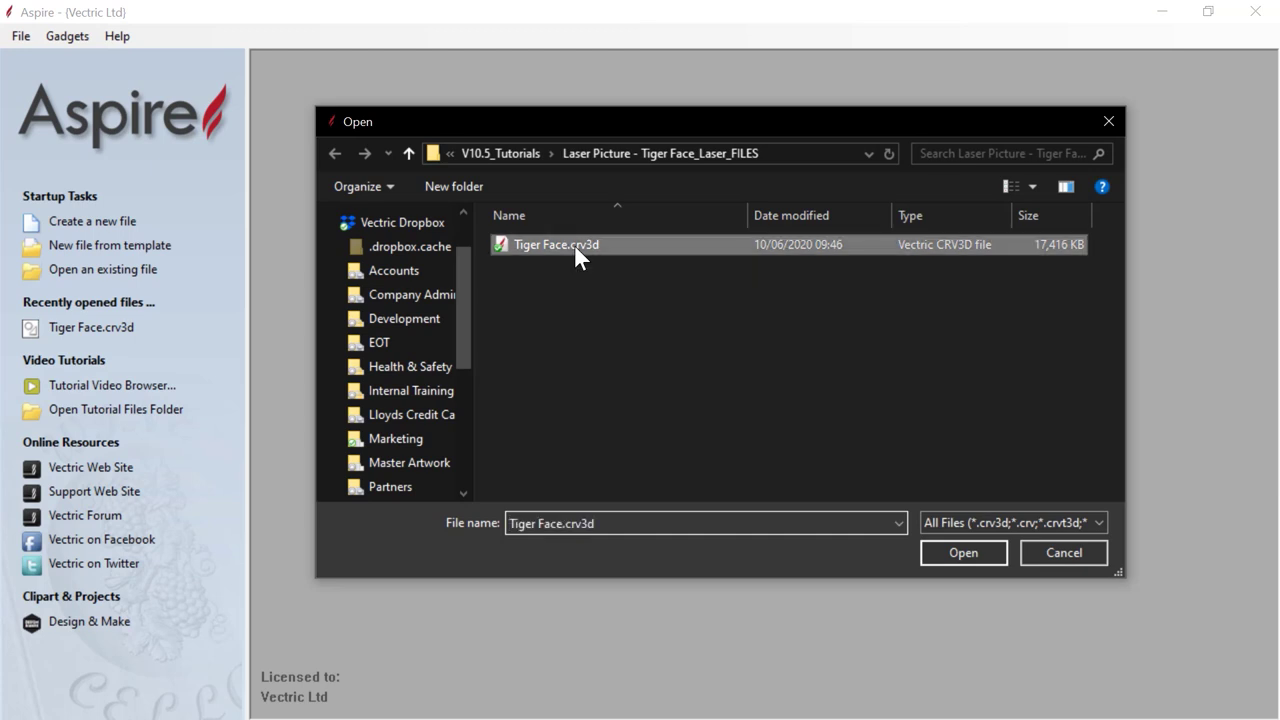
left_click(962, 554)
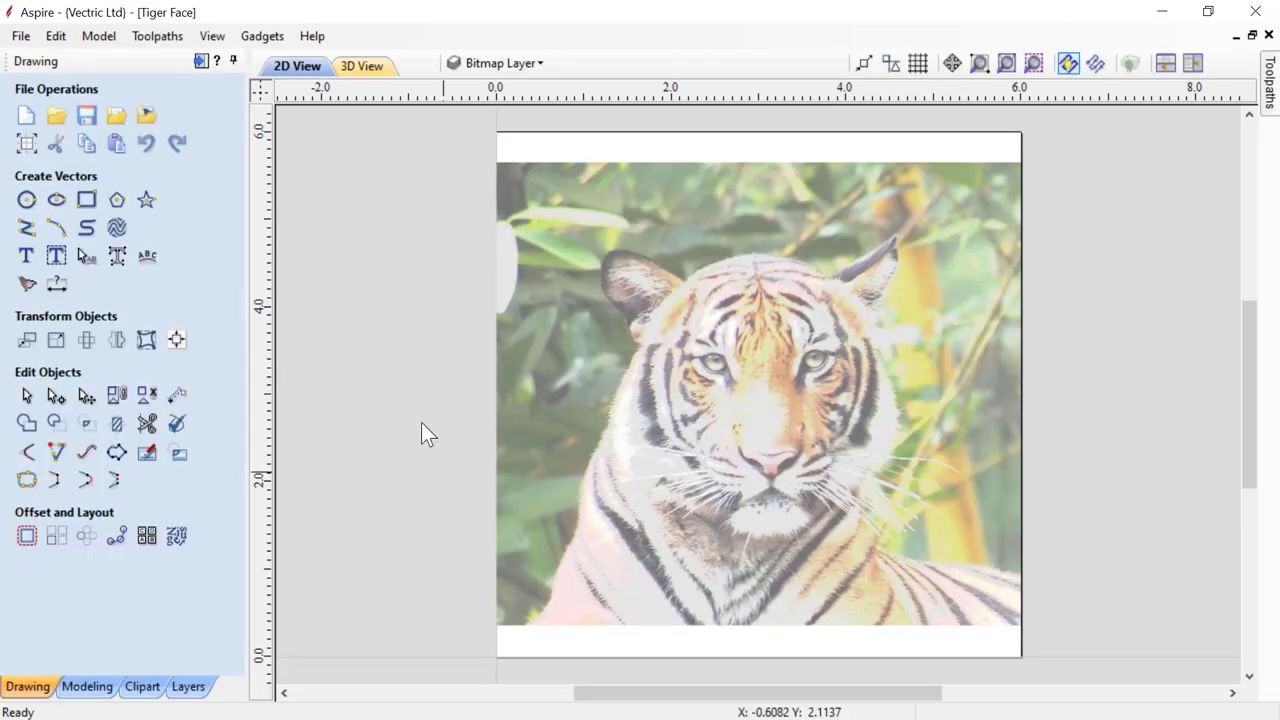
Step: Review the job setup, including job size, zero position, datum and modeling resolution, and leave it without changes
left_click(28, 145)
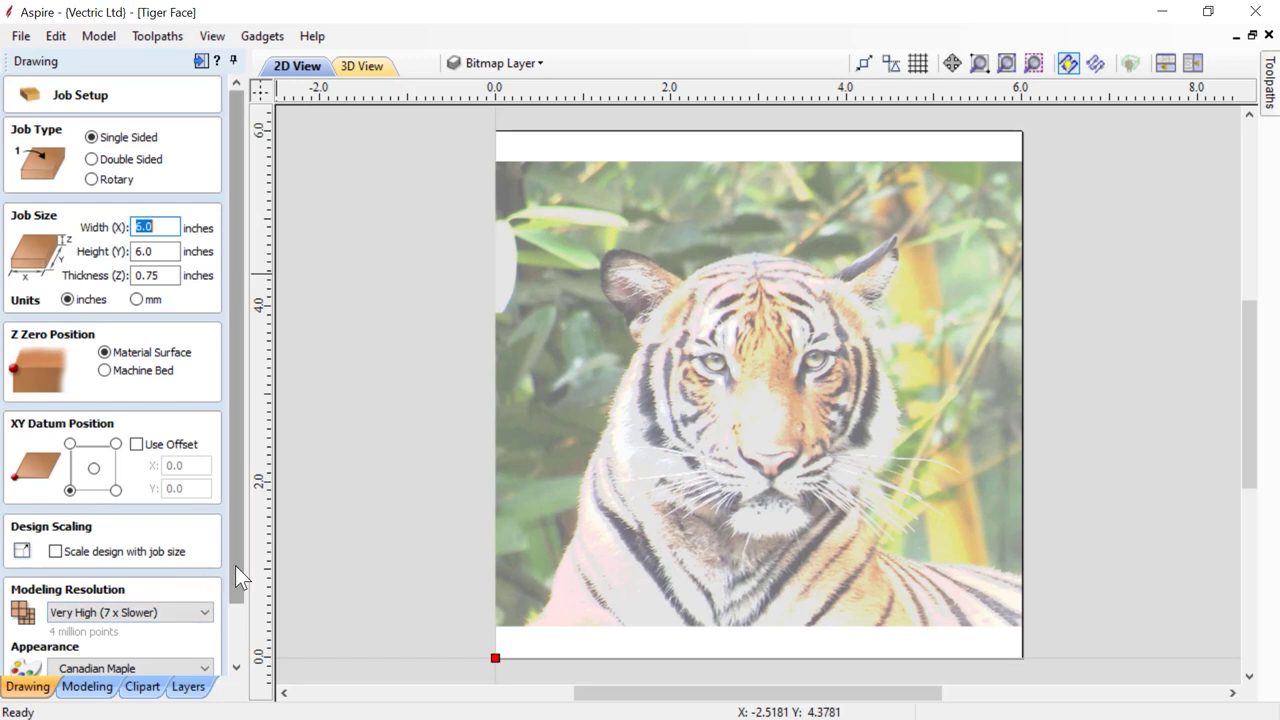
scroll(235, 565, "down", 2)
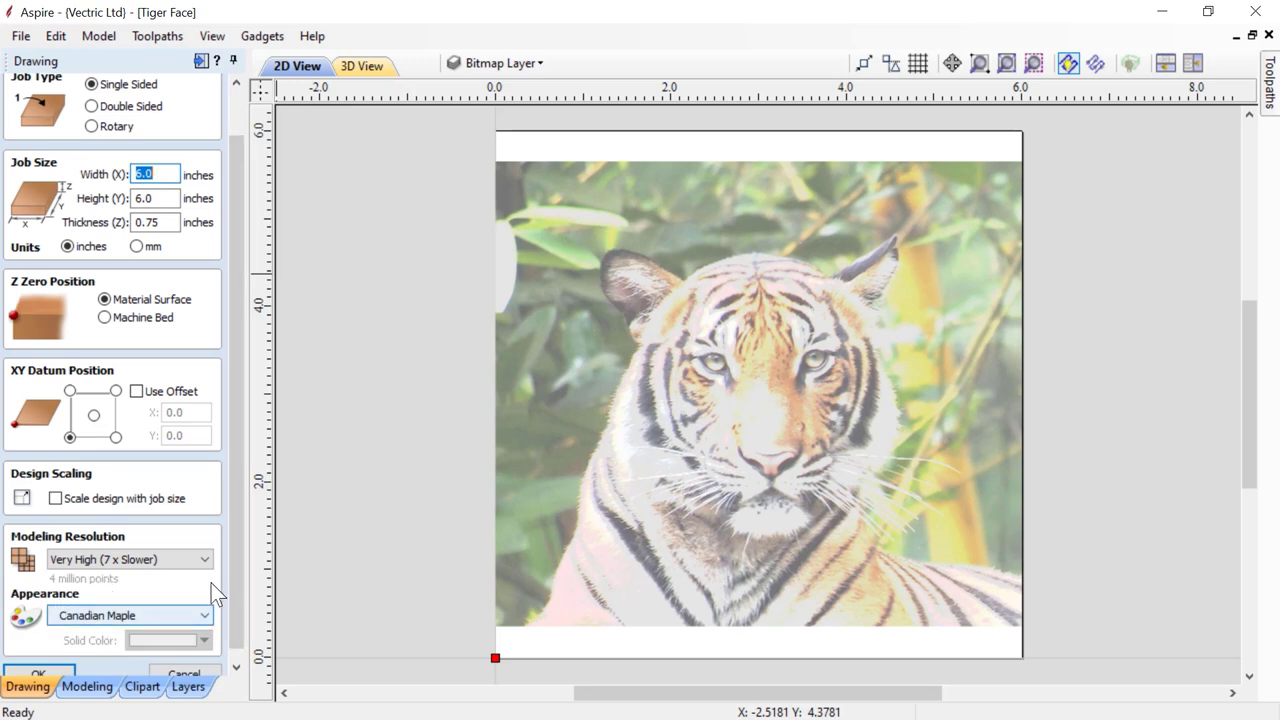
scroll(232, 582, "down", 1)
left_click(182, 662)
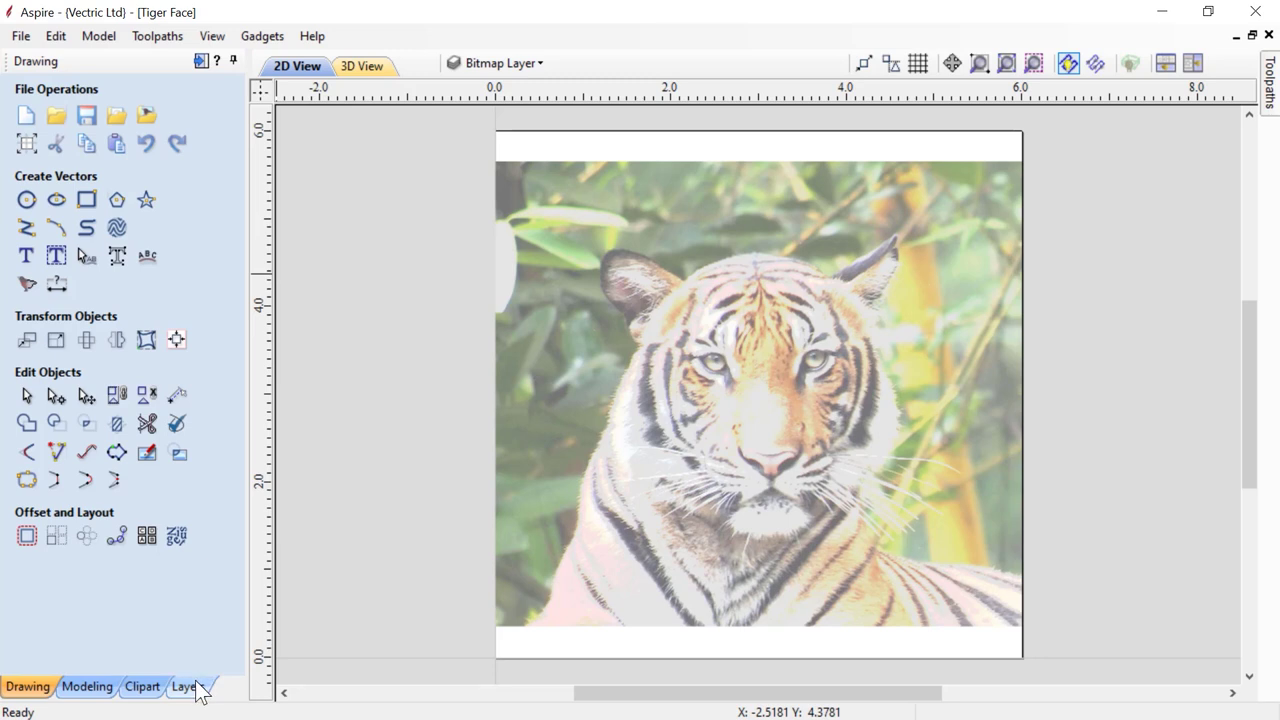
Step: Review the project's layer list, its modeling components and the tiger bitmap in the 2D view
left_click(189, 687)
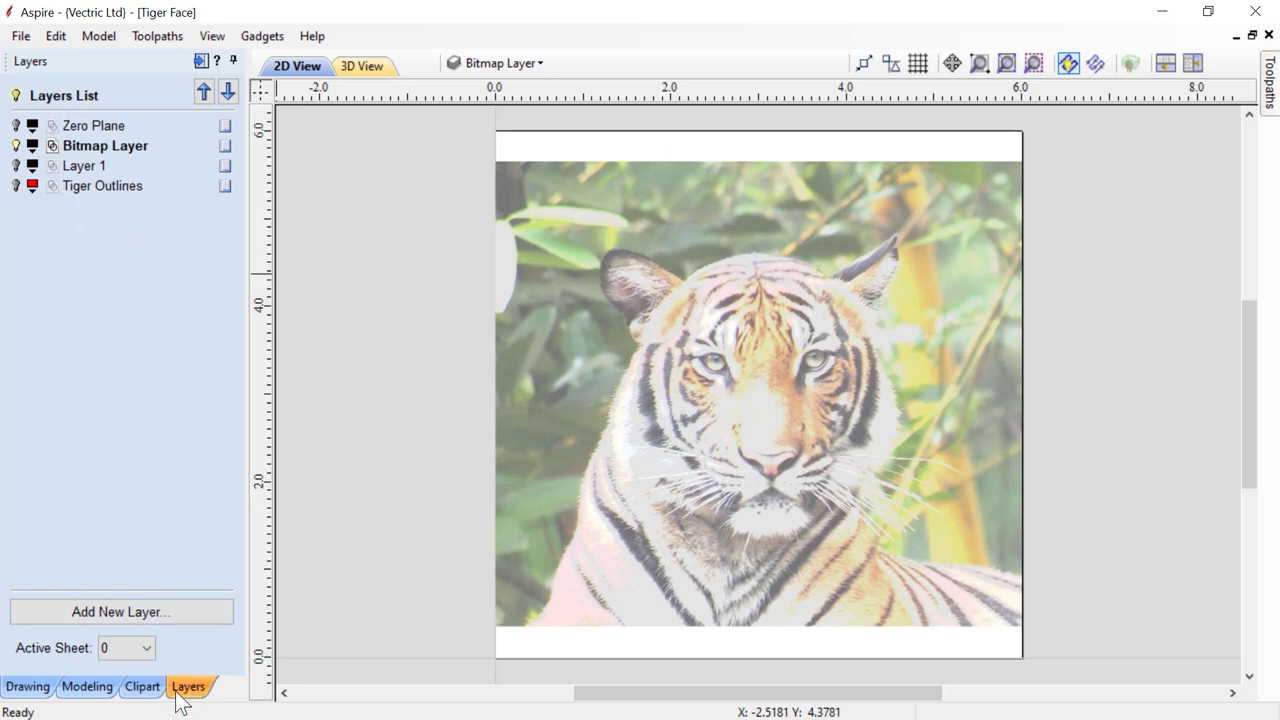
left_click(533, 66)
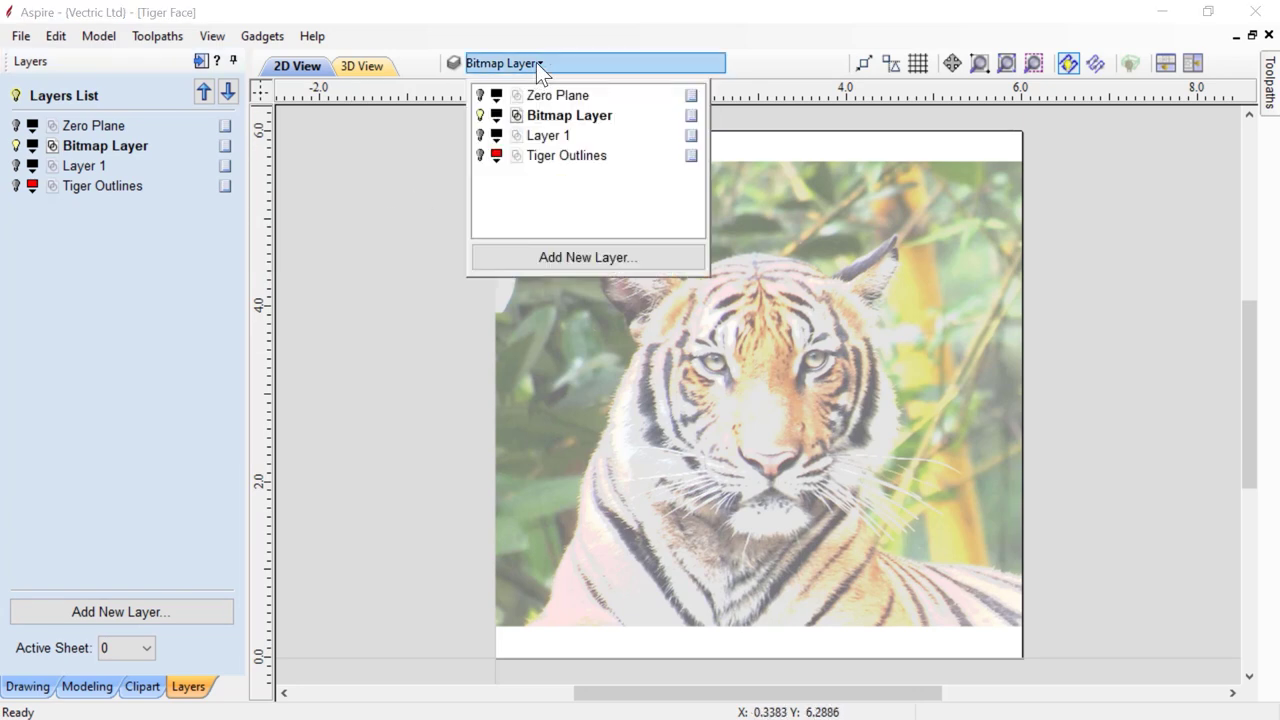
left_click(84, 687)
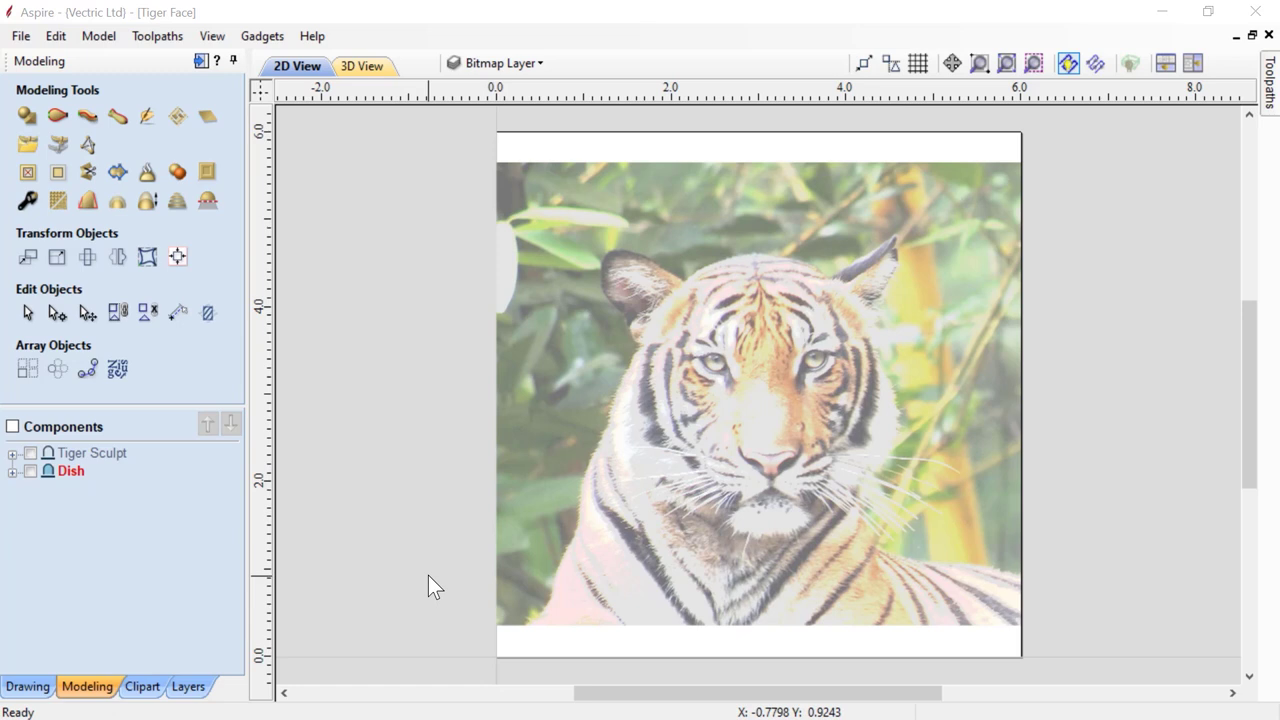
left_click(587, 433)
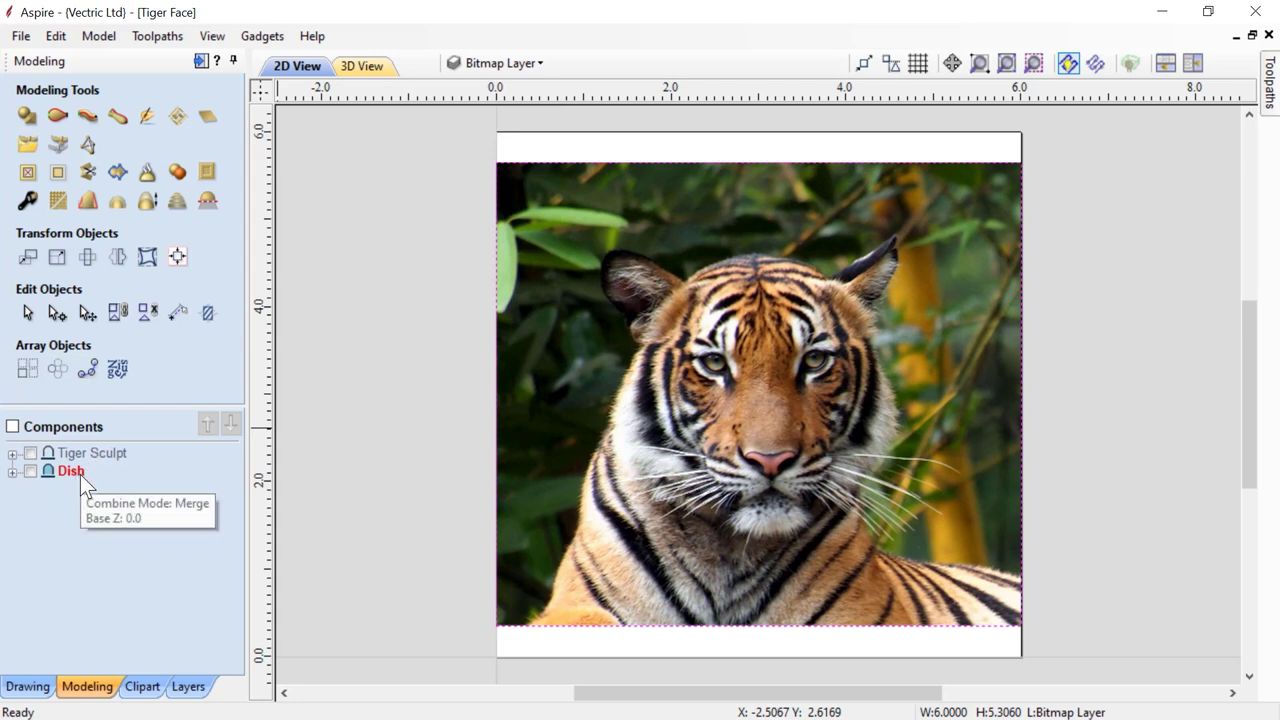
mouse_move(81, 457)
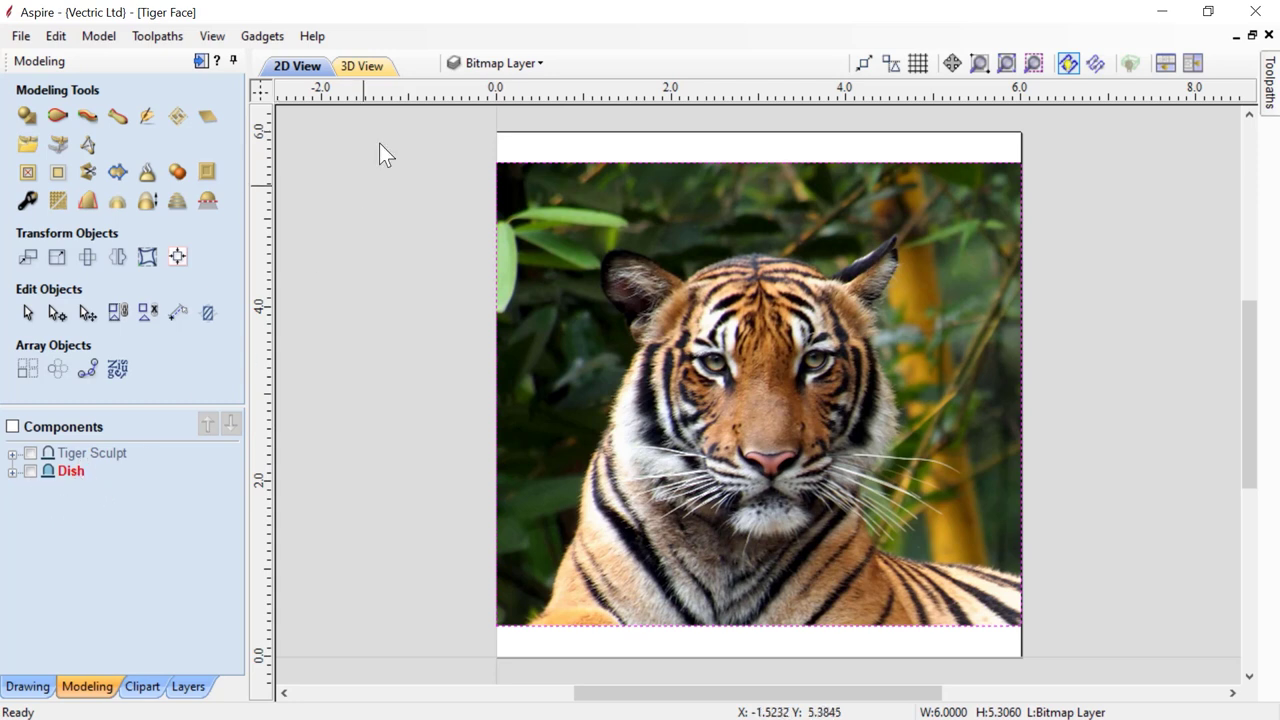
Step: Expand the Dish component, make it visible in the 3D view and inspect its recessed shape from an angle
left_click(373, 68)
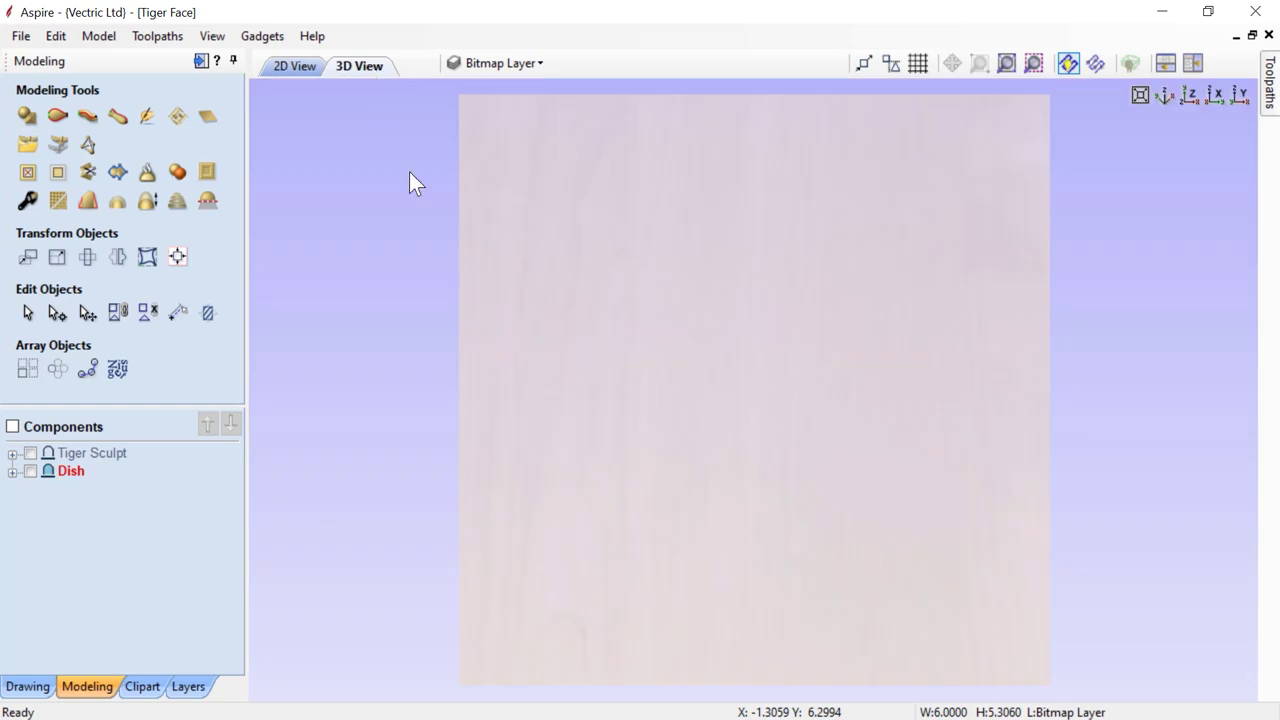
left_click(12, 472)
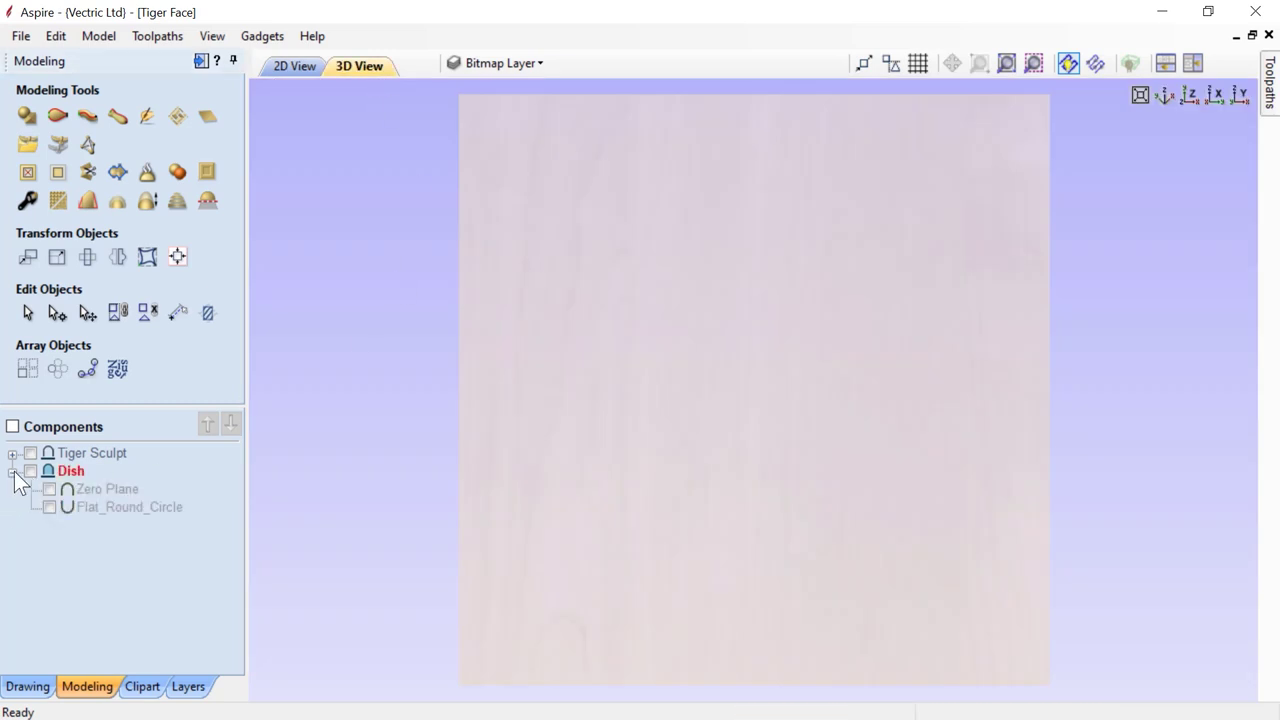
left_click(31, 471)
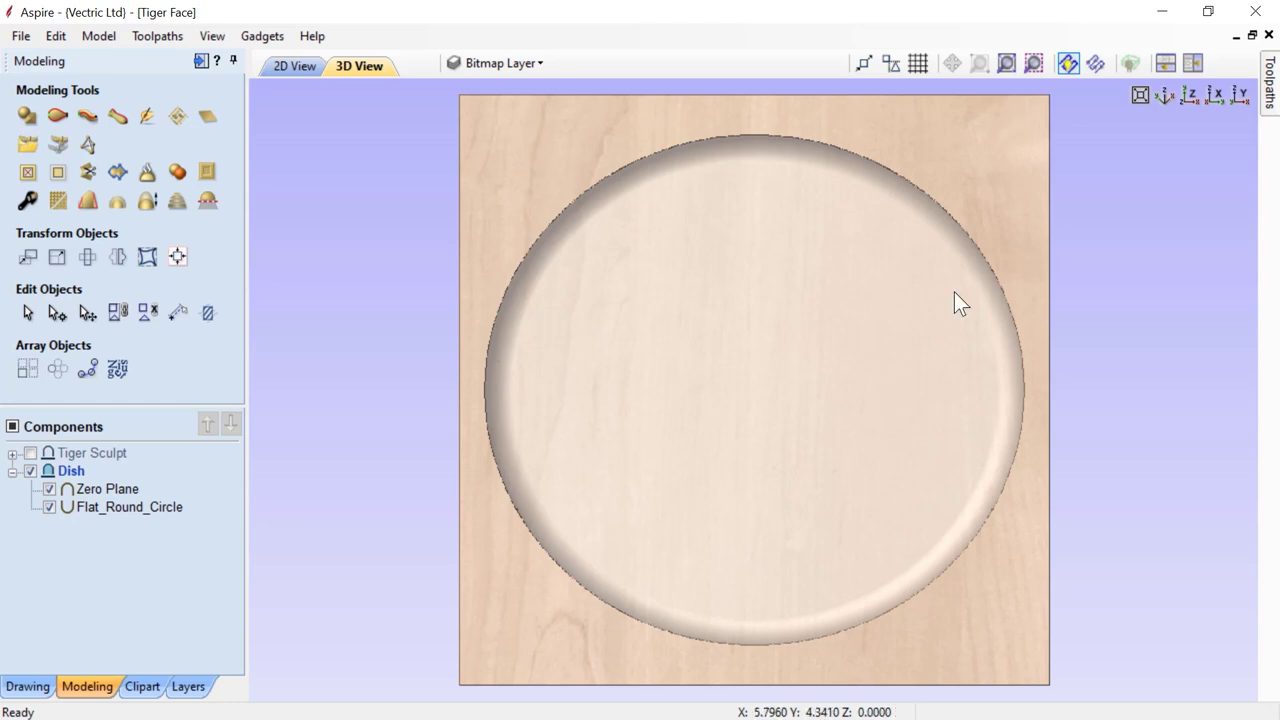
mouse_move(80, 514)
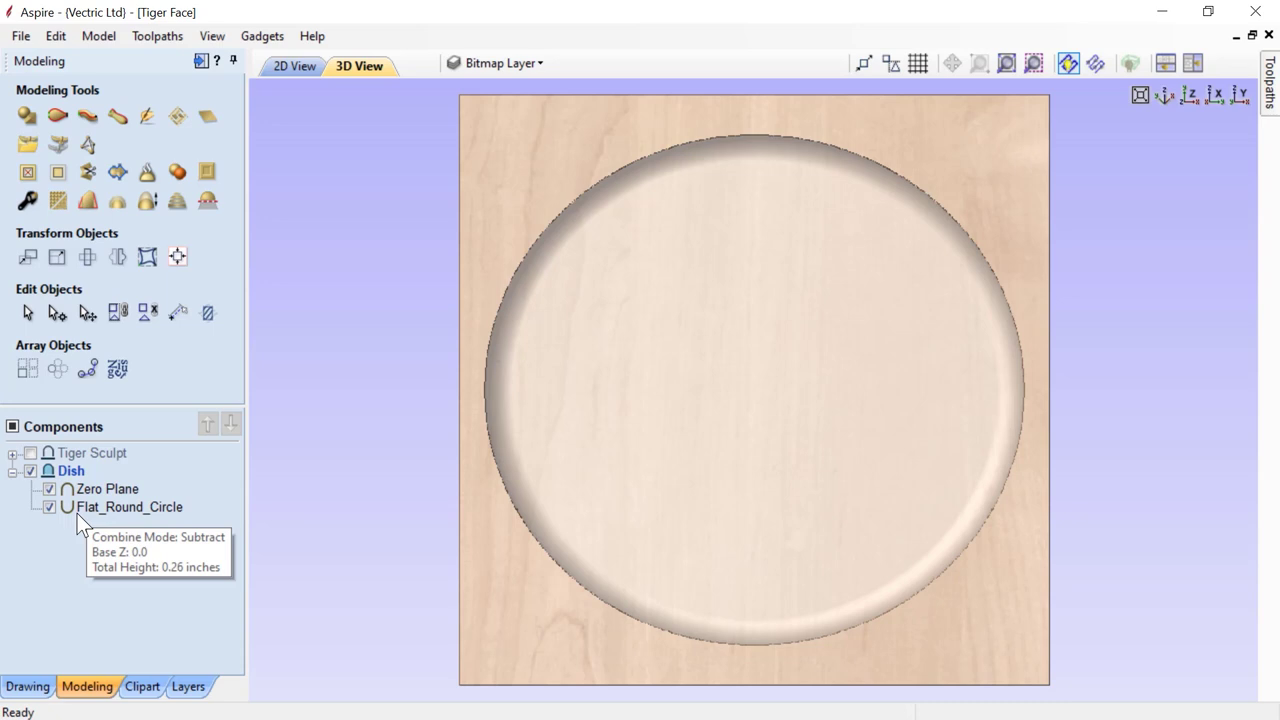
left_click_drag(707, 609, 780, 437)
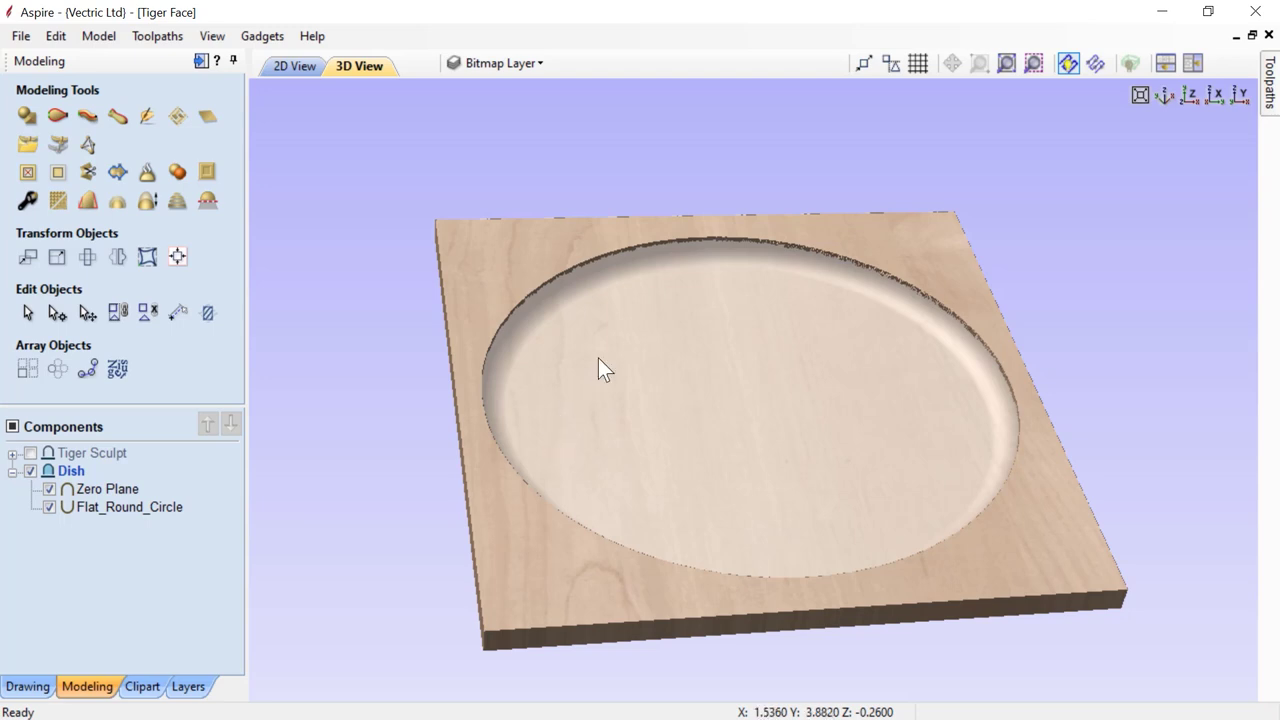
left_click_drag(692, 352, 633, 397)
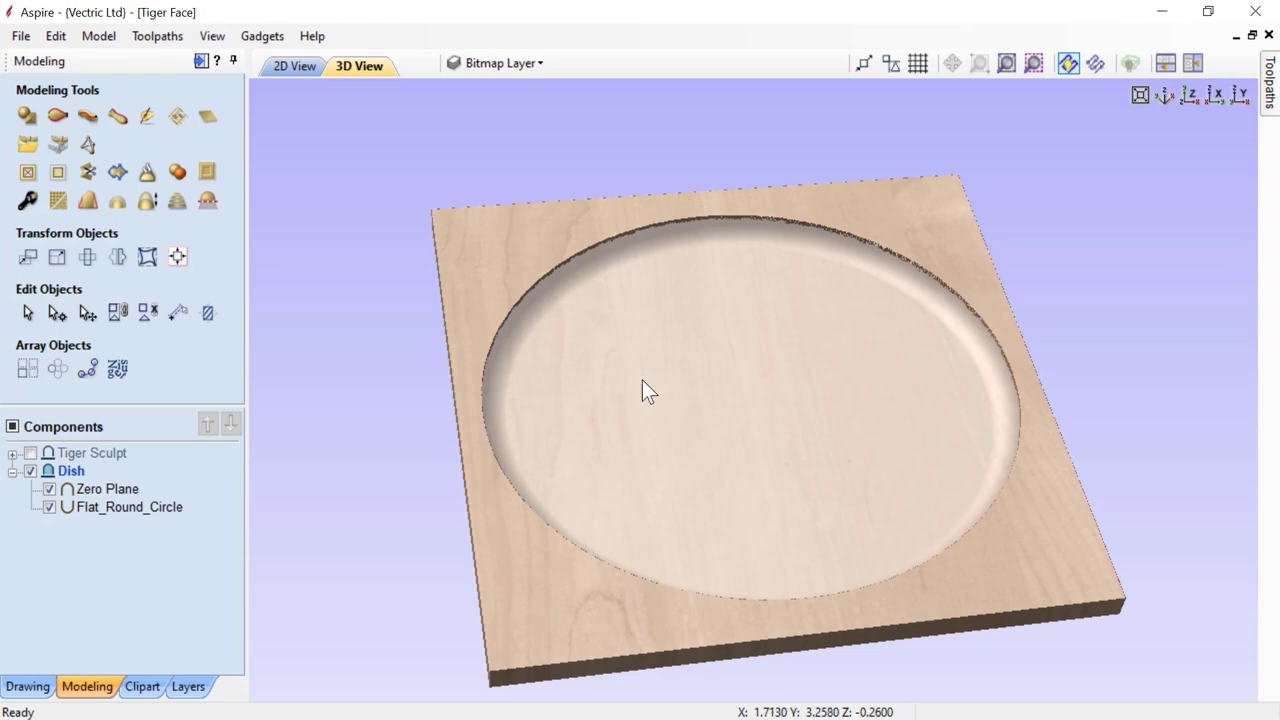
Step: Examine the component properties of Flat_Round_Circle, including its combine mode and shape height, without changing them
left_click(104, 507)
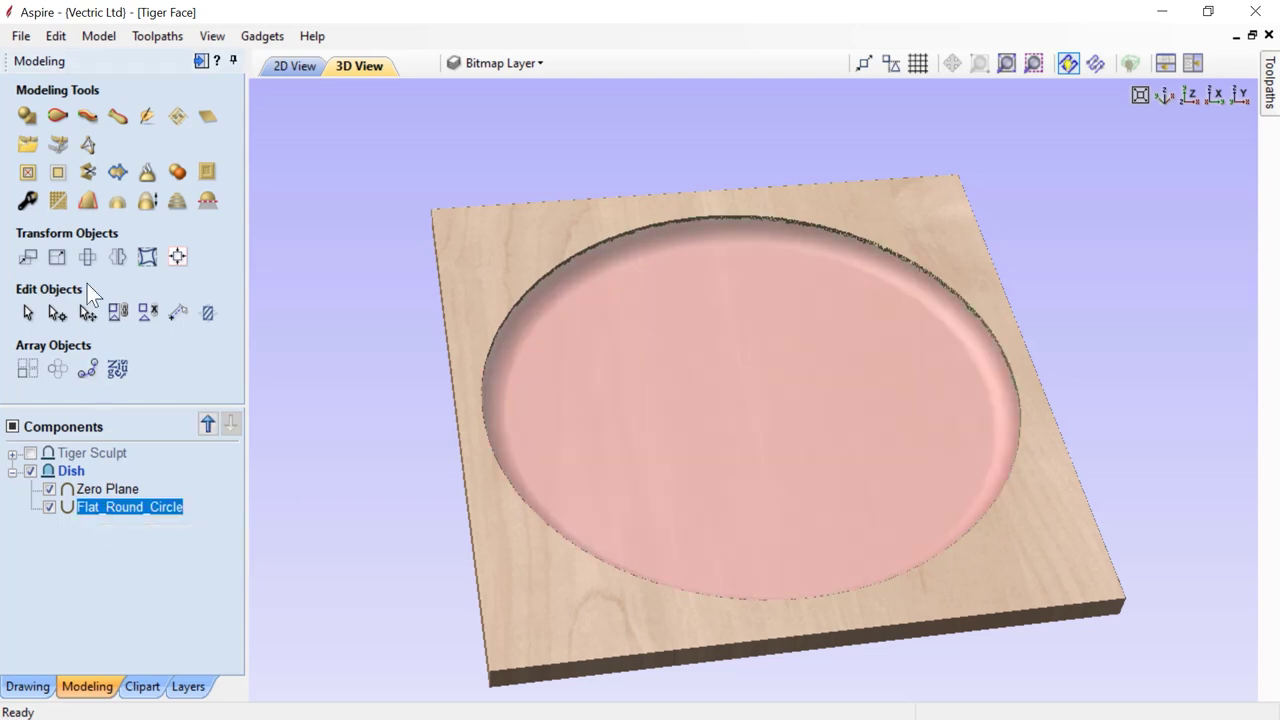
left_click(27, 201)
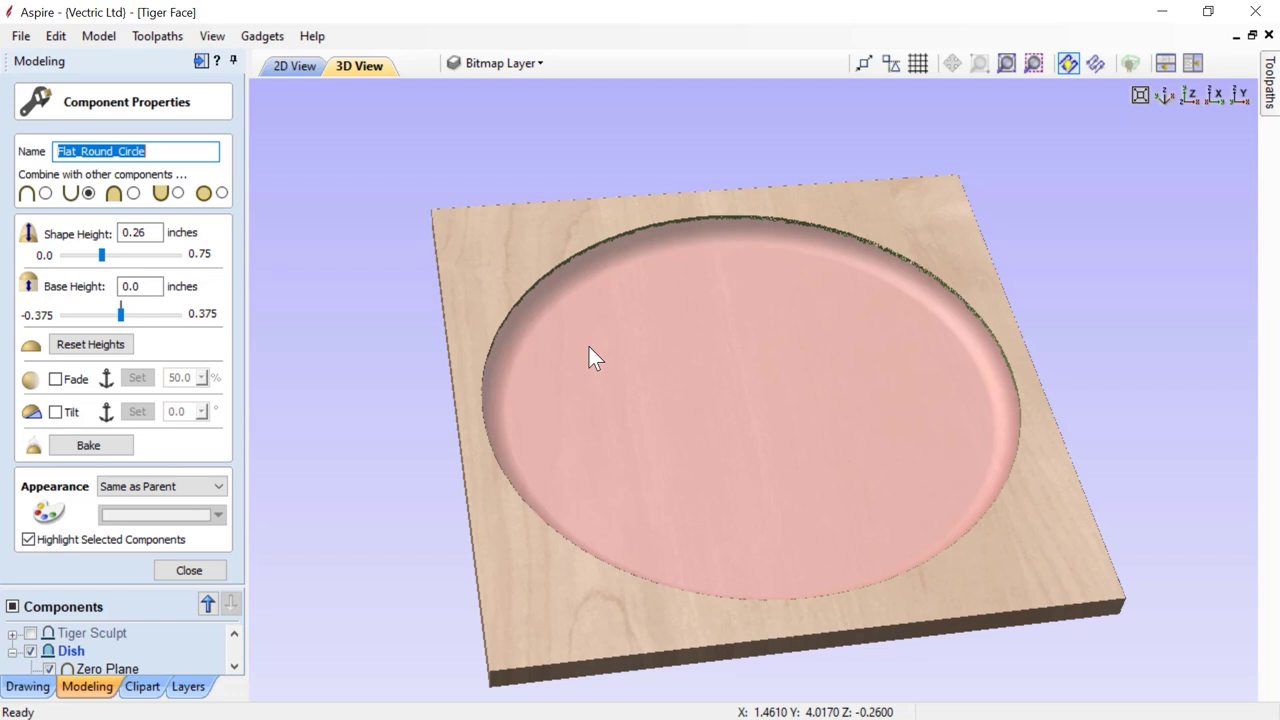
left_click(175, 574)
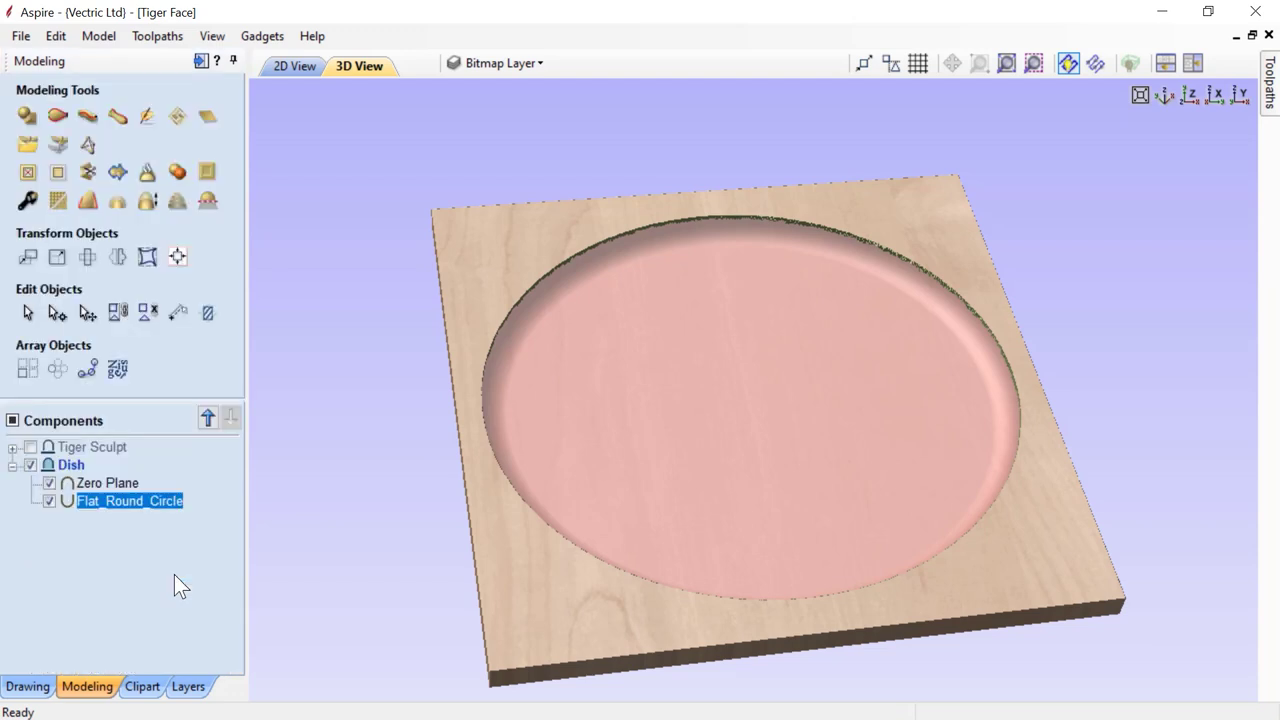
Step: Hide the Dish component and make the Tiger Outlines layer visible over the bitmap in the 2D view
left_click(31, 465)
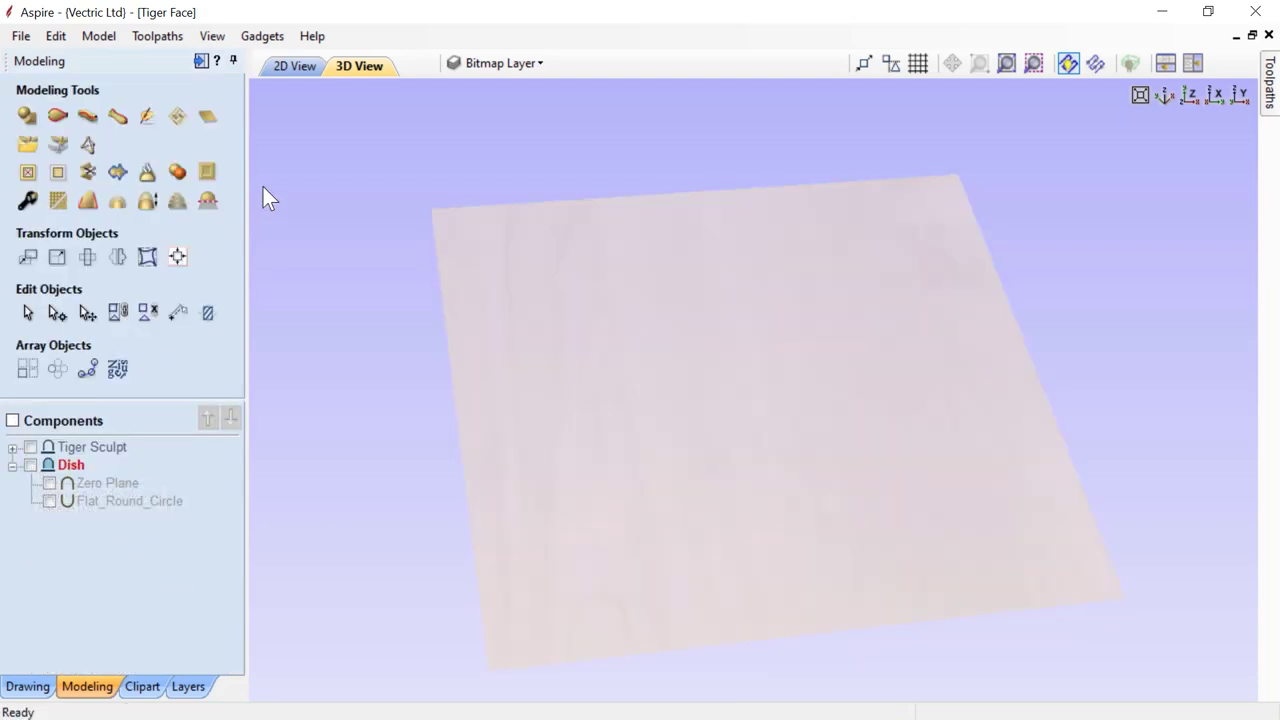
left_click(295, 66)
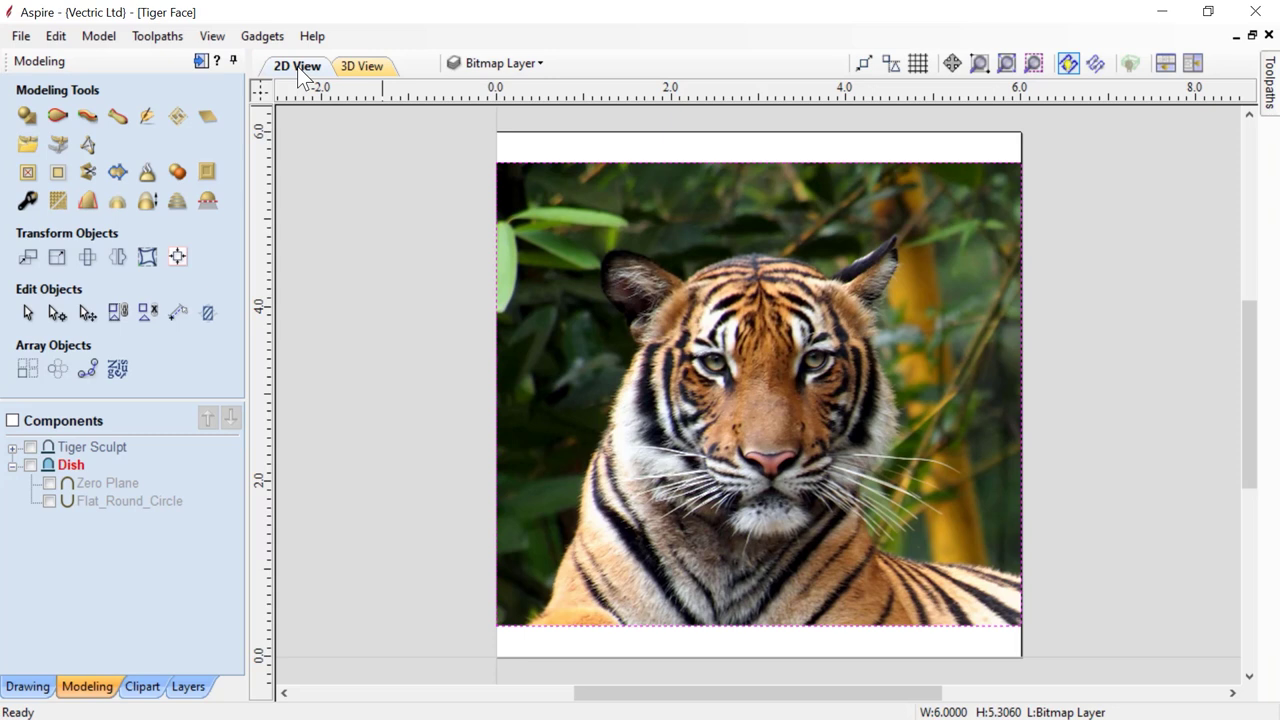
left_click(493, 63)
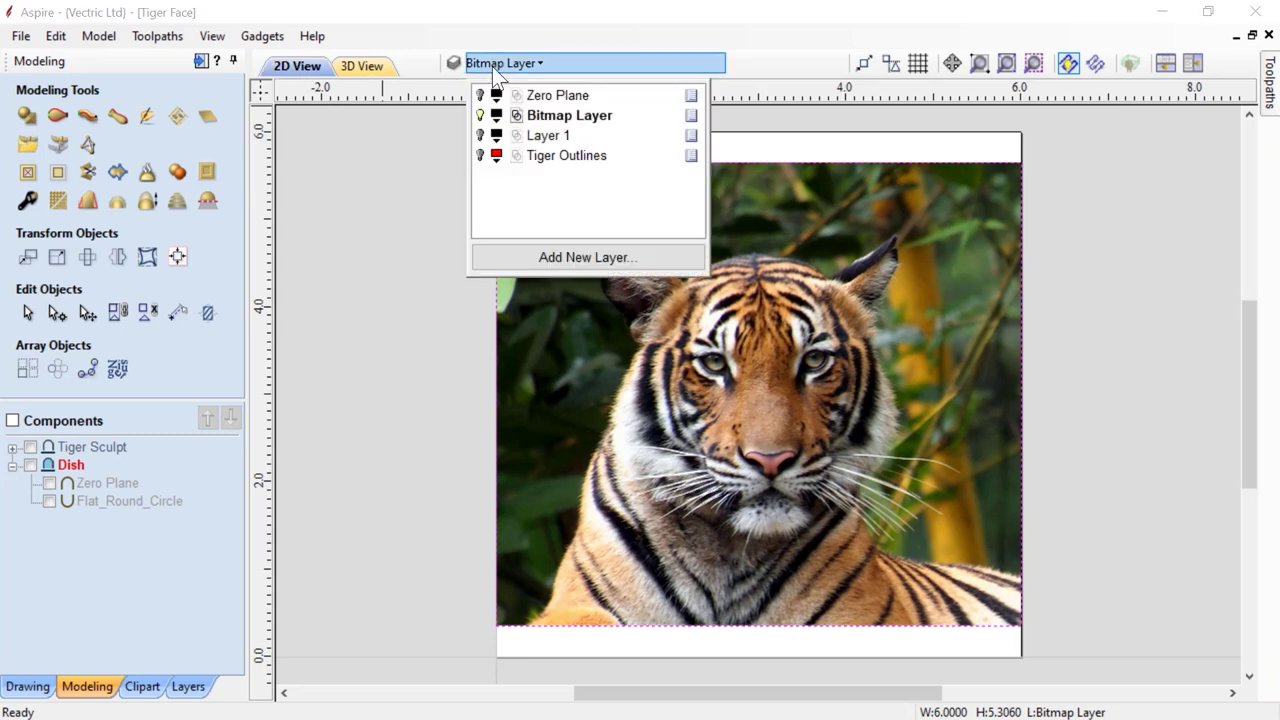
left_click(481, 156)
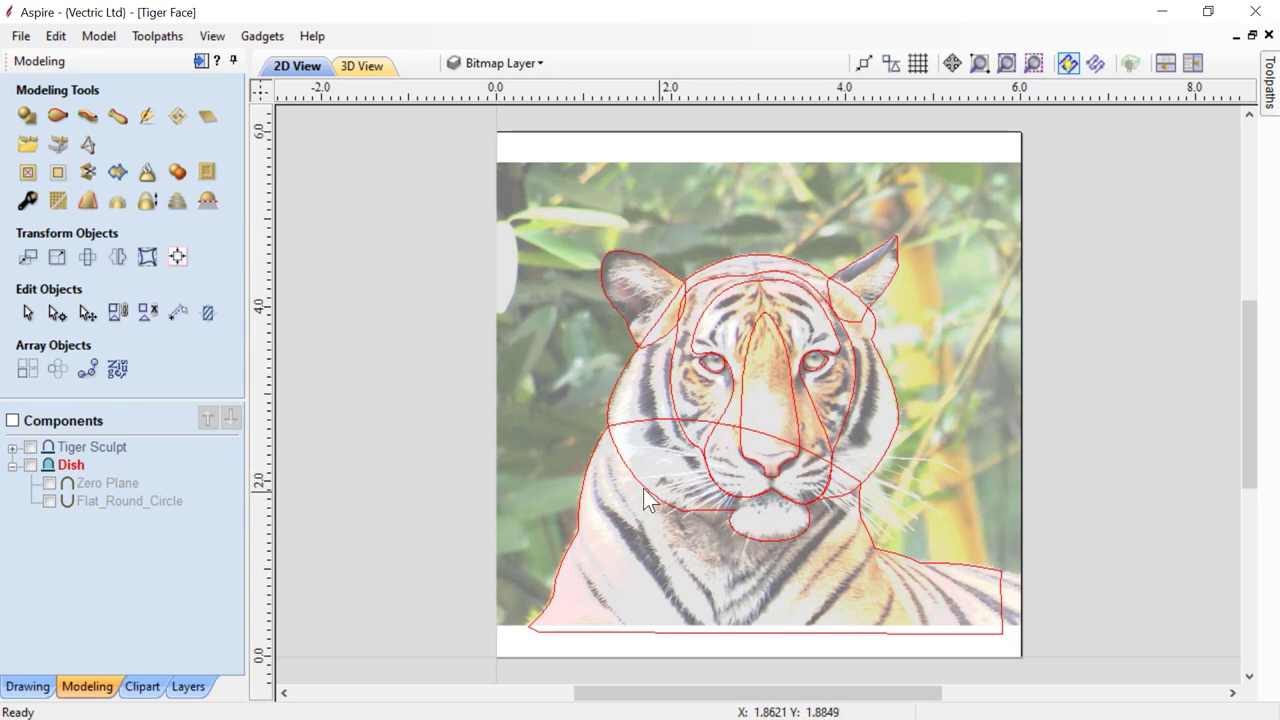
Step: Examine the tiger outline vectors one by one against the photo, including the head, ear, inner face, nose and eye outlines, and clear the selection
left_click(555, 481)
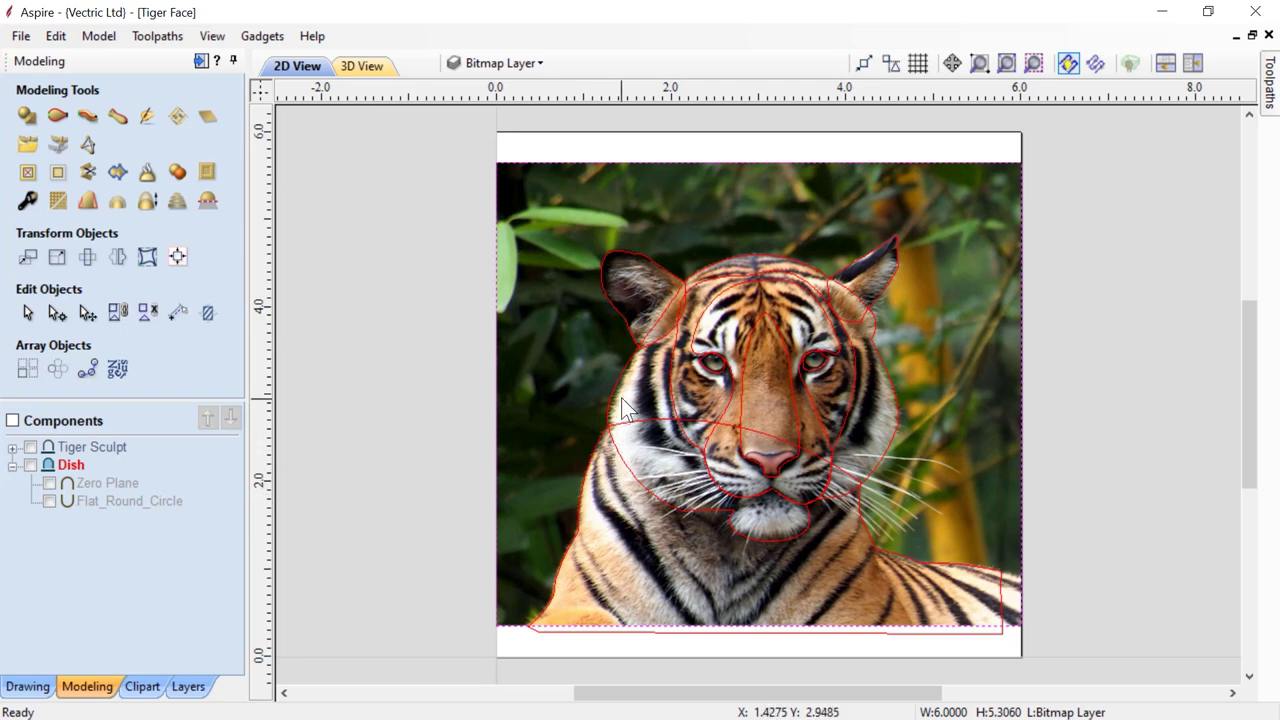
left_click(611, 436)
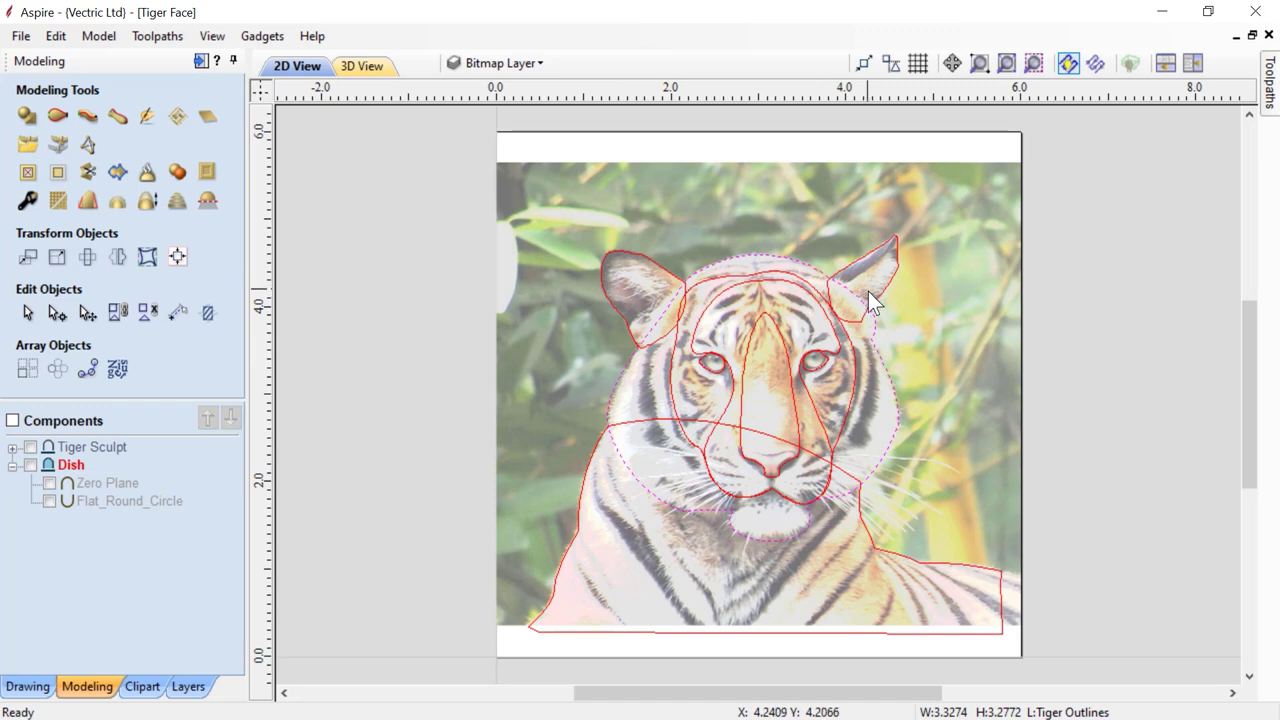
left_click(1095, 369)
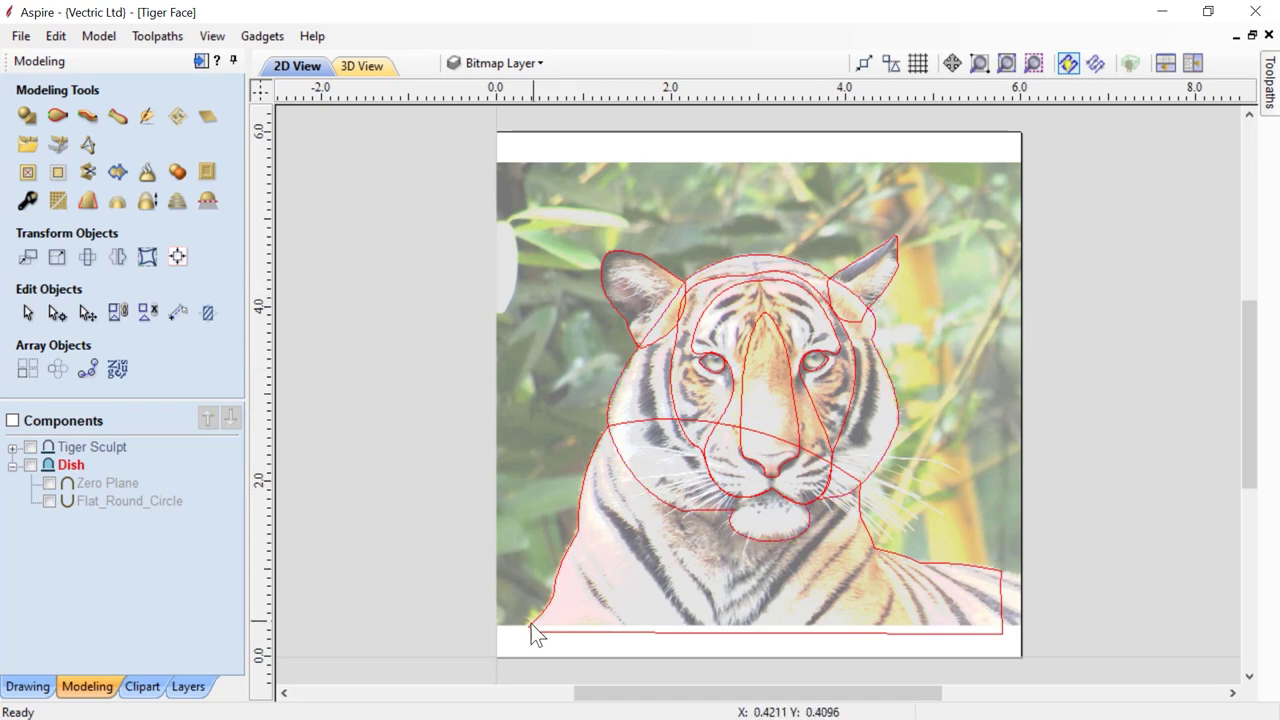
left_click(630, 328)
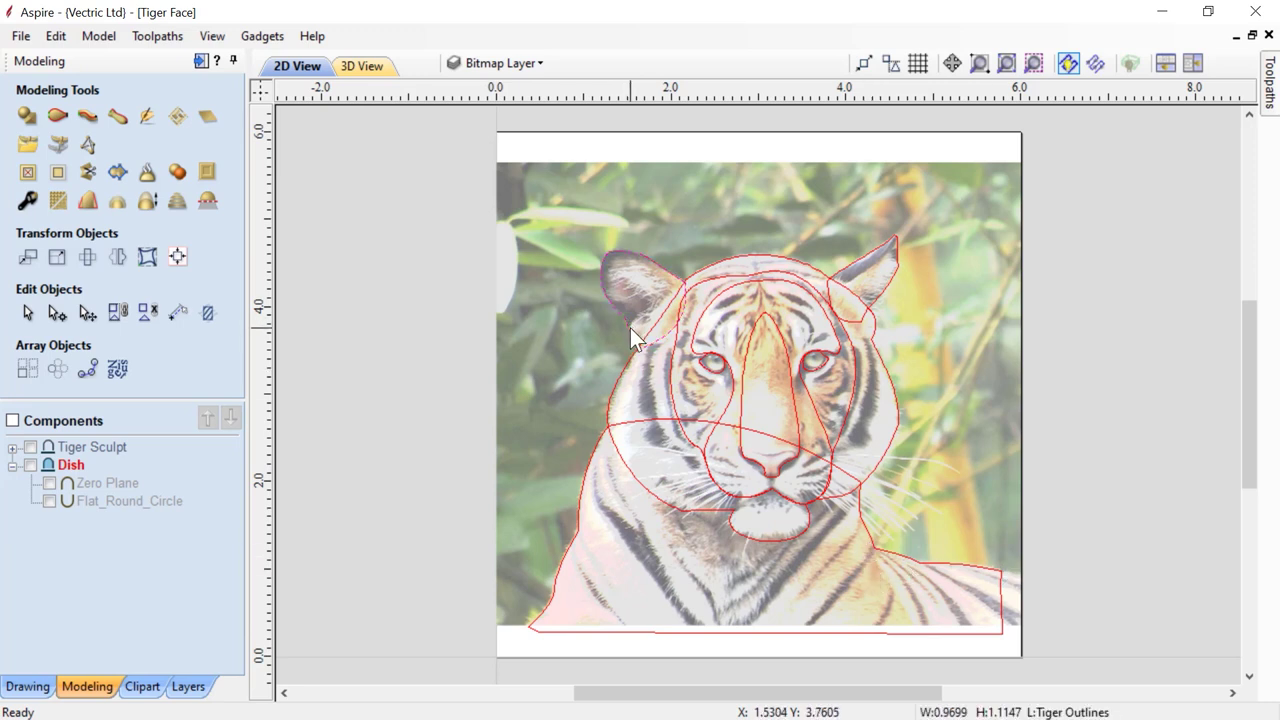
left_click(870, 312)
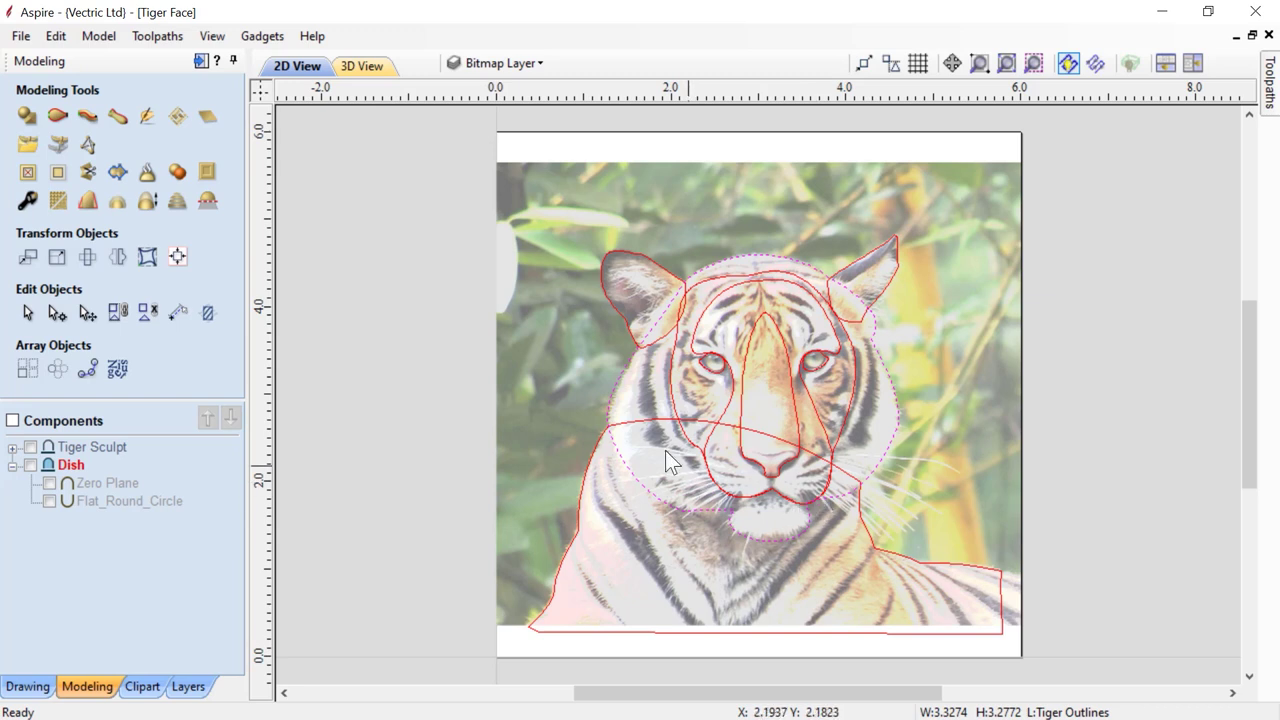
left_click(679, 425)
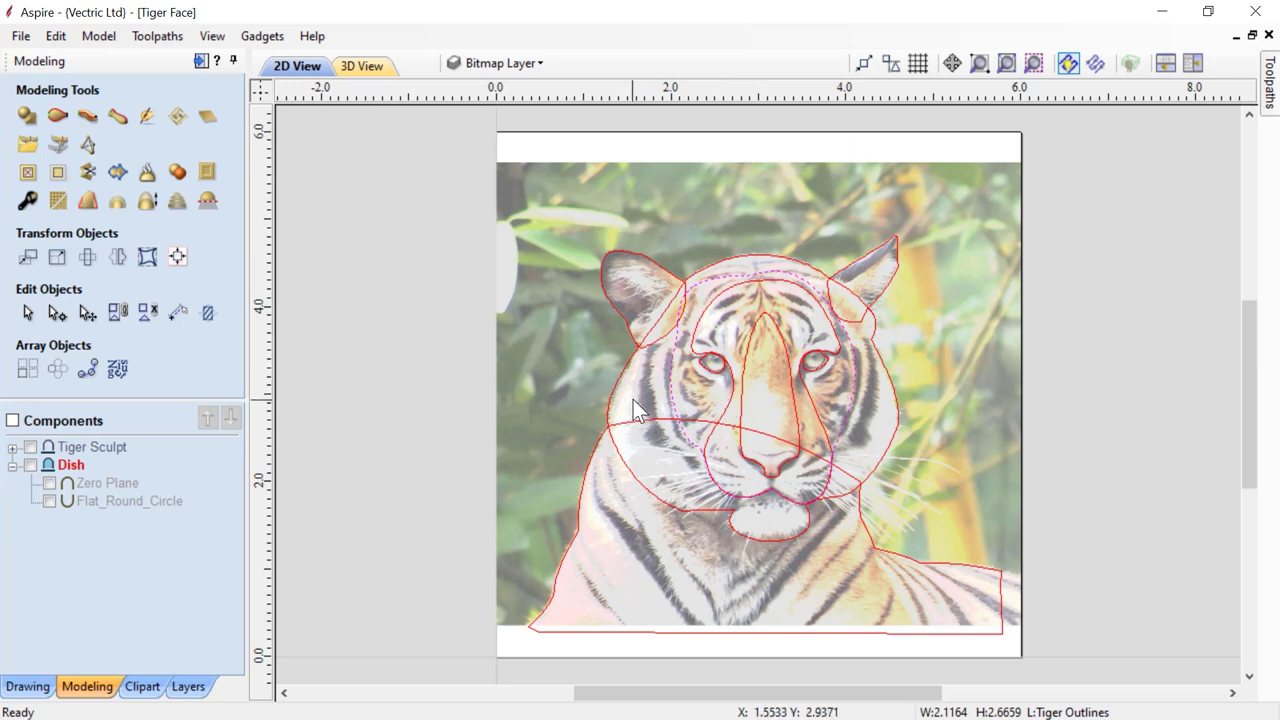
left_click(721, 421)
left_click(751, 339)
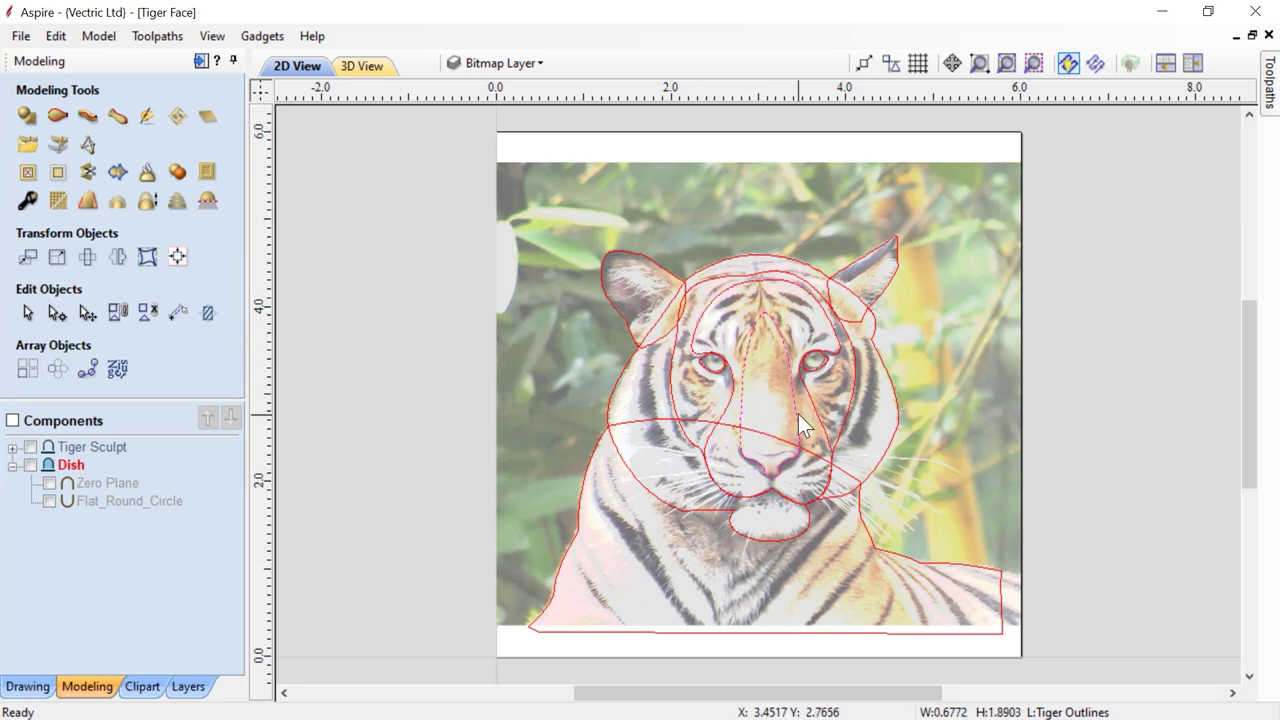
left_click(806, 370)
left_click(712, 372)
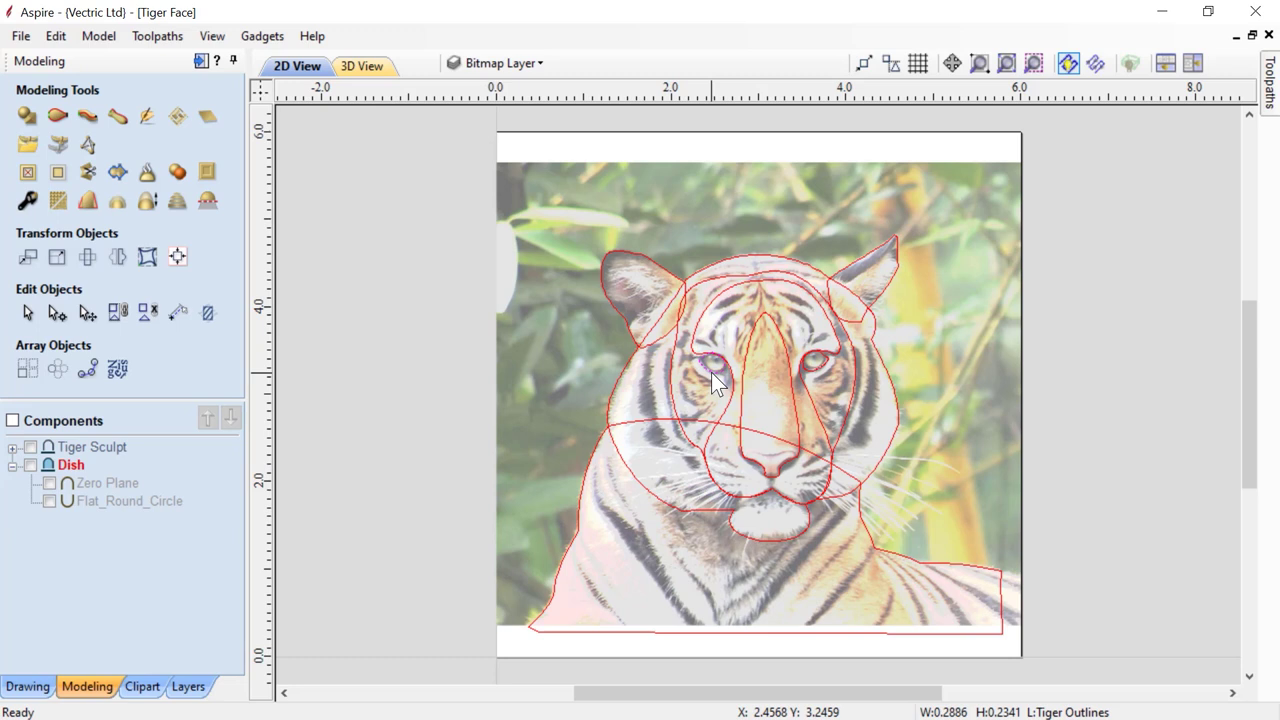
left_click(445, 435)
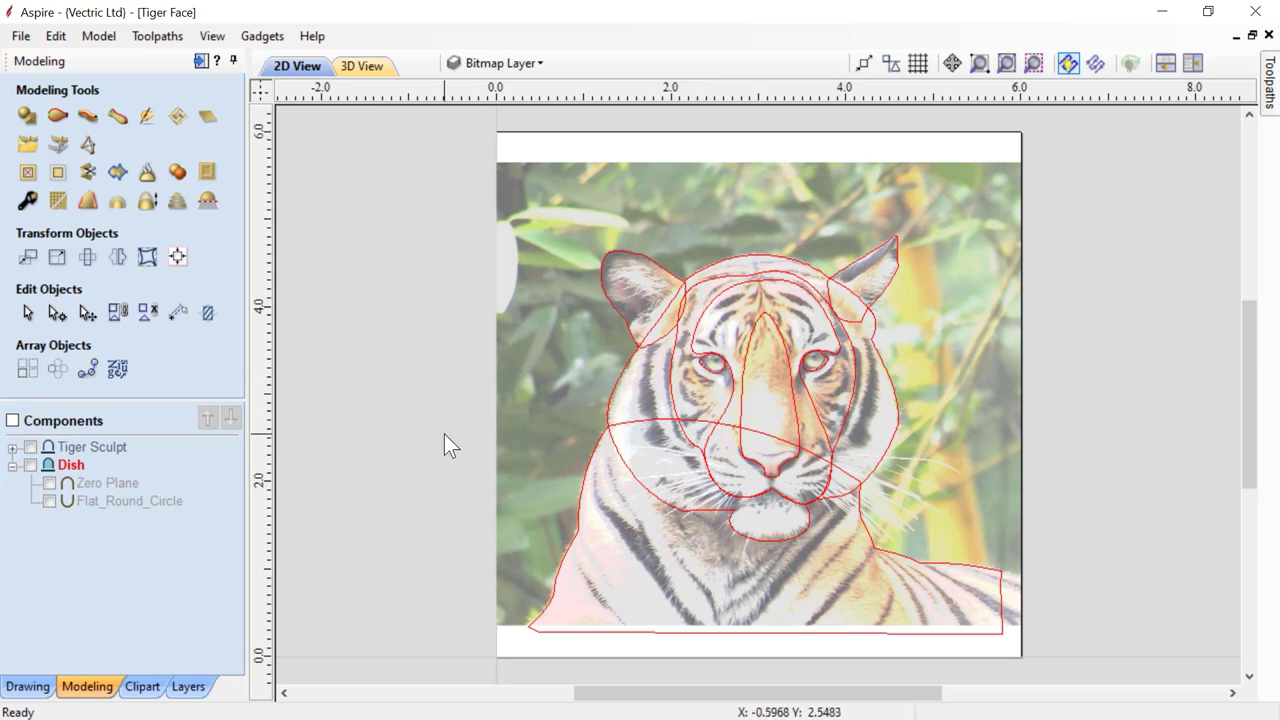
Step: Expand the Tiger Sculpt level, make it visible in the 3D view and inspect the sculpted head from an angle
left_click(13, 448)
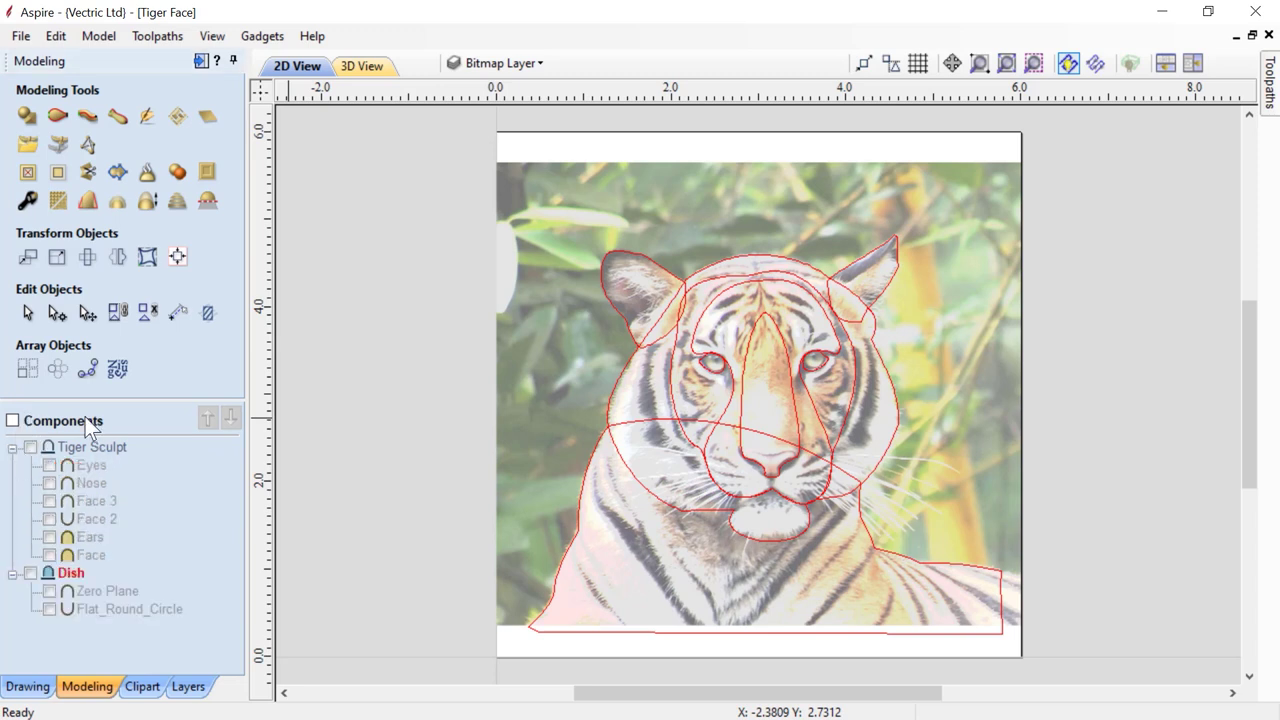
left_click(360, 66)
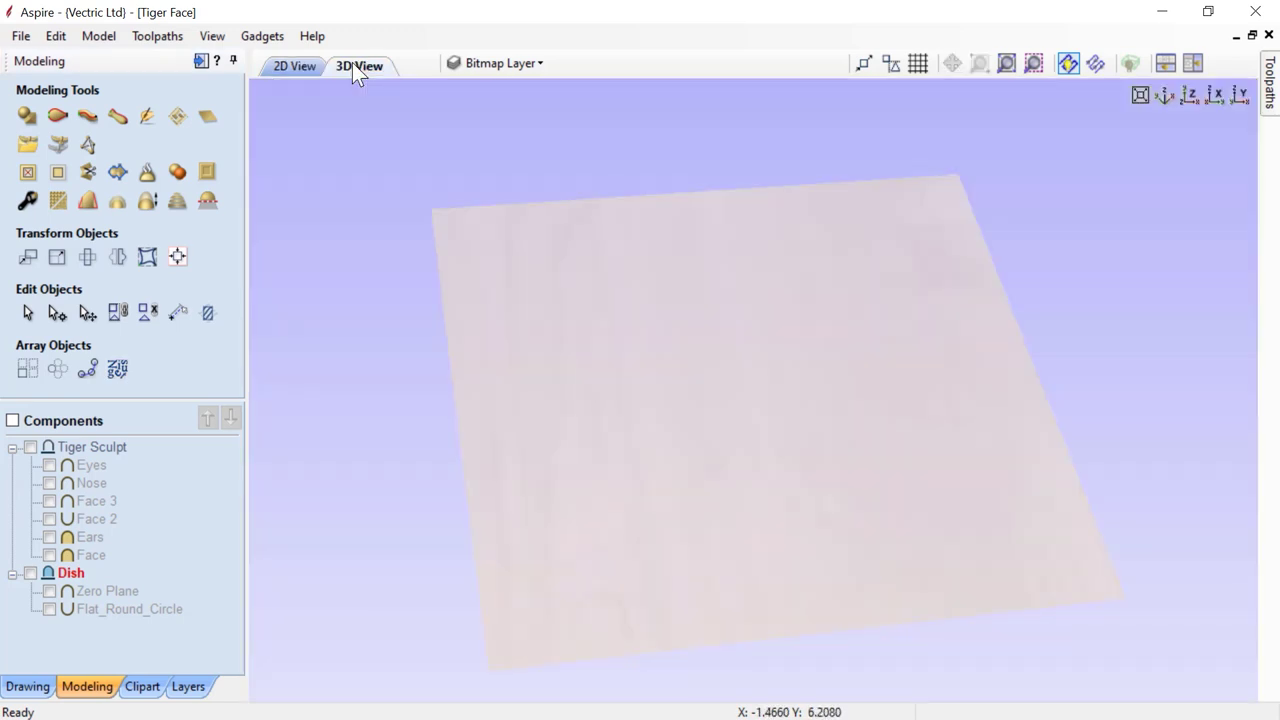
left_click(30, 447)
left_click_drag(857, 556, 756, 572)
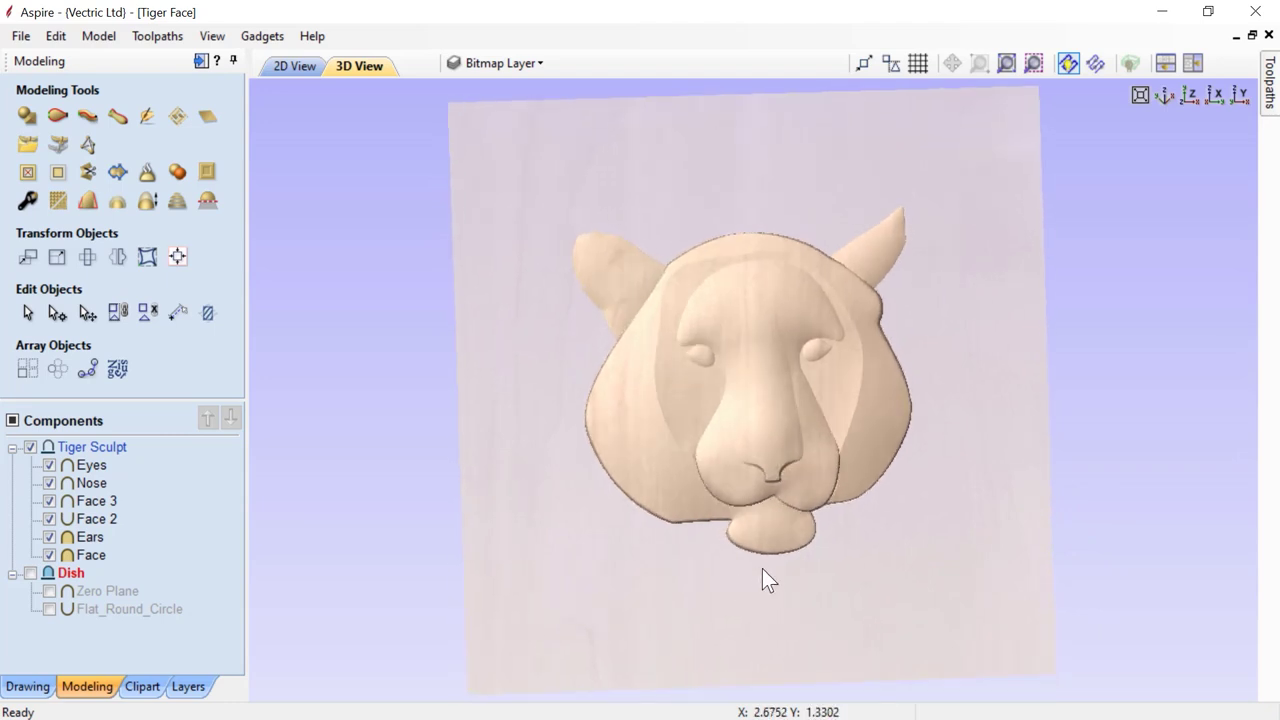
scroll(808, 470, "up", 2)
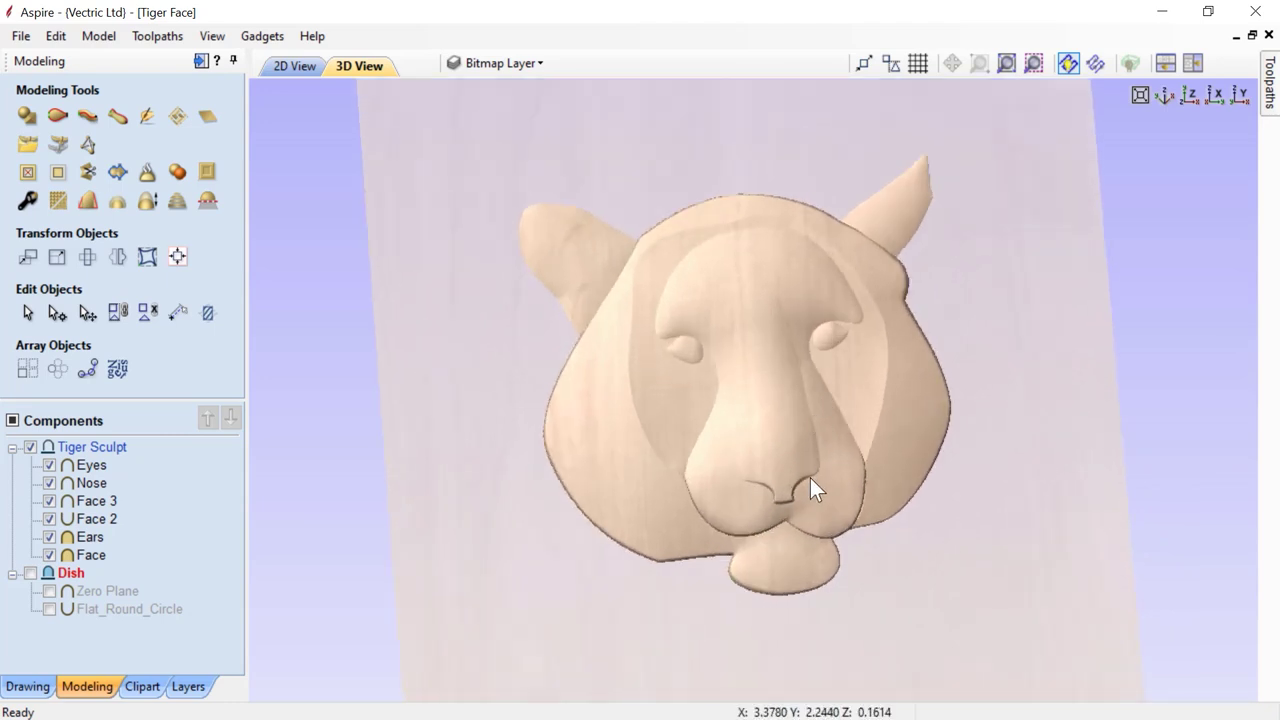
left_click_drag(761, 519, 584, 567)
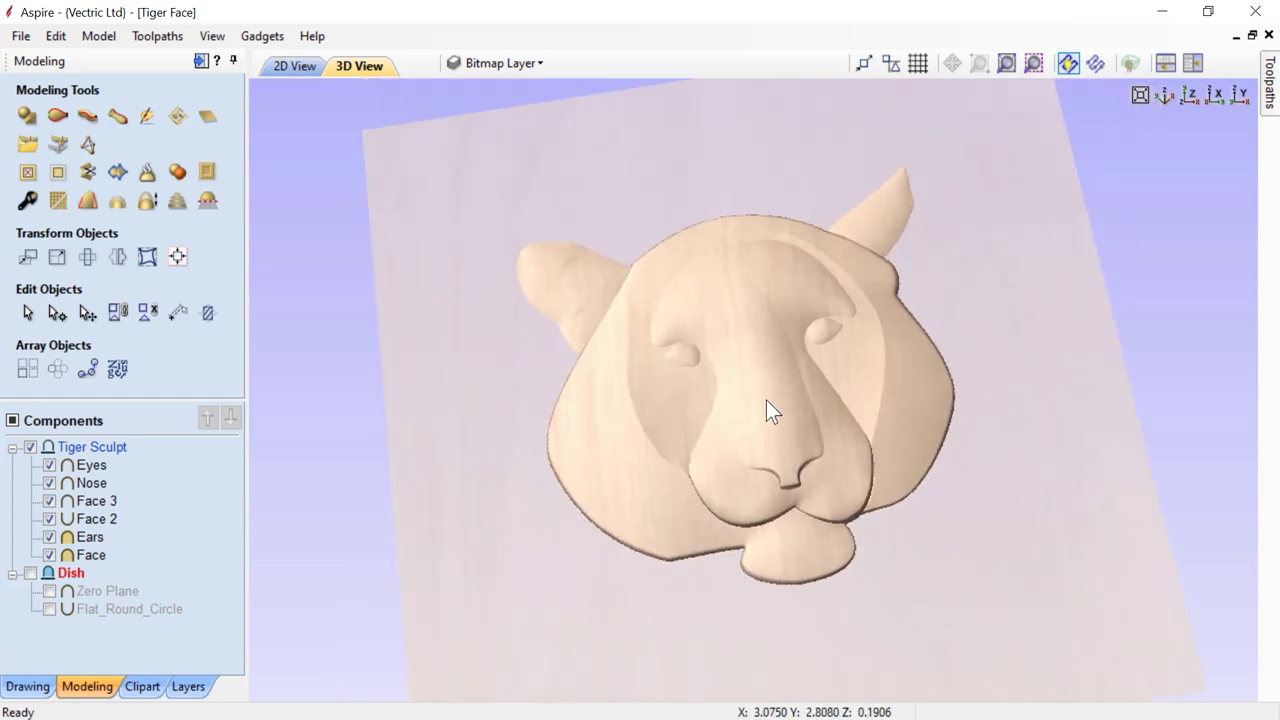
Step: Examine the Tiger Sculpt components one by one in the 3D view: Face, Face 2, Face 3, Nose, Eyes and Ears
left_click(641, 496)
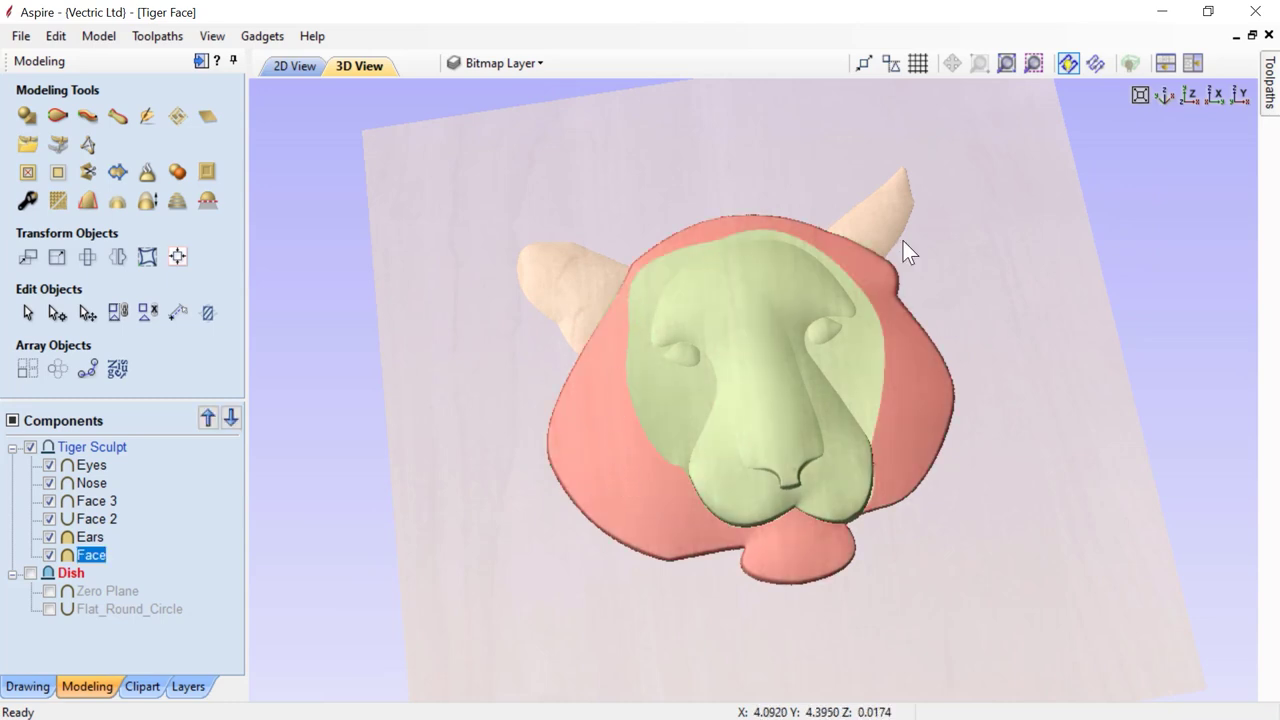
left_click(673, 415)
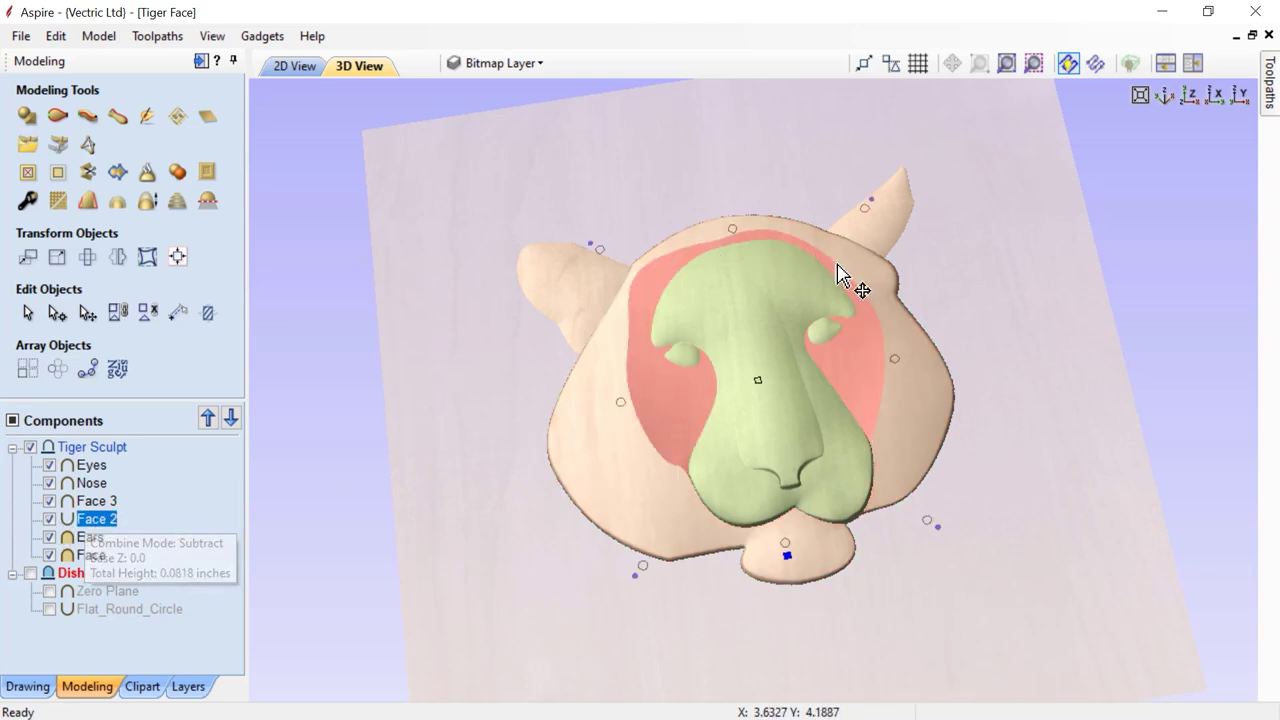
left_click(723, 488)
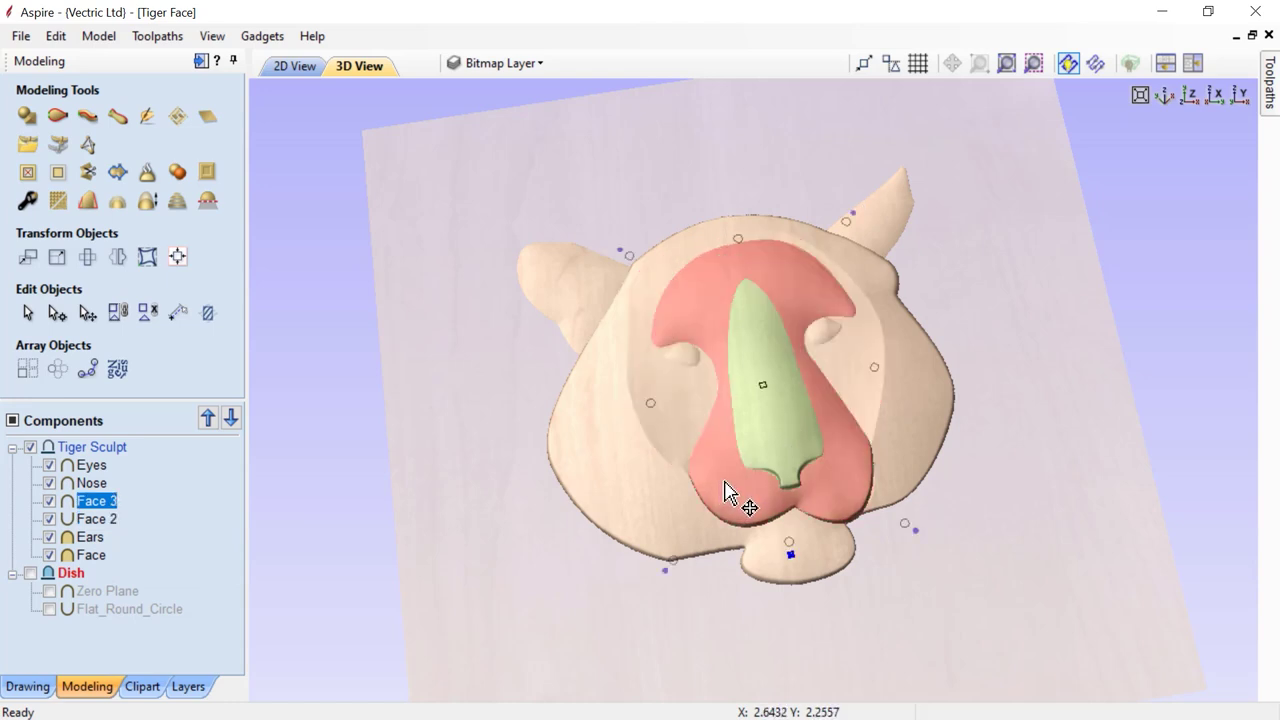
left_click(769, 441)
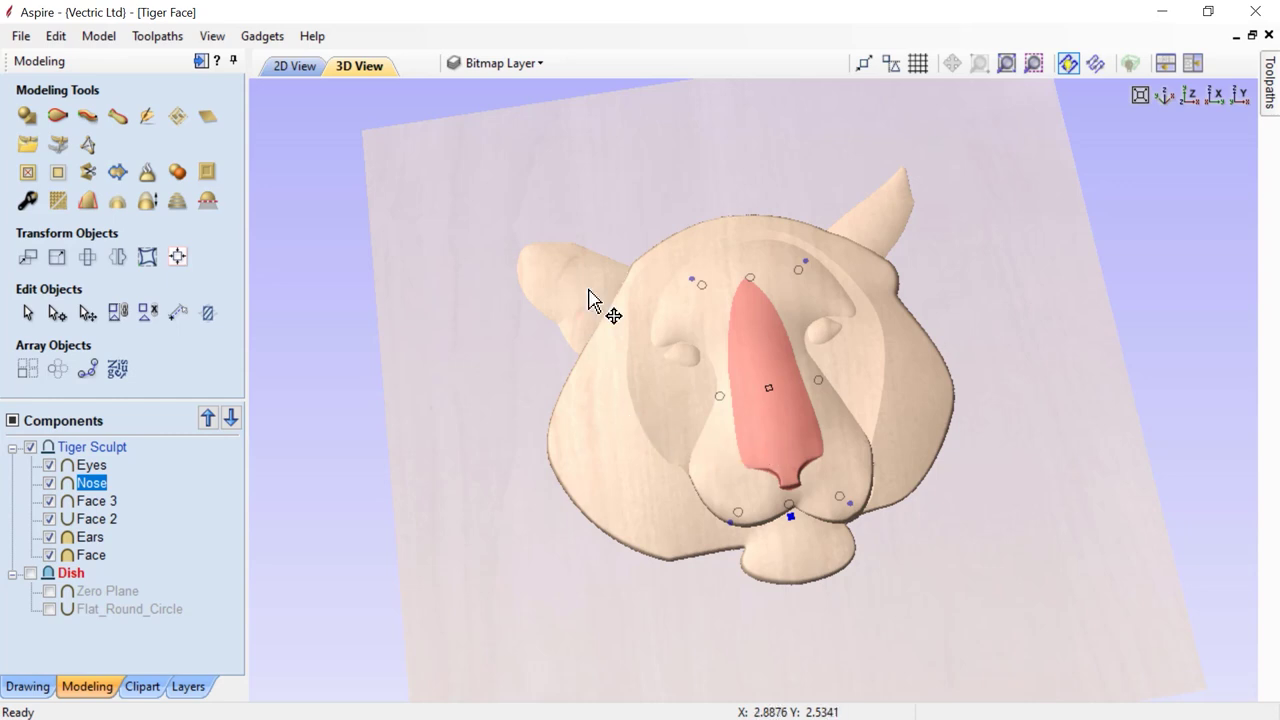
left_click(689, 361)
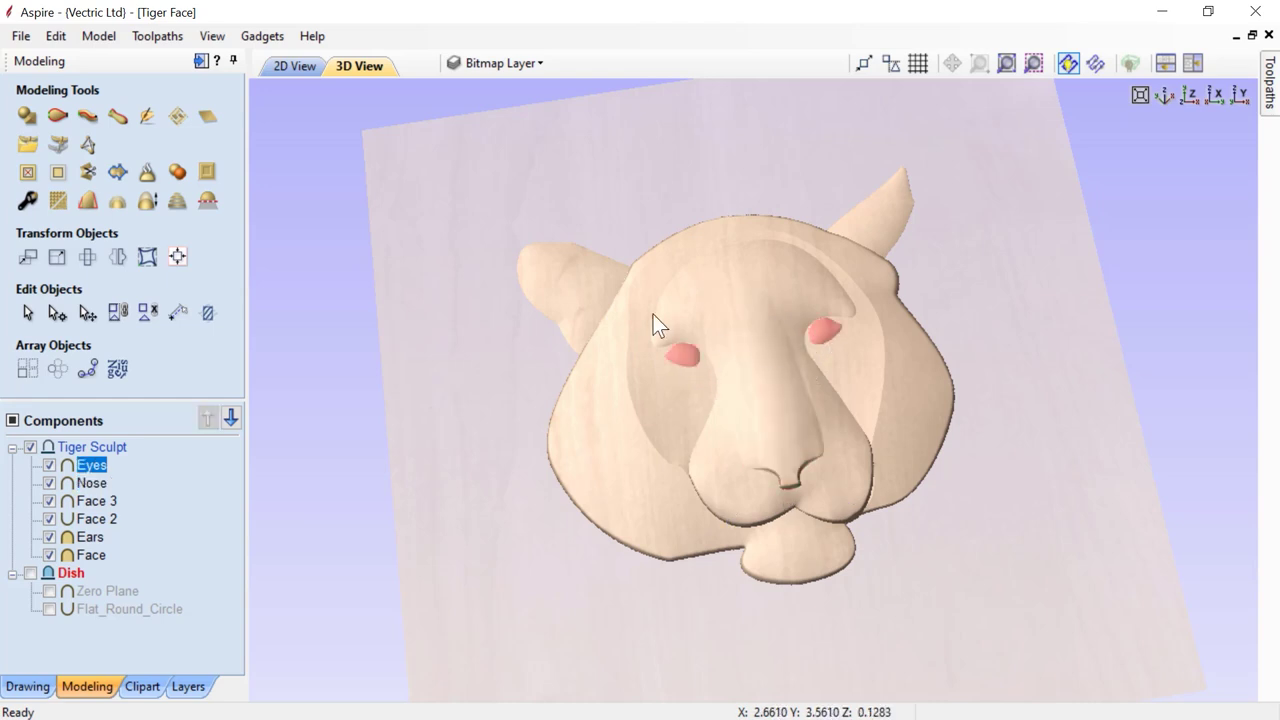
left_click(588, 291)
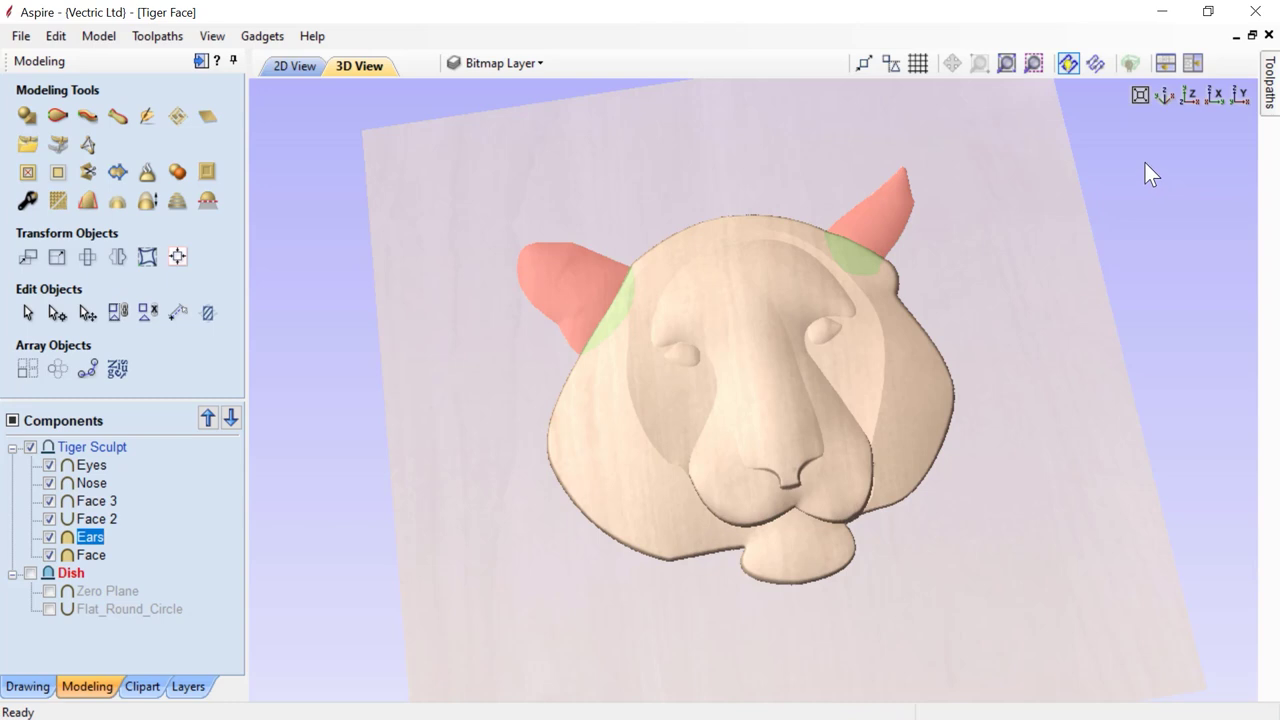
Step: Examine the Nose component's properties and compare its side profile with the fade off and on
left_click(1189, 95)
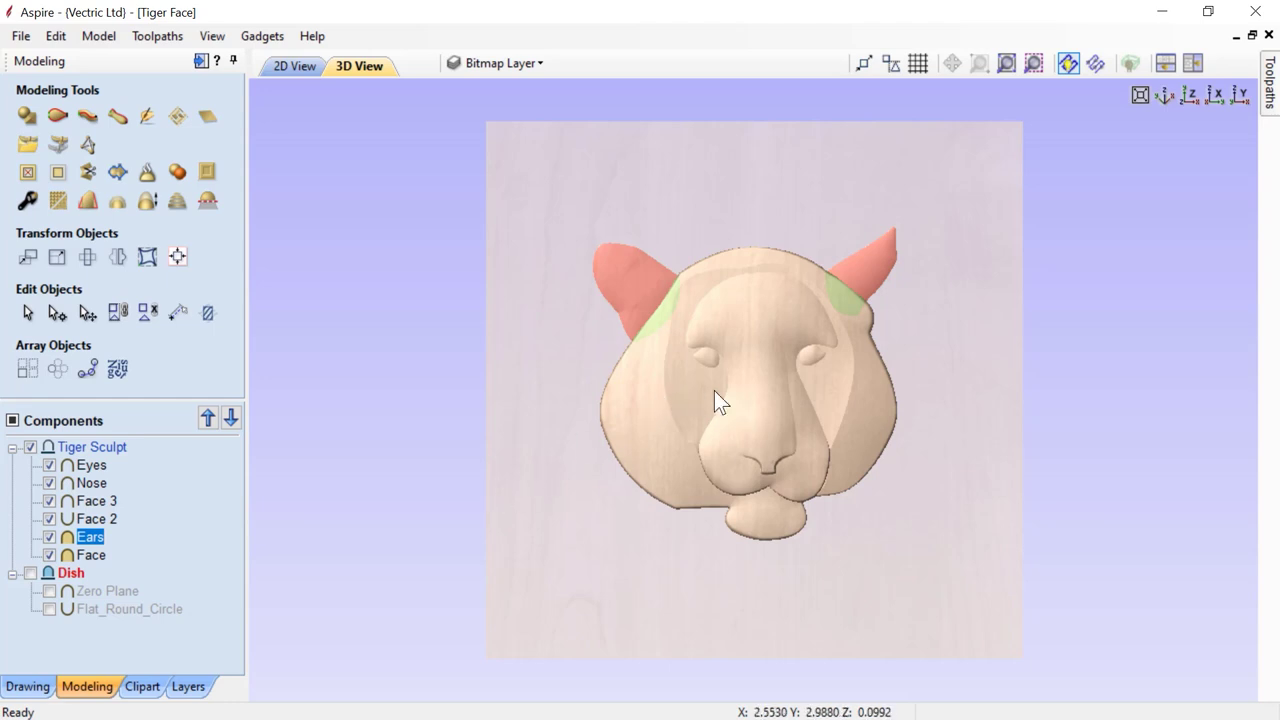
left_click(765, 451)
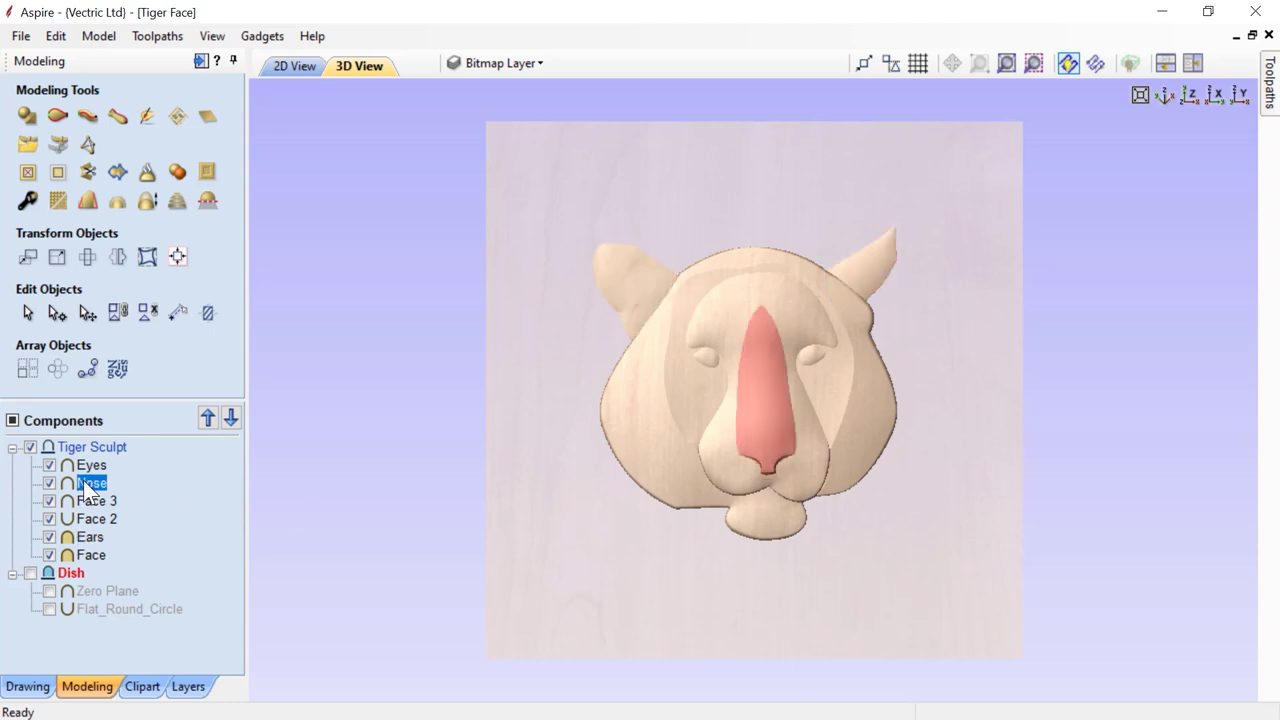
left_click(28, 202)
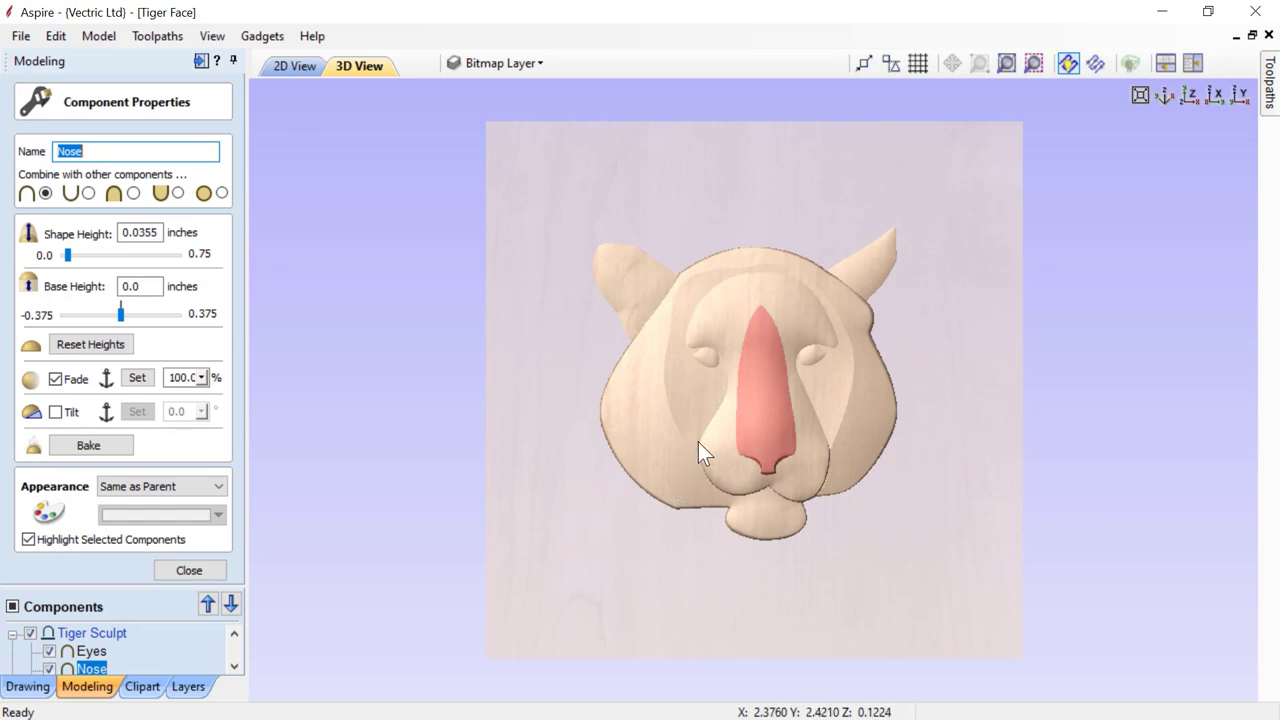
left_click_drag(578, 530, 875, 338)
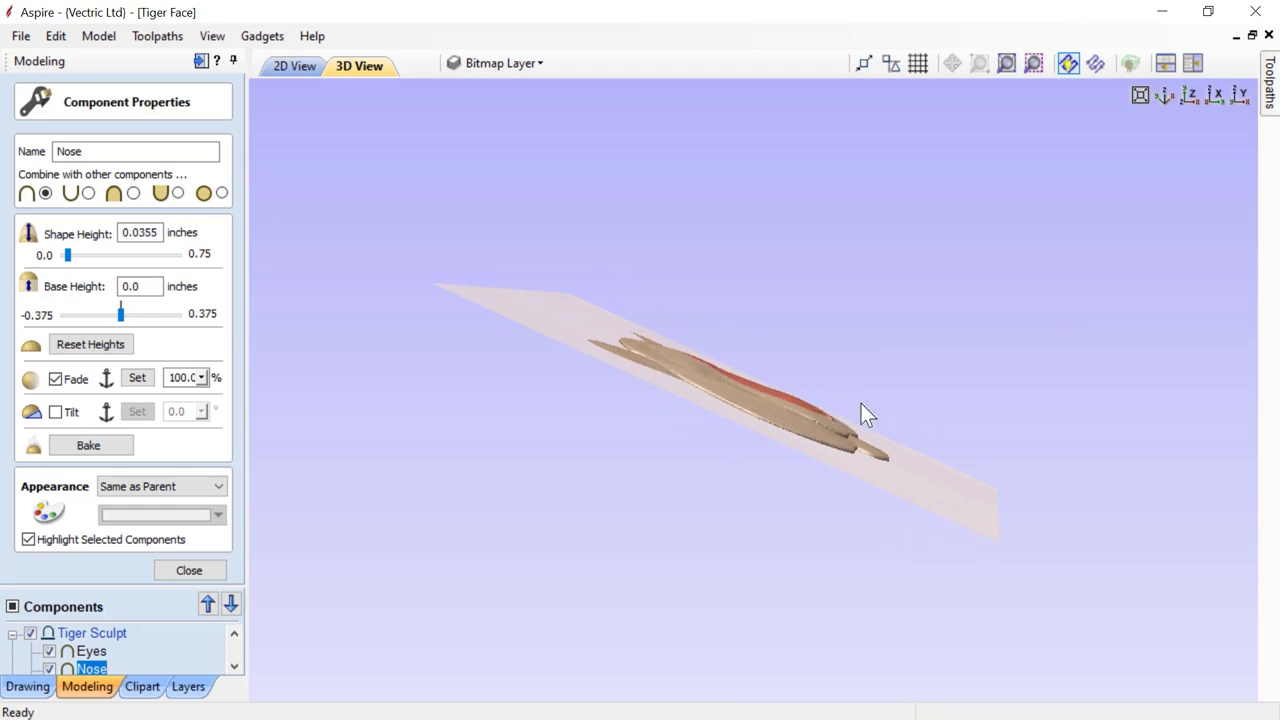
left_click_drag(946, 489, 861, 518)
left_click_drag(626, 484, 818, 459)
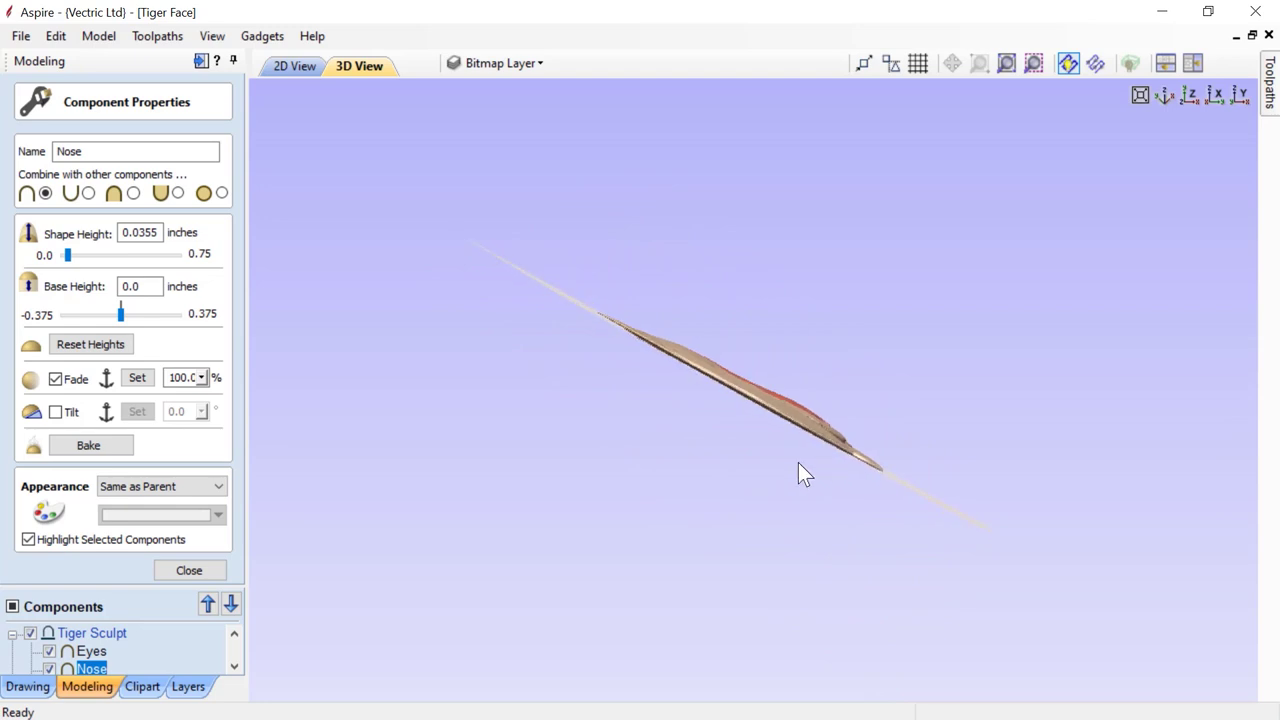
left_click(56, 379)
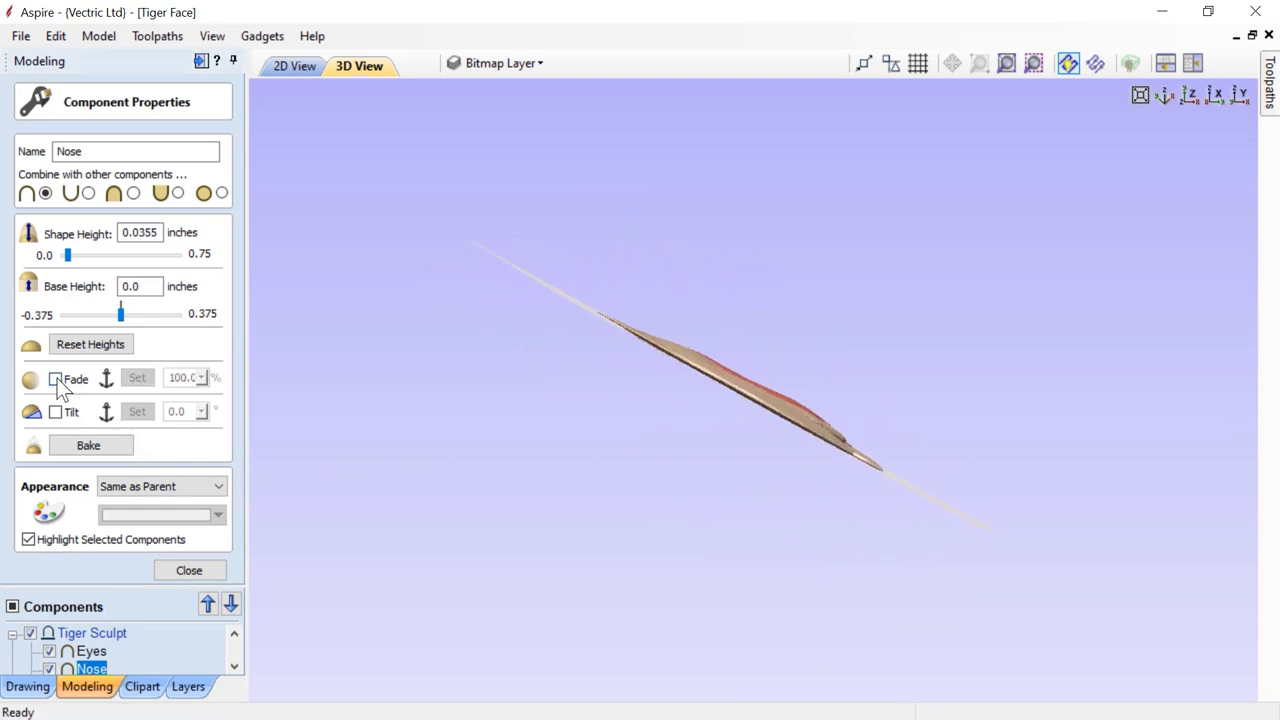
left_click(56, 379)
mouse_move(826, 462)
left_mouse_down()
mouse_move(803, 527)
mouse_move(812, 426)
mouse_move(1014, 456)
mouse_move(805, 518)
mouse_move(981, 363)
mouse_move(756, 473)
left_mouse_up()
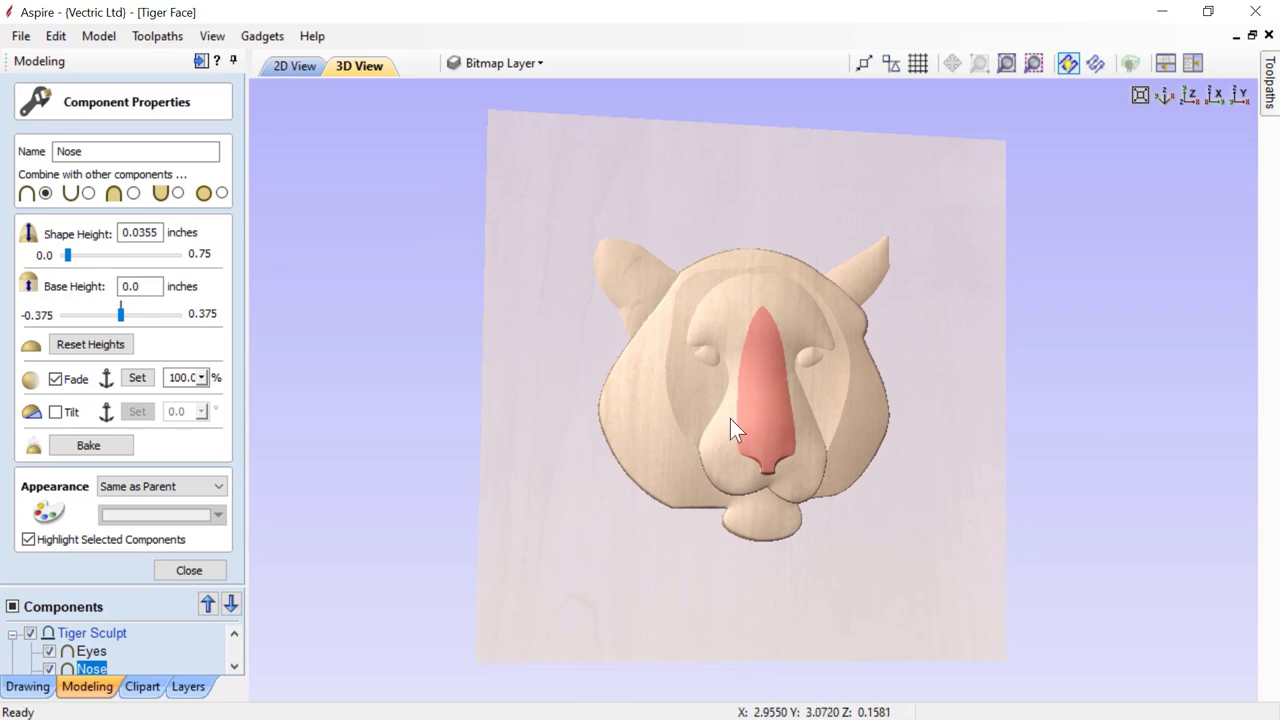
Step: Examine the Face 3 component's properties, compare its side profile with the fade off and on, and clear the selection
left_click(717, 446)
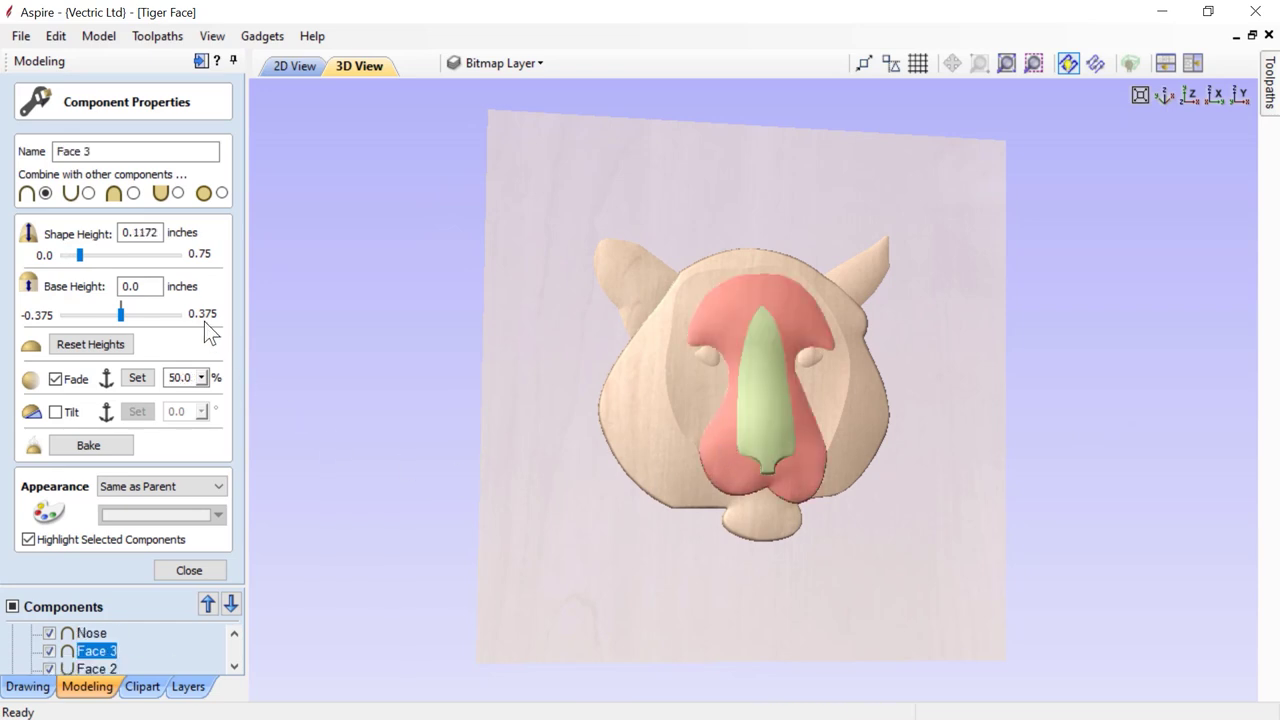
left_click_drag(807, 642, 975, 358)
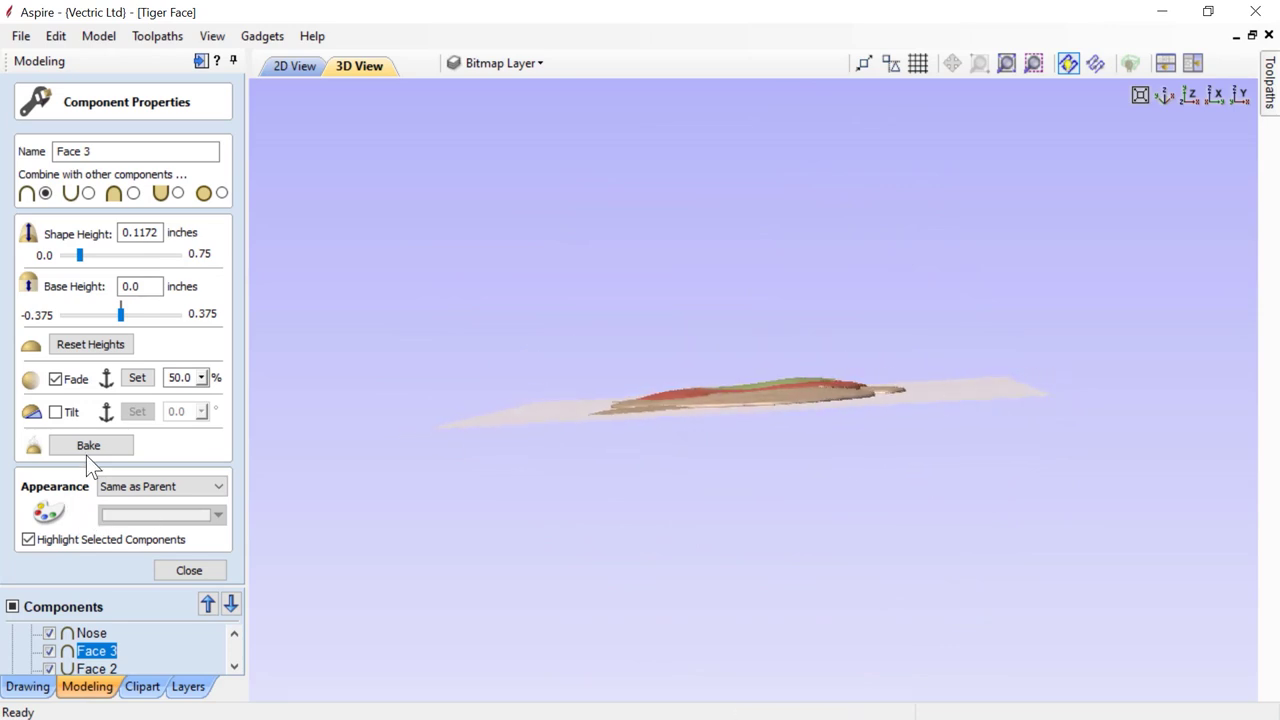
left_click(55, 379)
left_click(55, 379)
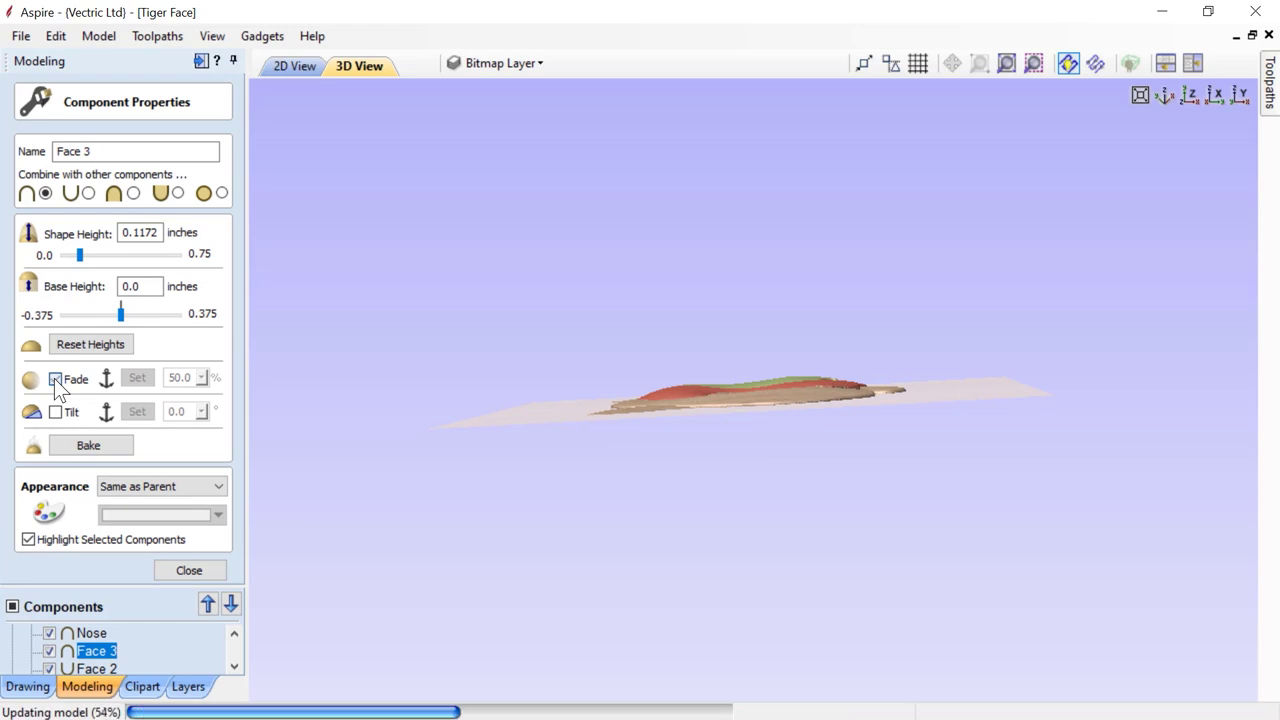
left_click(190, 570)
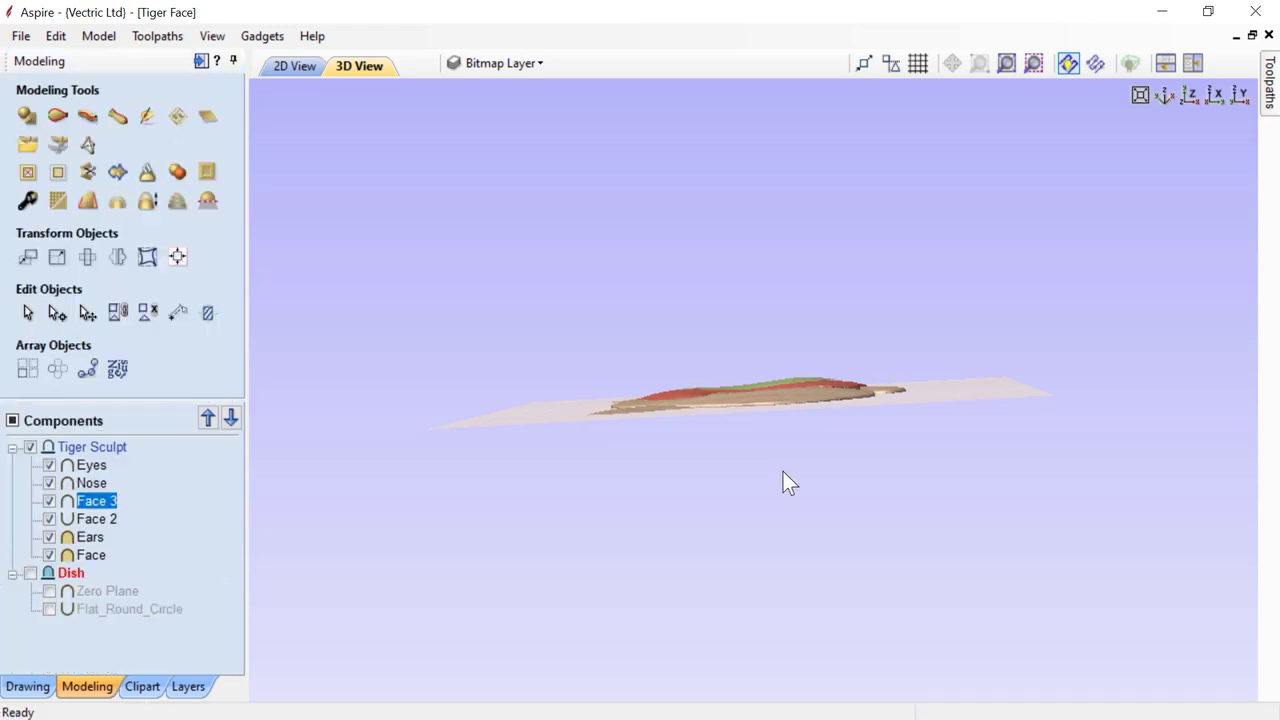
left_click(1194, 102)
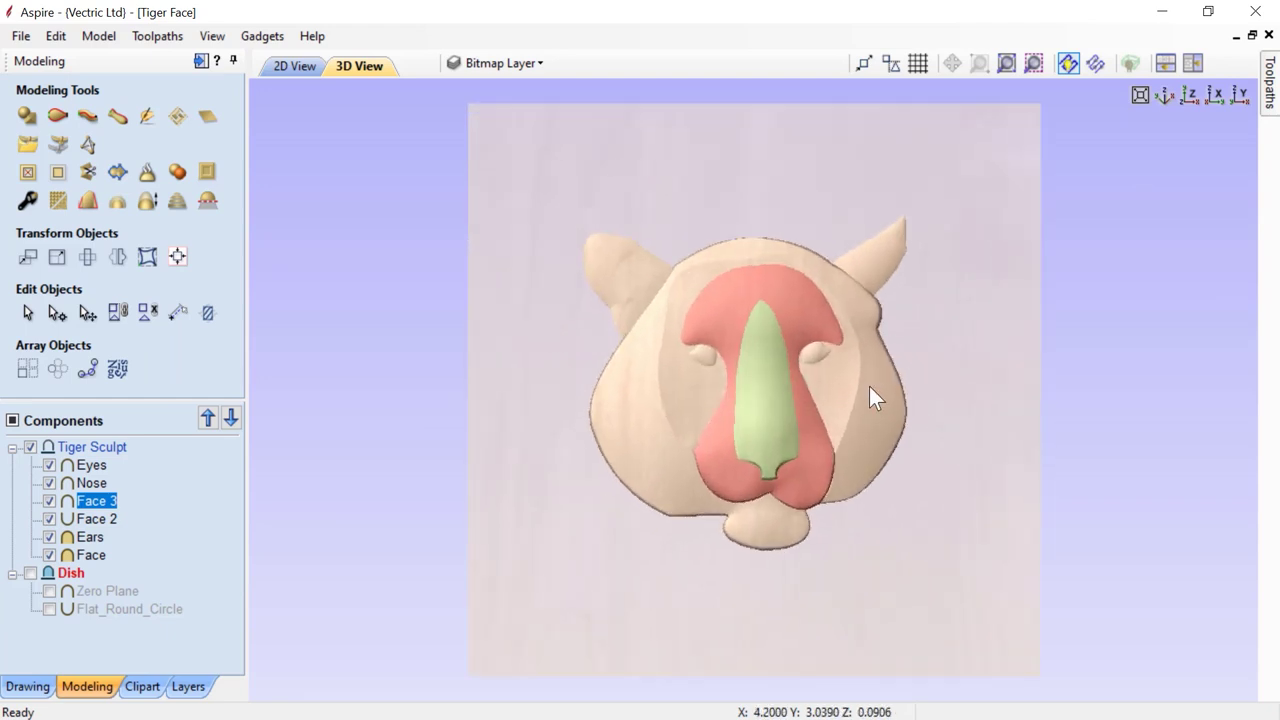
left_click(966, 358)
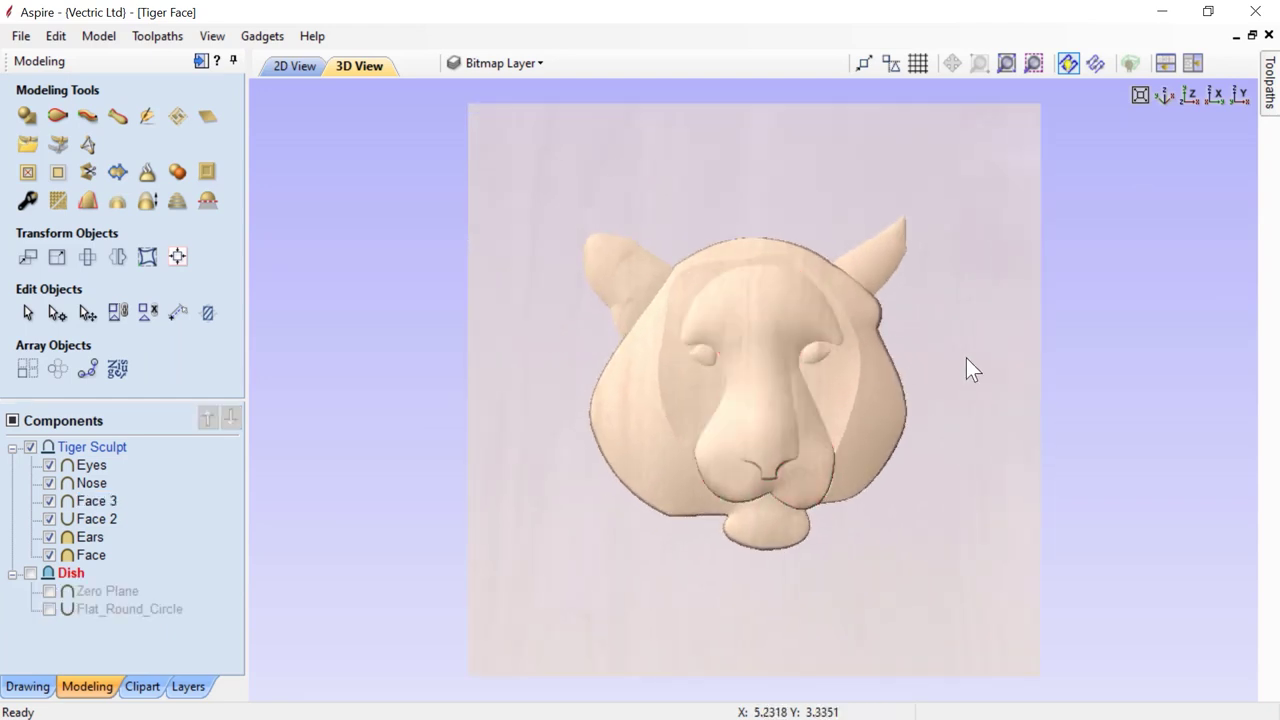
left_click(918, 164)
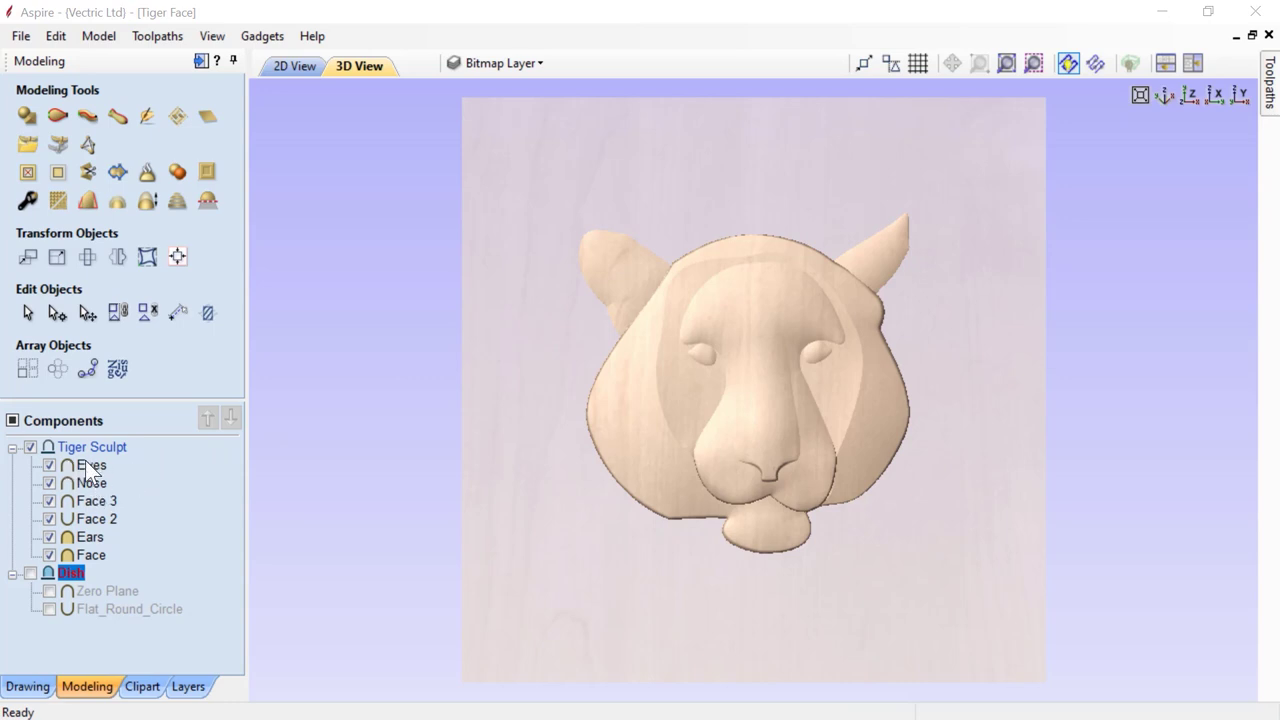
Step: Hide the Tiger Sculpt level and collapse both the Tiger Sculpt and Dish levels in the component tree
left_click(31, 447)
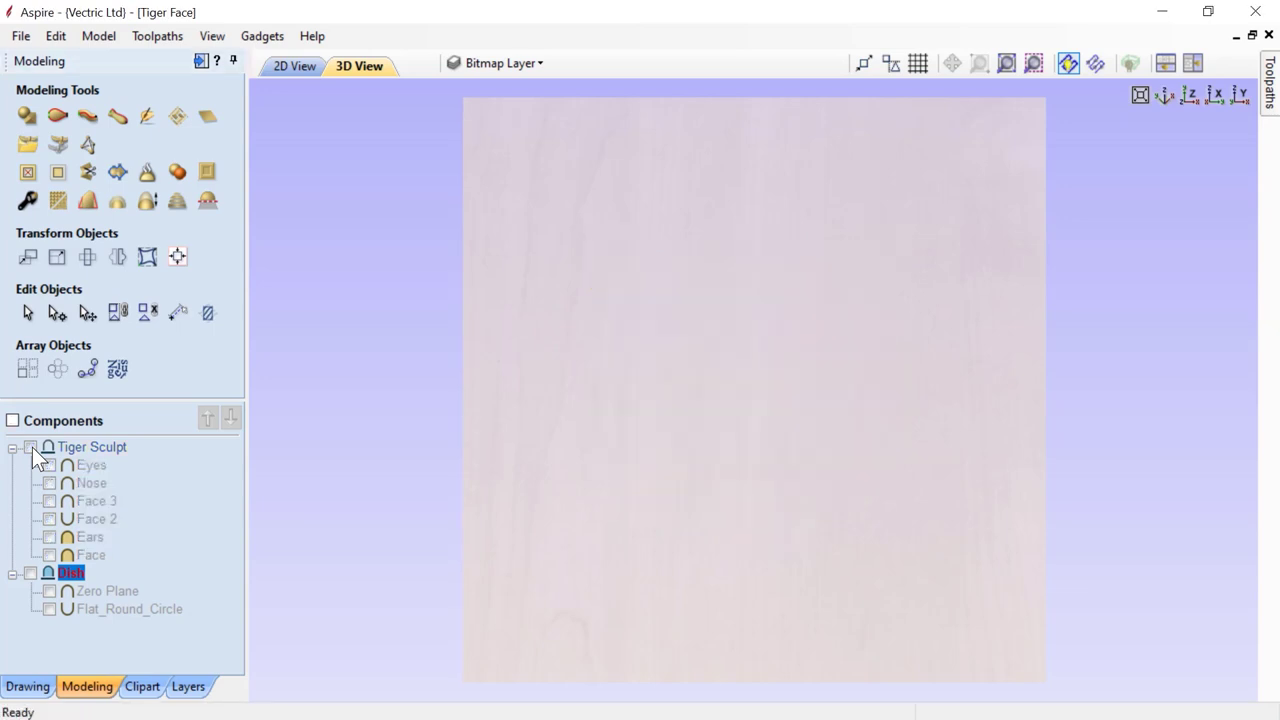
left_click(13, 448)
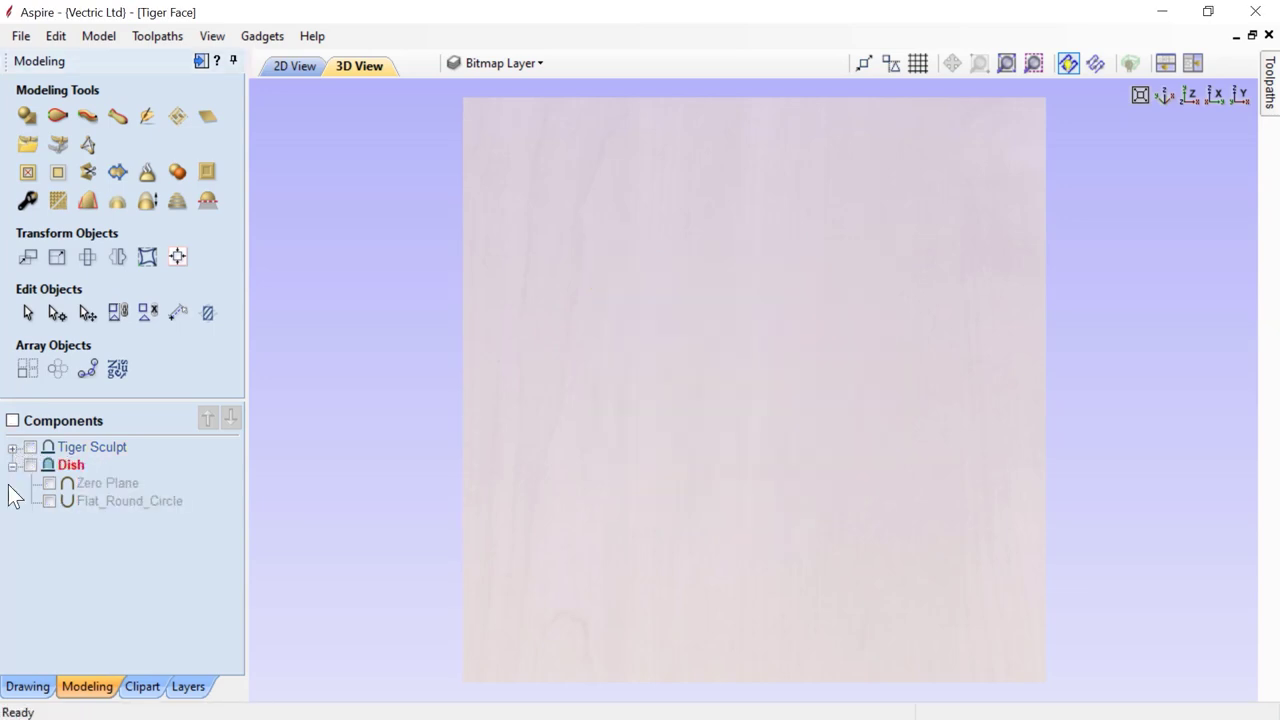
left_click(12, 466)
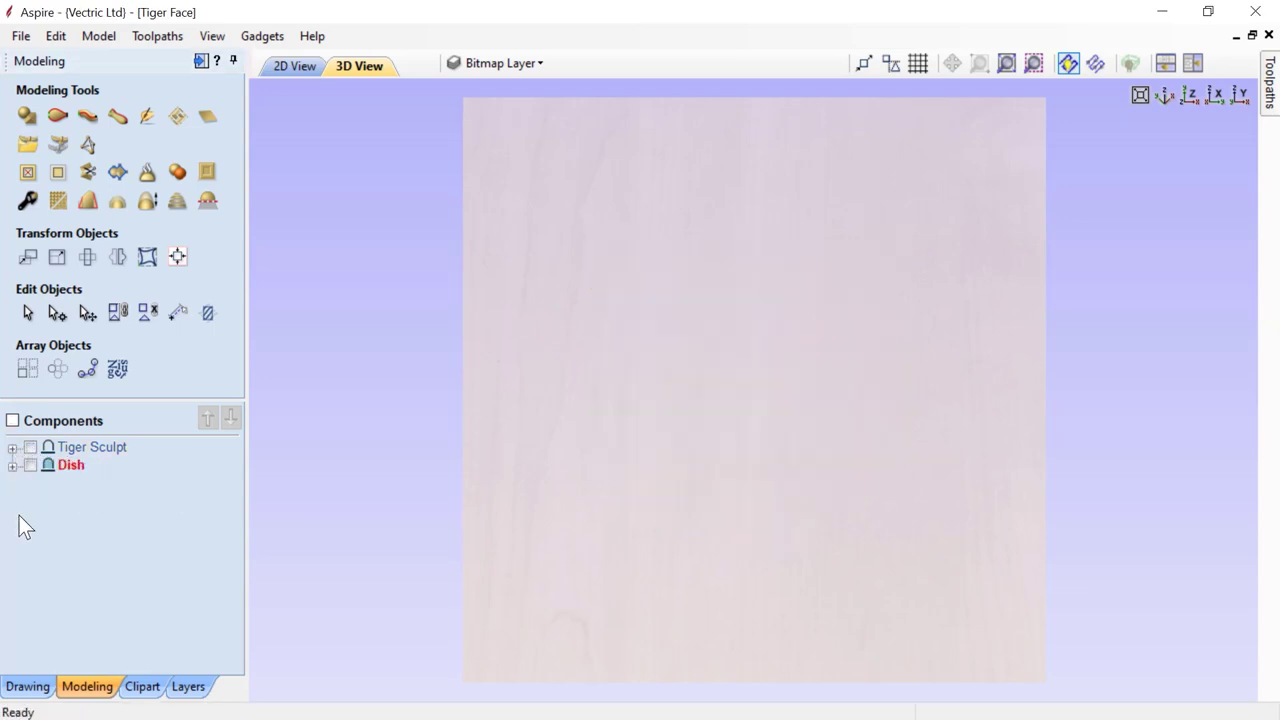
Step: Insert a new level above Tiger Sculpt and rename it Tiger Texture
right_click(99, 456)
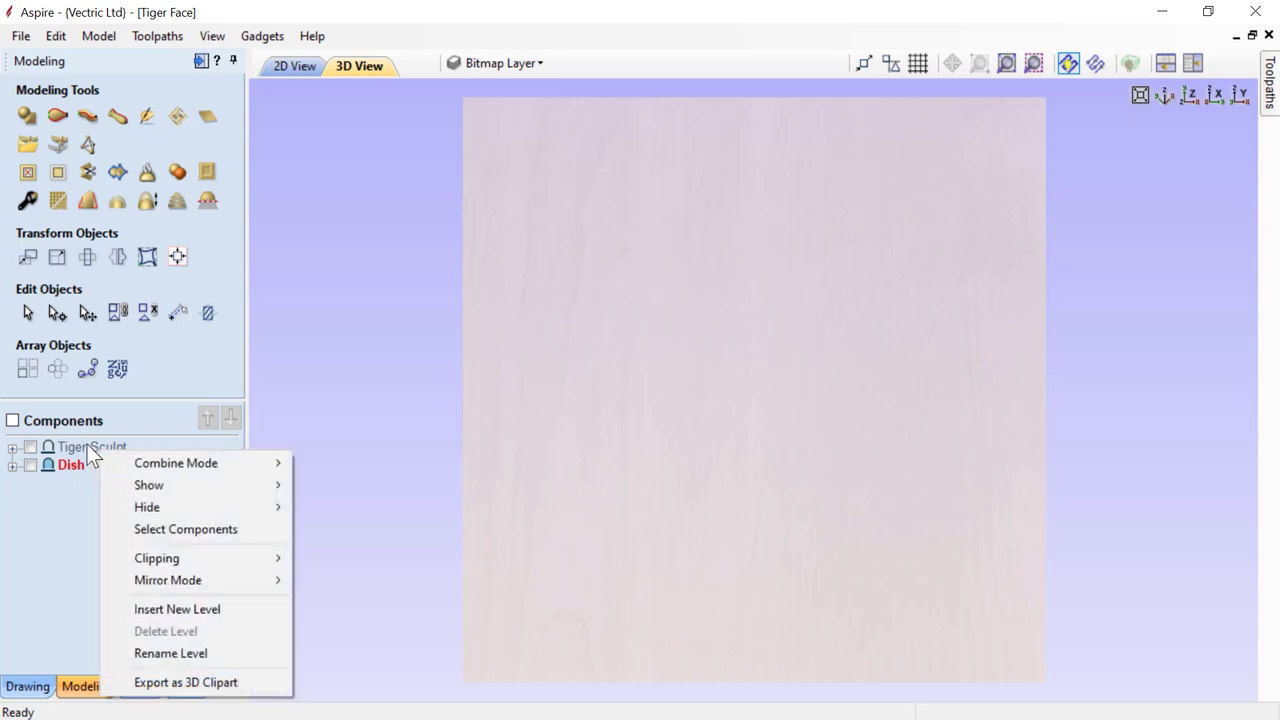
left_click(143, 608)
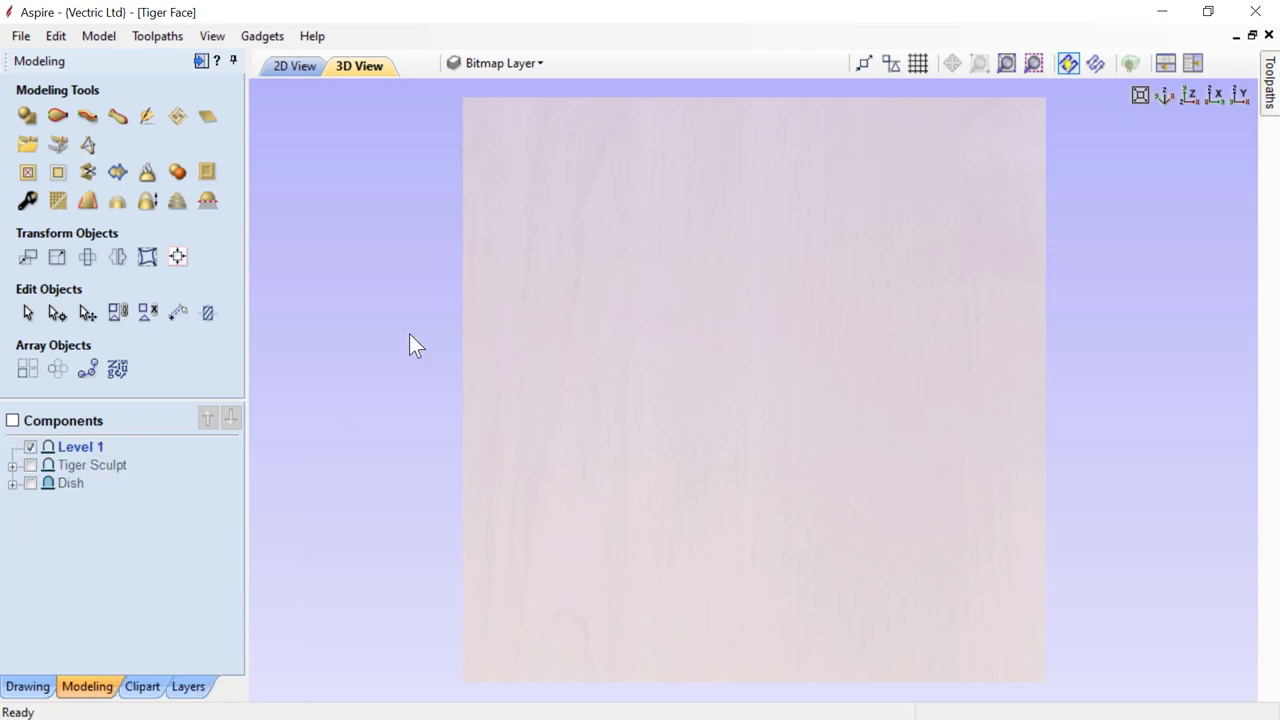
right_click(79, 450)
left_click(140, 654)
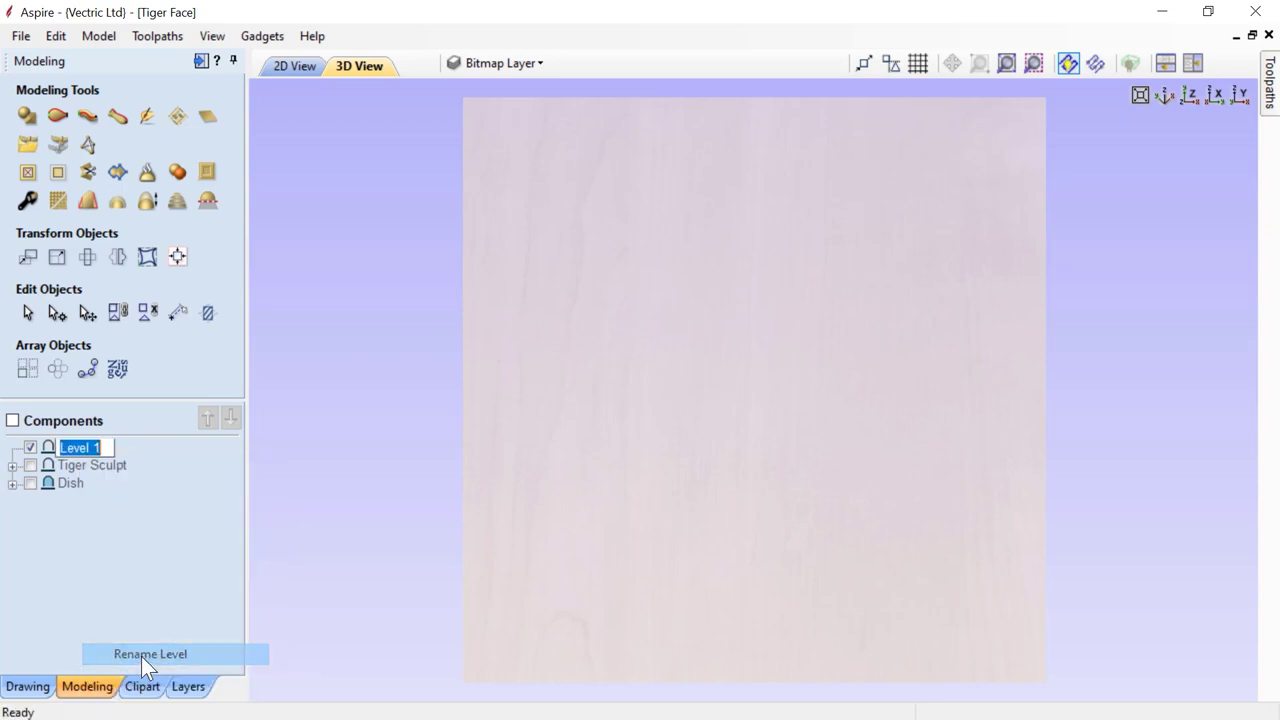
type("Tiger Texture")
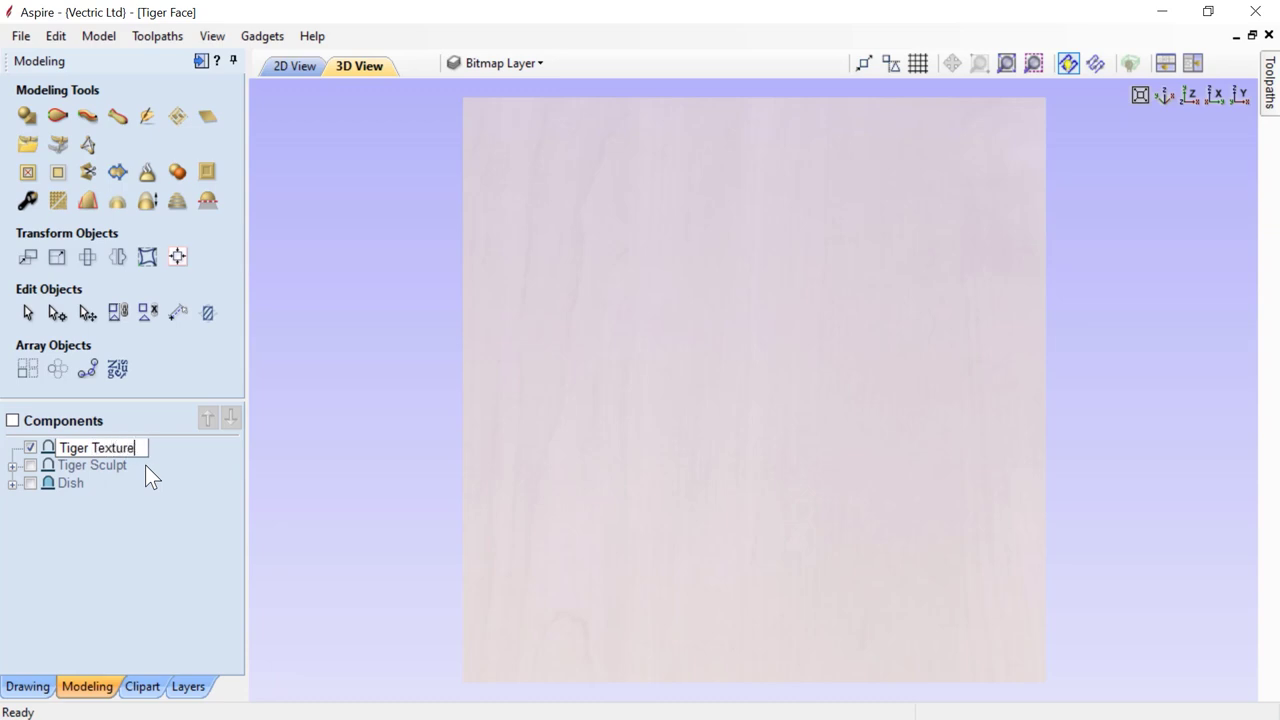
key("Return")
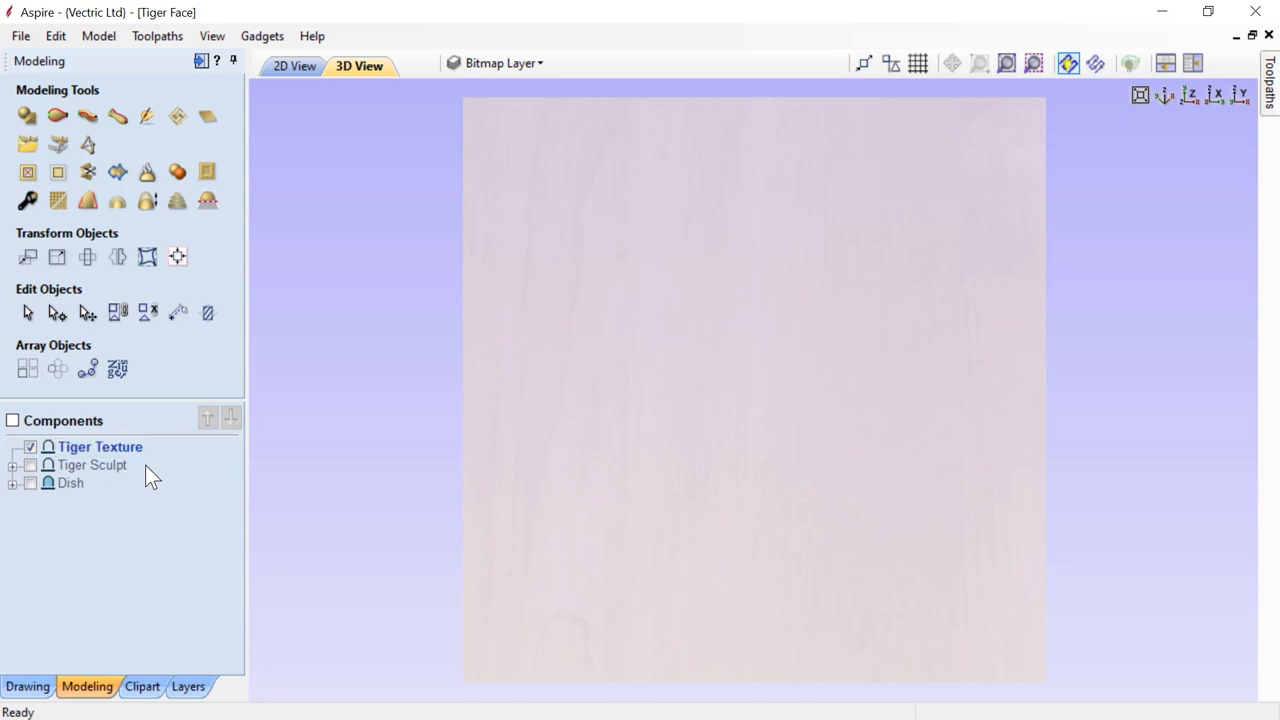
Step: Show the 2D and 3D views side by side and create a component from the tiger bitmap in the Tiger Texture level
left_click(1189, 68)
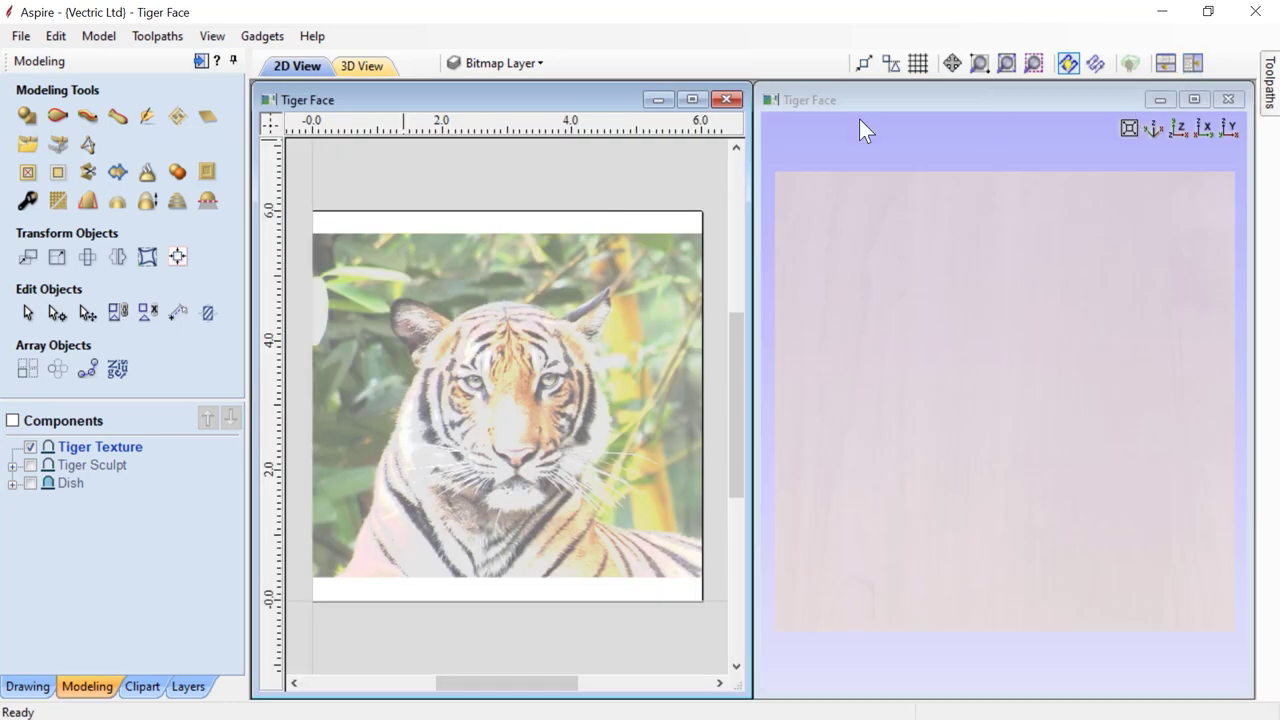
left_click(535, 65)
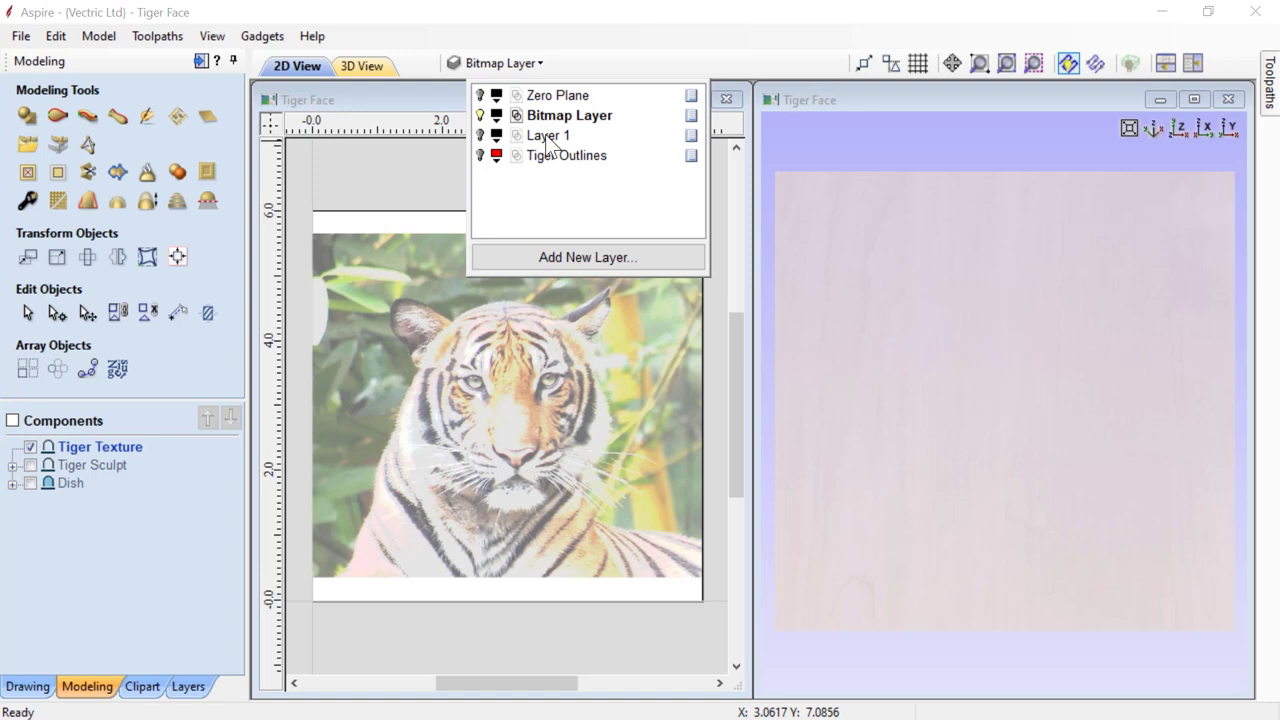
left_click(464, 306)
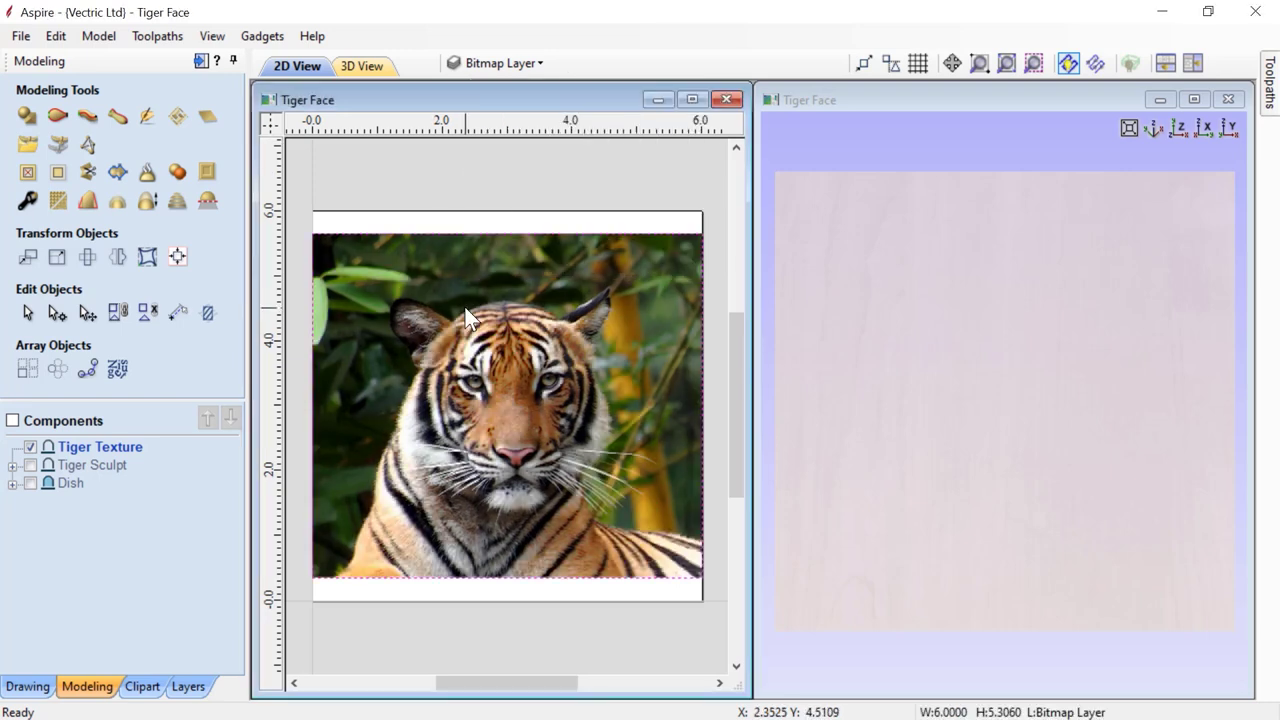
left_click(63, 153)
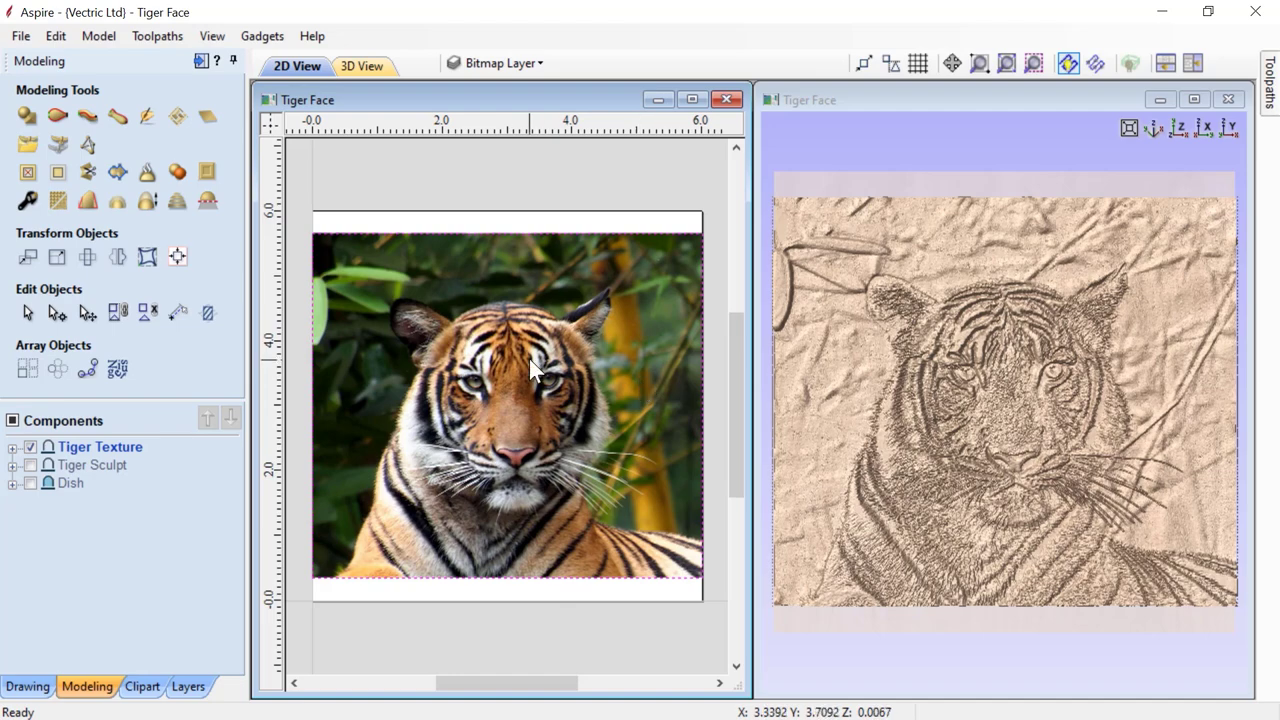
left_click_drag(935, 475, 997, 323)
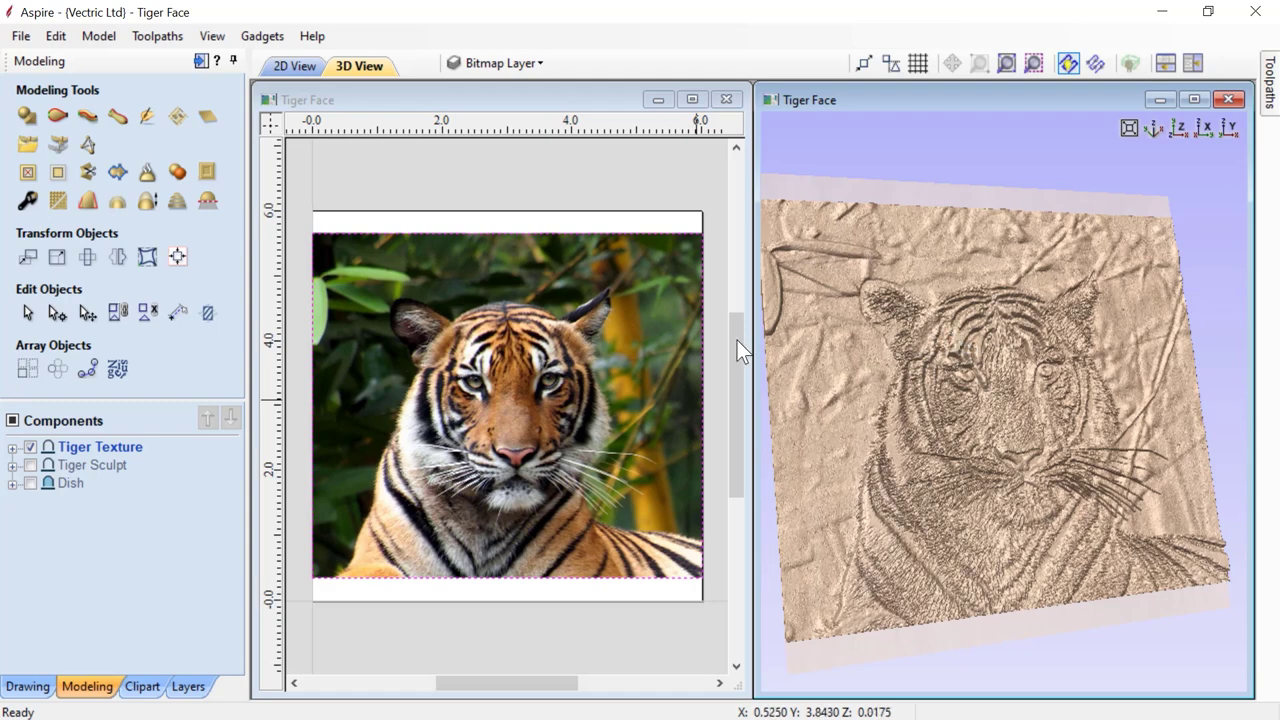
mouse_move(869, 280)
left_mouse_down()
mouse_move(868, 300)
mouse_move(863, 287)
left_mouse_up()
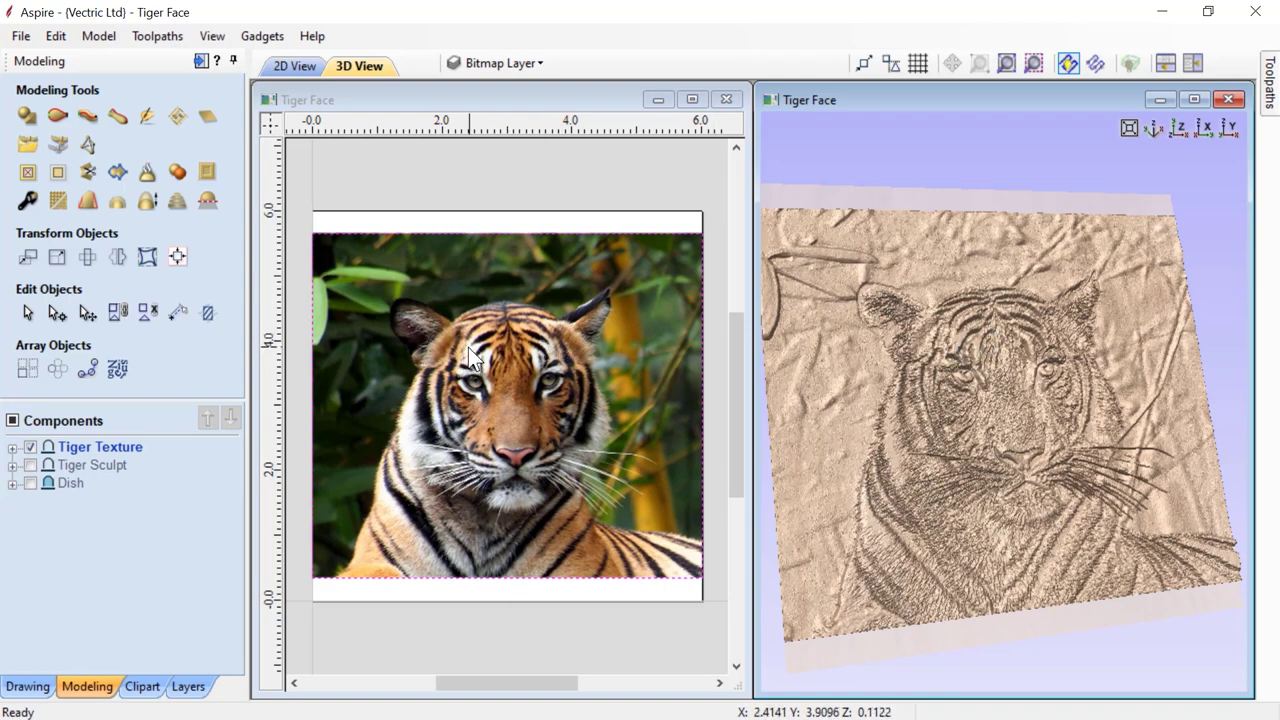
left_click_drag(900, 344, 1005, 409)
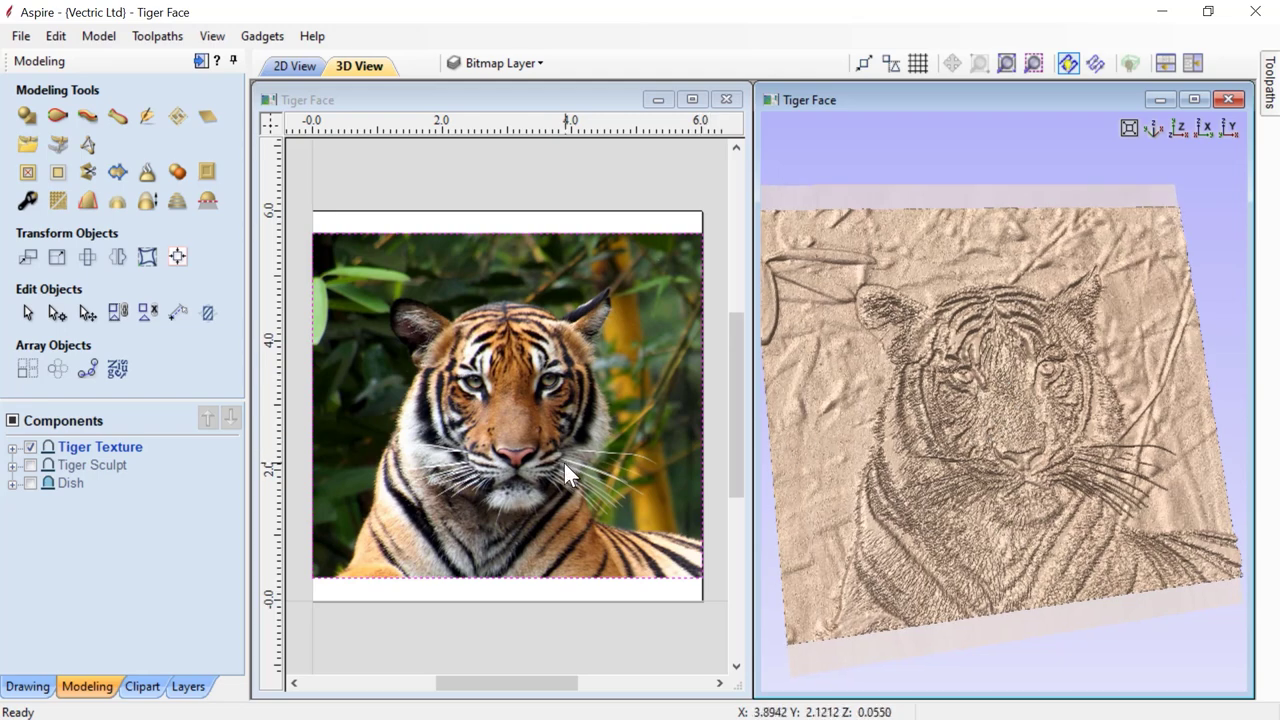
left_click_drag(1026, 428, 1015, 390)
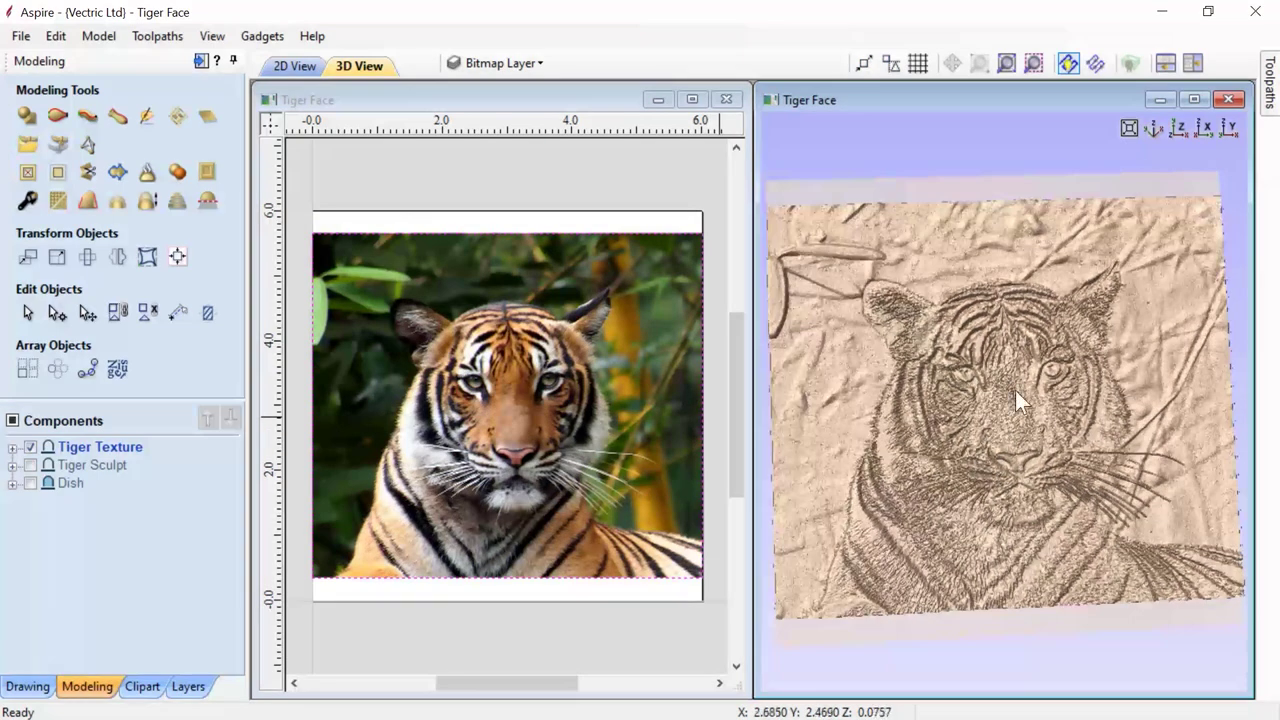
left_click(1181, 131)
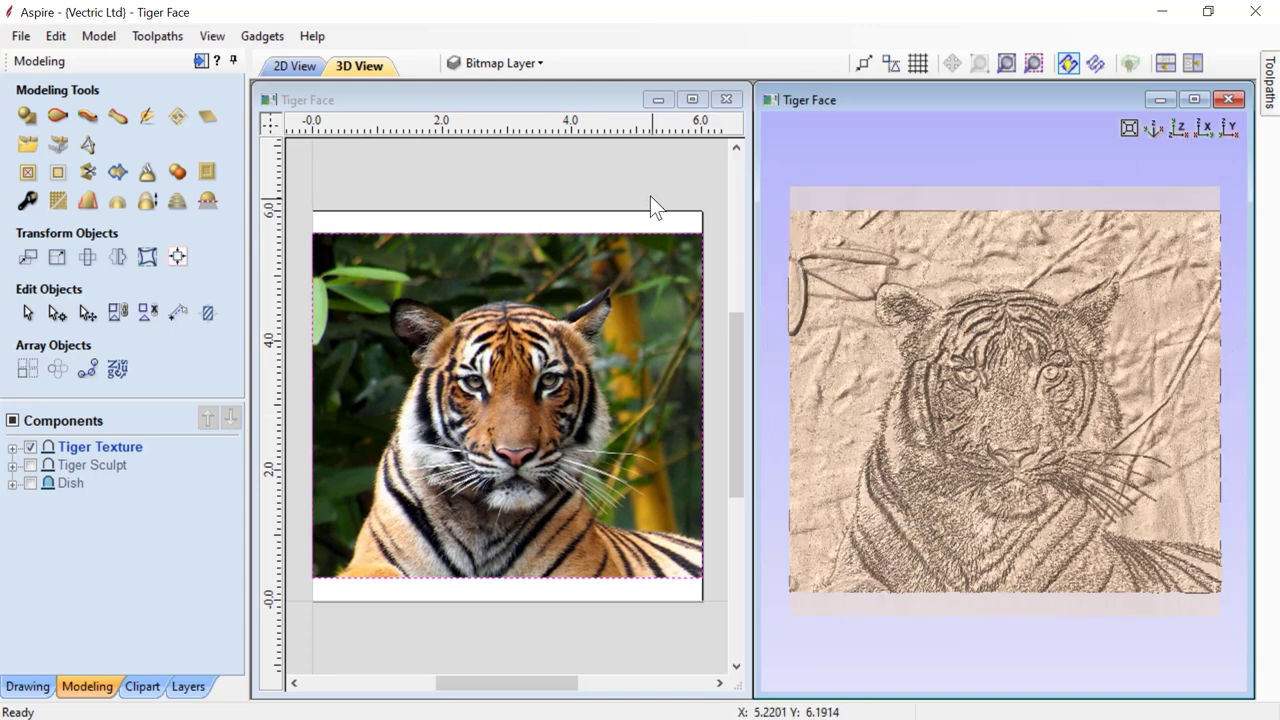
Step: Move the Tiger - Head texture component to a new visible layer named Tiger 3D Texture
left_click(933, 283)
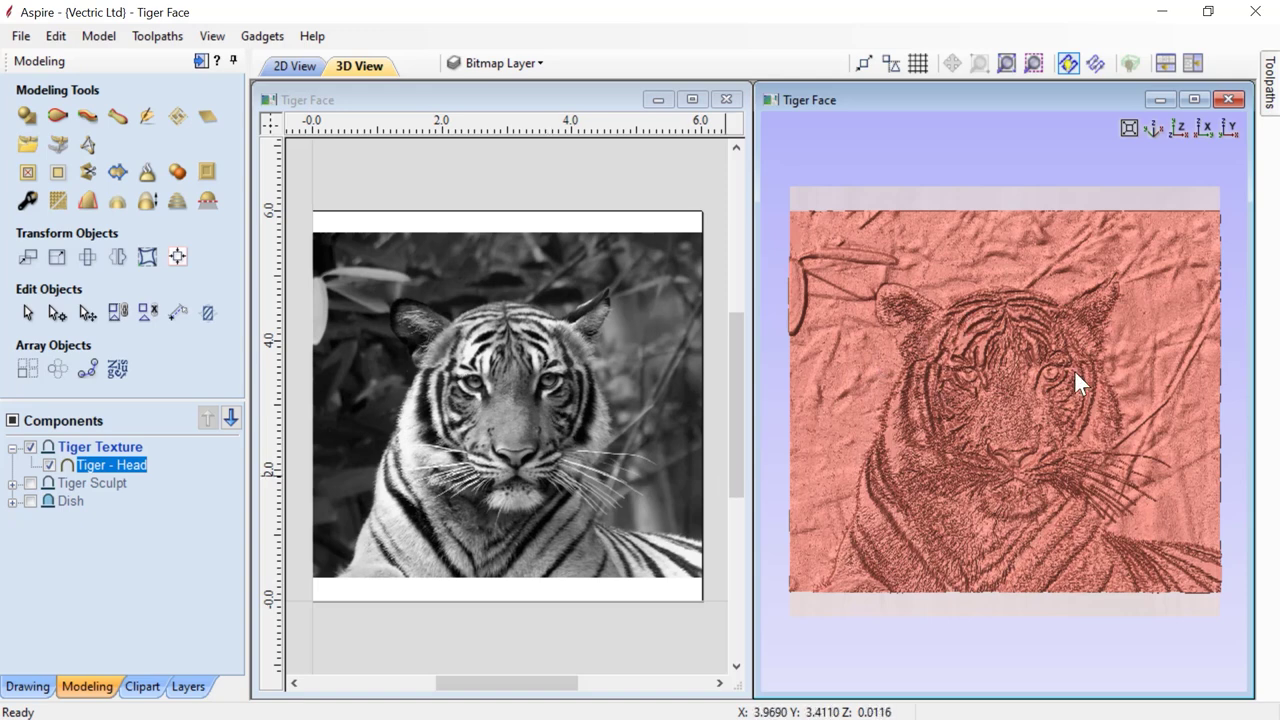
right_click(599, 477)
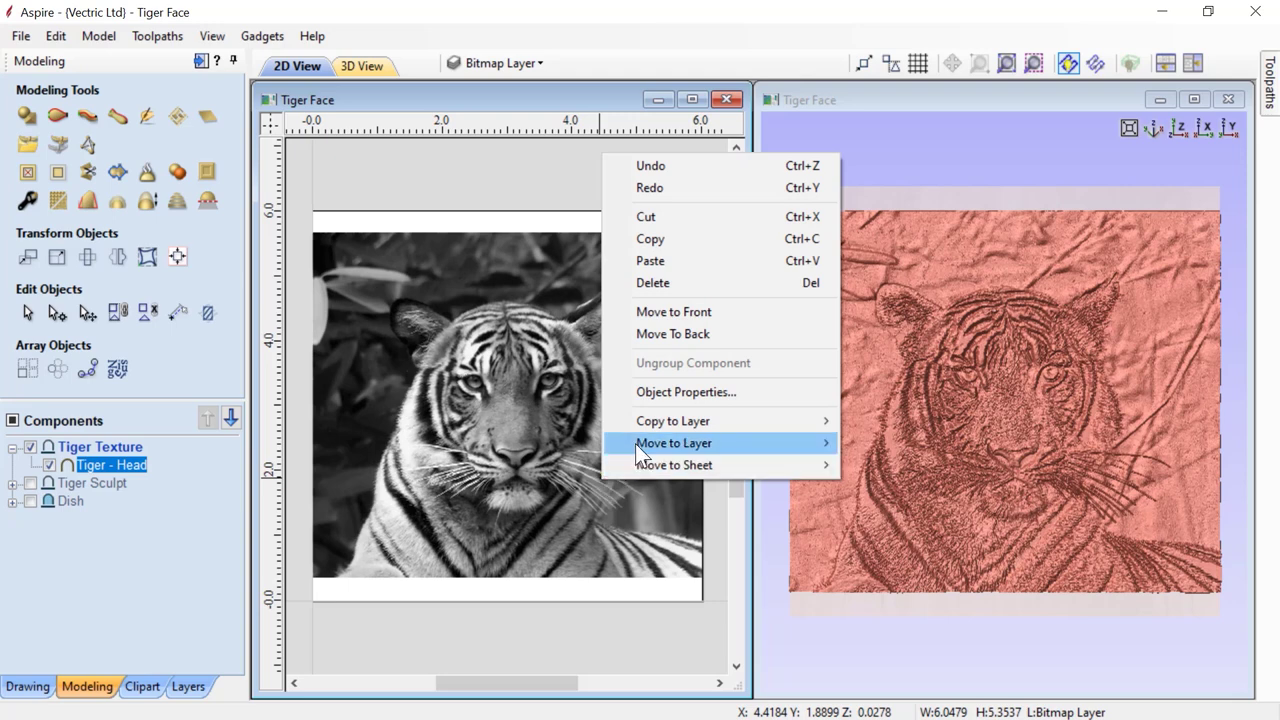
mouse_move(635, 443)
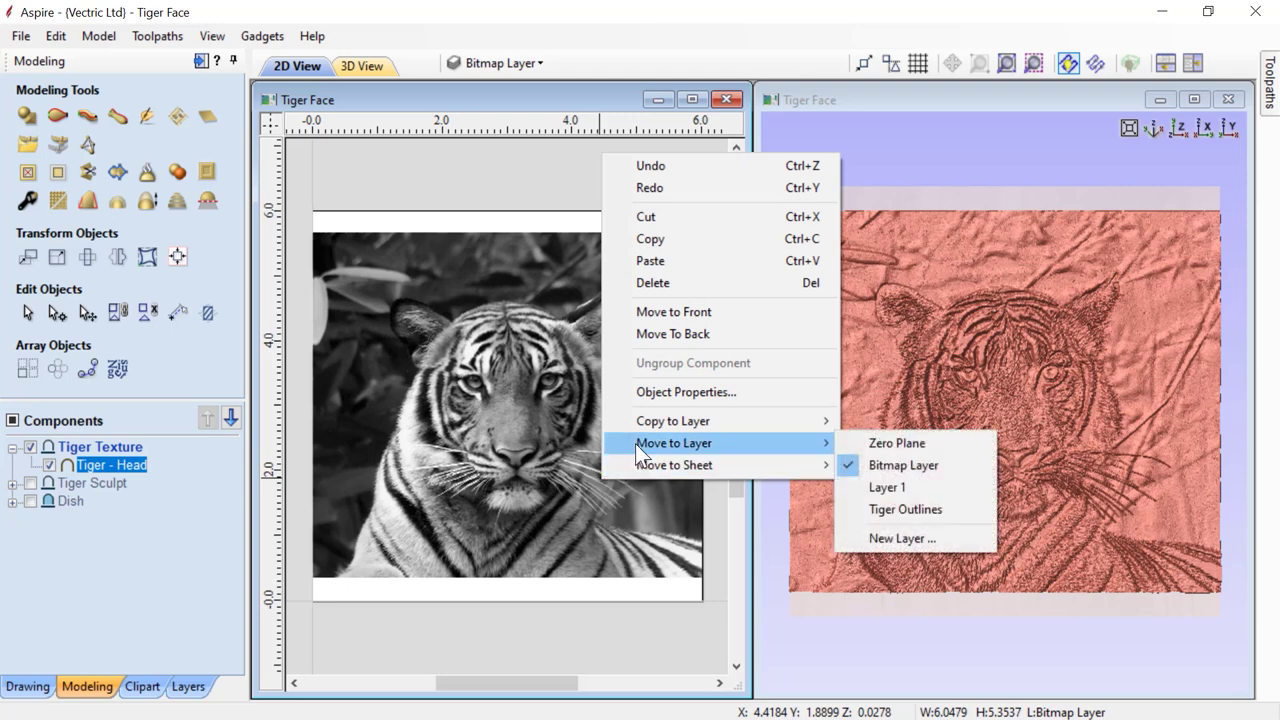
left_click(893, 535)
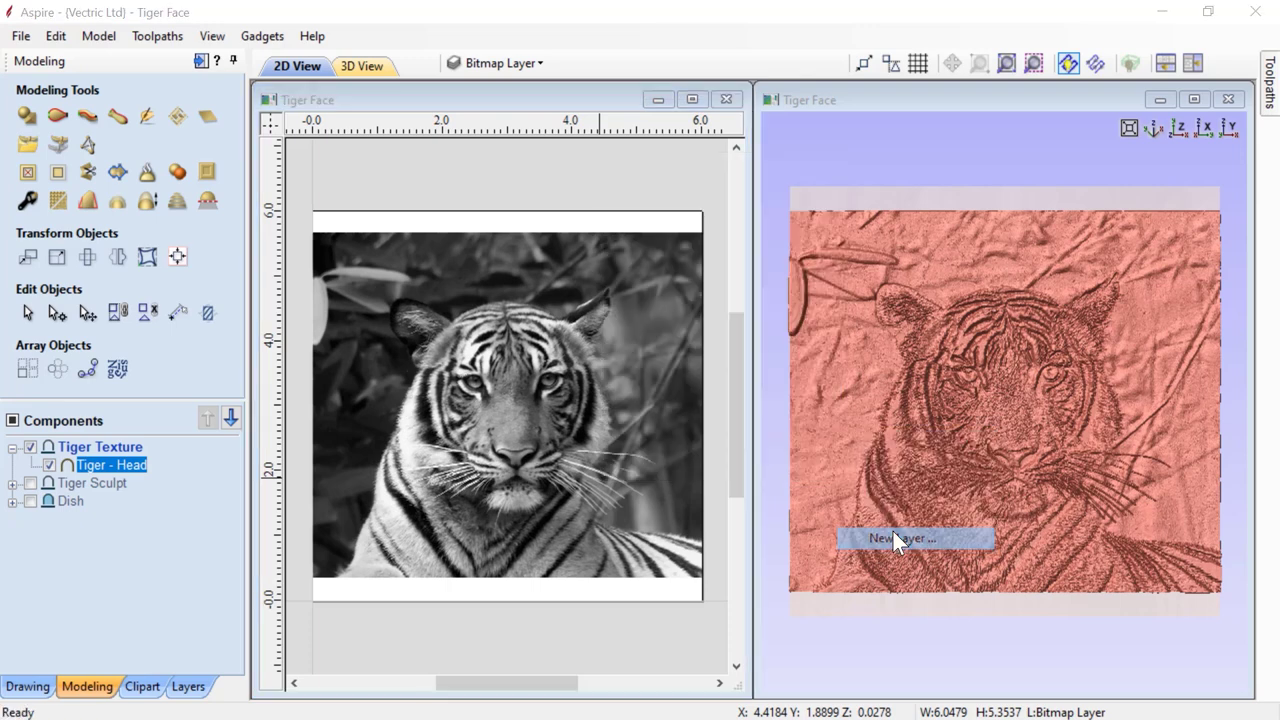
type("Tiger 3")
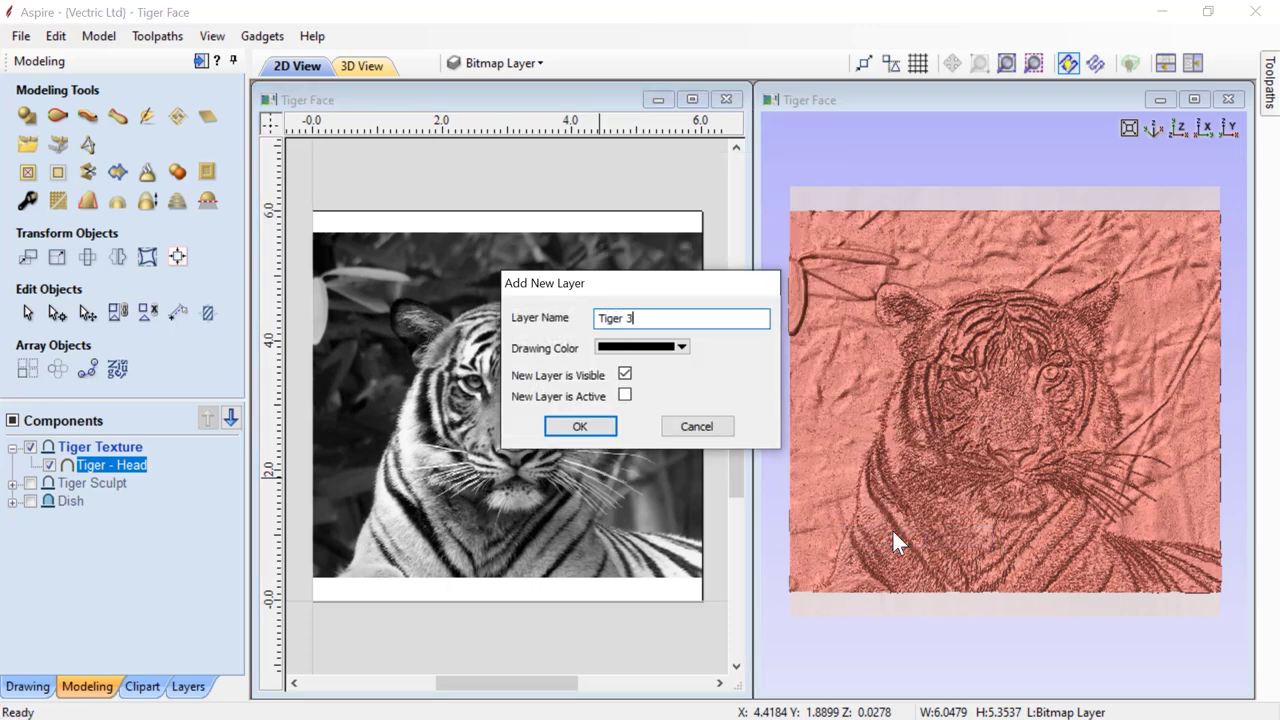
type("D Texture")
left_click(577, 426)
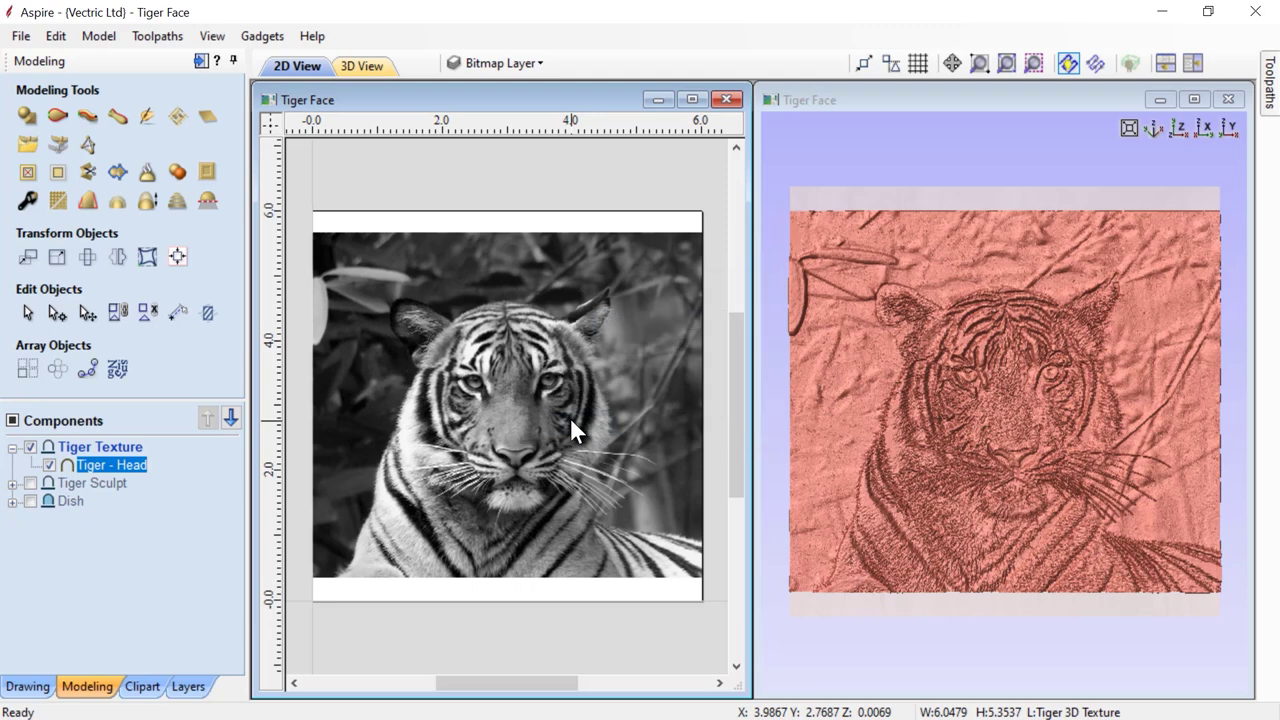
Step: Hide the Bitmap Layer, make Tiger 3D Texture the active layer, and clear the selection
left_click(543, 63)
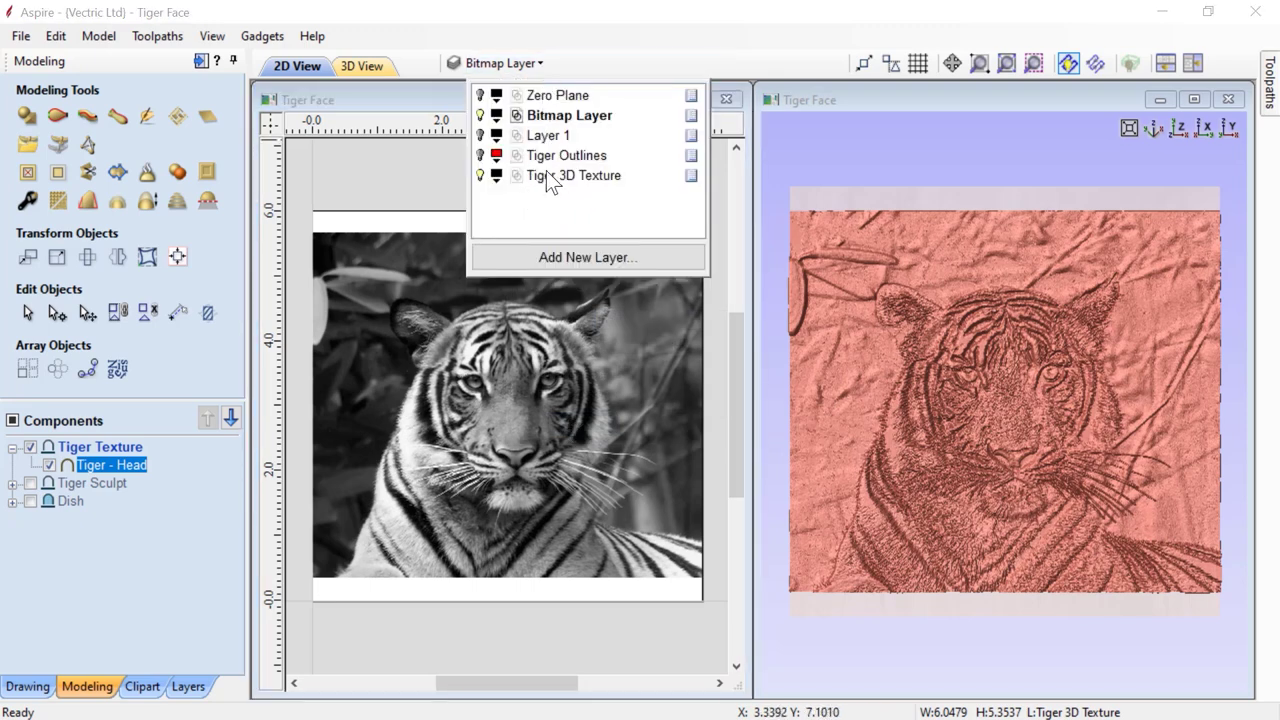
left_click(480, 115)
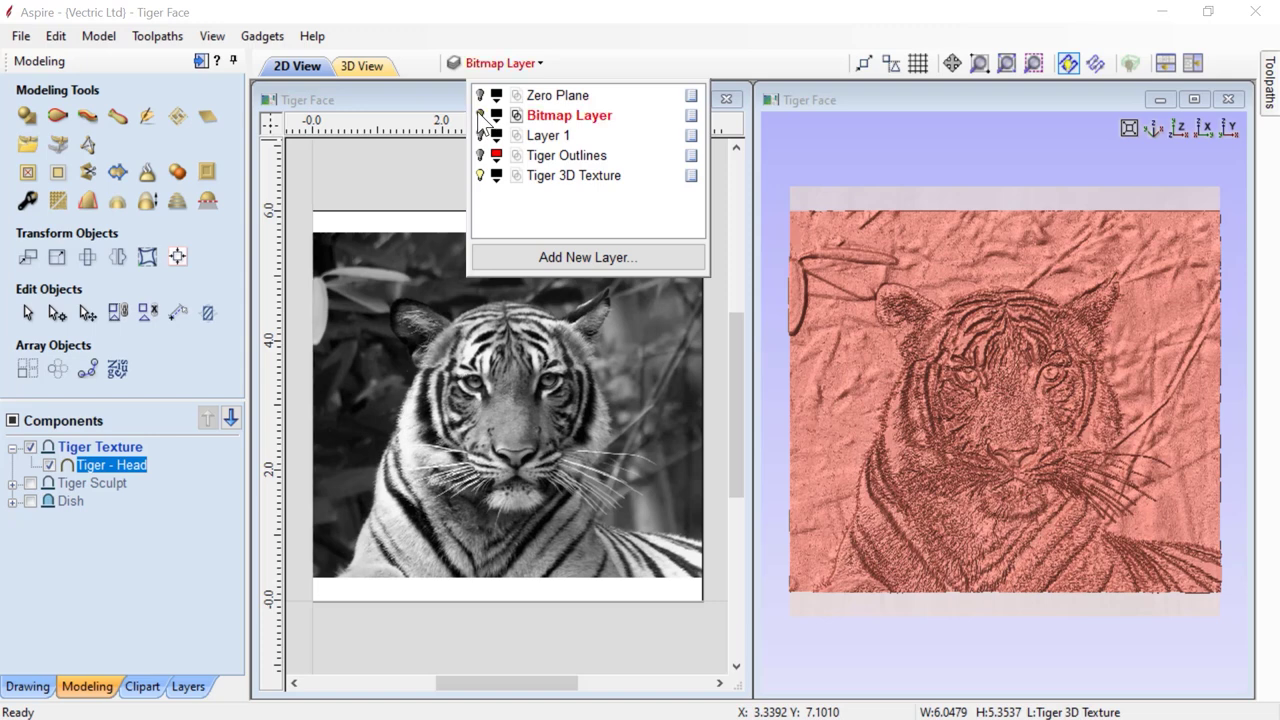
left_click(548, 178)
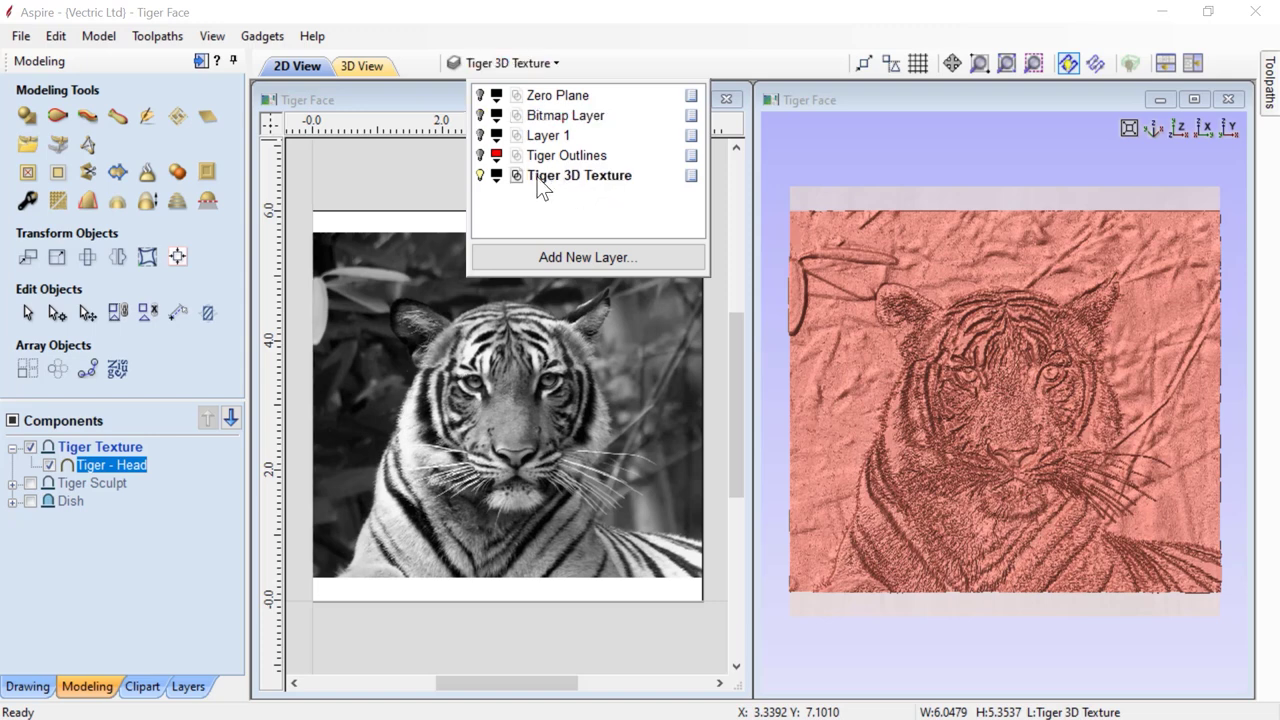
left_click(419, 165)
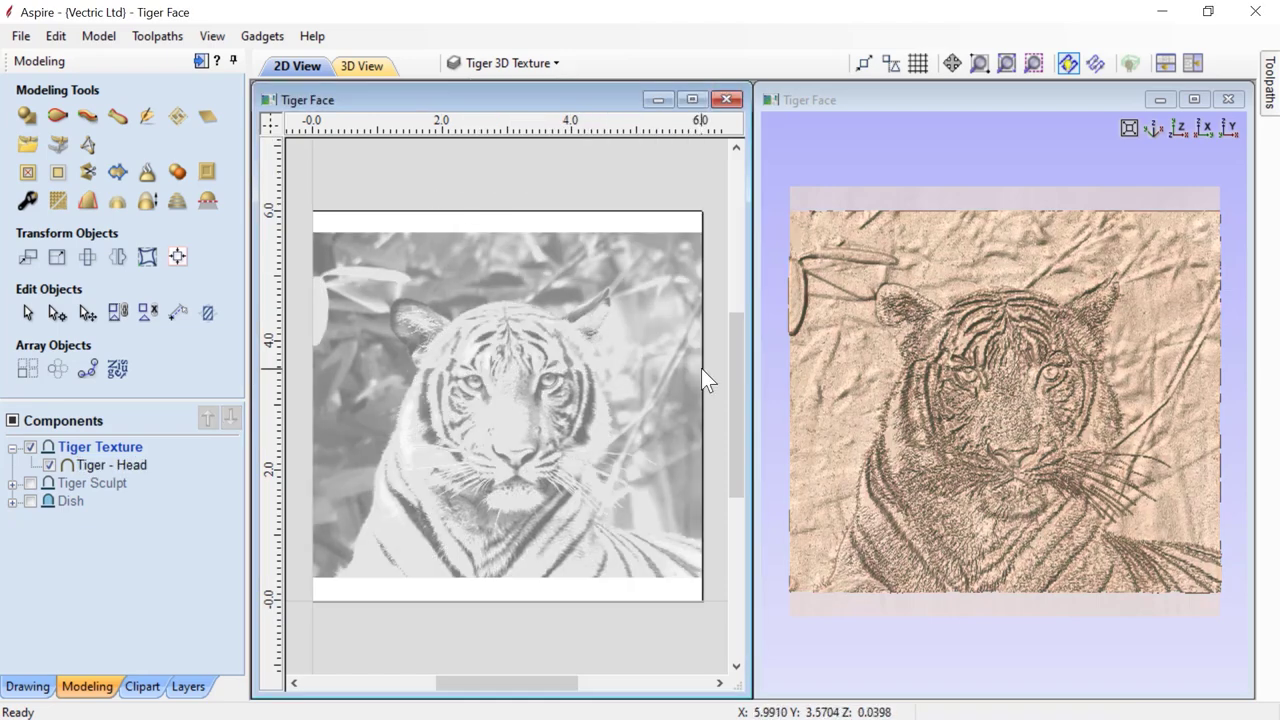
Step: Smooth the Tiger - Head component at about one third of the smoothing range, with Preserve transparency off
left_click(871, 337)
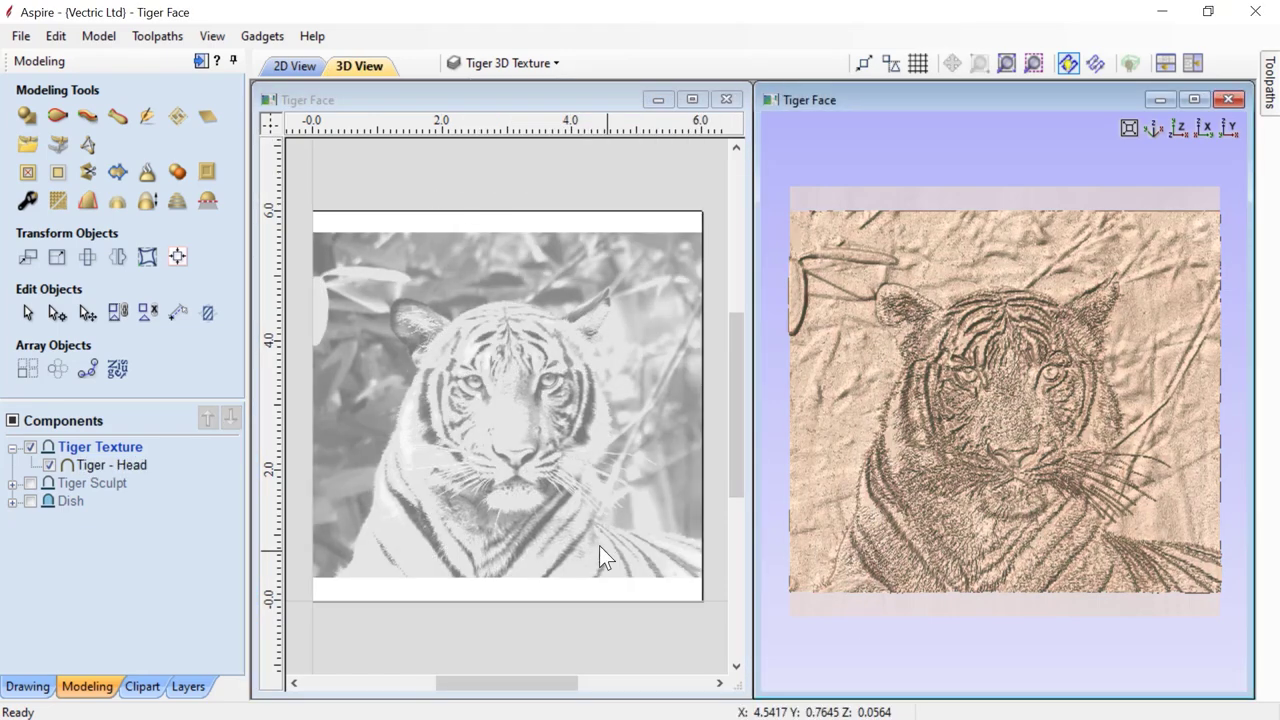
left_click(803, 559)
left_click_drag(803, 559, 927, 377)
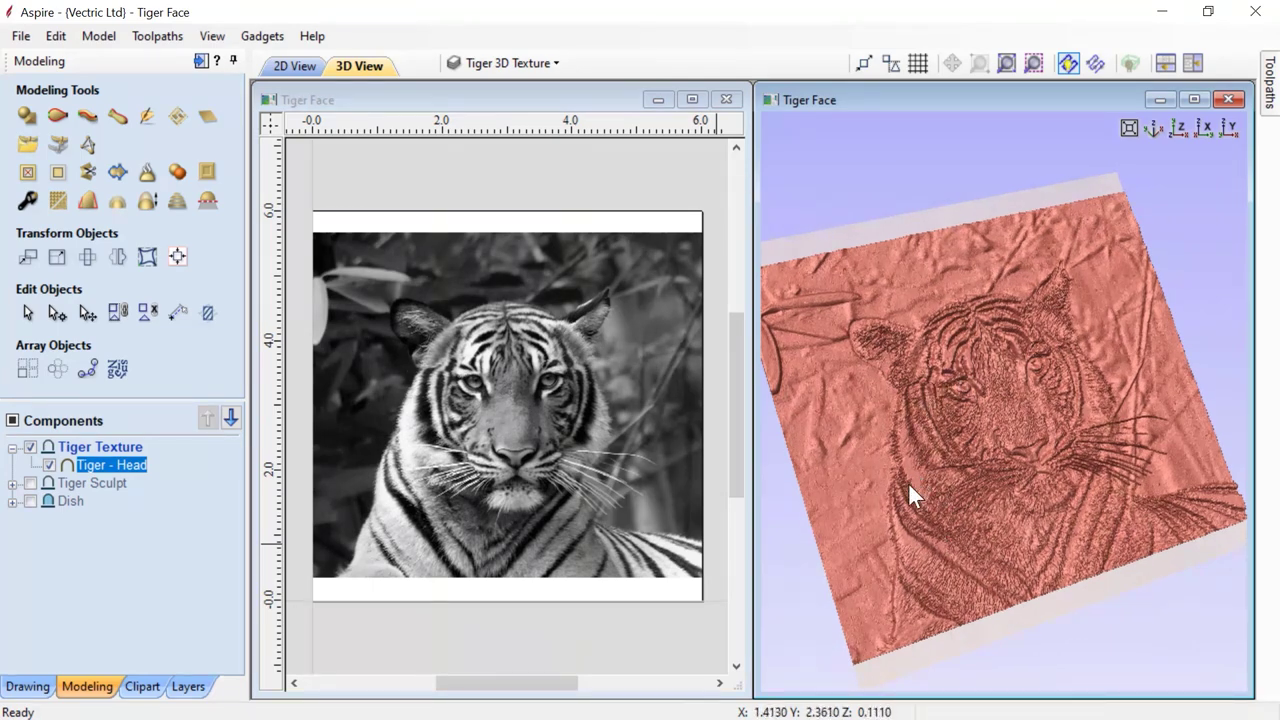
left_click_drag(954, 578, 1009, 534)
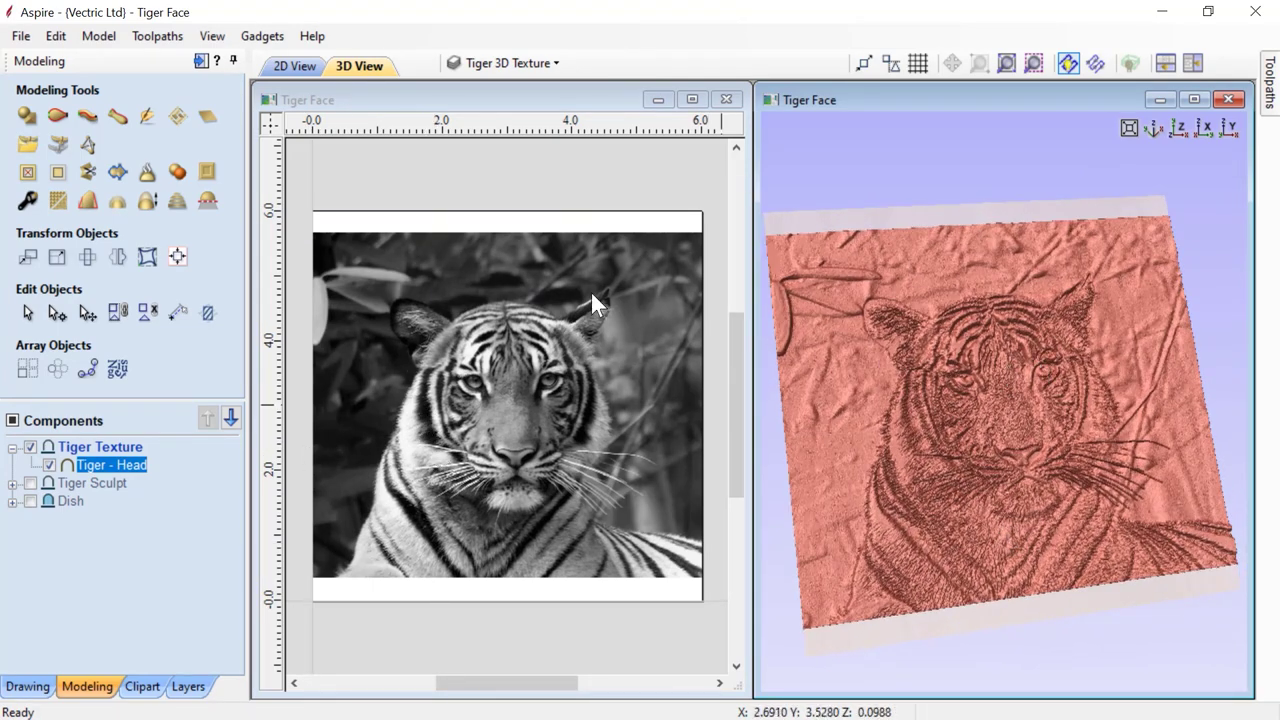
left_click(63, 210)
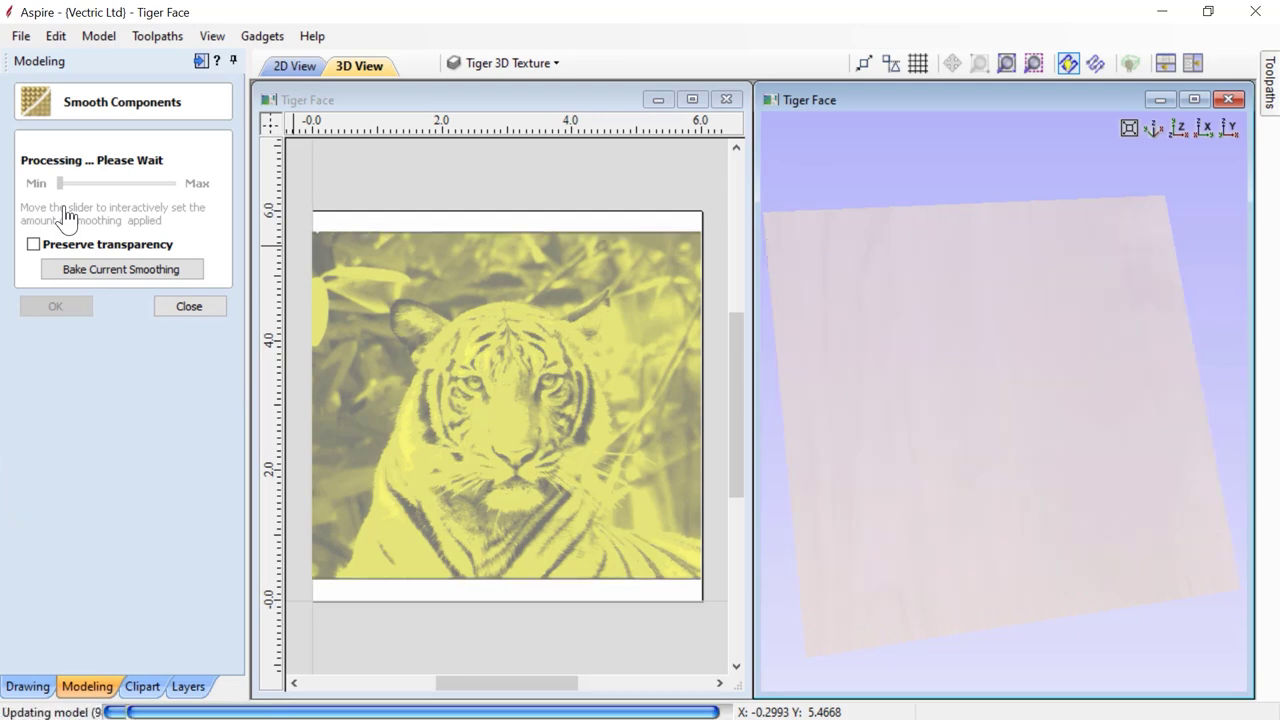
left_click(85, 183)
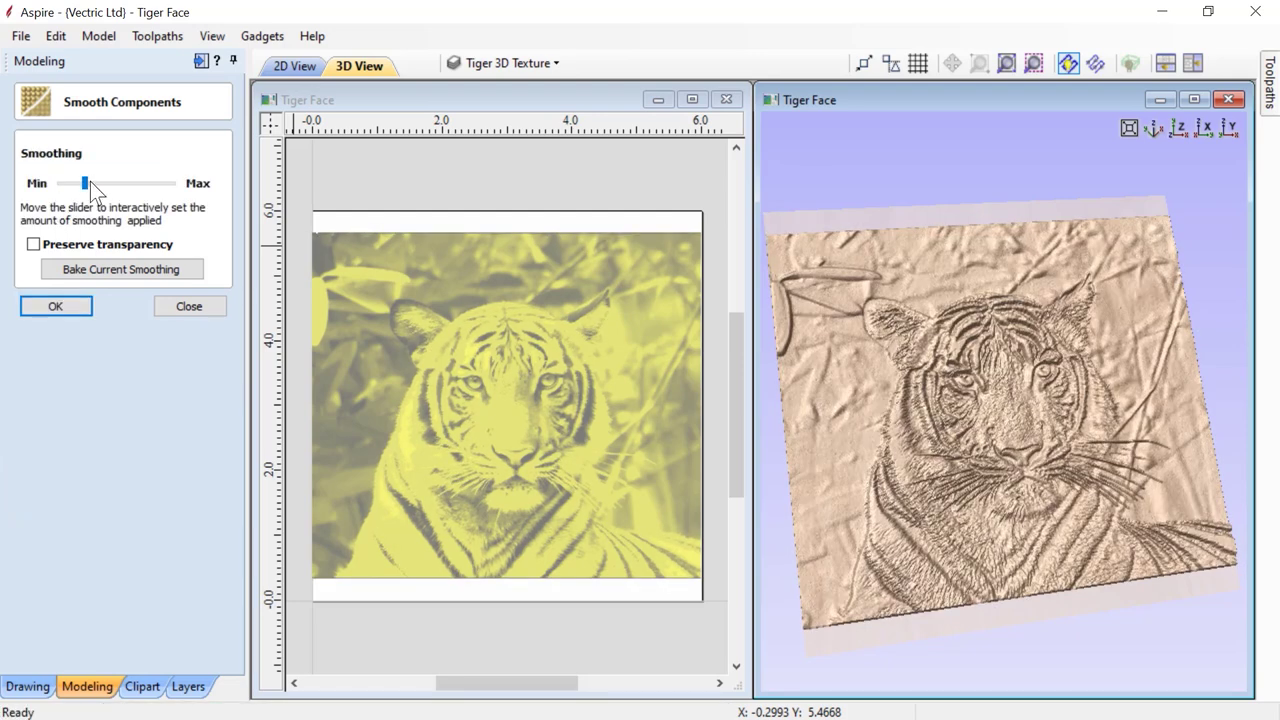
left_click_drag(91, 181, 100, 183)
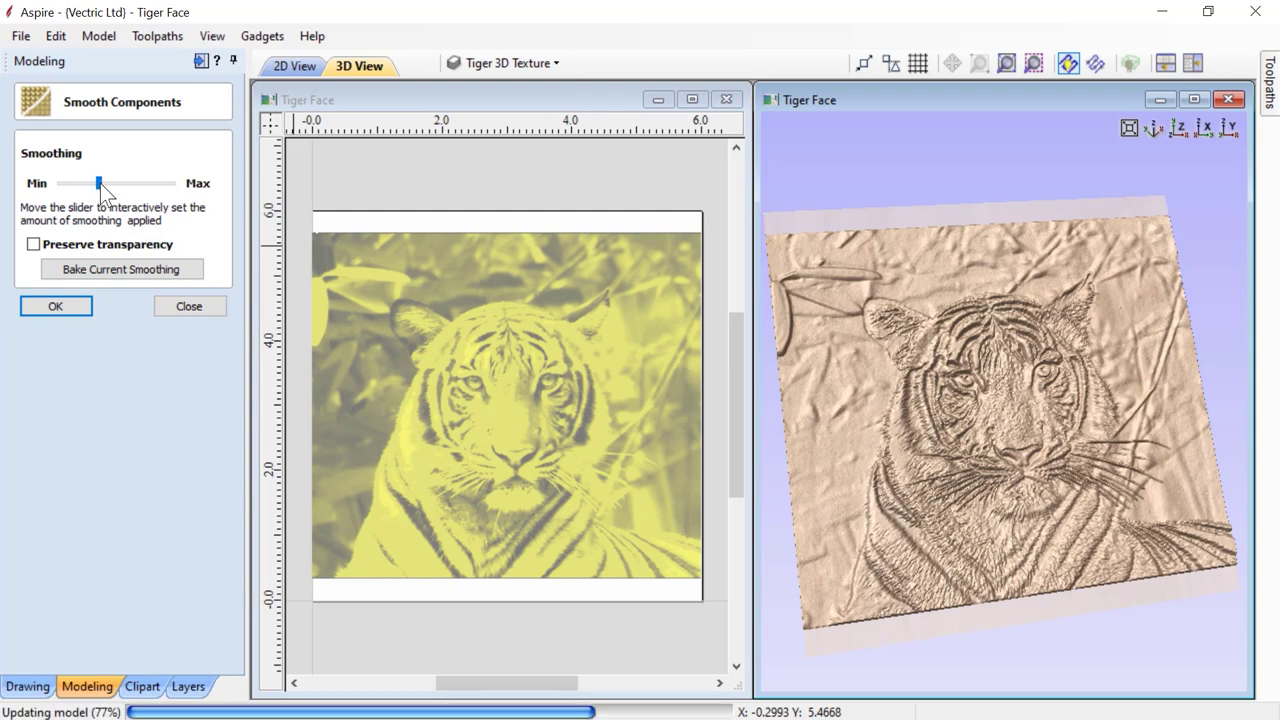
left_click_drag(850, 393, 1027, 407)
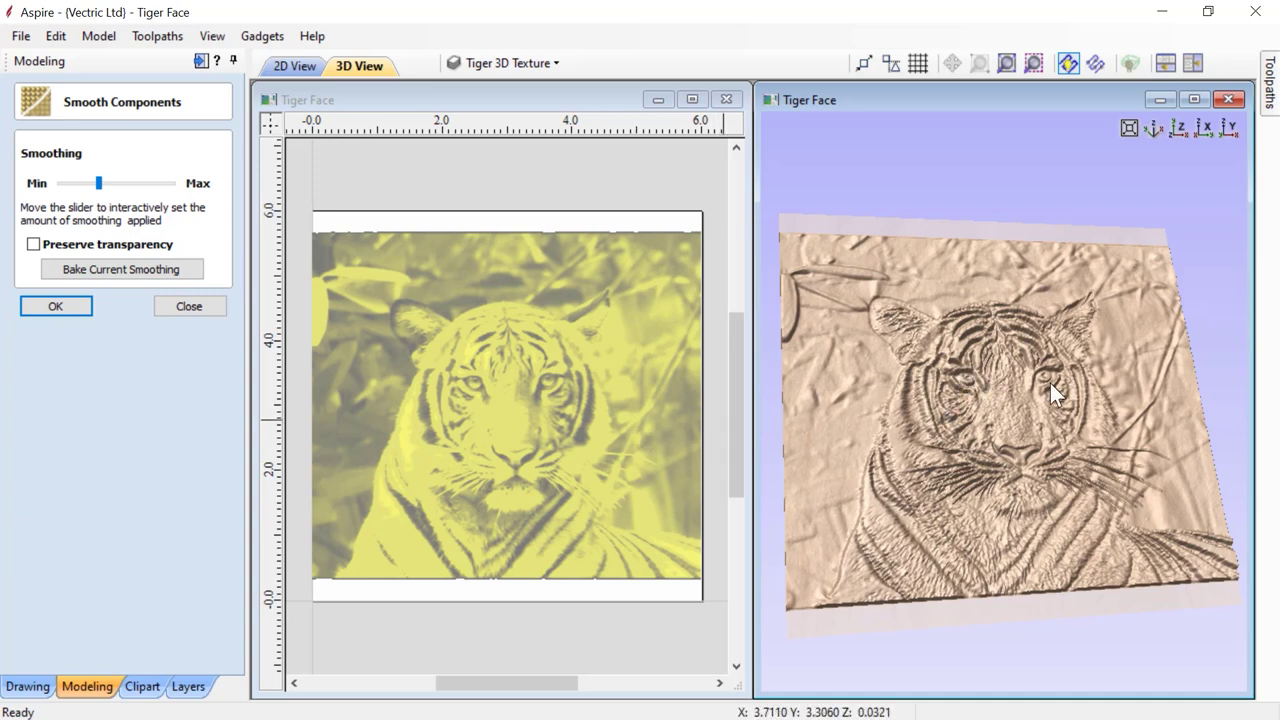
mouse_move(1008, 412)
left_mouse_down()
mouse_move(1072, 321)
mouse_move(1000, 436)
left_mouse_up()
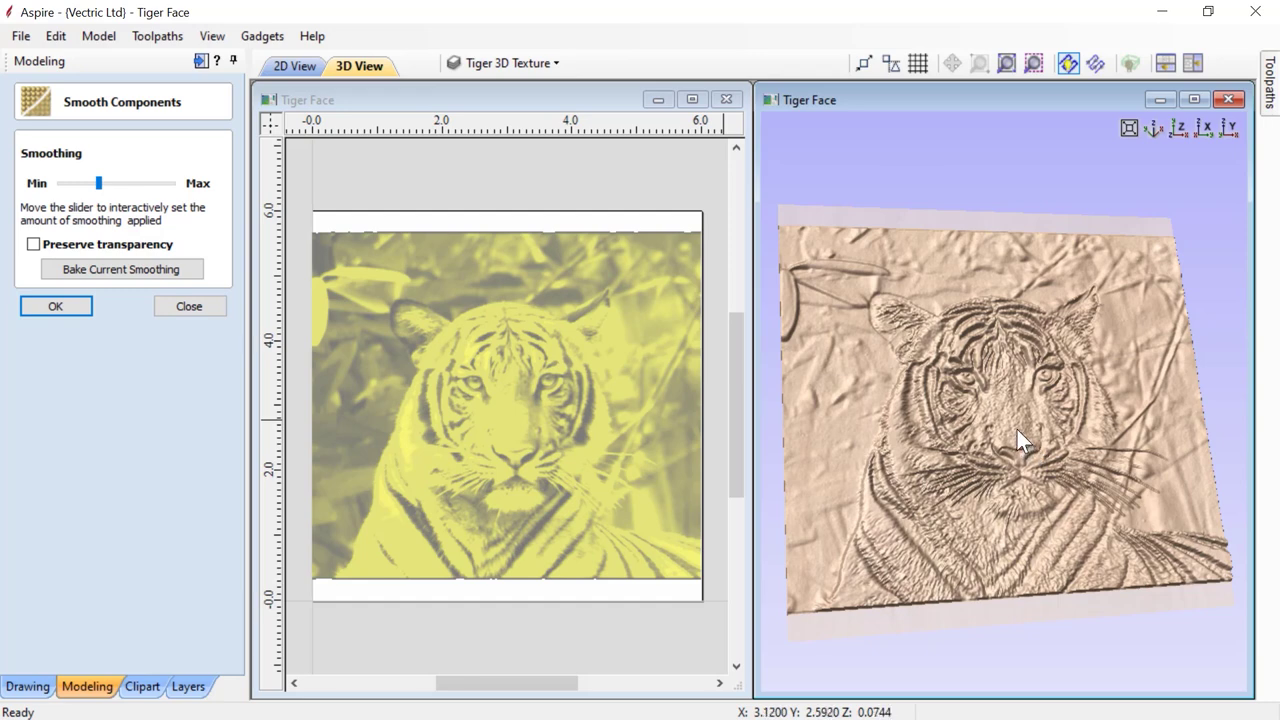
left_click_drag(1001, 407, 970, 427)
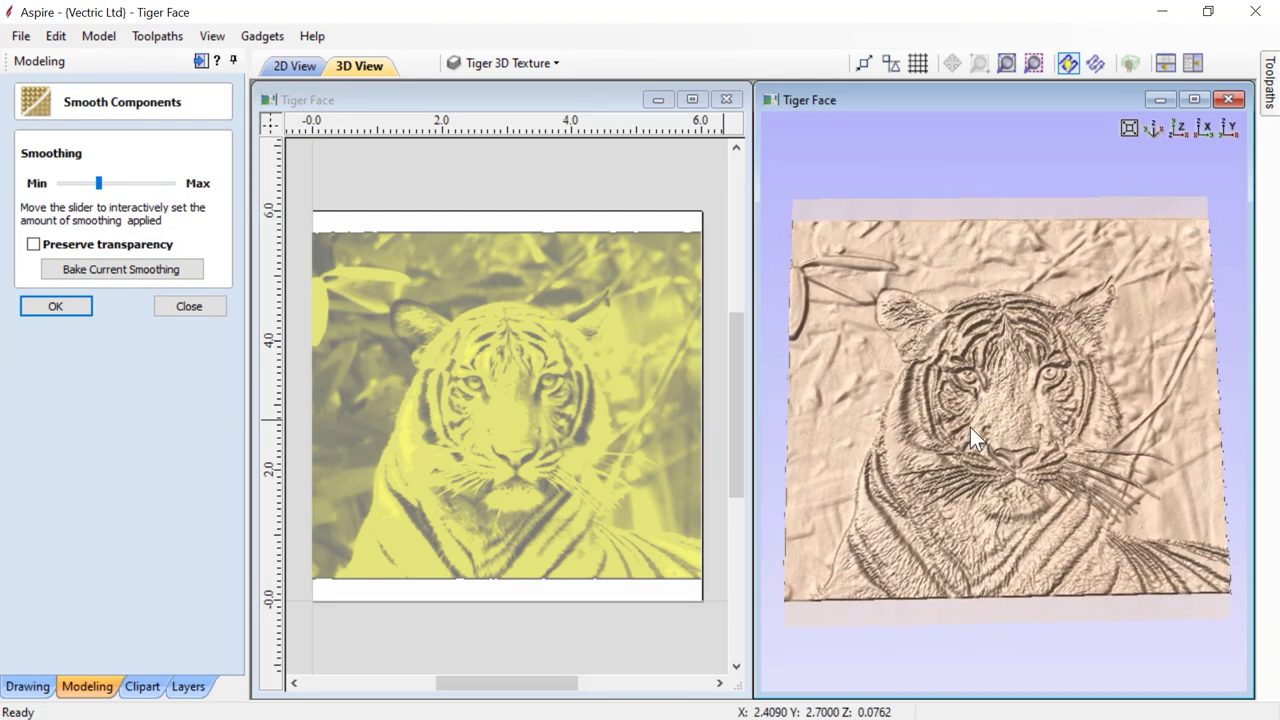
left_click(56, 306)
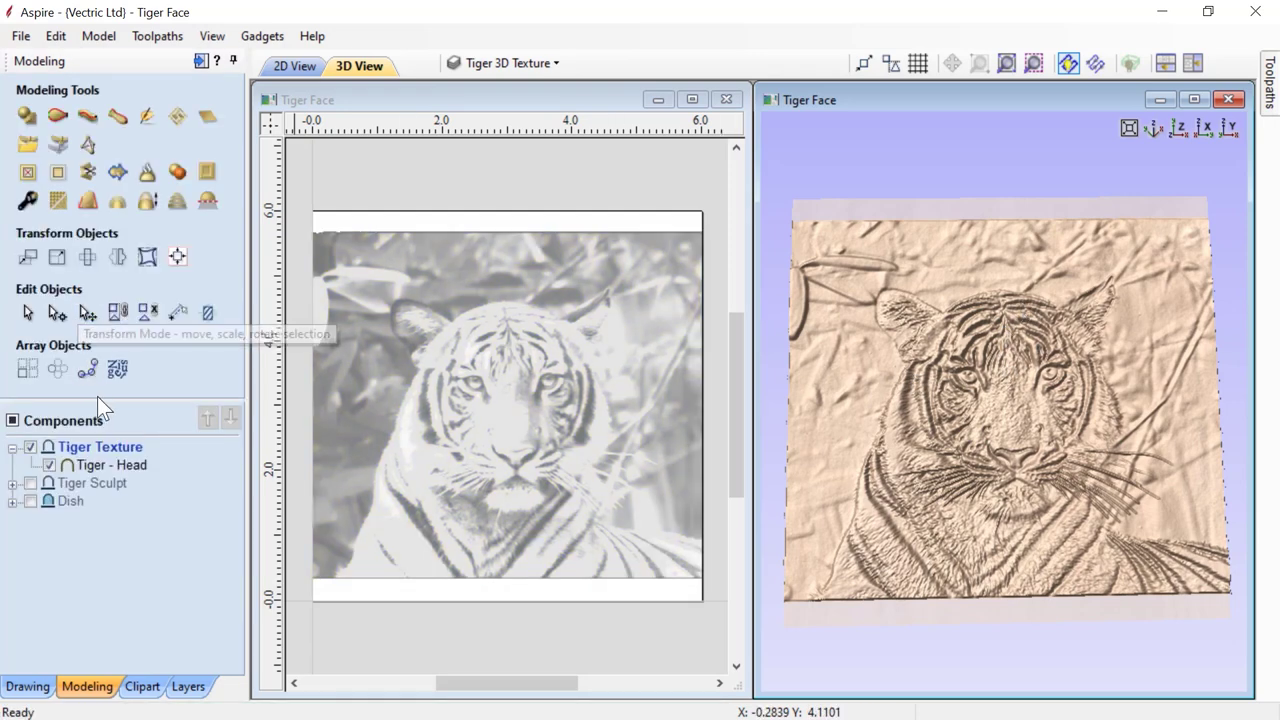
Step: Maximize the 3D view and show the Tiger Sculpt level with the texture, comparing the relief with the sculpt off and on
left_click_drag(865, 476, 892, 460)
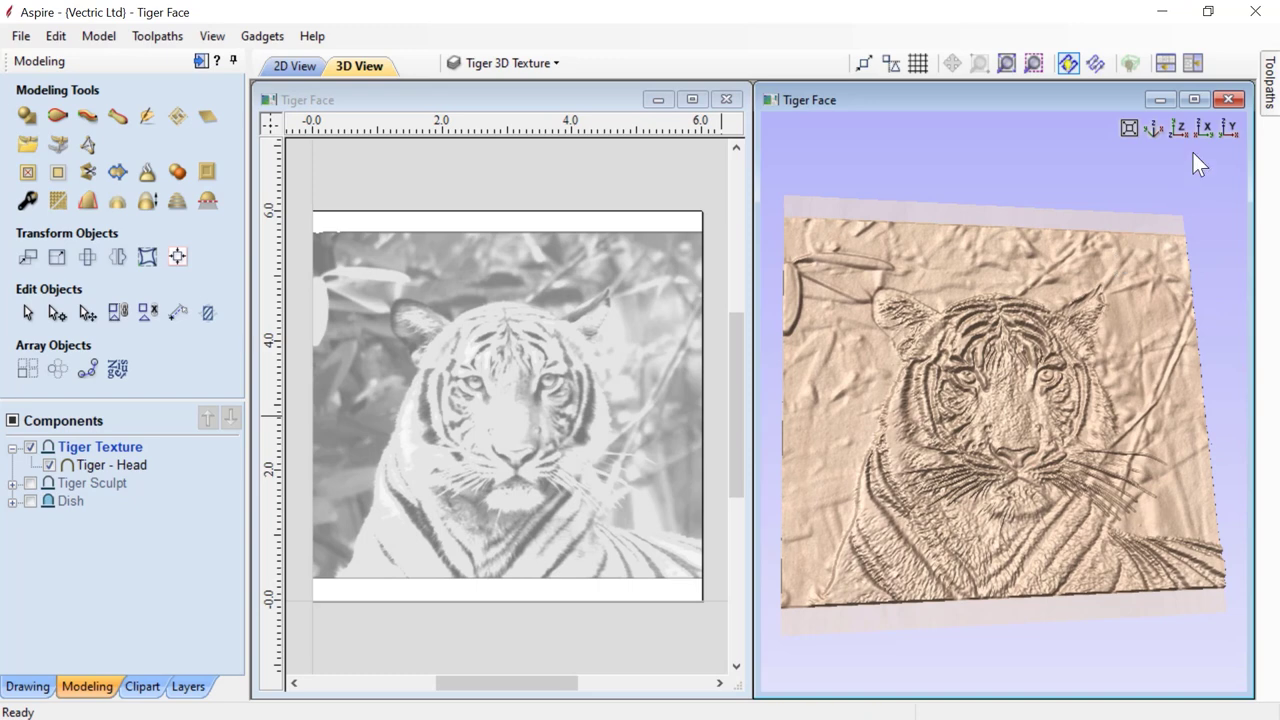
left_click(1194, 100)
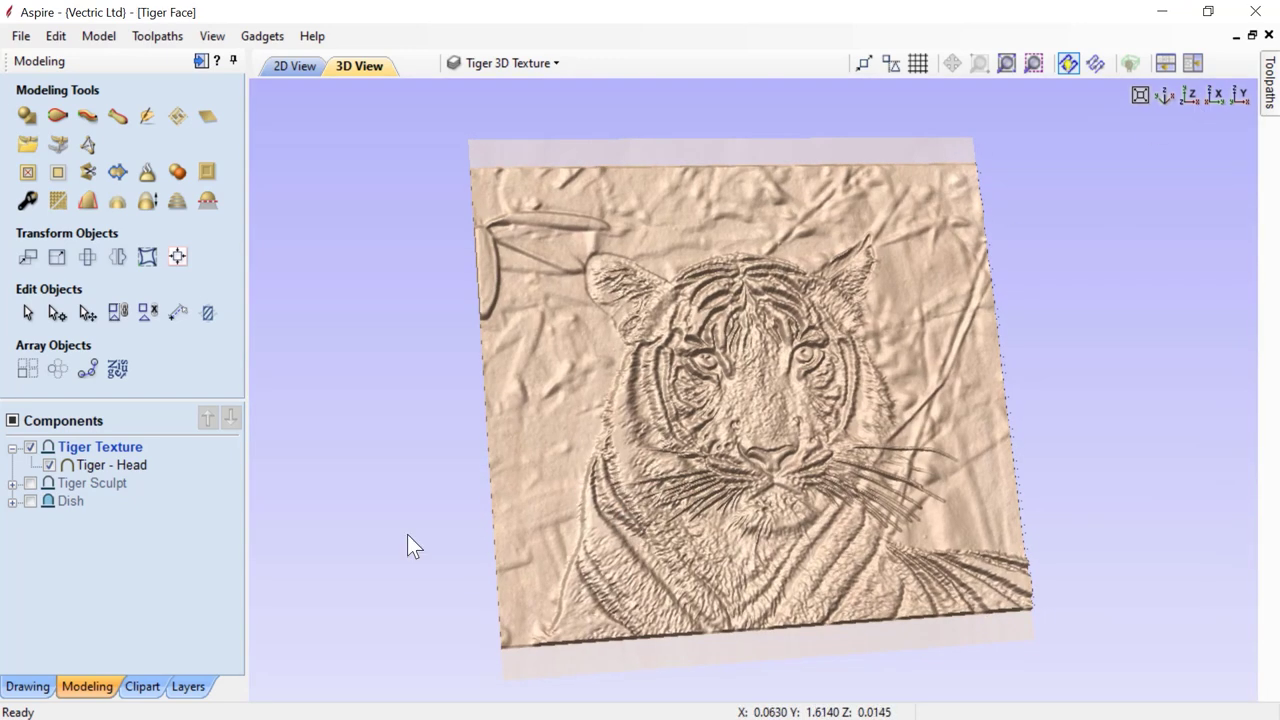
left_click(31, 483)
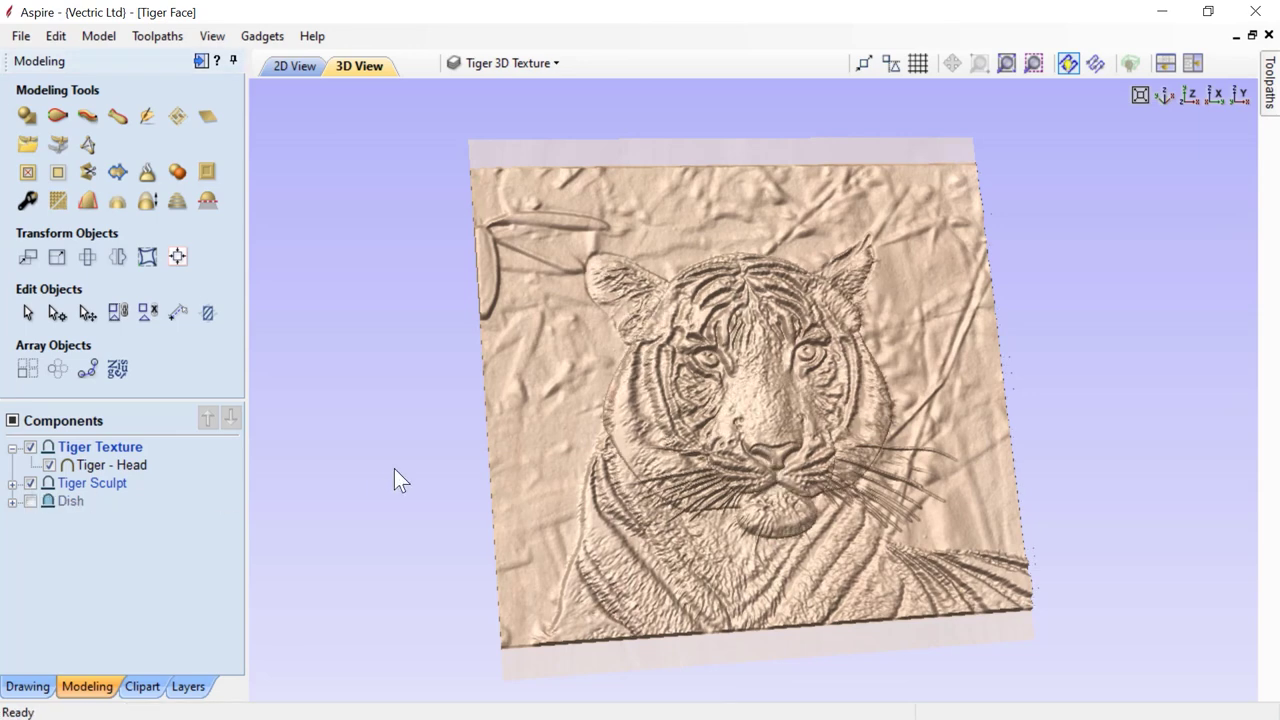
left_click_drag(441, 499, 702, 440)
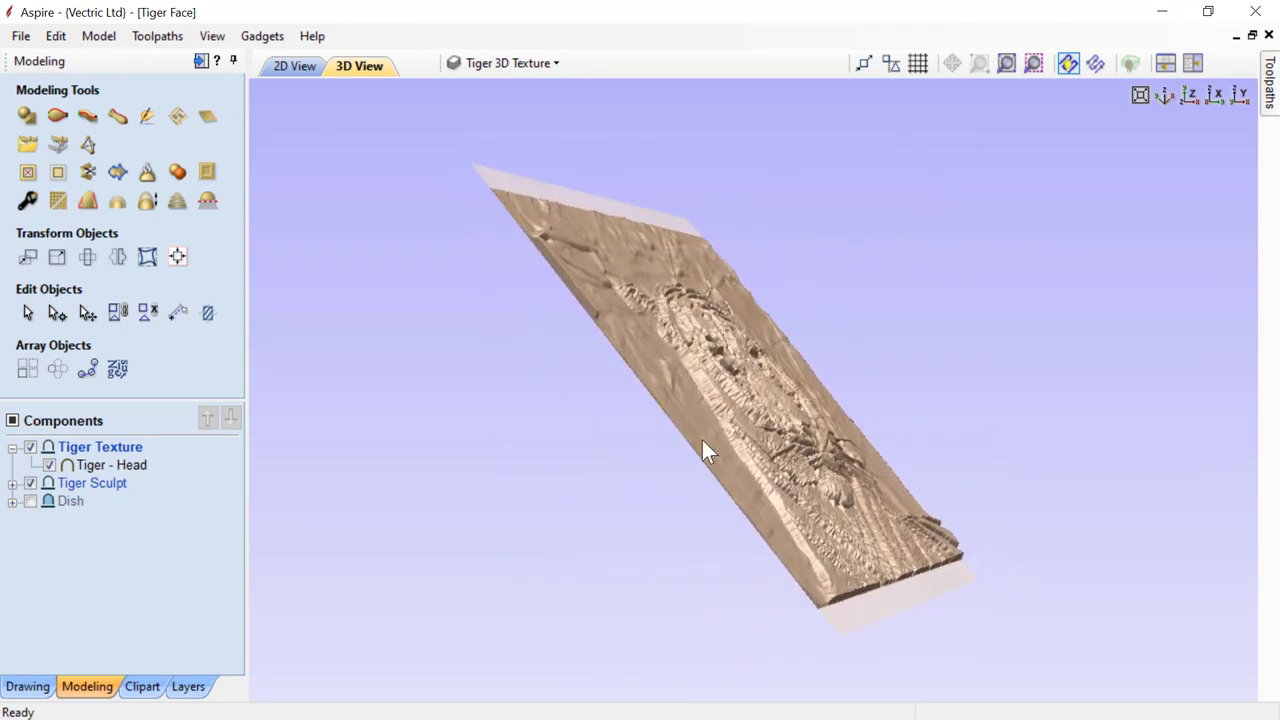
left_click(31, 483)
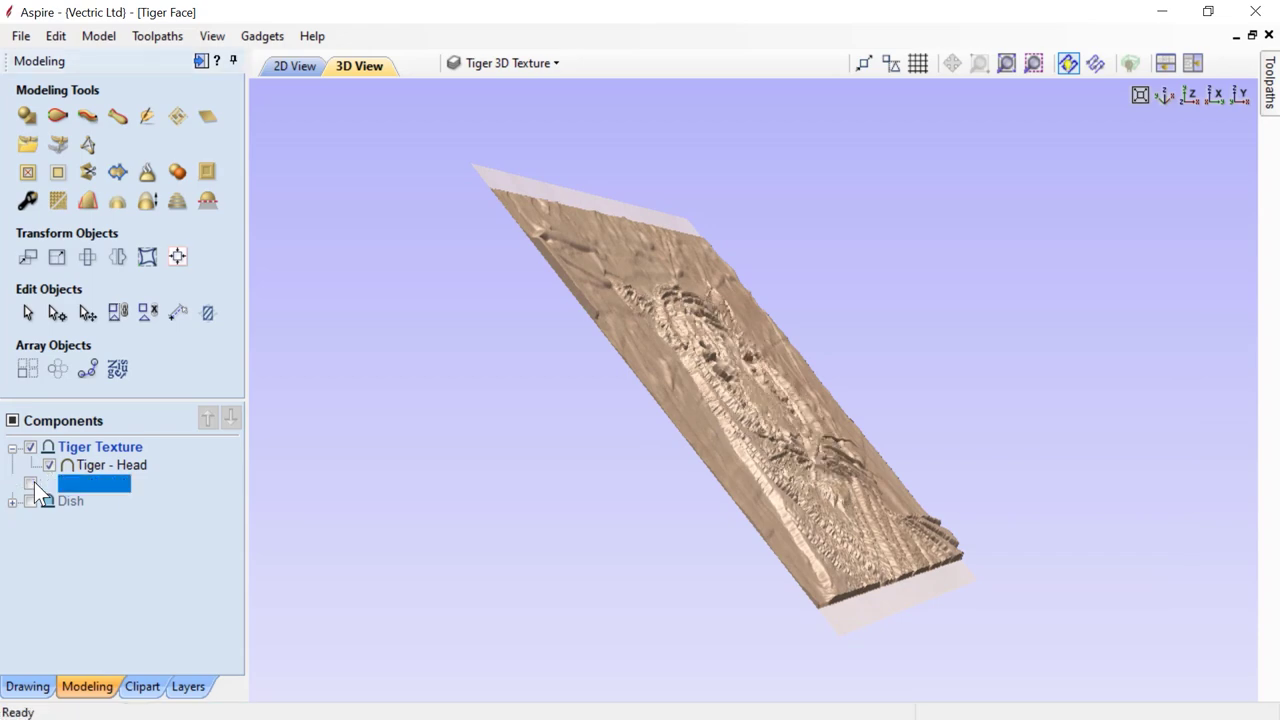
left_click_drag(960, 378, 761, 381)
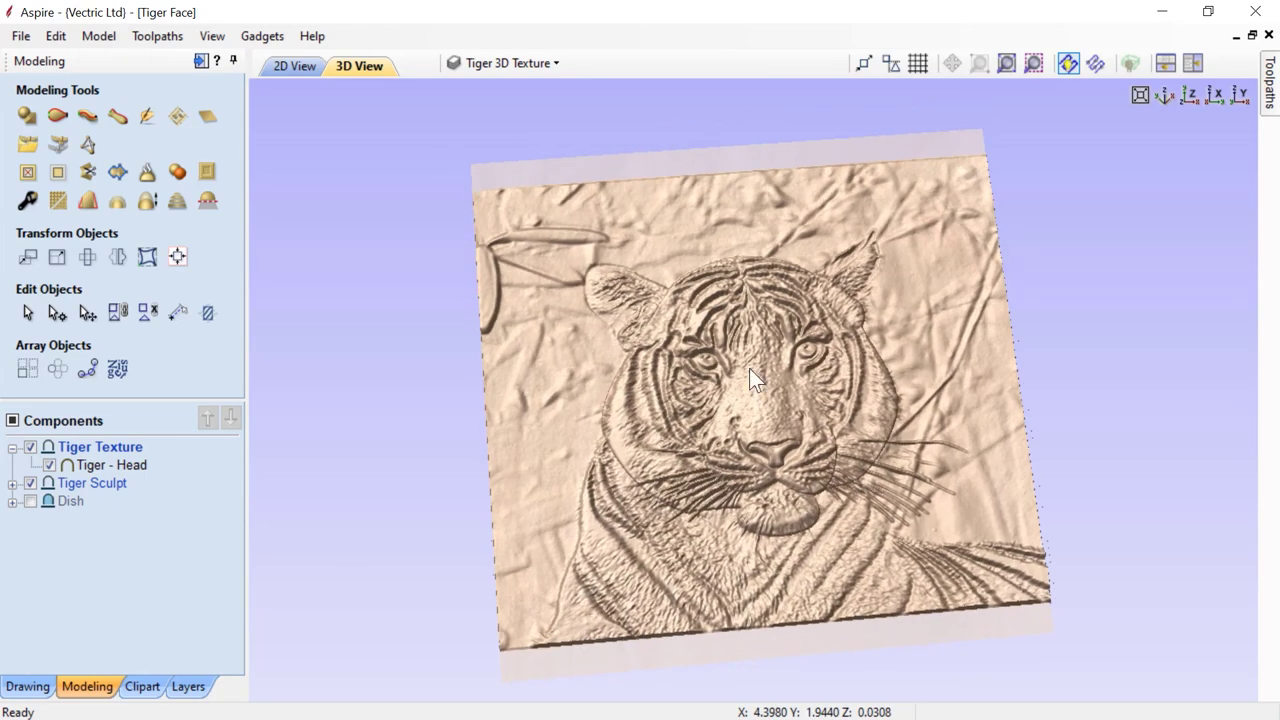
Step: Set the shape height of the Tiger - Head texture component to 0.05 inches and clear the selection
left_click(82, 462)
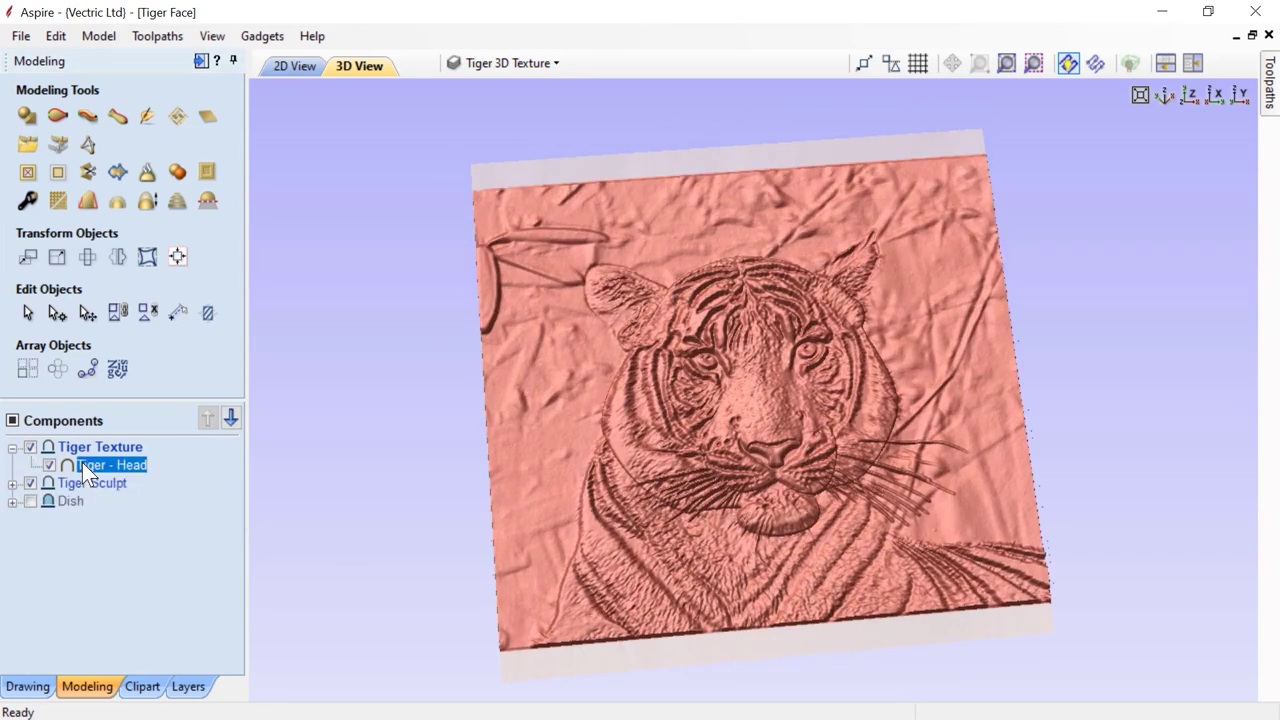
left_click(32, 204)
left_click_drag(150, 231, 139, 243)
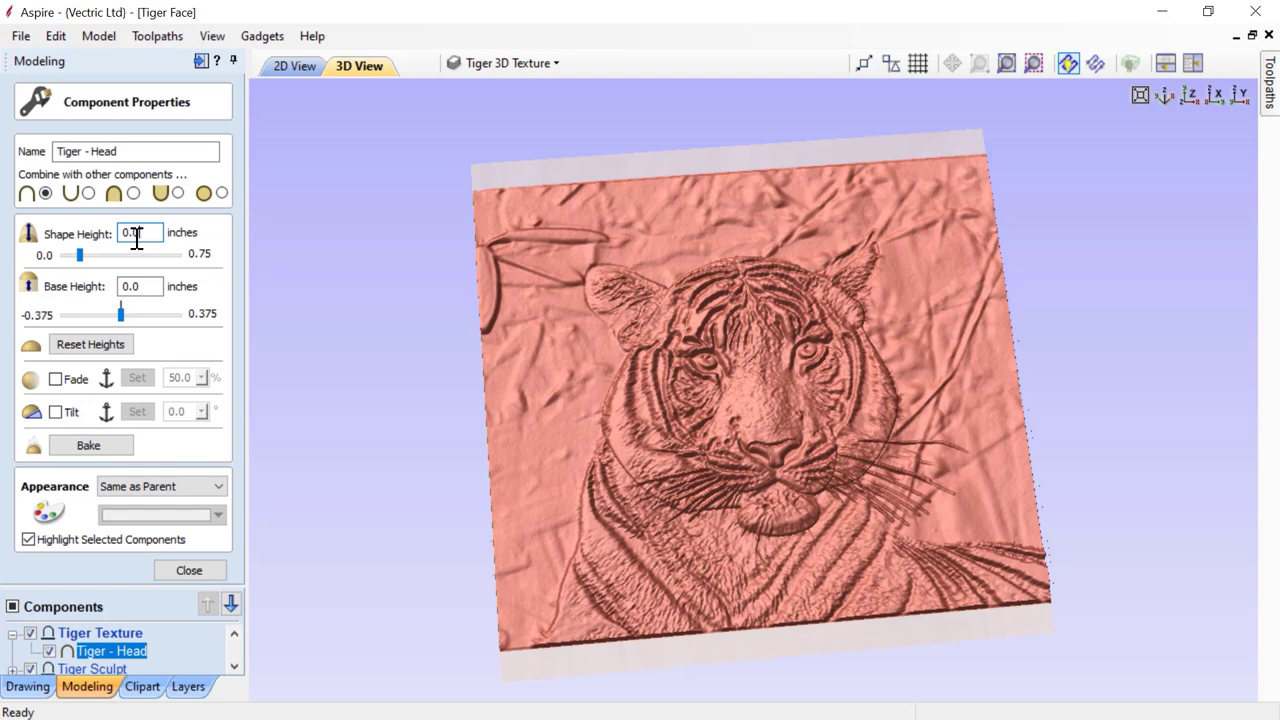
key("Return")
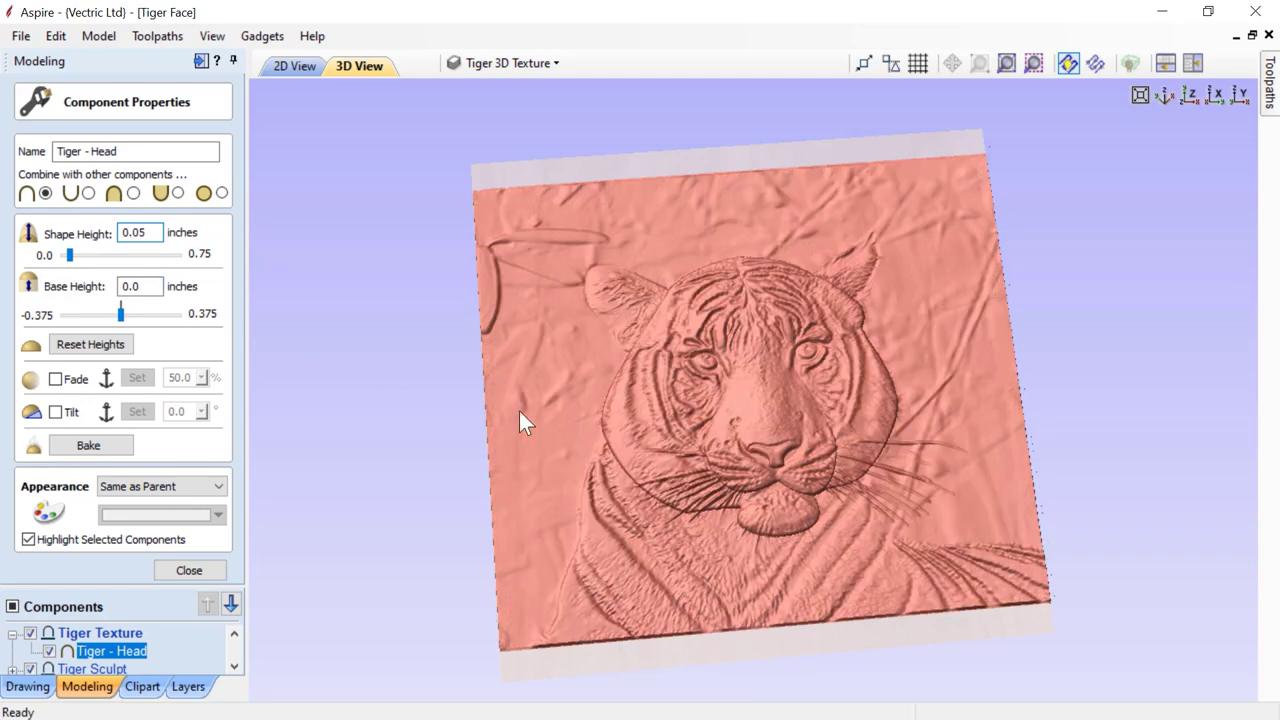
left_click(189, 570)
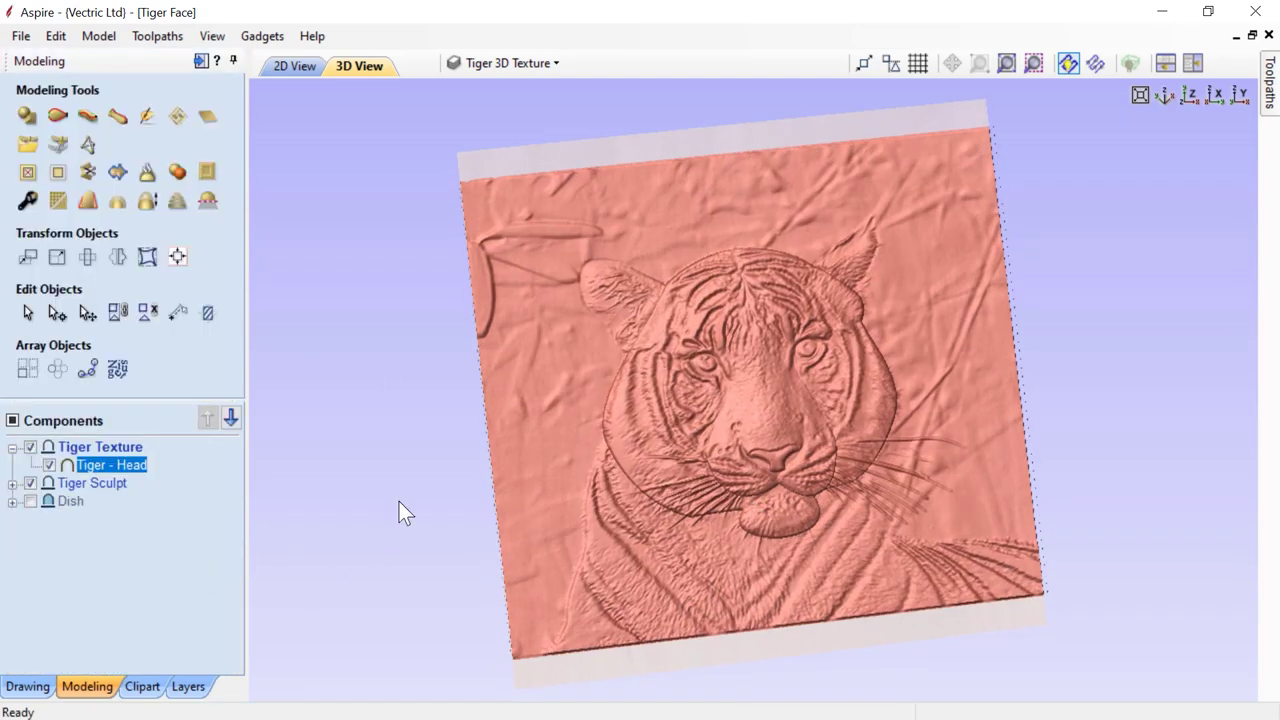
left_click_drag(435, 545, 471, 526)
left_click(471, 526)
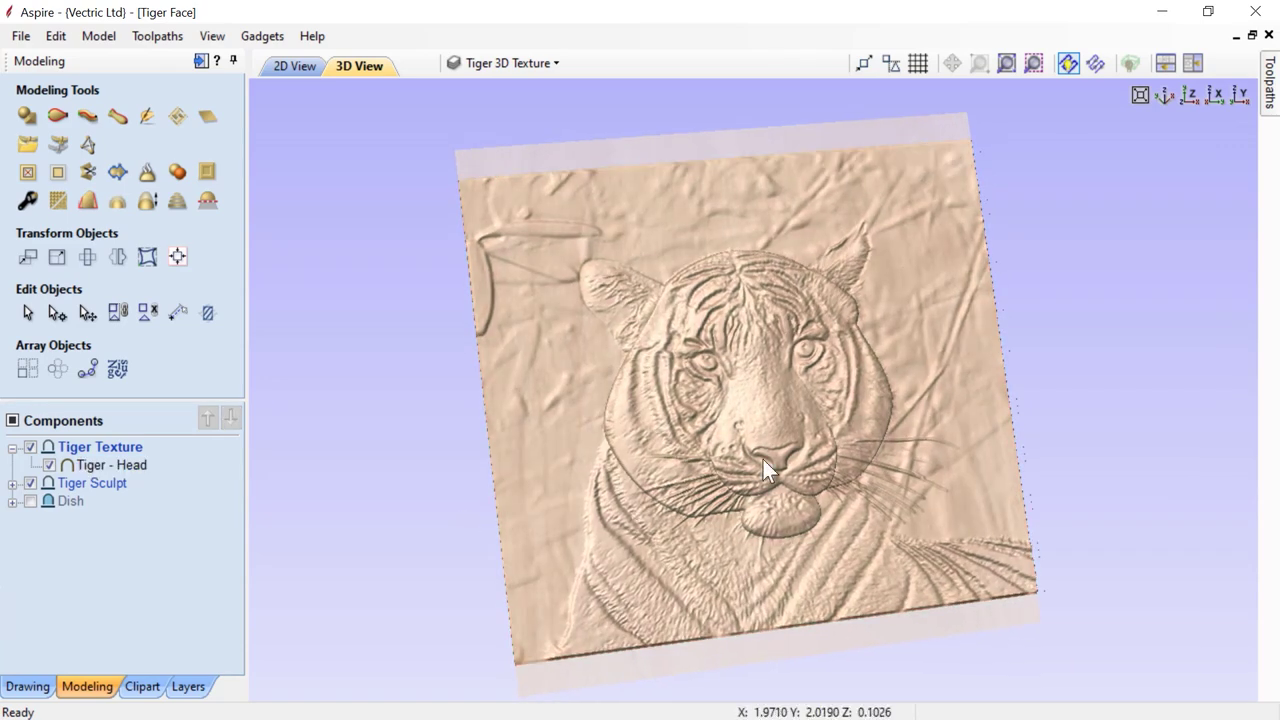
left_click_drag(1069, 459, 1039, 487)
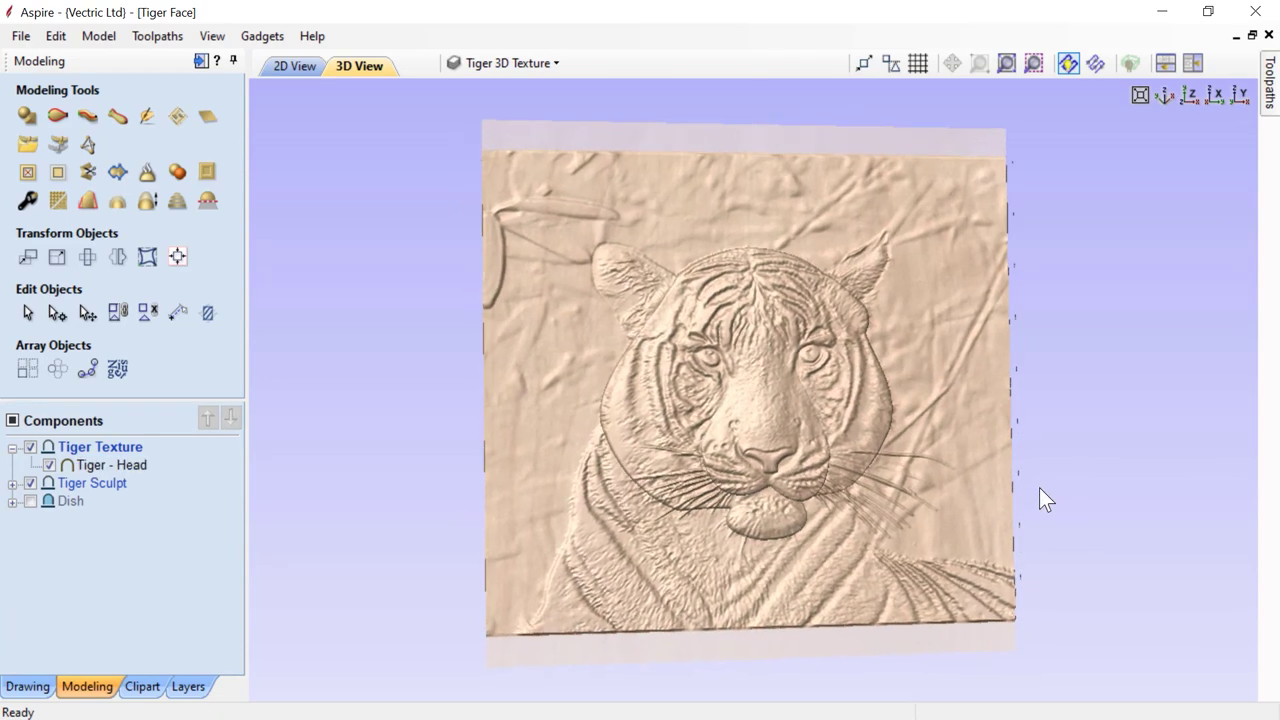
Step: Hide the Tiger Texture level and expand the Tiger Sculpt level to list its components, viewed from above
left_click(1191, 95)
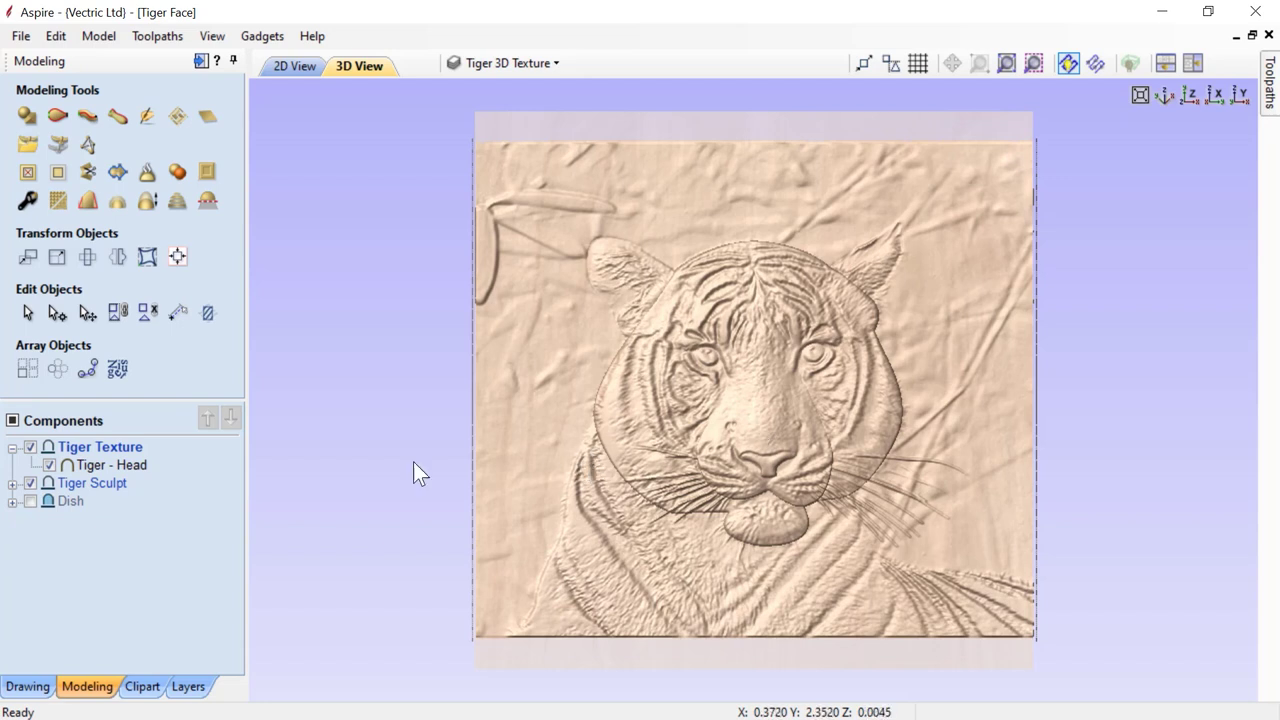
left_click(31, 447)
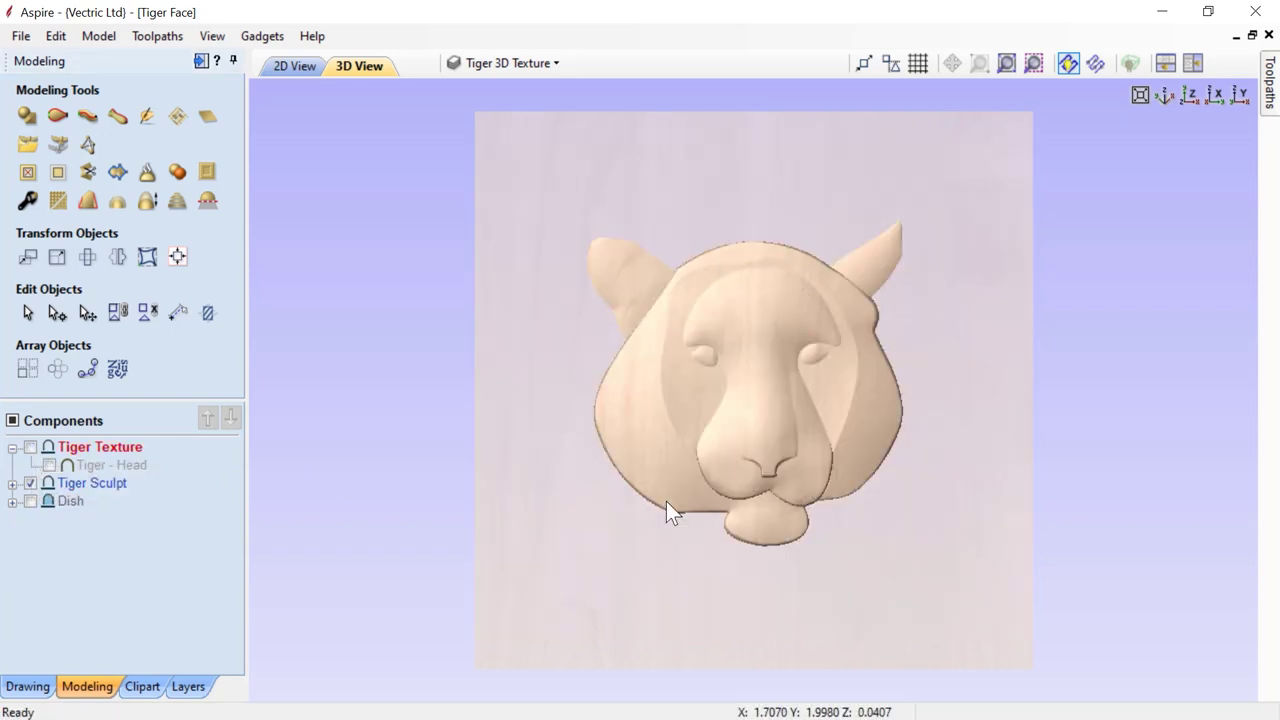
left_click(12, 484)
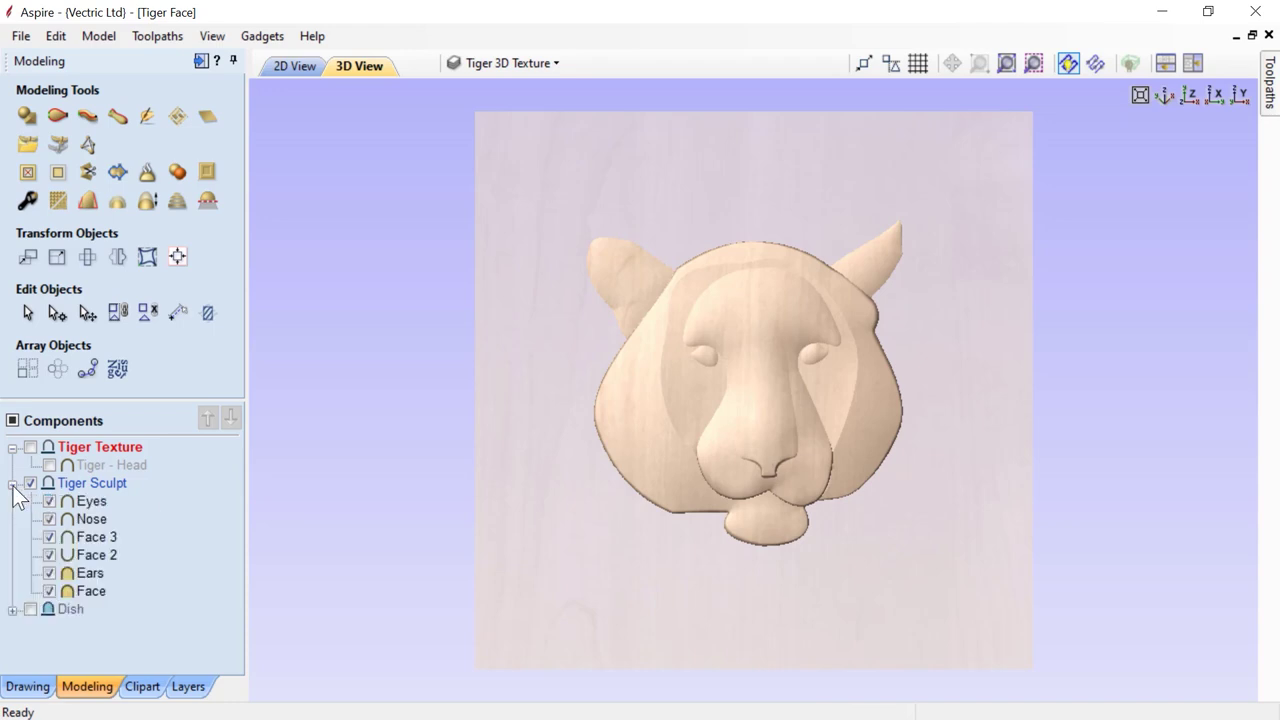
Step: Make Tiger Outlines the active layer and turn on its visibility
left_click(555, 64)
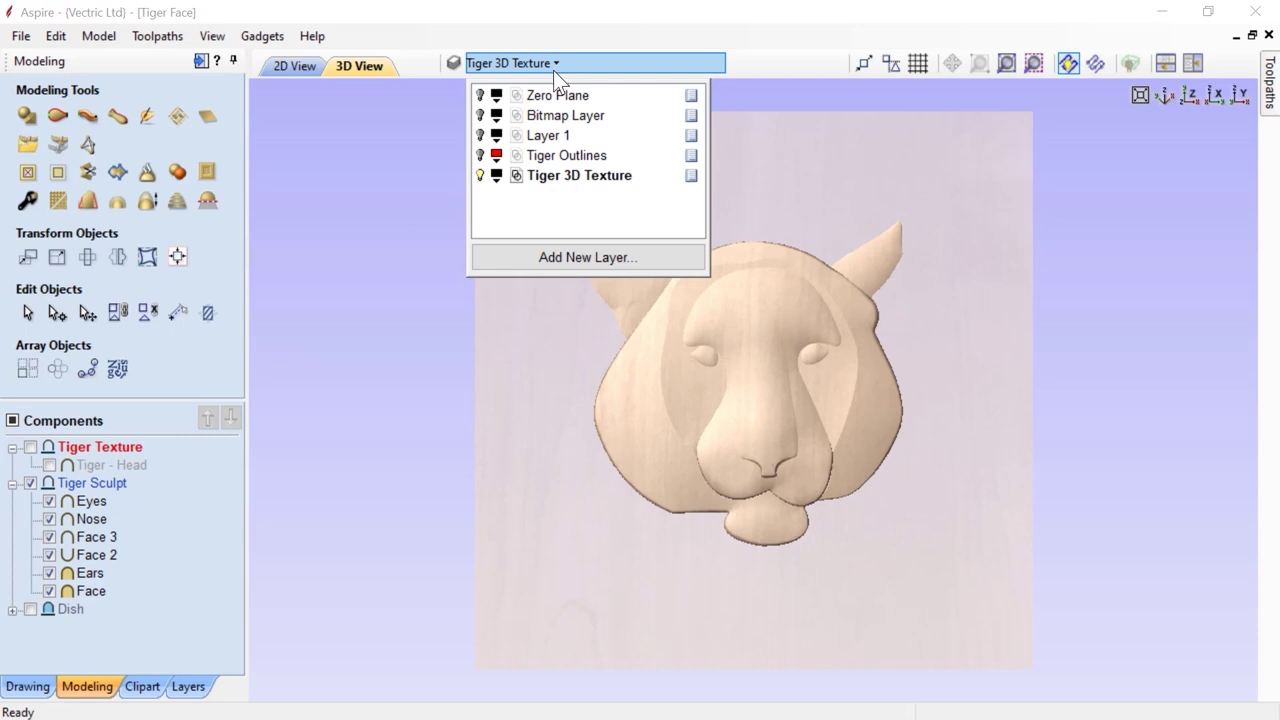
left_click(549, 155)
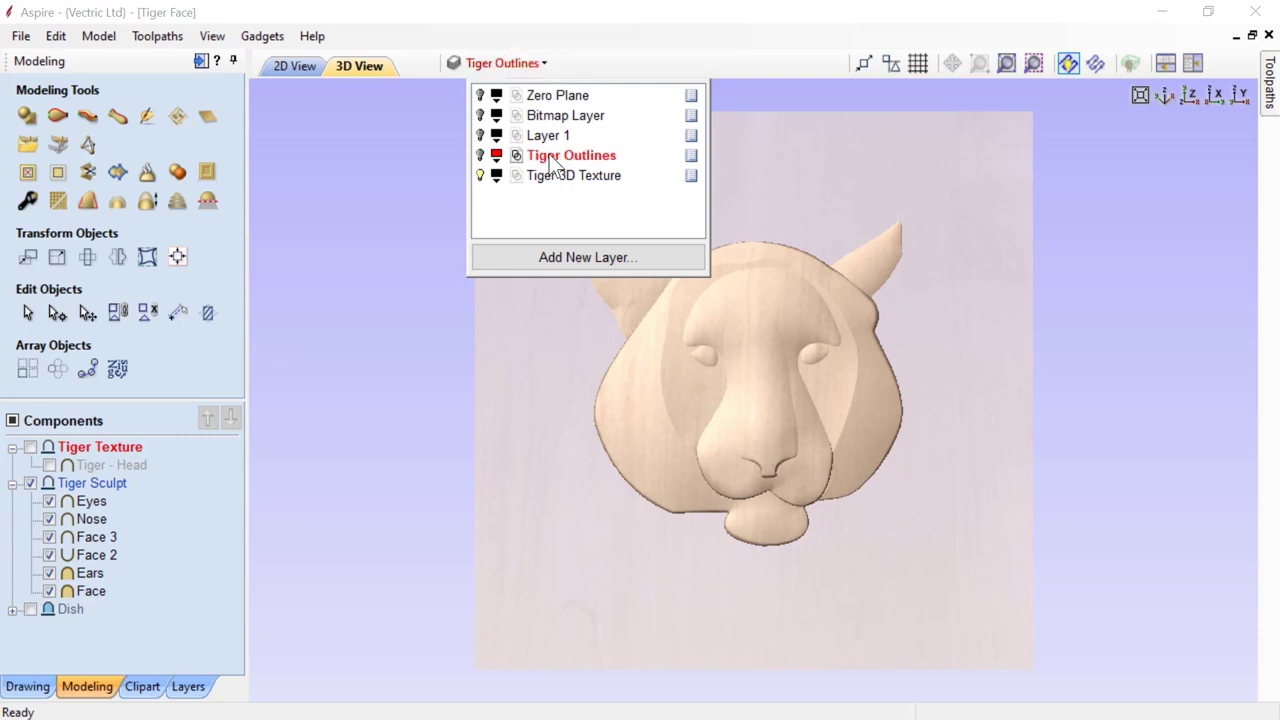
left_click(480, 155)
left_click(403, 226)
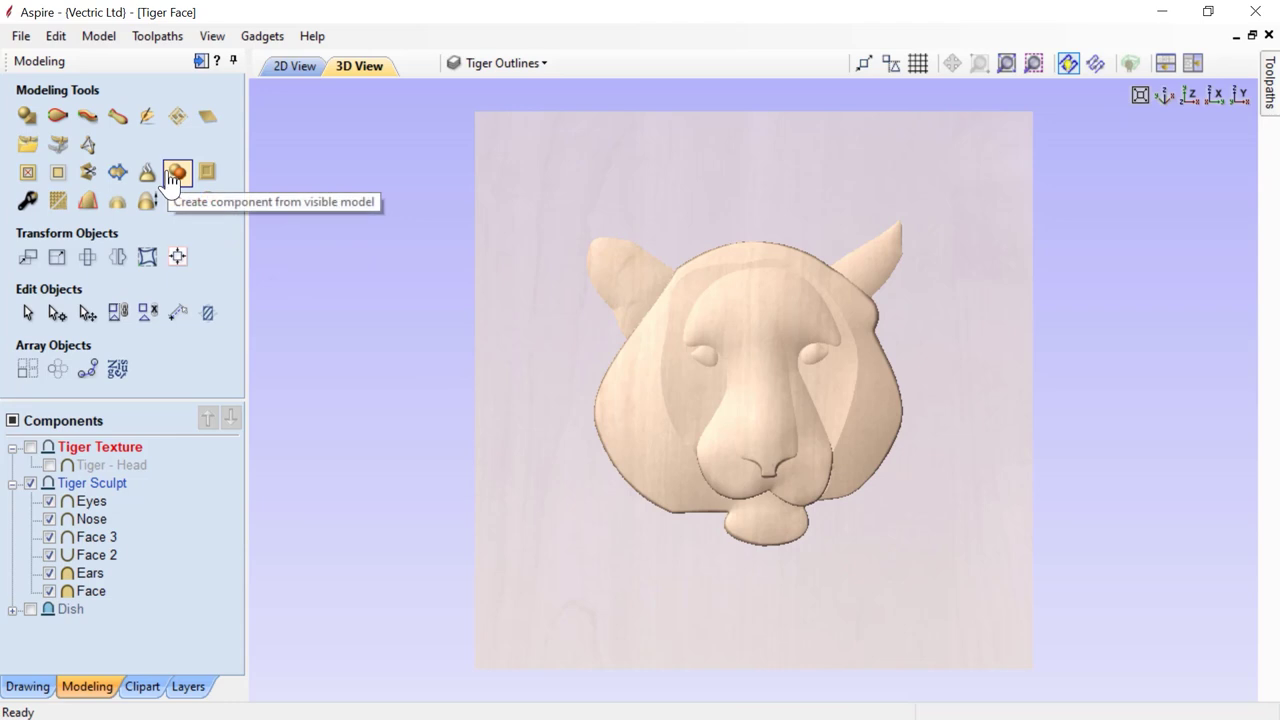
Step: Create a component from the visible model in the Tiger Sculpt level
left_click(76, 484)
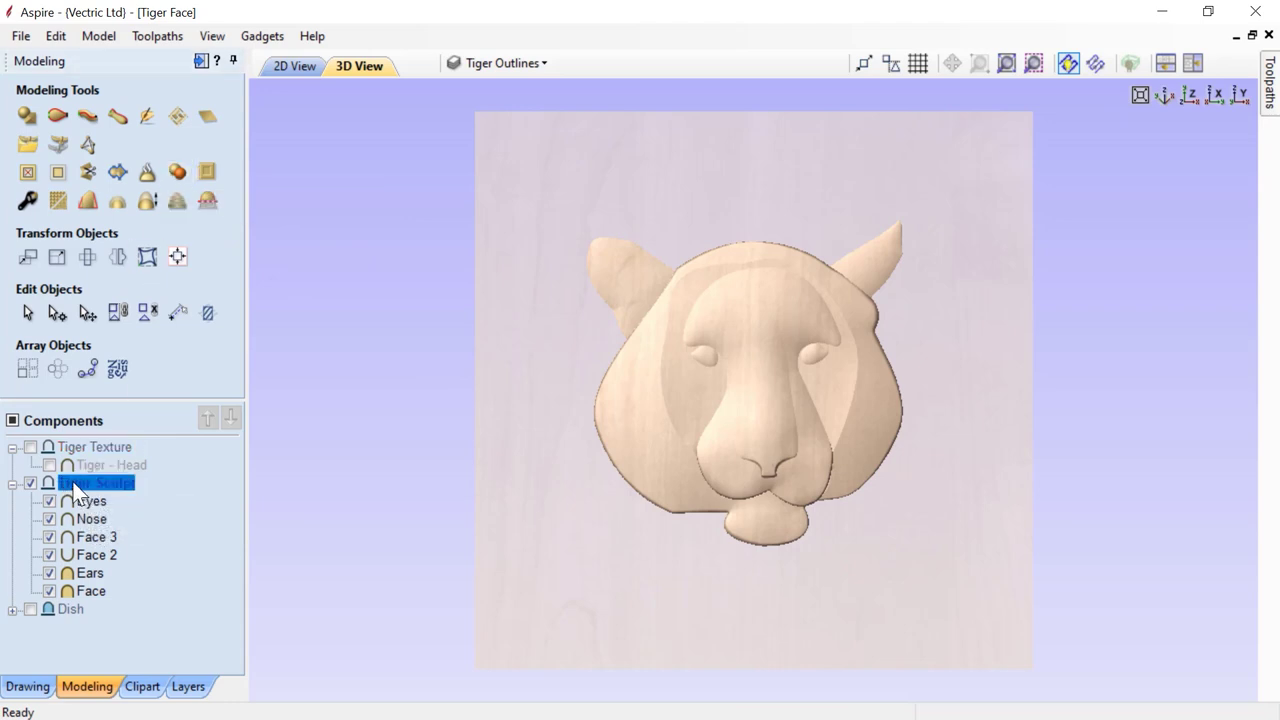
left_click(178, 174)
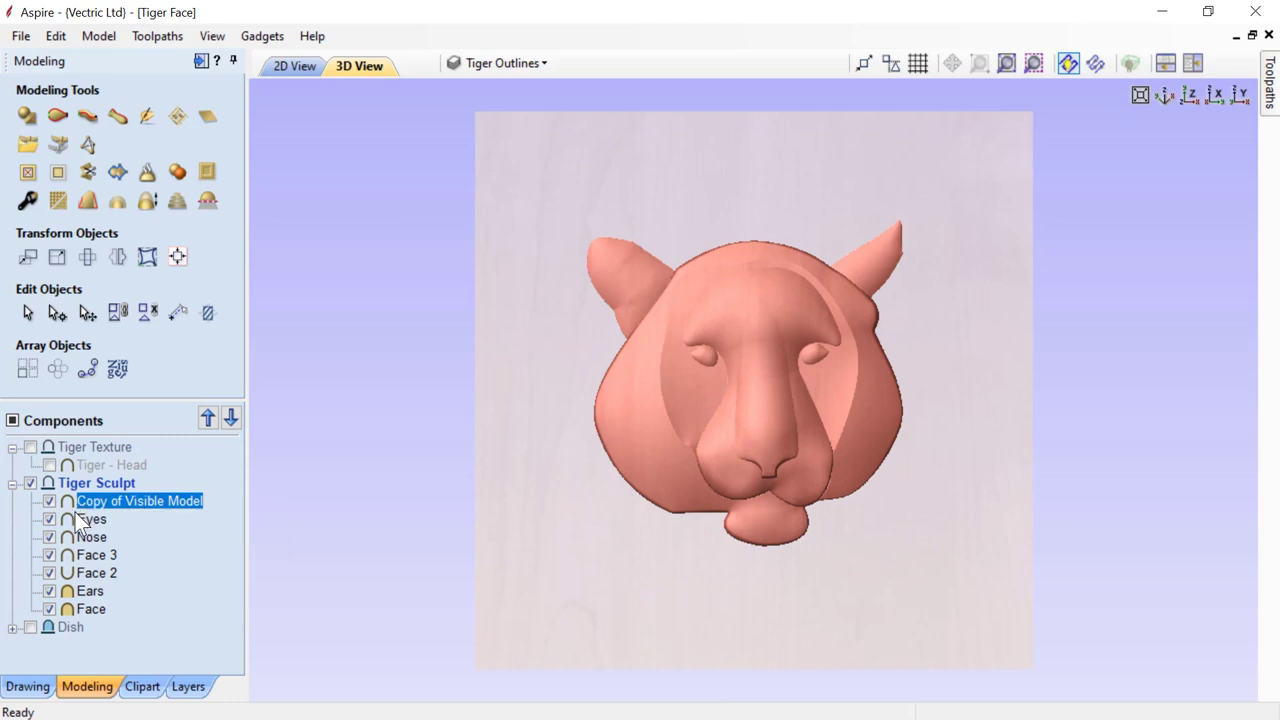
left_click_drag(622, 577, 1044, 316)
left_click_drag(931, 391, 560, 522)
Step: Hide the original Eyes, Nose, Face 3, Face 2, Ears and Face components, leaving only the combined copy visible
left_click(49, 519)
left_click(48, 537)
left_click(50, 555)
left_click(49, 573)
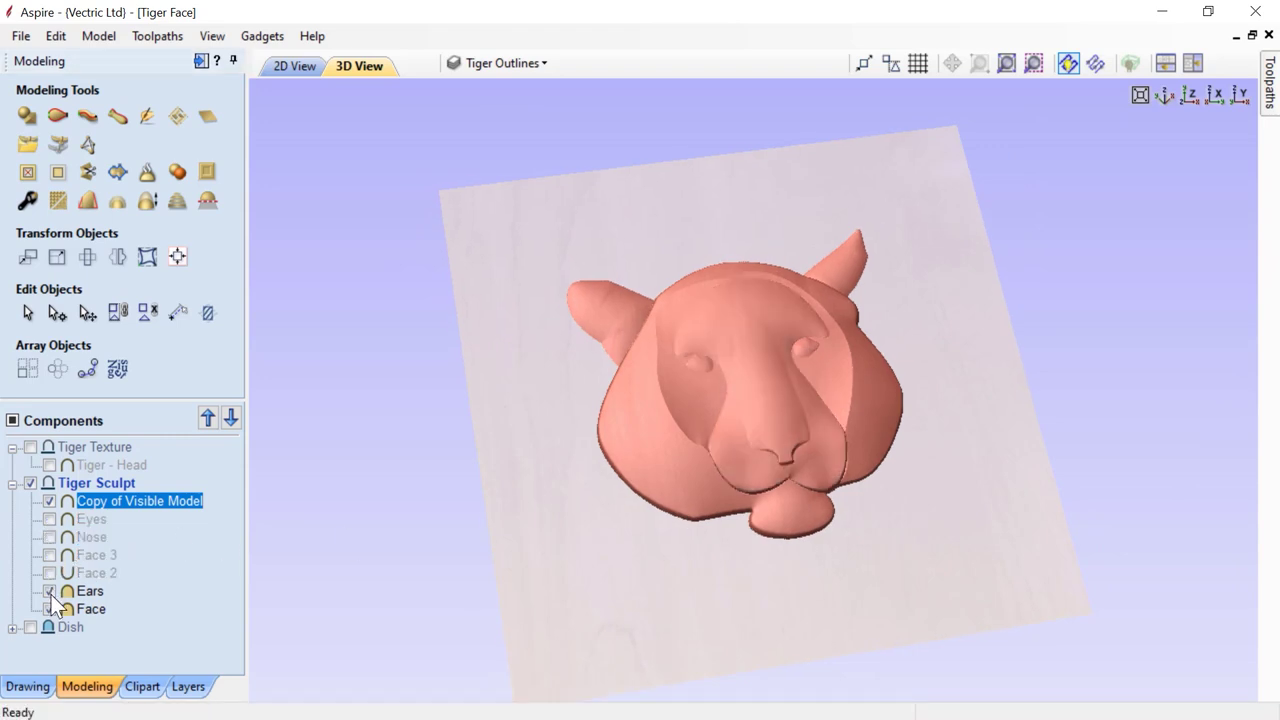
left_click(50, 591)
left_click(49, 609)
left_click_drag(875, 413, 765, 407)
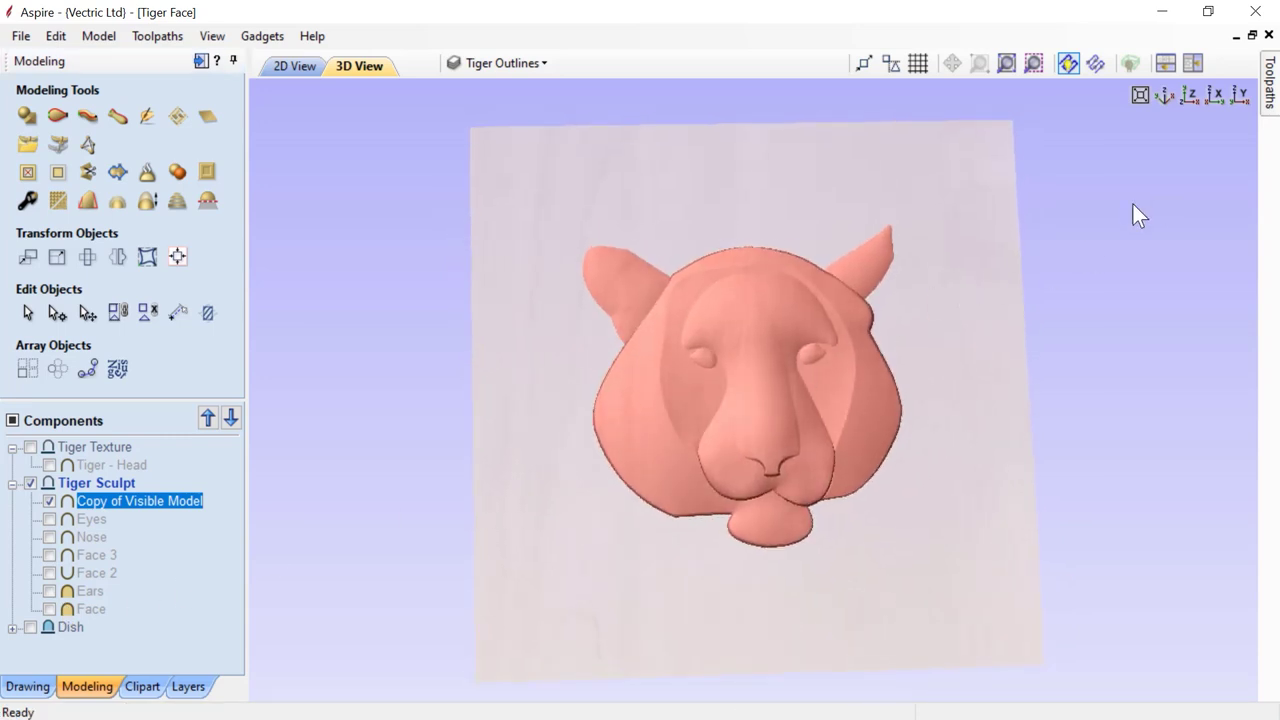
left_click(491, 518)
left_click(628, 325)
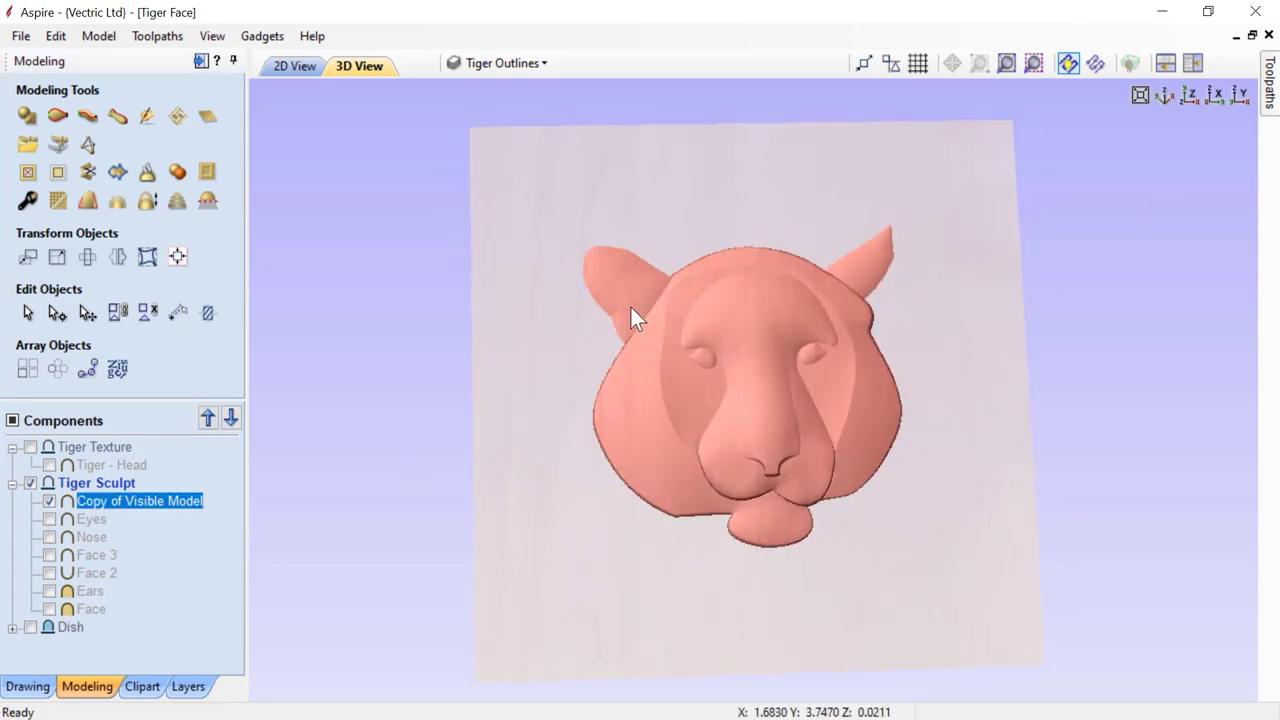
Step: Start sculpting the combined tiger head and smooth from the ear down the face with diameter 61, strength 25 and smoothness 37
left_click(1190, 95)
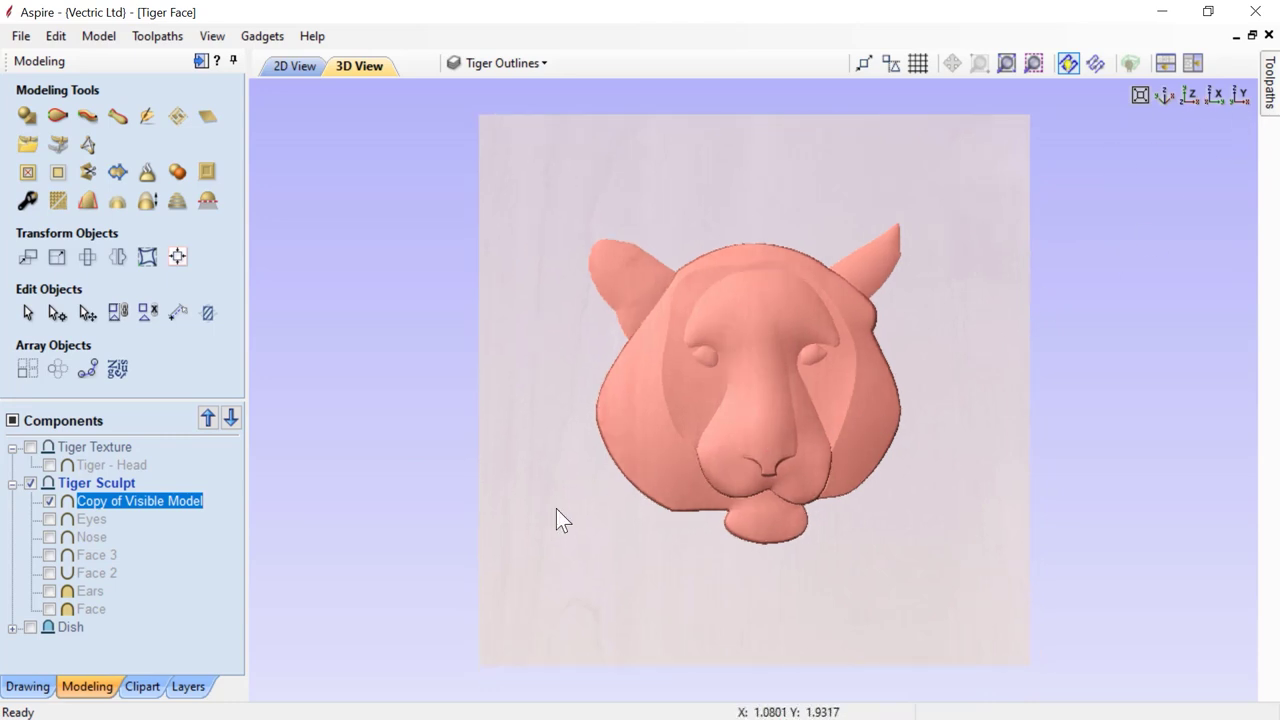
left_click(174, 120)
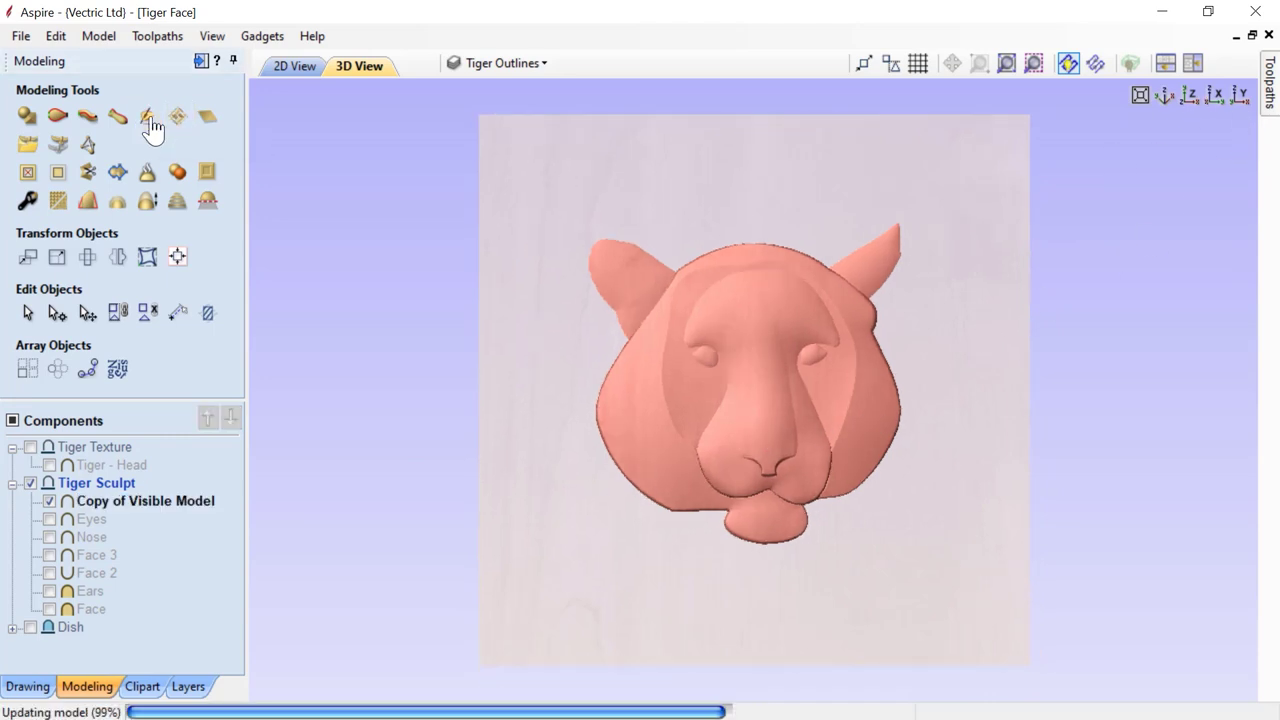
left_click(148, 118)
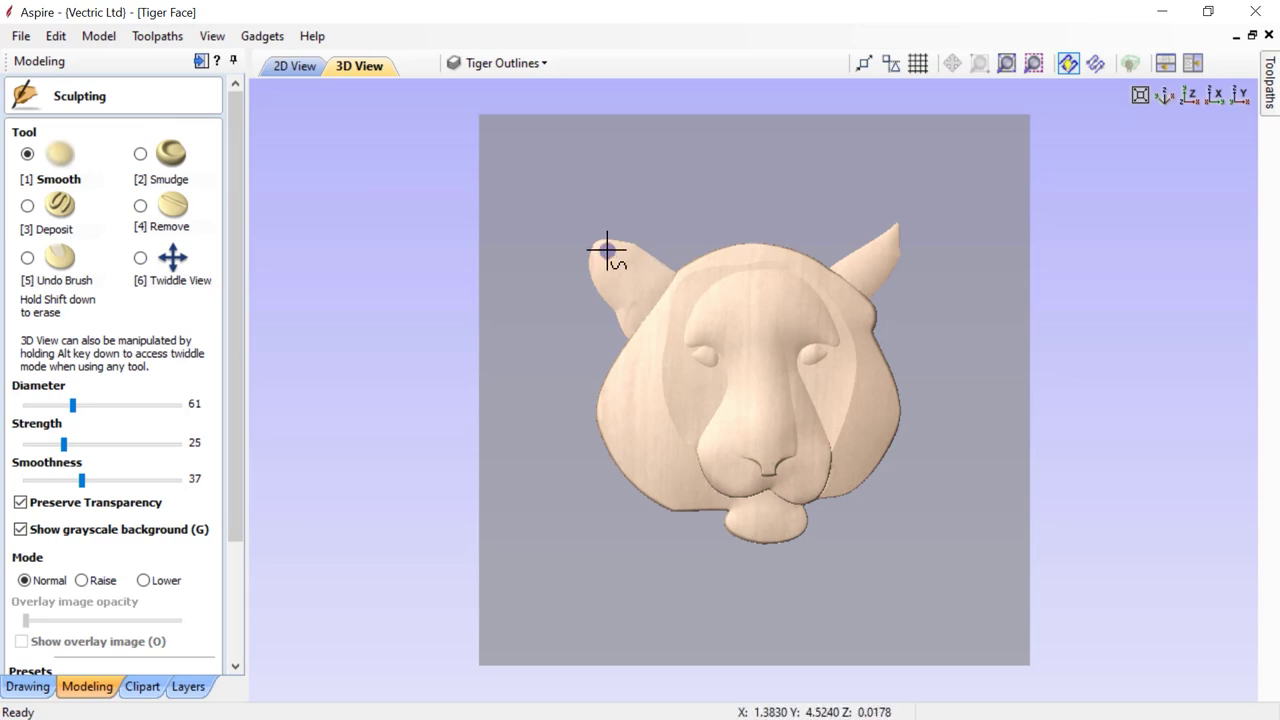
mouse_move(605, 262)
left_mouse_down()
mouse_move(633, 325)
mouse_move(654, 300)
mouse_move(657, 314)
mouse_move(656, 283)
mouse_move(655, 394)
mouse_move(681, 437)
mouse_move(656, 387)
mouse_move(694, 279)
mouse_move(734, 257)
mouse_move(820, 268)
mouse_move(851, 346)
mouse_move(826, 315)
mouse_move(795, 386)
mouse_move(818, 507)
mouse_move(734, 490)
mouse_move(728, 523)
mouse_move(731, 494)
mouse_move(798, 494)
mouse_move(717, 483)
left_mouse_up()
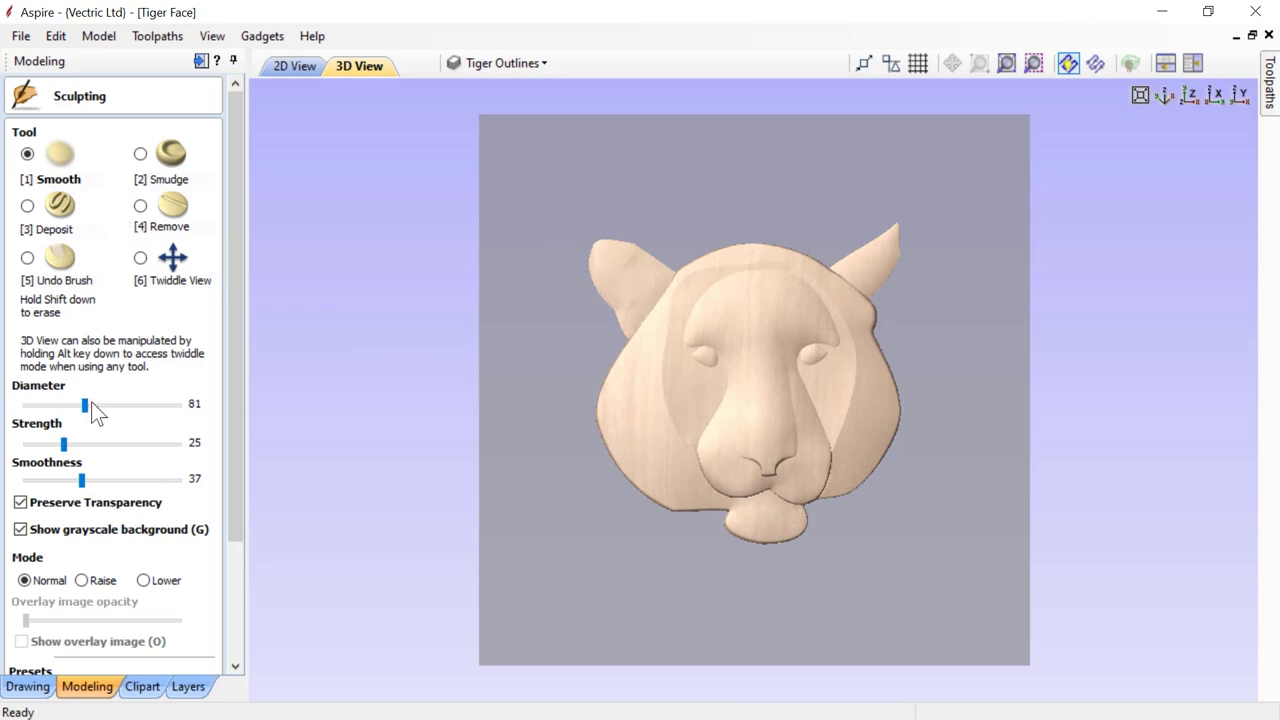
Step: Smooth the joins between the ears and the head with a brush diameter of 81 and strength 47
mouse_move(623, 349)
left_mouse_down()
mouse_move(660, 297)
mouse_move(654, 322)
mouse_move(581, 344)
left_mouse_up()
left_click(99, 442)
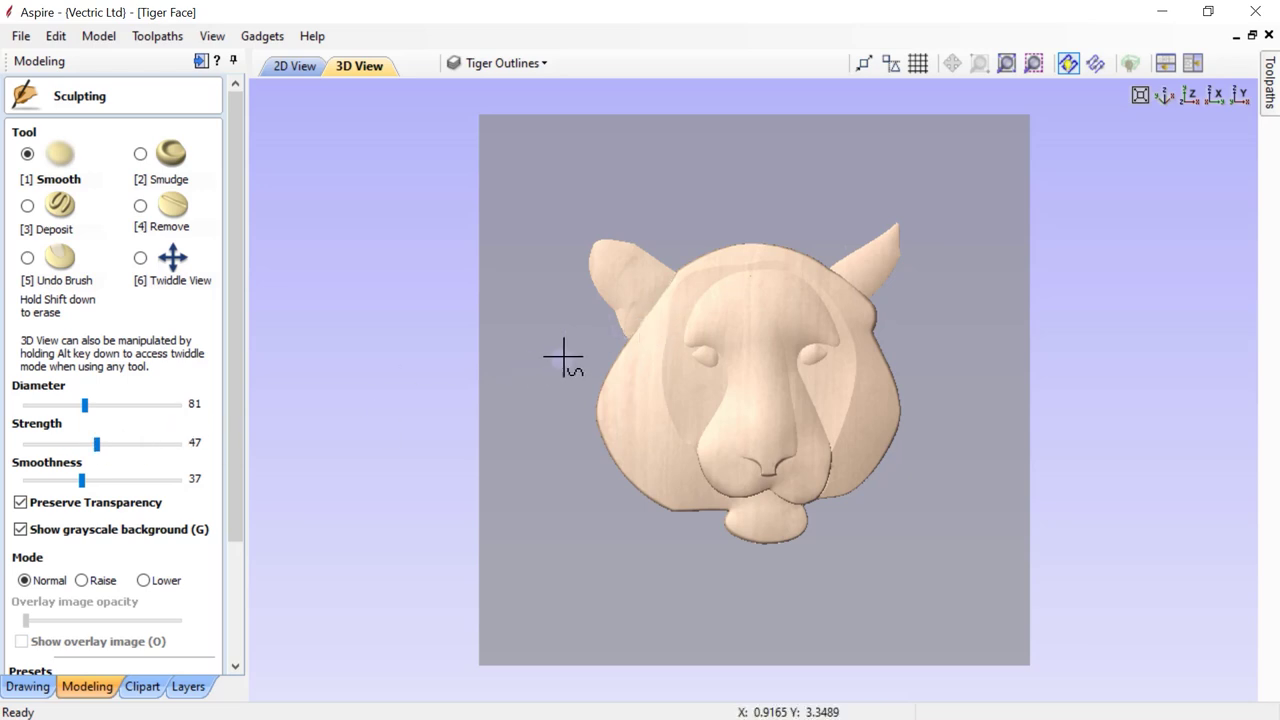
mouse_move(651, 320)
left_mouse_down()
mouse_move(677, 273)
mouse_move(632, 334)
left_mouse_up()
mouse_move(855, 278)
left_mouse_down()
mouse_move(829, 271)
mouse_move(860, 292)
left_mouse_up()
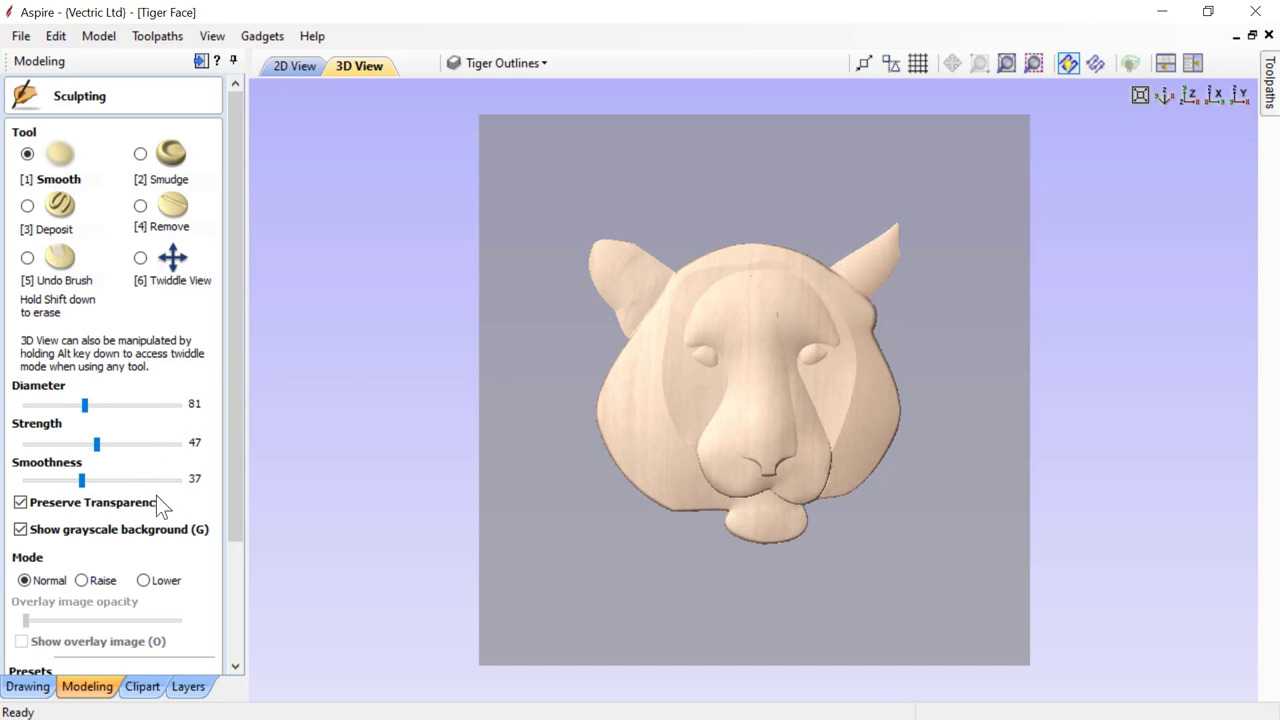
Step: Smooth the ear joins and forehead in Raise mode, and blend the brow, cheeks and muzzle in Normal mode
left_click(83, 579)
mouse_move(663, 320)
left_mouse_down()
mouse_move(632, 320)
mouse_move(632, 335)
mouse_move(671, 274)
mouse_move(629, 343)
mouse_move(834, 271)
mouse_move(863, 297)
mouse_move(834, 274)
mouse_move(860, 289)
mouse_move(842, 272)
mouse_move(851, 294)
left_mouse_up()
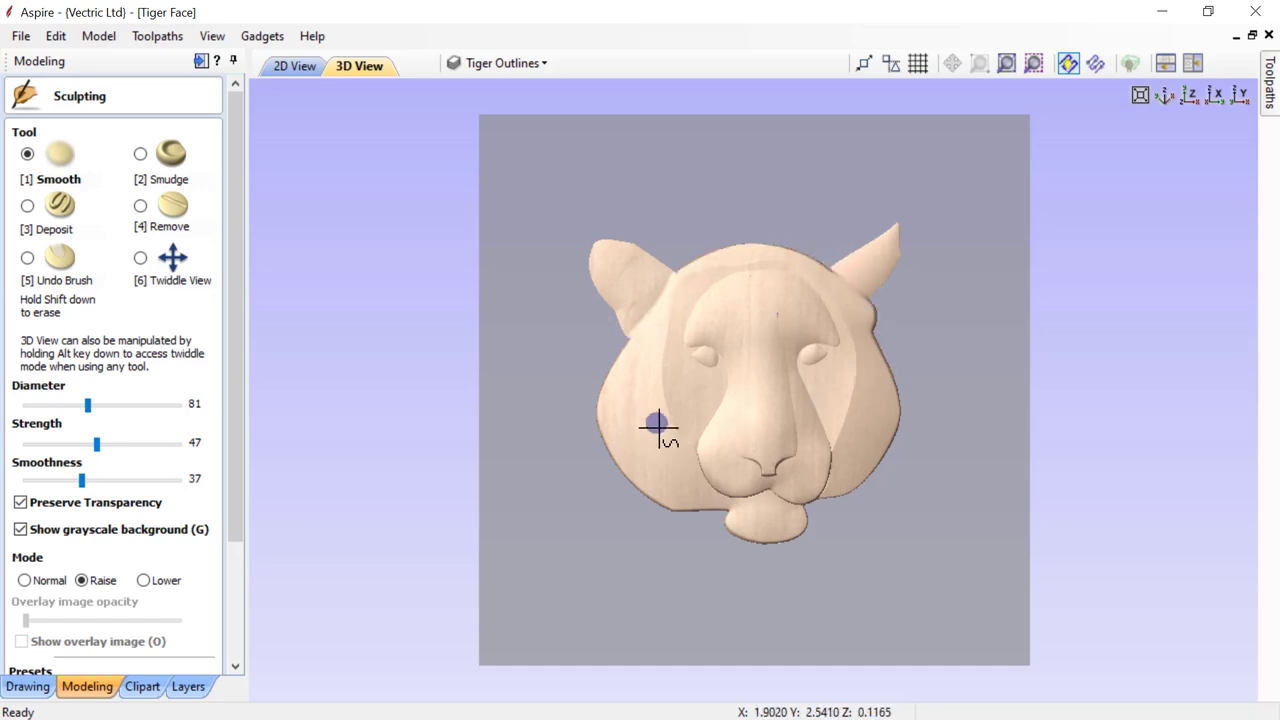
left_click(25, 580)
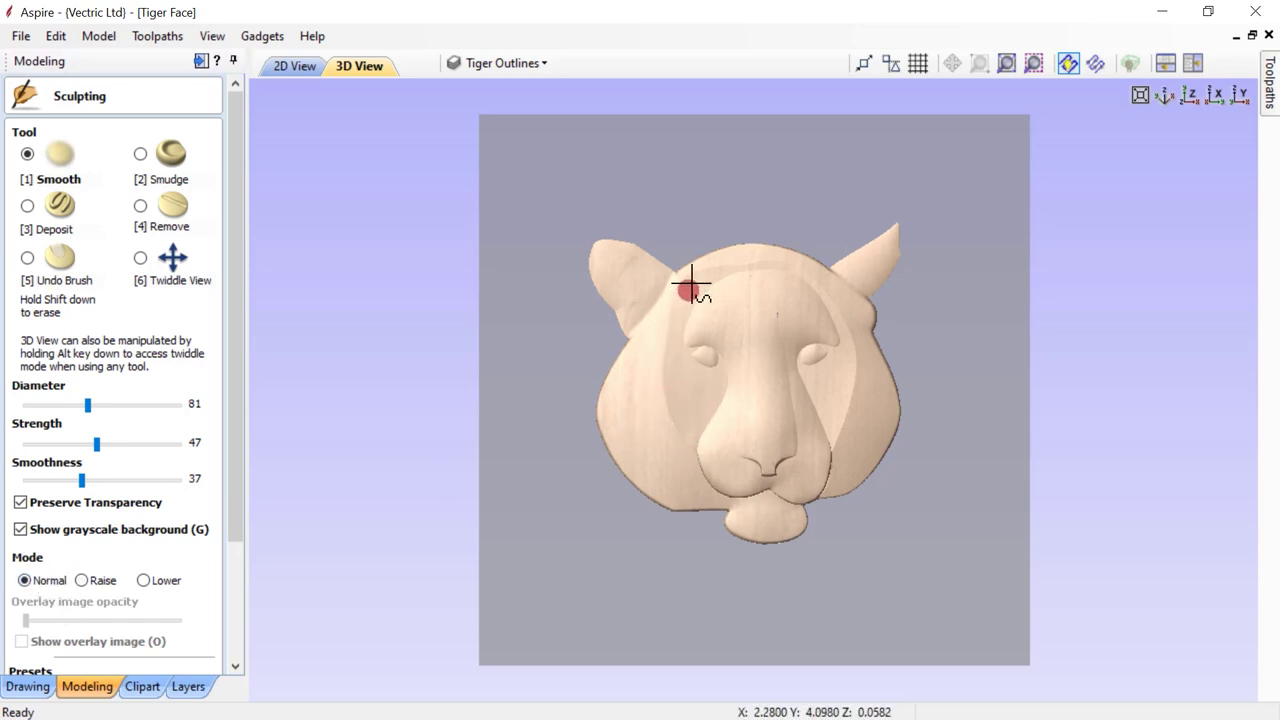
mouse_move(775, 262)
left_mouse_down()
mouse_move(840, 307)
mouse_move(858, 342)
mouse_move(837, 433)
mouse_move(857, 374)
mouse_move(833, 308)
mouse_move(854, 400)
mouse_move(833, 446)
mouse_move(854, 370)
mouse_move(837, 314)
mouse_move(792, 264)
mouse_move(712, 270)
mouse_move(684, 287)
mouse_move(661, 432)
mouse_move(692, 445)
mouse_move(716, 405)
mouse_move(726, 355)
mouse_move(702, 335)
mouse_move(707, 302)
mouse_move(750, 278)
mouse_move(807, 371)
mouse_move(838, 459)
mouse_move(830, 427)
mouse_move(810, 486)
mouse_move(778, 492)
mouse_move(827, 474)
mouse_move(772, 494)
mouse_move(709, 482)
left_mouse_up()
mouse_move(735, 507)
left_mouse_down()
mouse_move(807, 535)
mouse_move(798, 506)
mouse_move(882, 467)
mouse_move(863, 474)
mouse_move(890, 439)
mouse_move(889, 347)
mouse_move(877, 330)
mouse_move(865, 373)
mouse_move(873, 347)
mouse_move(838, 284)
mouse_move(818, 260)
mouse_move(765, 251)
mouse_move(685, 269)
mouse_move(636, 327)
mouse_move(588, 425)
mouse_move(628, 479)
mouse_move(726, 517)
mouse_move(752, 547)
mouse_move(804, 541)
mouse_move(804, 517)
mouse_move(773, 535)
mouse_move(837, 534)
mouse_move(778, 477)
mouse_move(795, 457)
mouse_move(756, 470)
mouse_move(785, 468)
mouse_move(717, 310)
mouse_move(748, 358)
mouse_move(758, 344)
mouse_move(670, 313)
mouse_move(682, 274)
mouse_move(668, 300)
mouse_move(713, 262)
mouse_move(745, 274)
mouse_move(651, 300)
left_mouse_up()
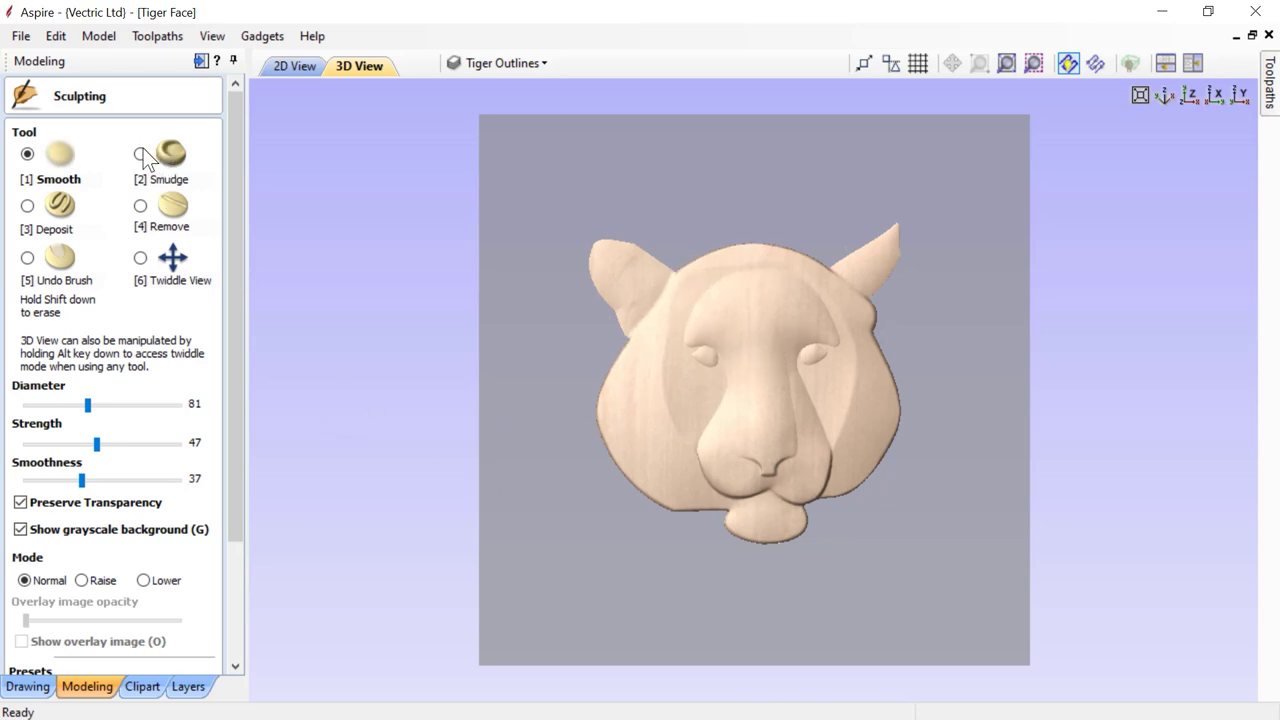
Step: Smudge the joins between both ears and the head in Raise mode with diameter 161 and strength 38
left_click(142, 151)
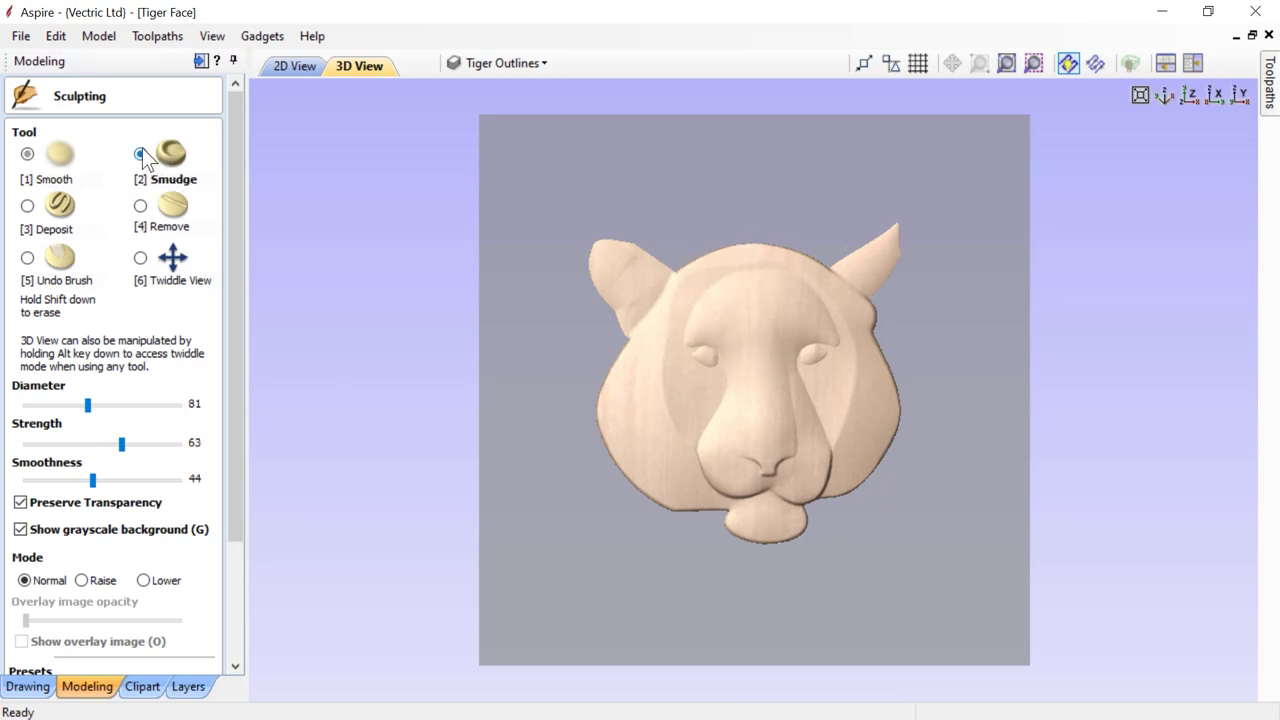
left_click(113, 406)
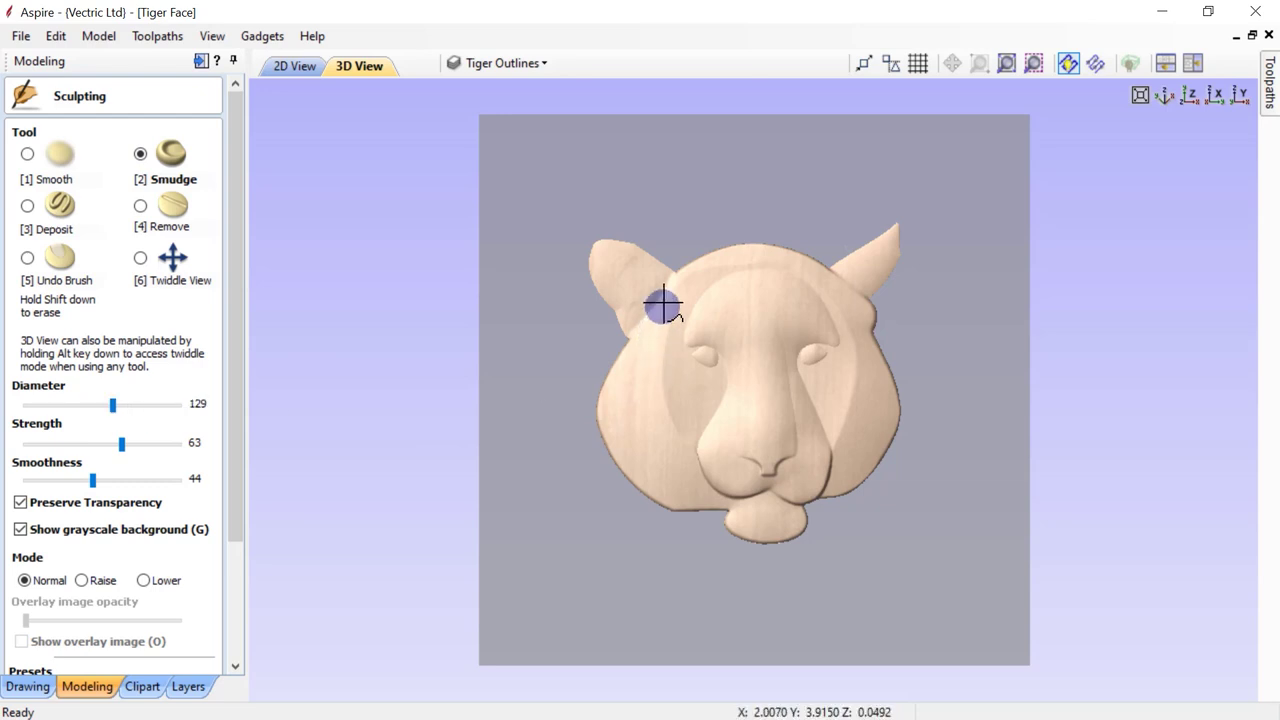
left_click(126, 403)
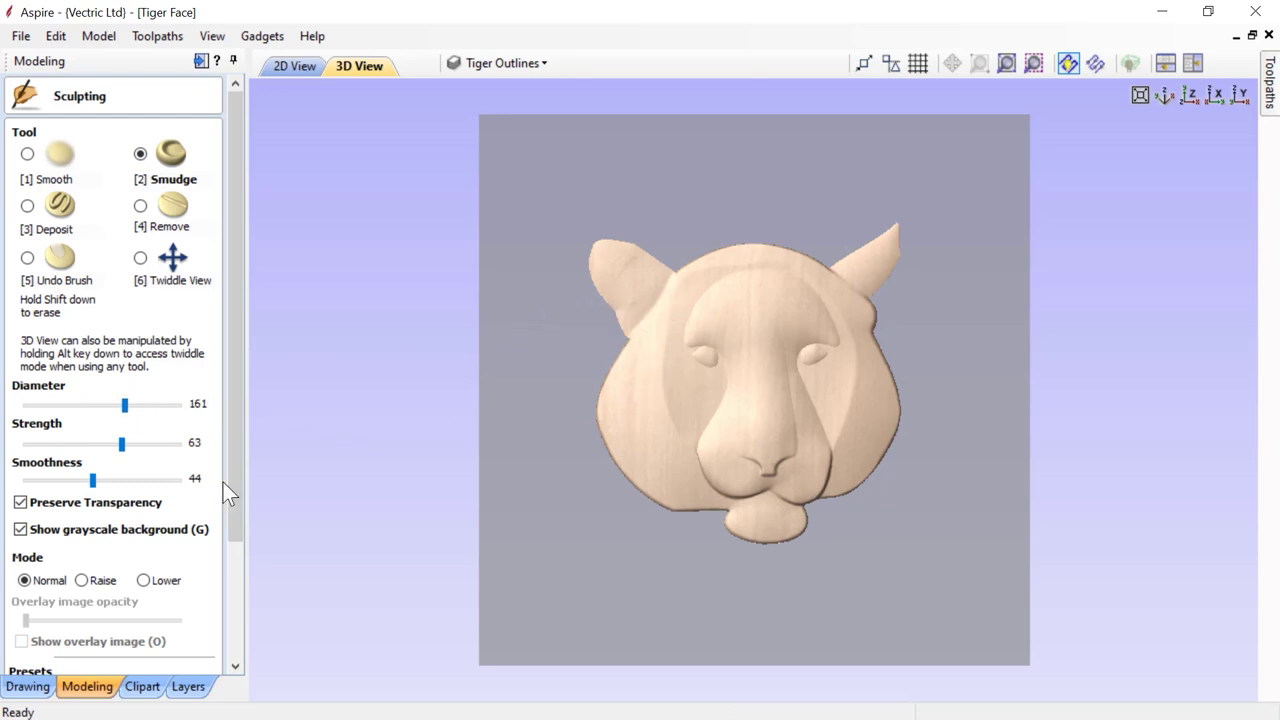
left_click(84, 444)
left_click(82, 580)
mouse_move(666, 311)
left_mouse_down()
mouse_move(654, 283)
mouse_move(634, 320)
mouse_move(666, 280)
mouse_move(651, 274)
mouse_move(634, 323)
mouse_move(631, 297)
mouse_move(677, 280)
left_mouse_up()
mouse_move(851, 277)
left_mouse_down()
mouse_move(843, 289)
mouse_move(862, 297)
mouse_move(854, 271)
mouse_move(869, 283)
mouse_move(849, 271)
mouse_move(869, 283)
left_mouse_up()
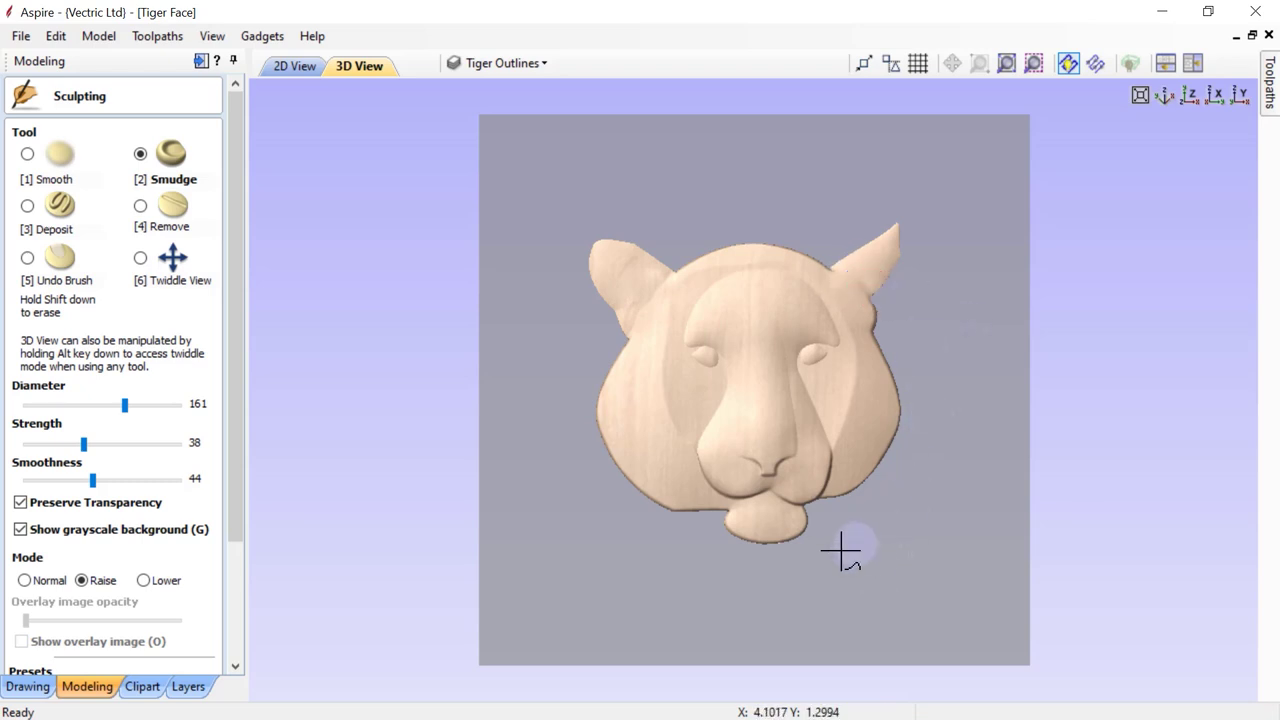
Step: Smudge the outer edges of both cheeks in Raise mode and accept the sculpting changes
mouse_move(697, 543)
left_mouse_down()
mouse_move(712, 516)
mouse_move(814, 523)
mouse_move(690, 517)
mouse_move(657, 500)
mouse_move(606, 449)
mouse_move(603, 410)
left_mouse_up()
mouse_move(907, 506)
left_mouse_down()
mouse_move(886, 457)
mouse_move(889, 371)
mouse_move(866, 432)
left_mouse_up()
left_click_drag(231, 509, 237, 642)
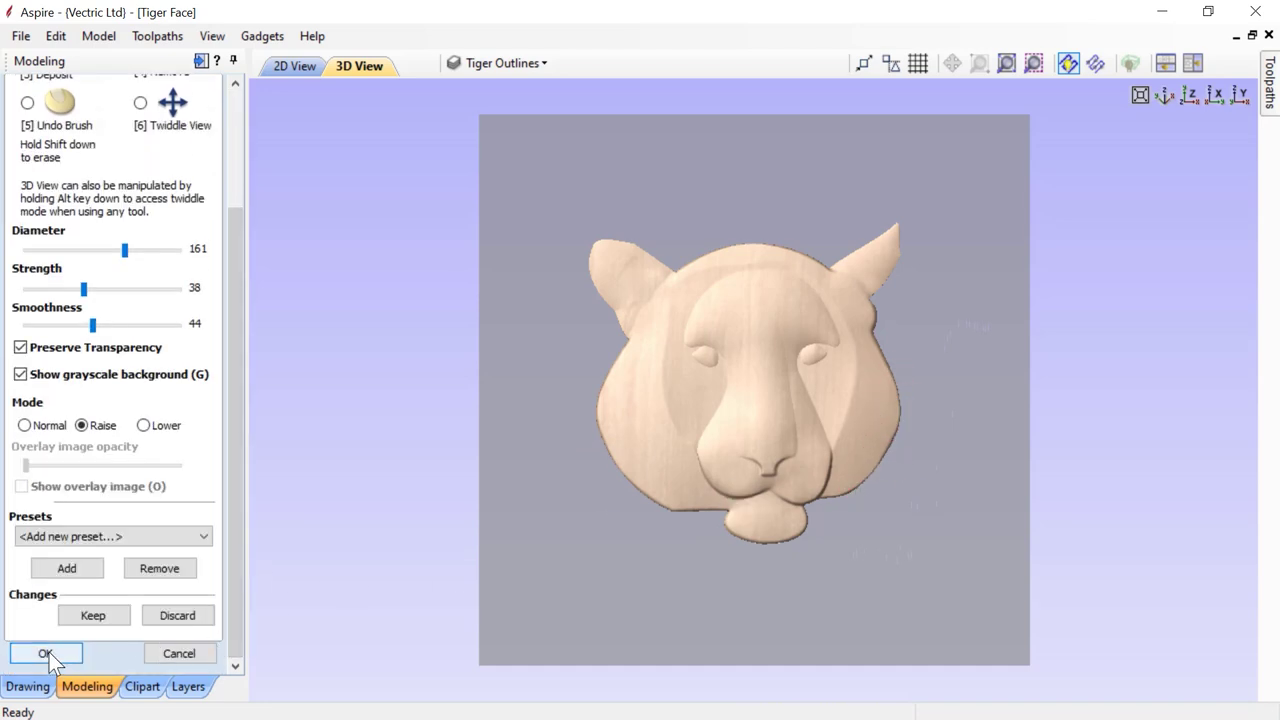
left_click(46, 653)
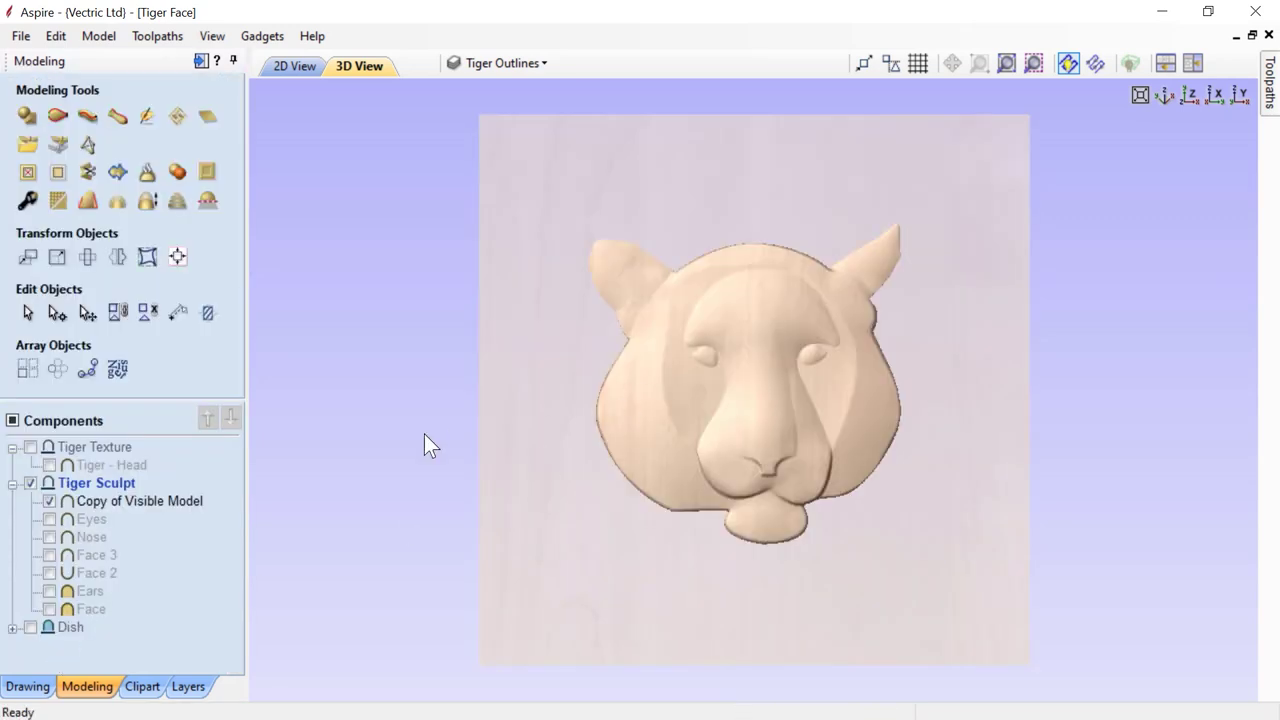
Step: Show the Tiger Texture level again and inspect the sculpted head with the texture from several angles
left_click(31, 448)
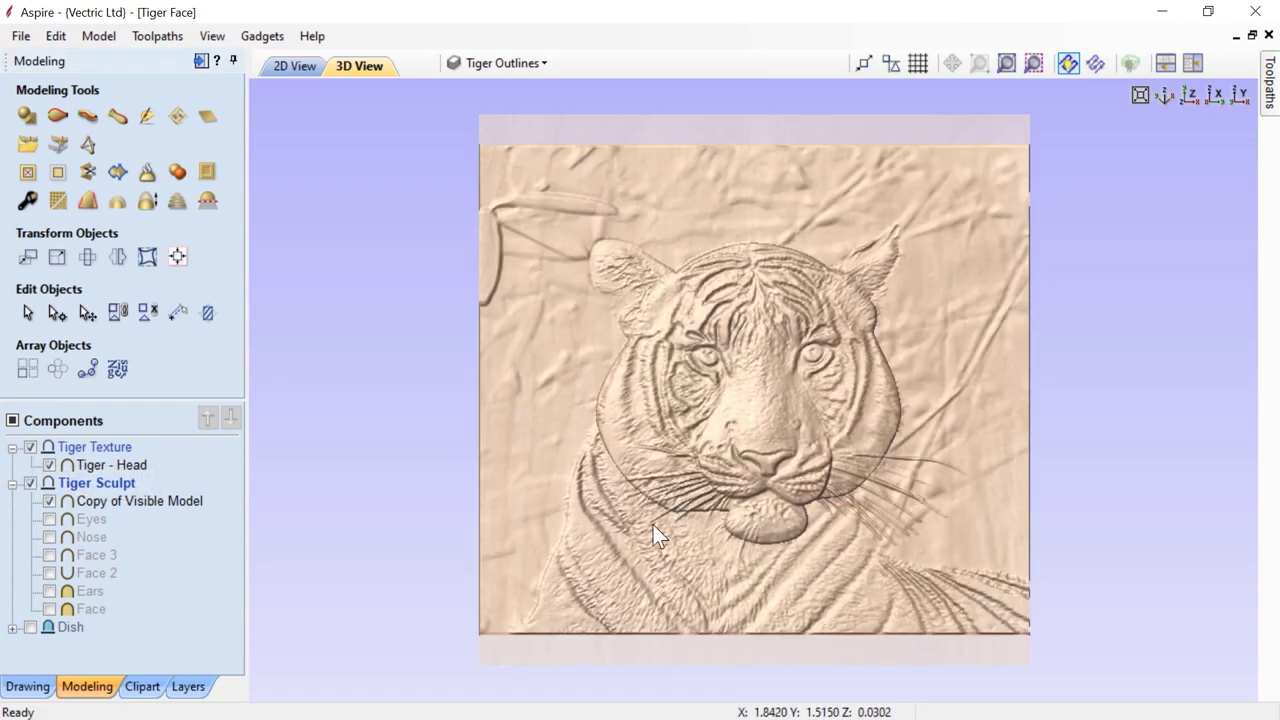
left_click_drag(647, 525, 711, 391)
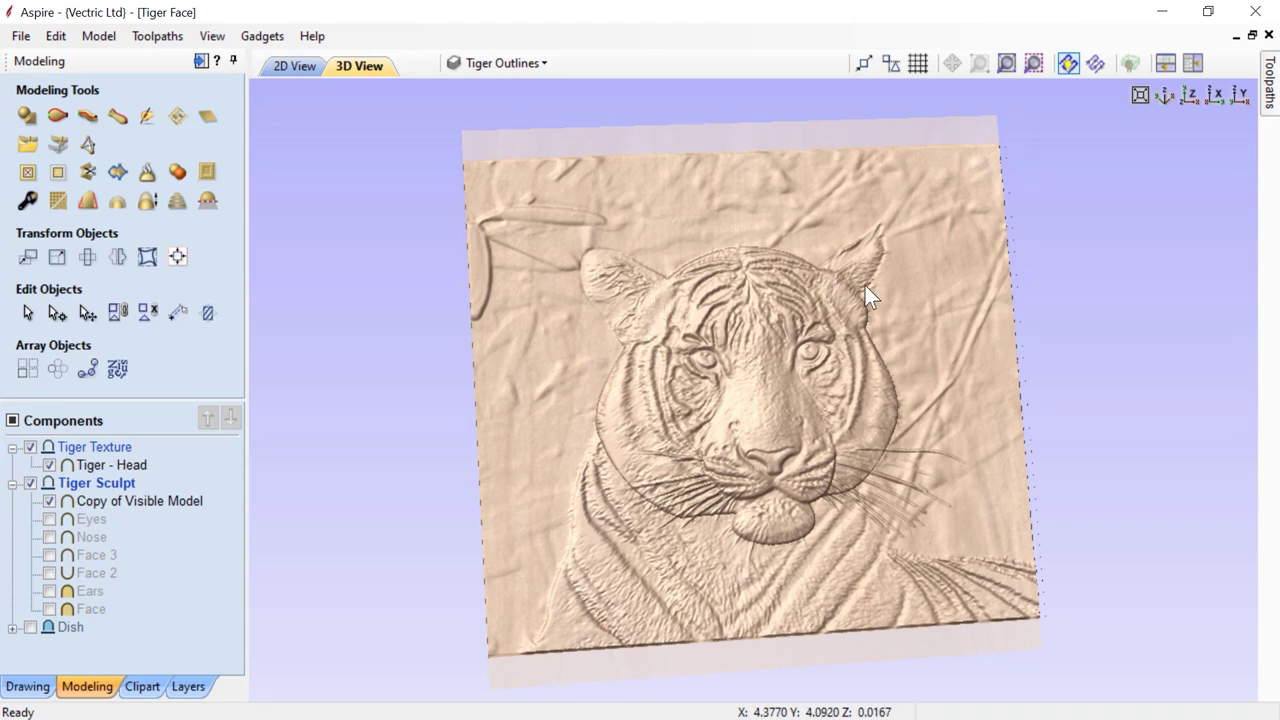
left_click_drag(749, 541, 652, 492)
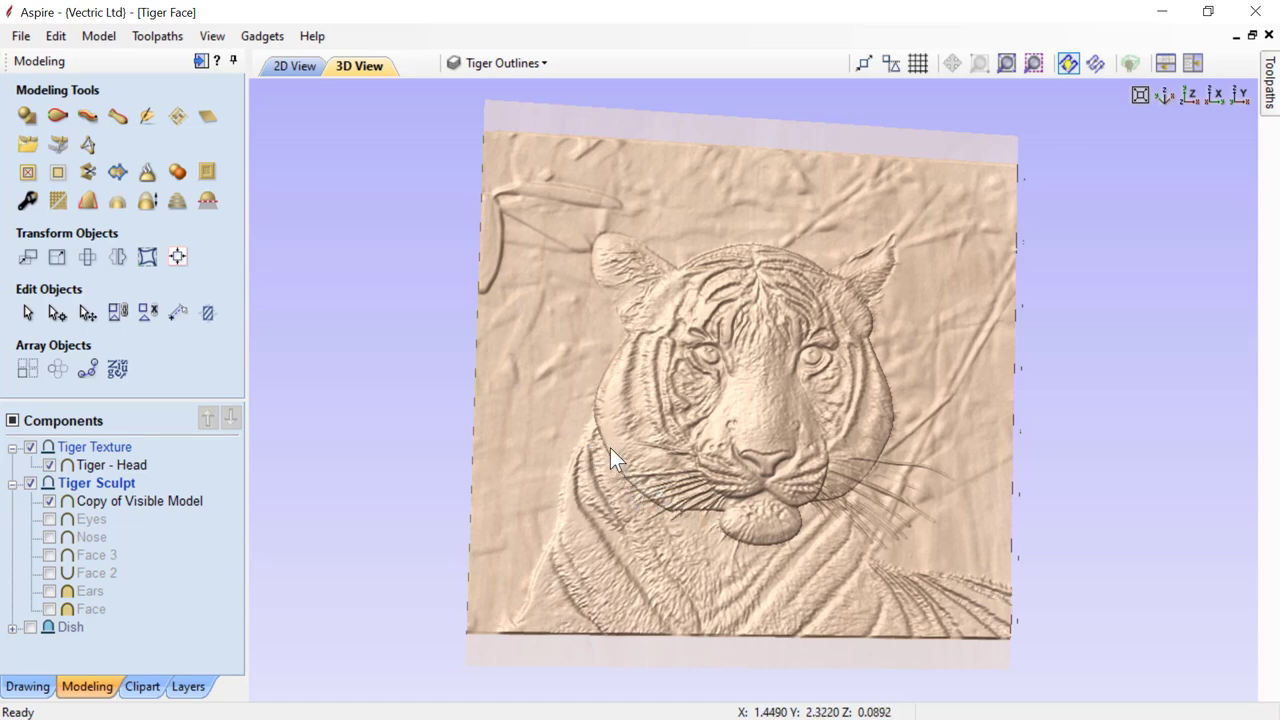
Step: Show the Dish level and inspect the textured tiger relief inside the dish from an angle
left_click_drag(620, 505, 950, 350)
left_click(1188, 94)
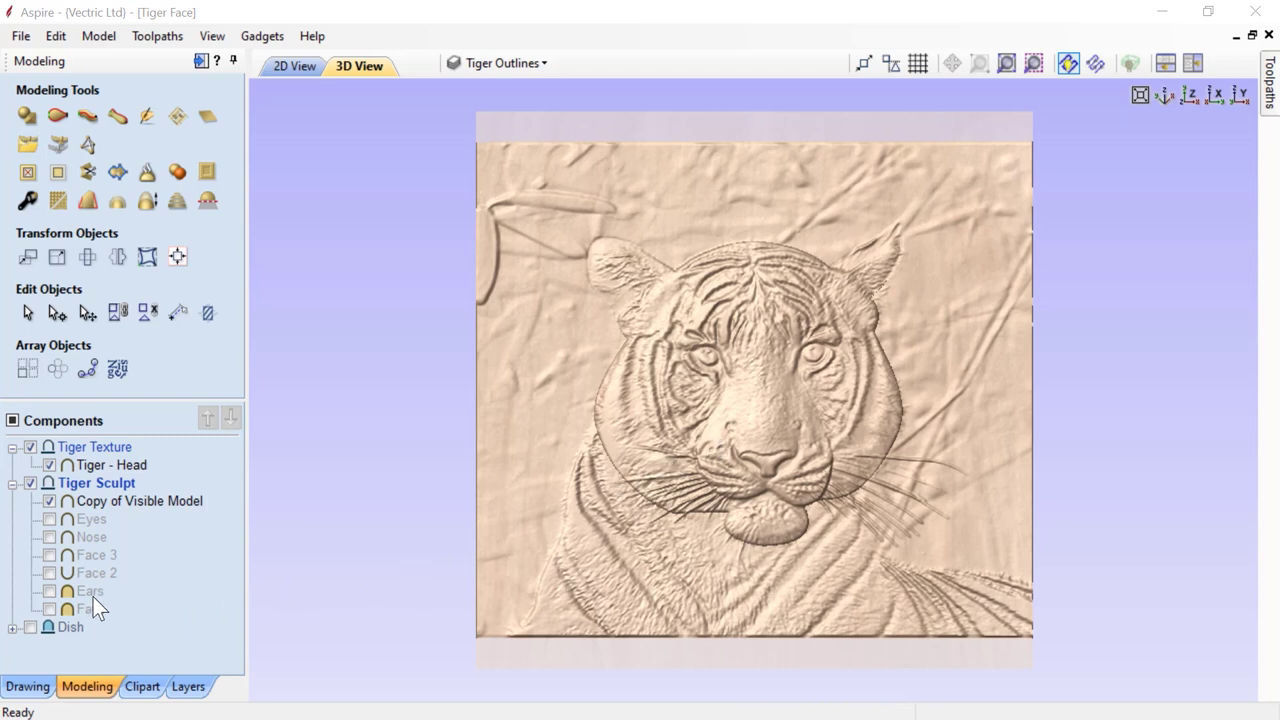
left_click(31, 627)
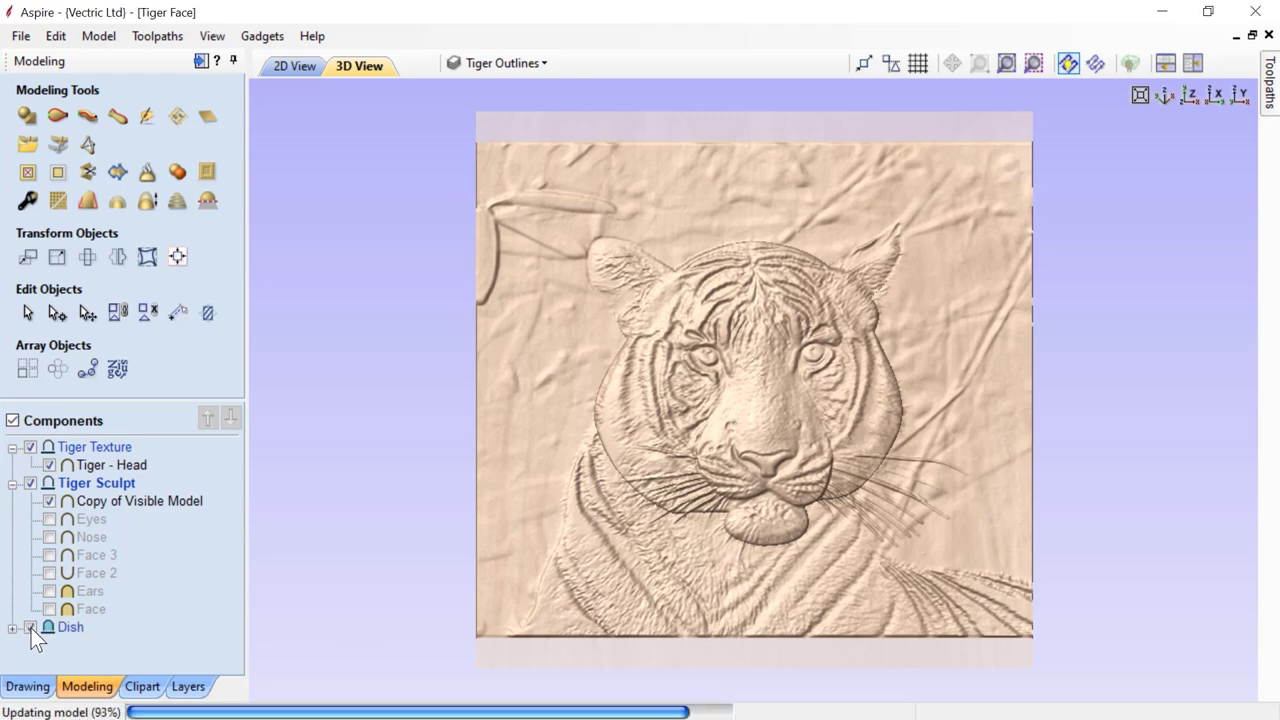
left_click_drag(441, 571, 526, 420)
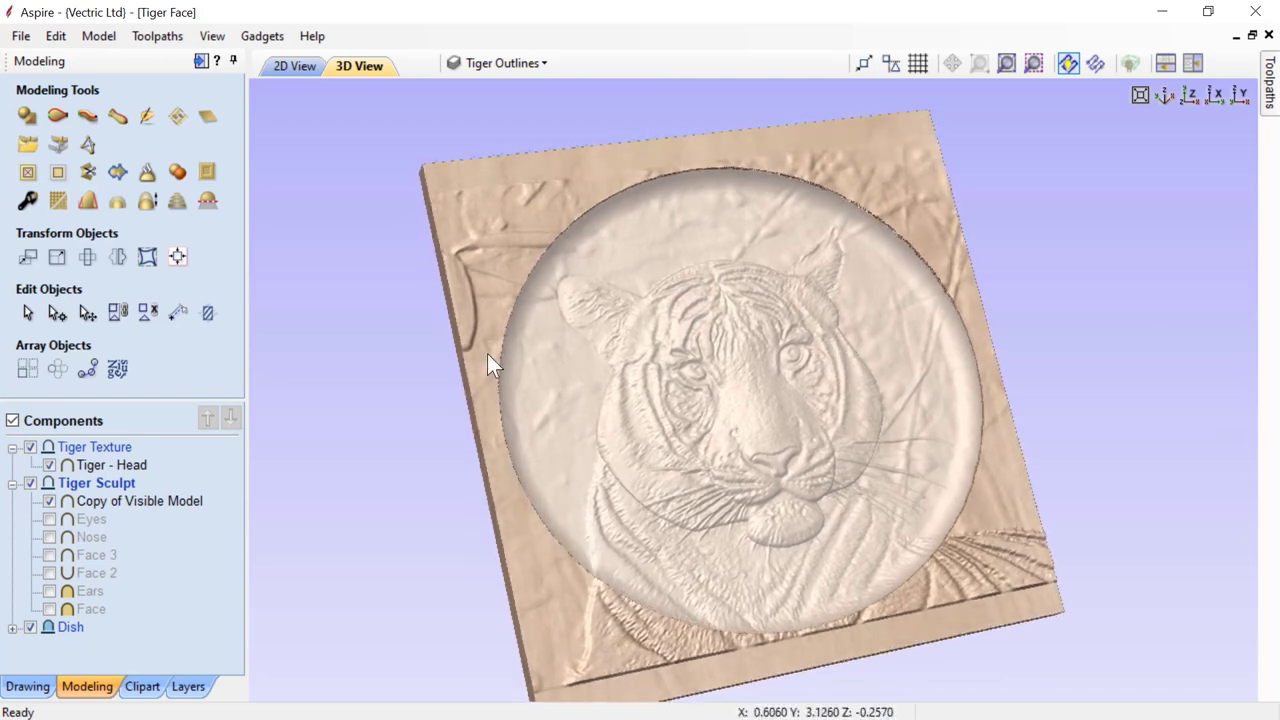
left_click(212, 36)
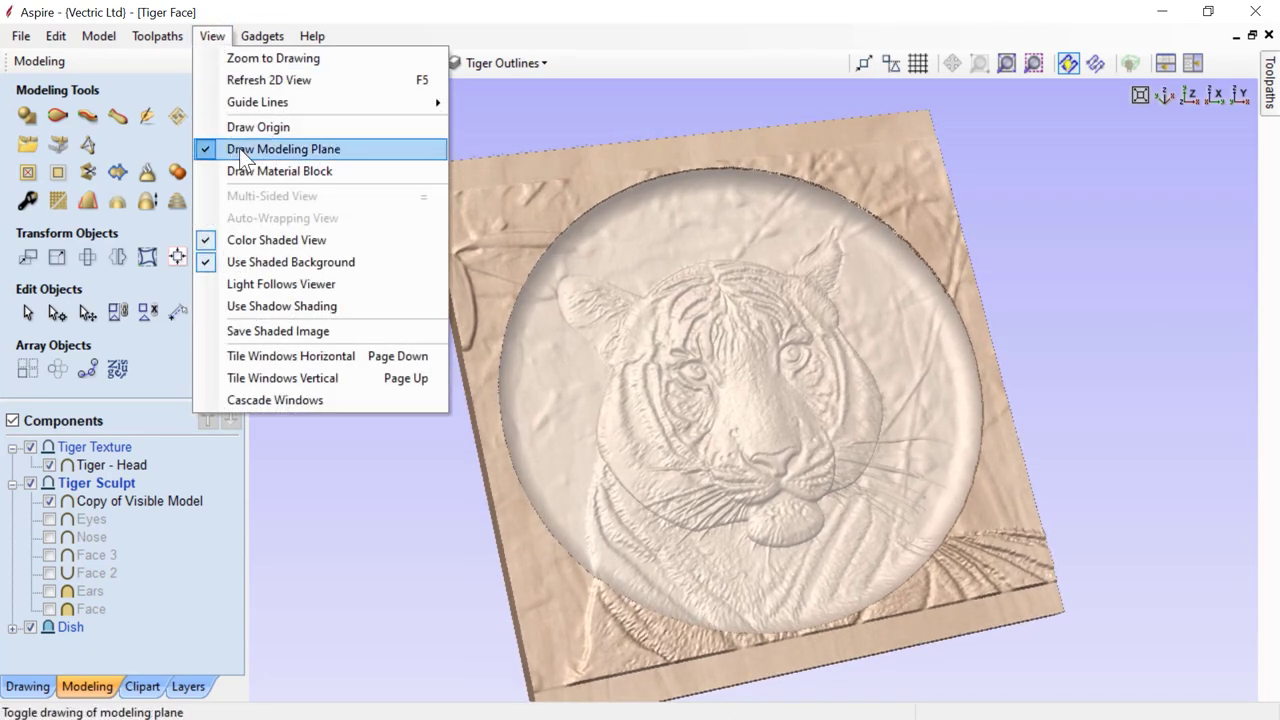
left_click(312, 36)
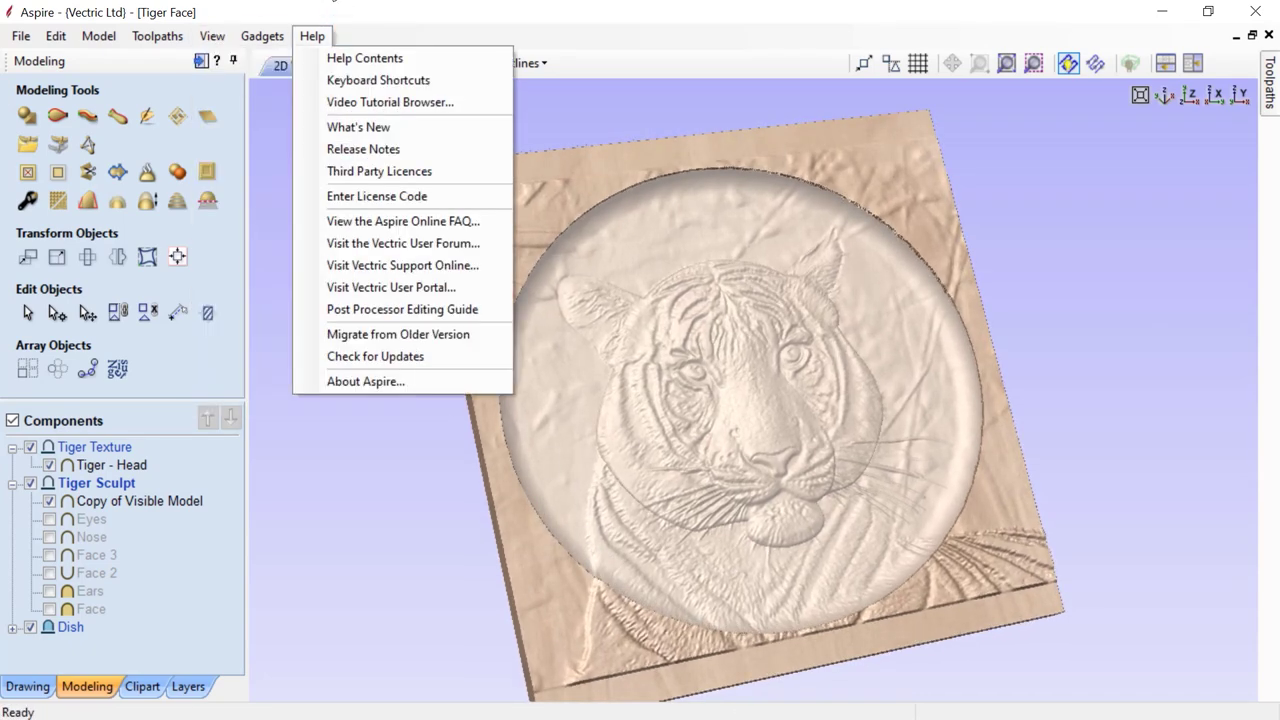
left_click(400, 11)
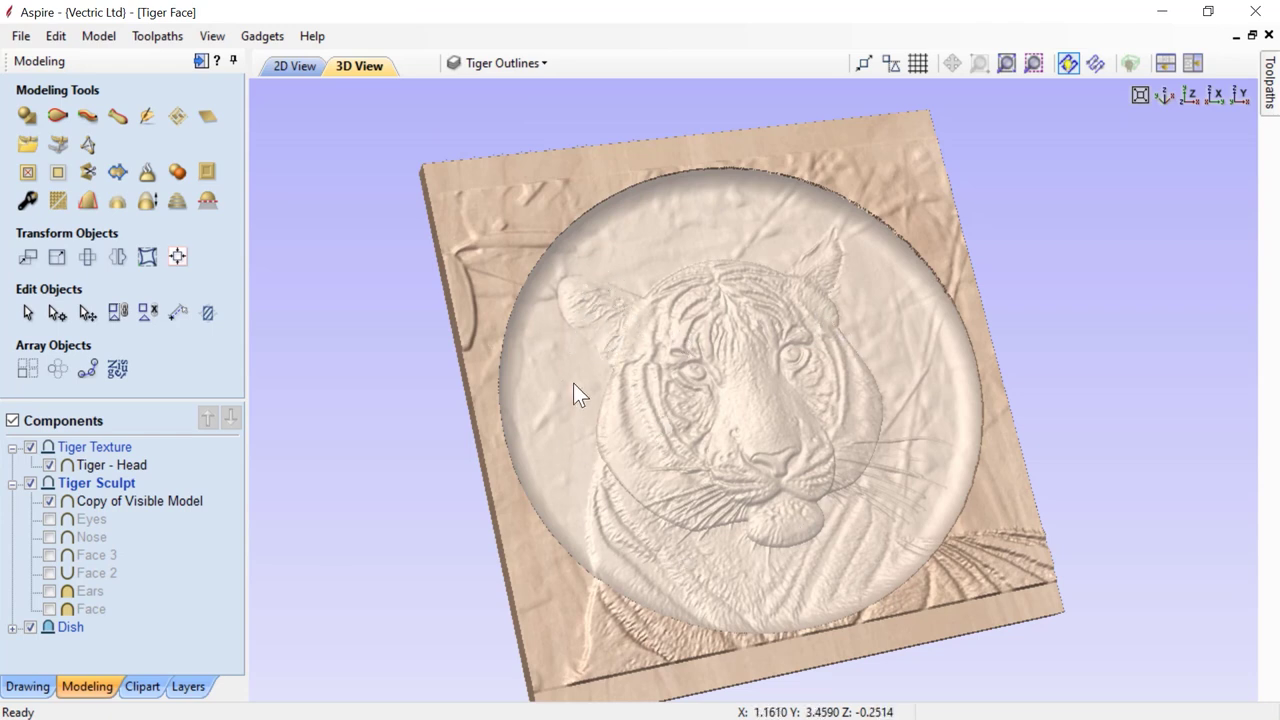
Step: Hide the Dish level and scale the tiger model to an exact height of 0.255 inches
left_click_drag(606, 486, 675, 485)
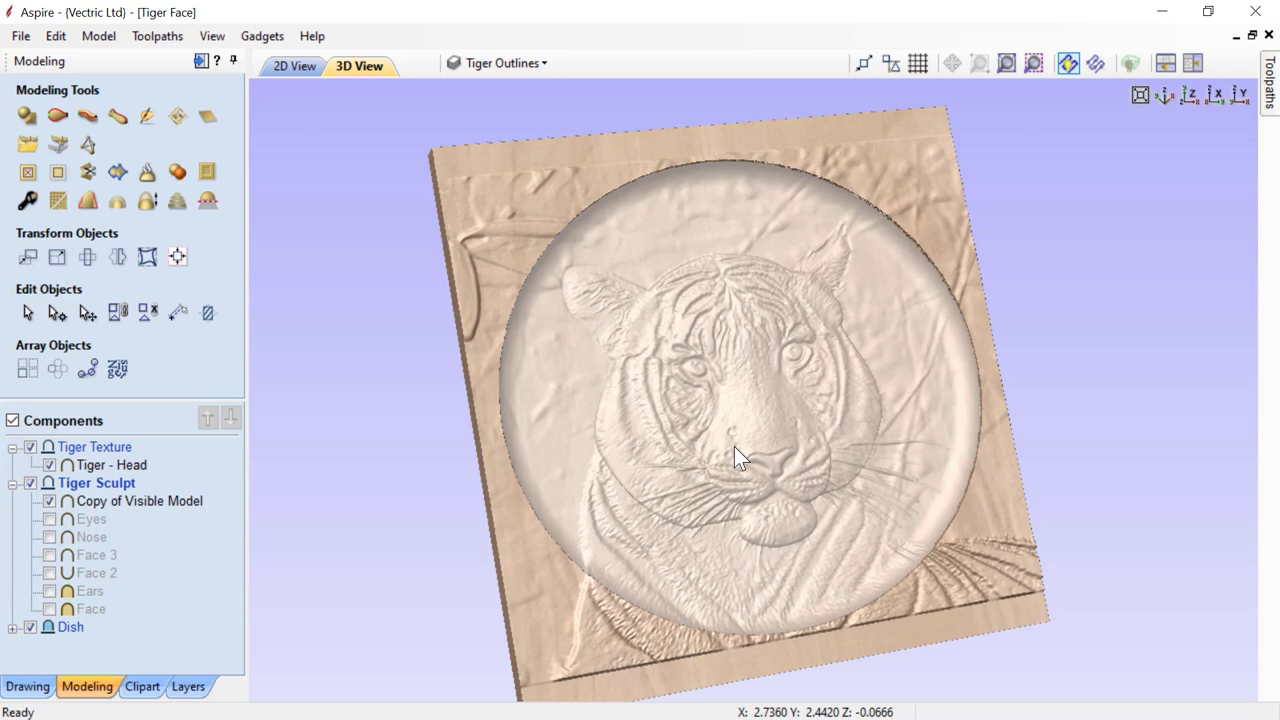
left_click_drag(713, 471, 649, 491)
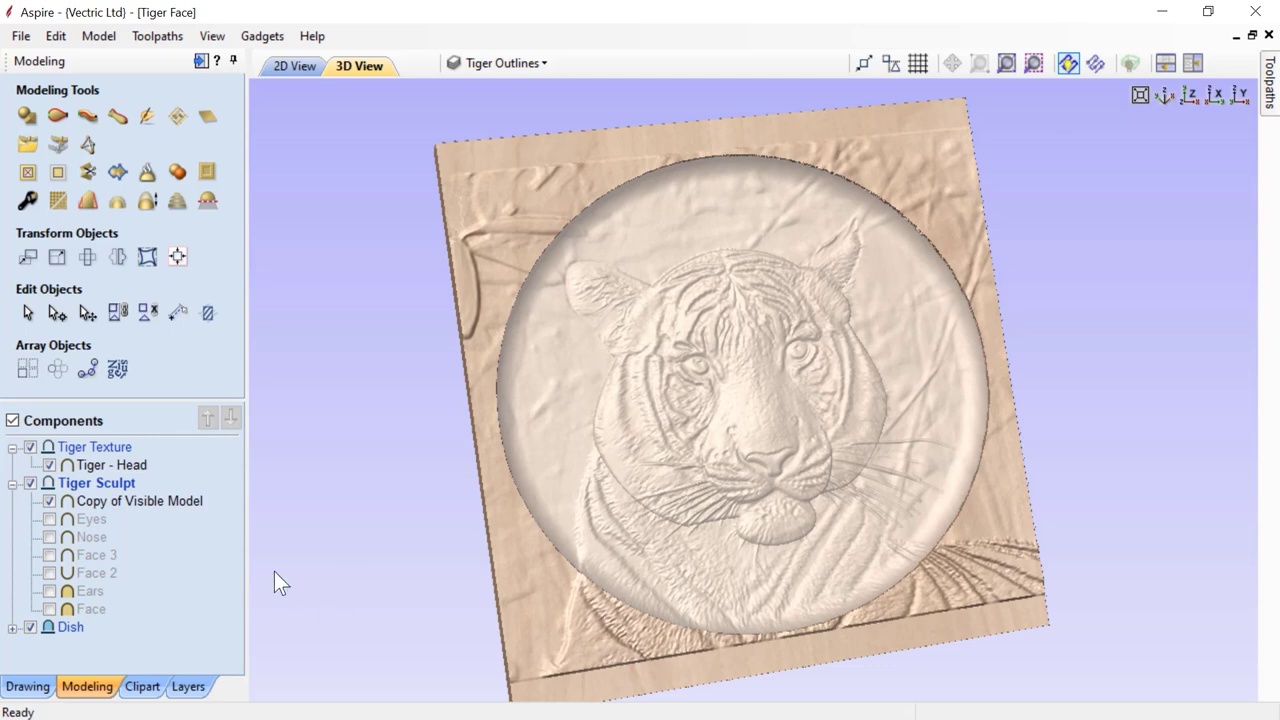
mouse_move(35, 631)
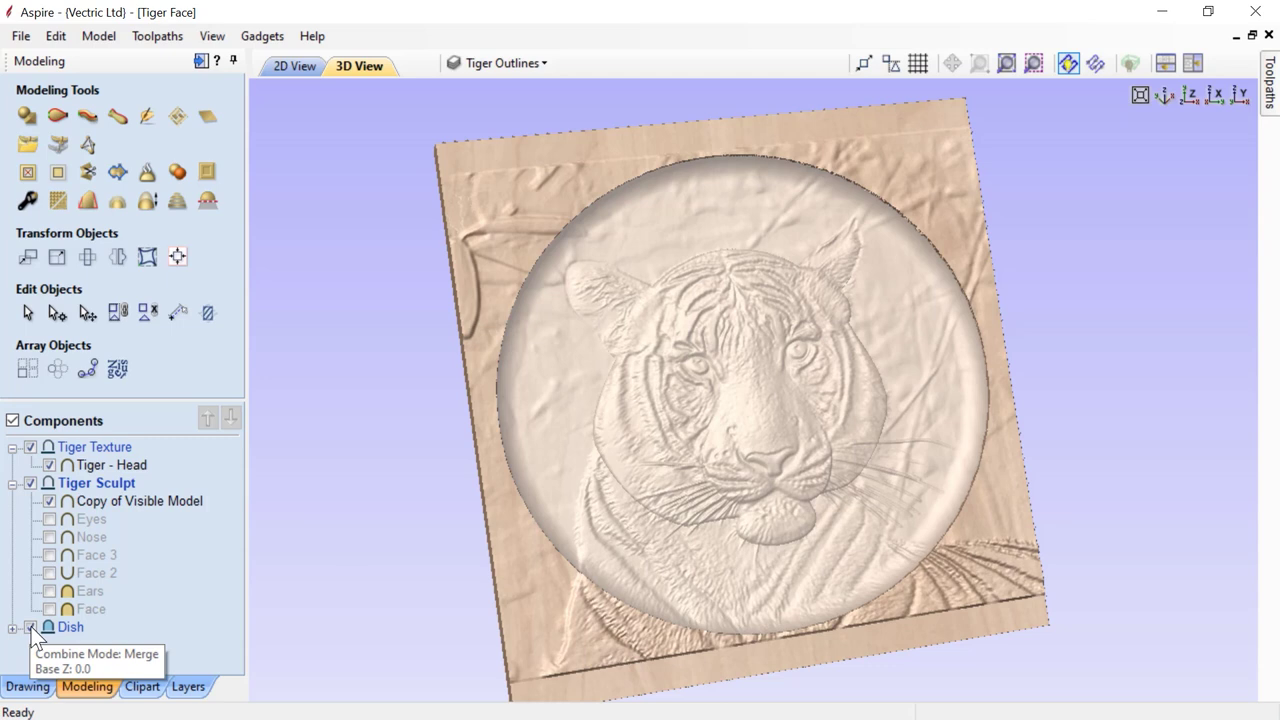
left_click(30, 627)
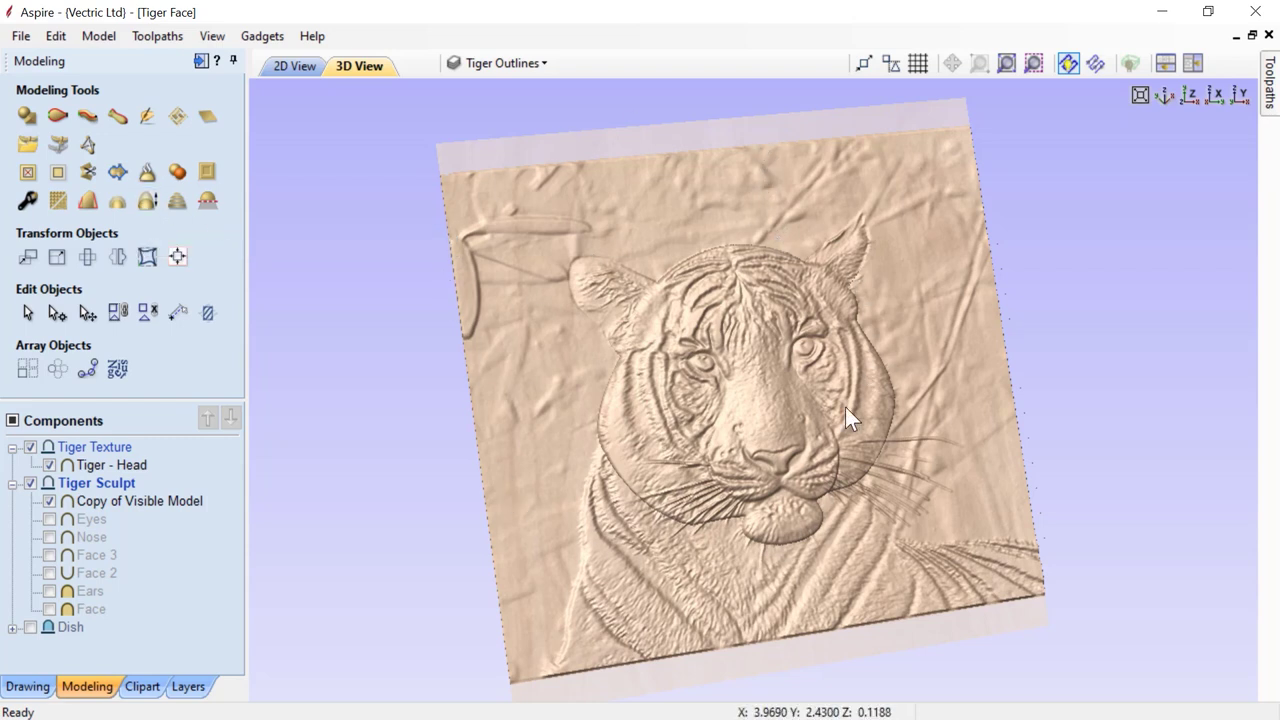
left_click(148, 205)
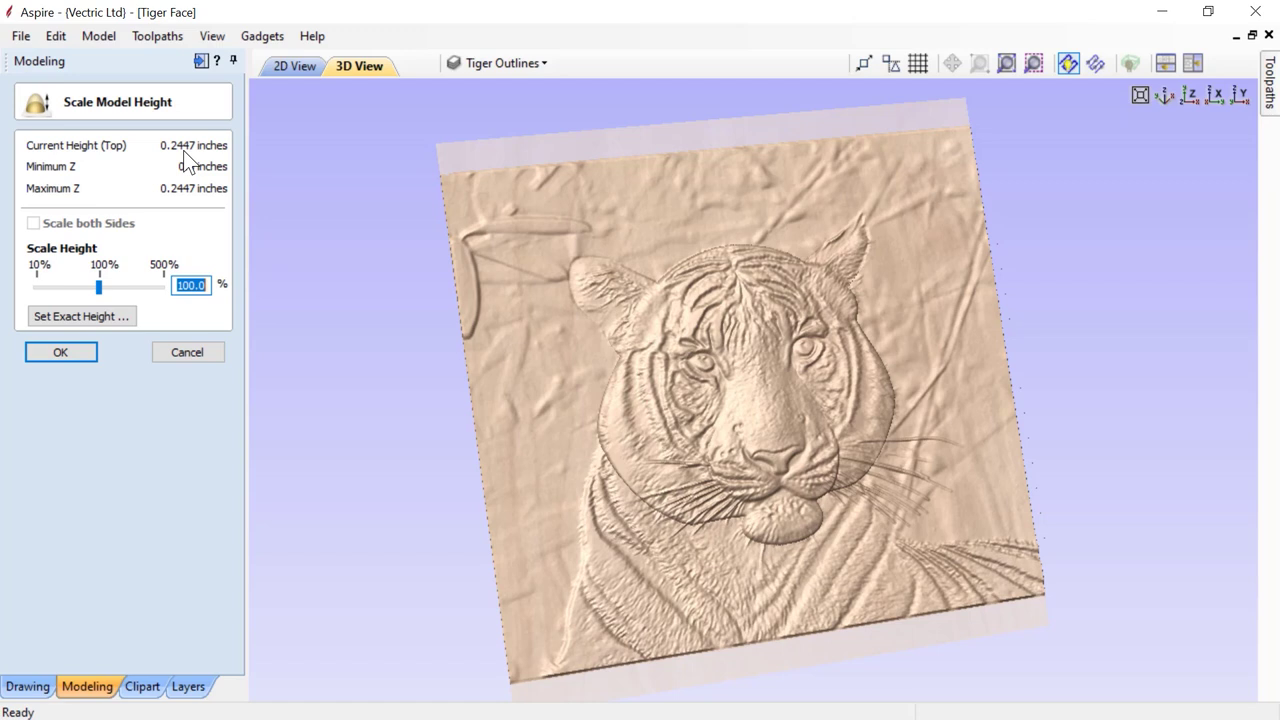
left_click(119, 319)
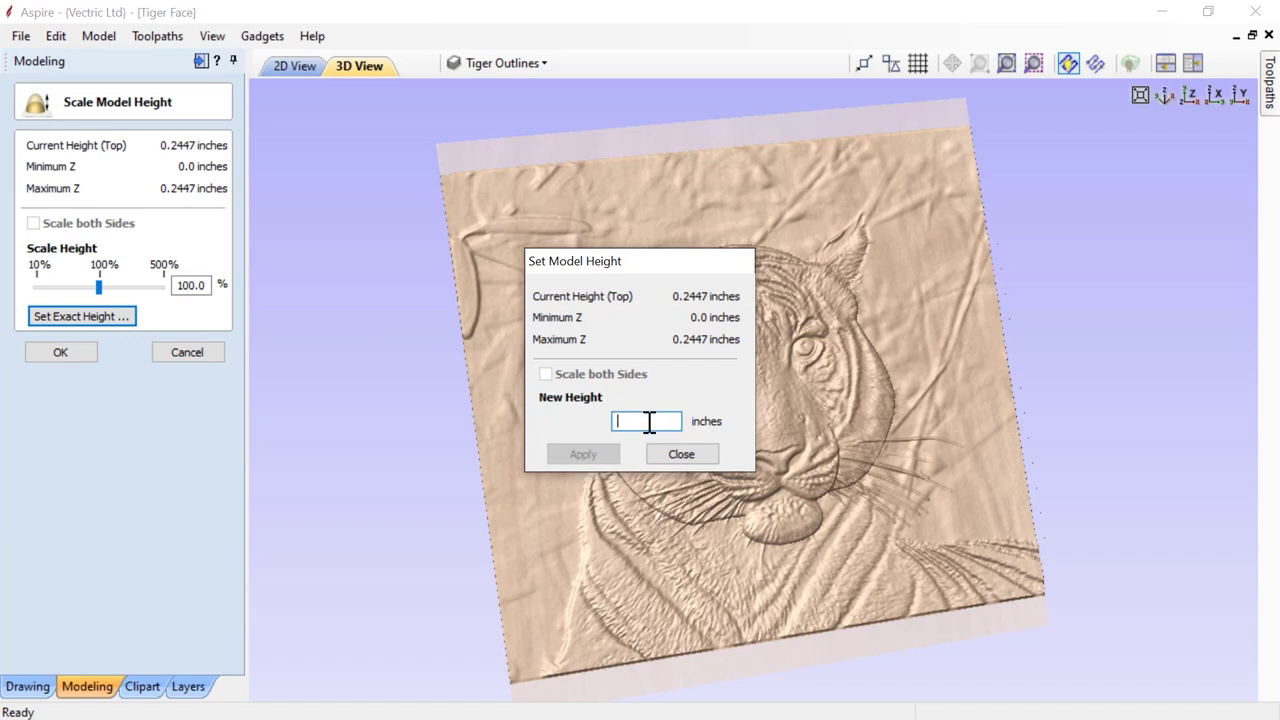
type("255")
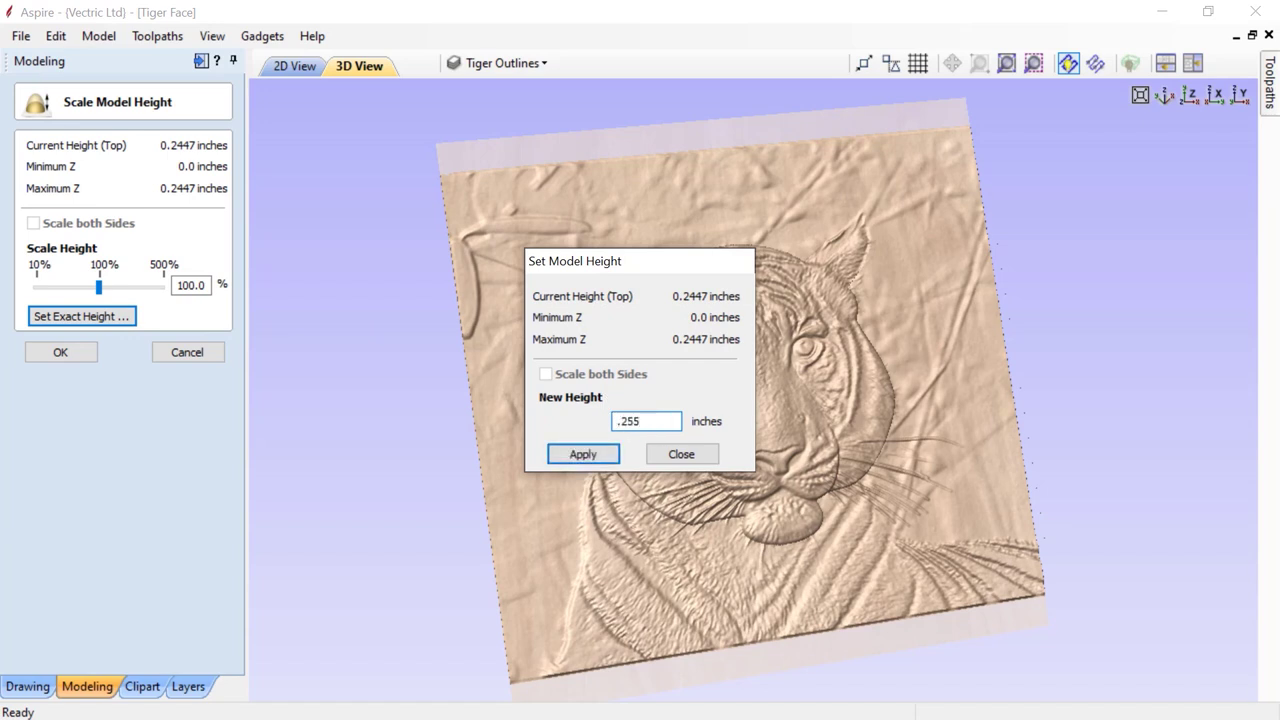
left_click(583, 455)
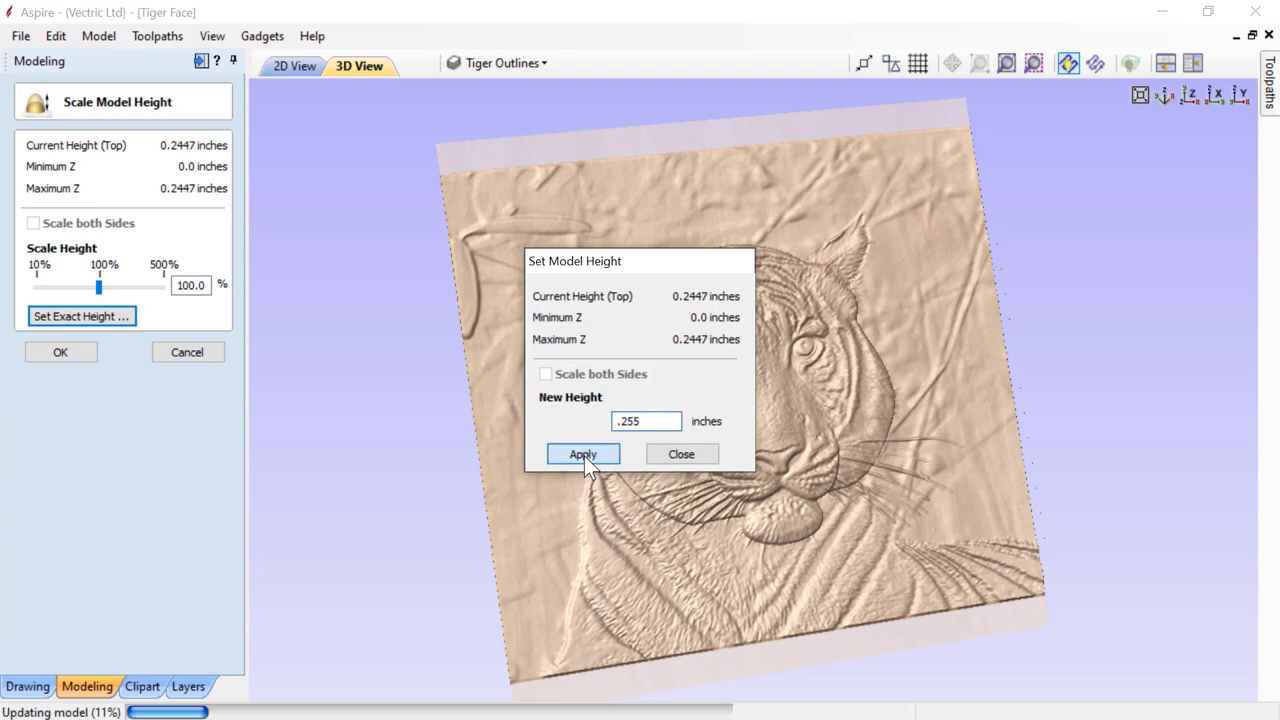
left_click(677, 453)
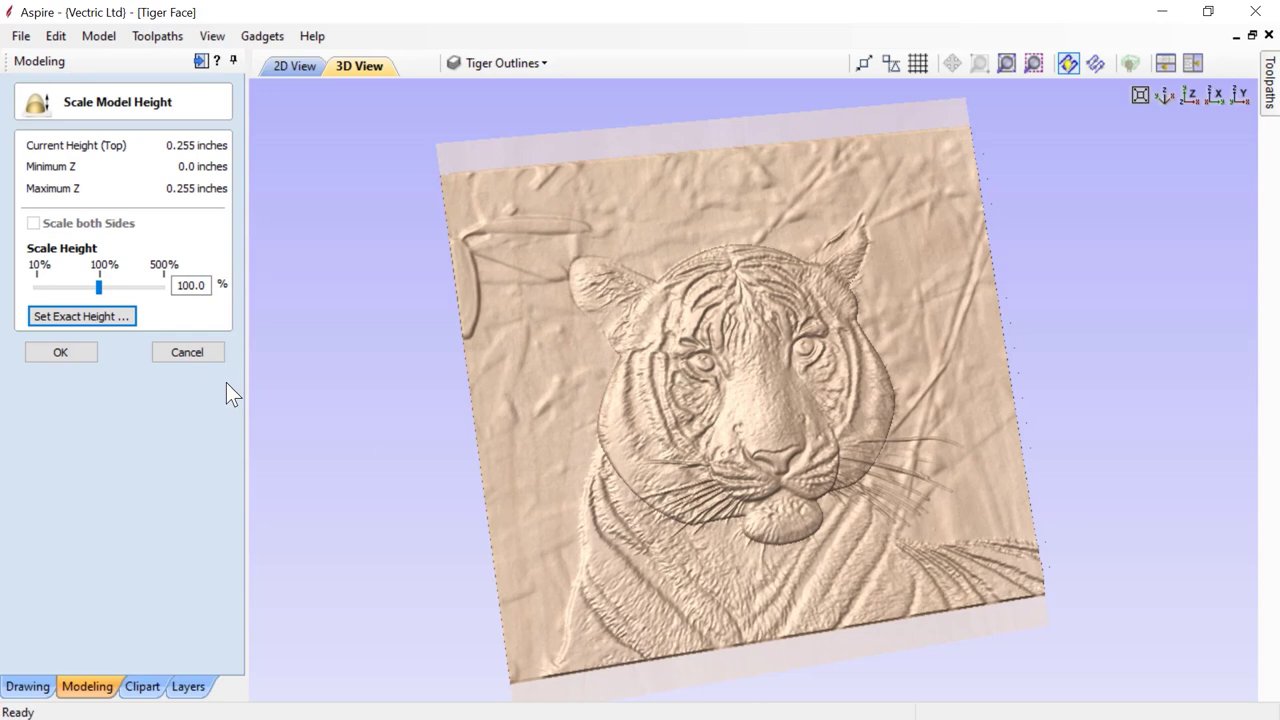
left_click_drag(410, 544, 219, 381)
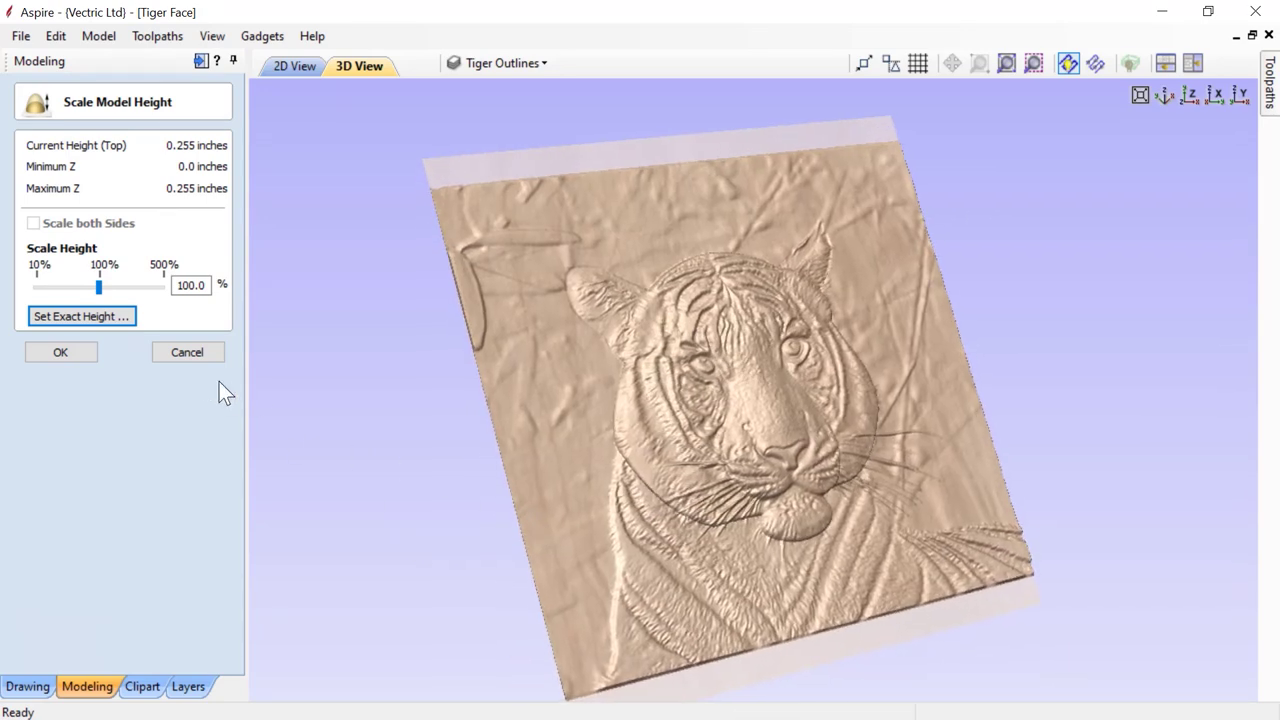
left_click(87, 354)
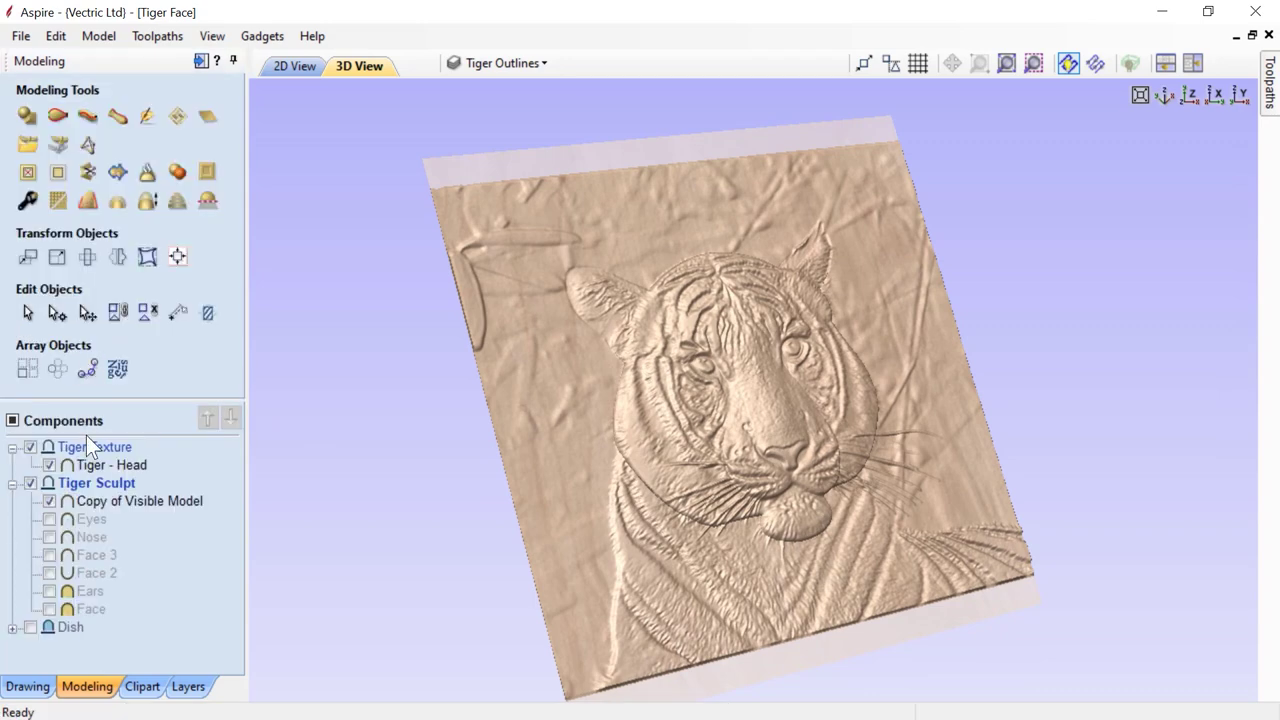
Step: Show the Dish level again and check the rescaled tiger in the dish from a steep angle and from straight above
left_click(31, 627)
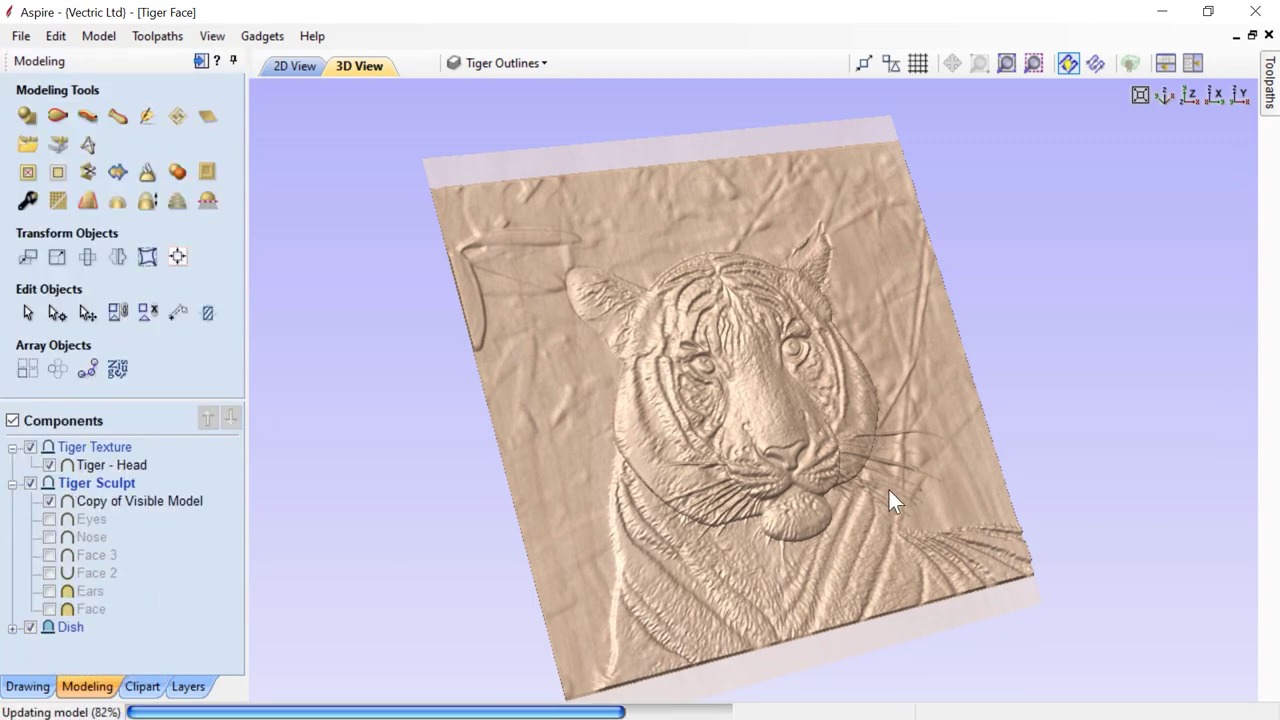
left_click_drag(851, 514, 860, 448)
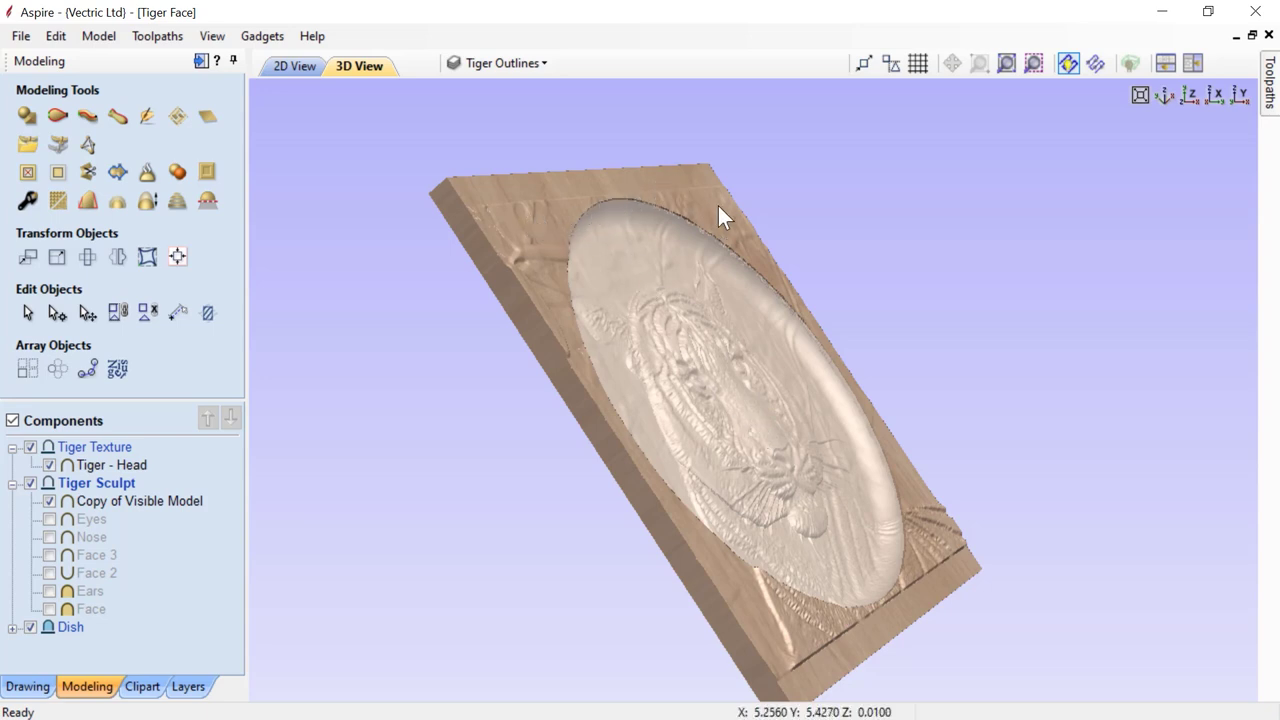
left_click_drag(647, 434, 655, 480)
left_click(1189, 97)
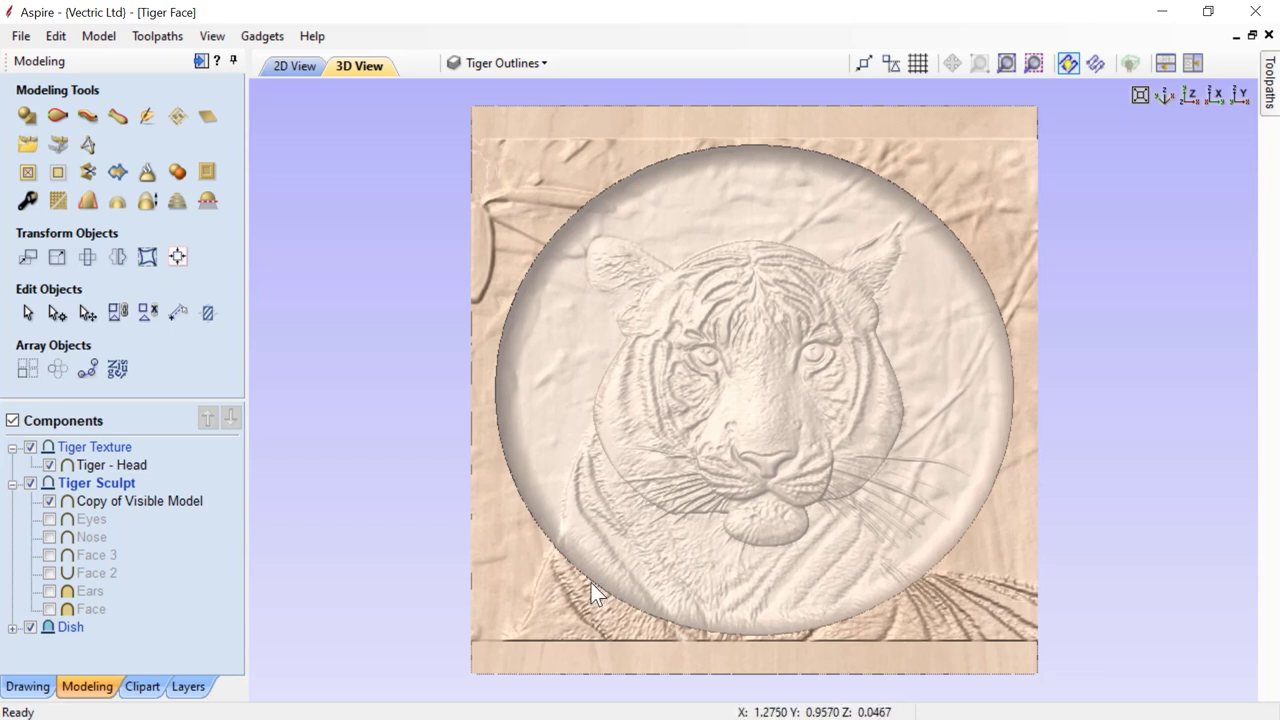
scroll(587, 584, "down", 1)
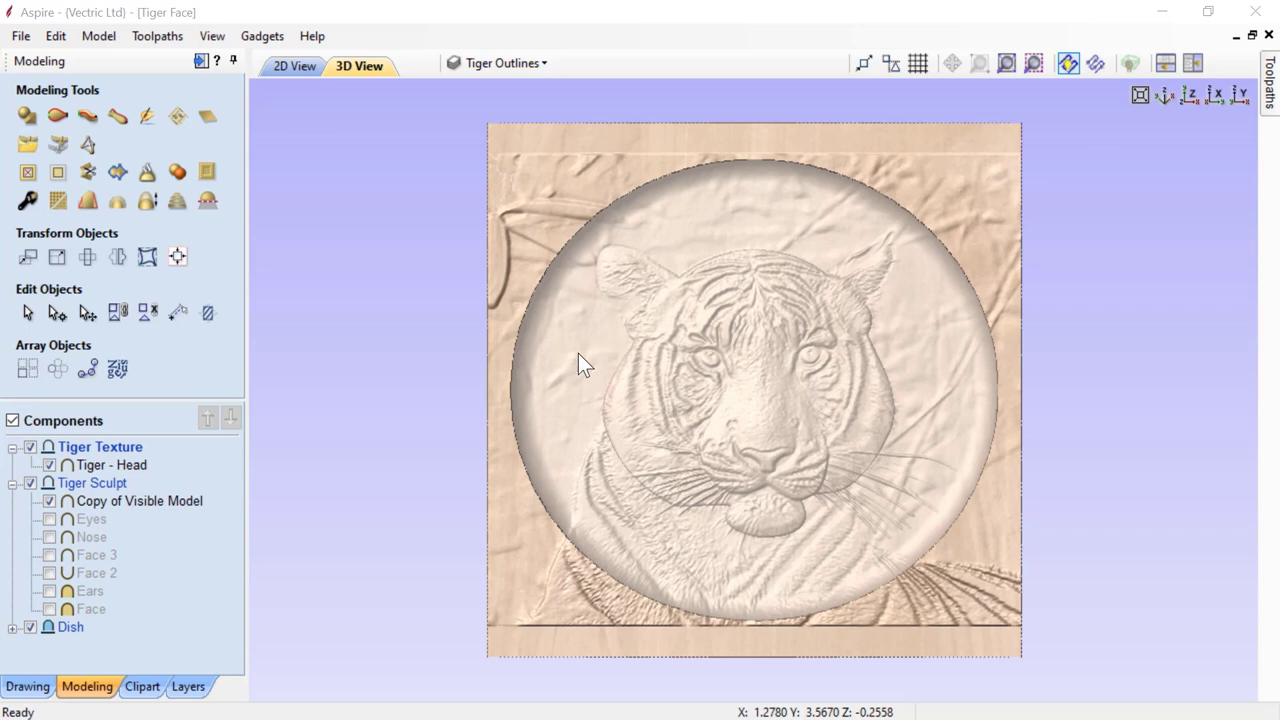
Step: Hide the Tiger Sculpt, Dish and Tiger Texture levels and collapse both tiger levels in the component tree
left_click(30, 483)
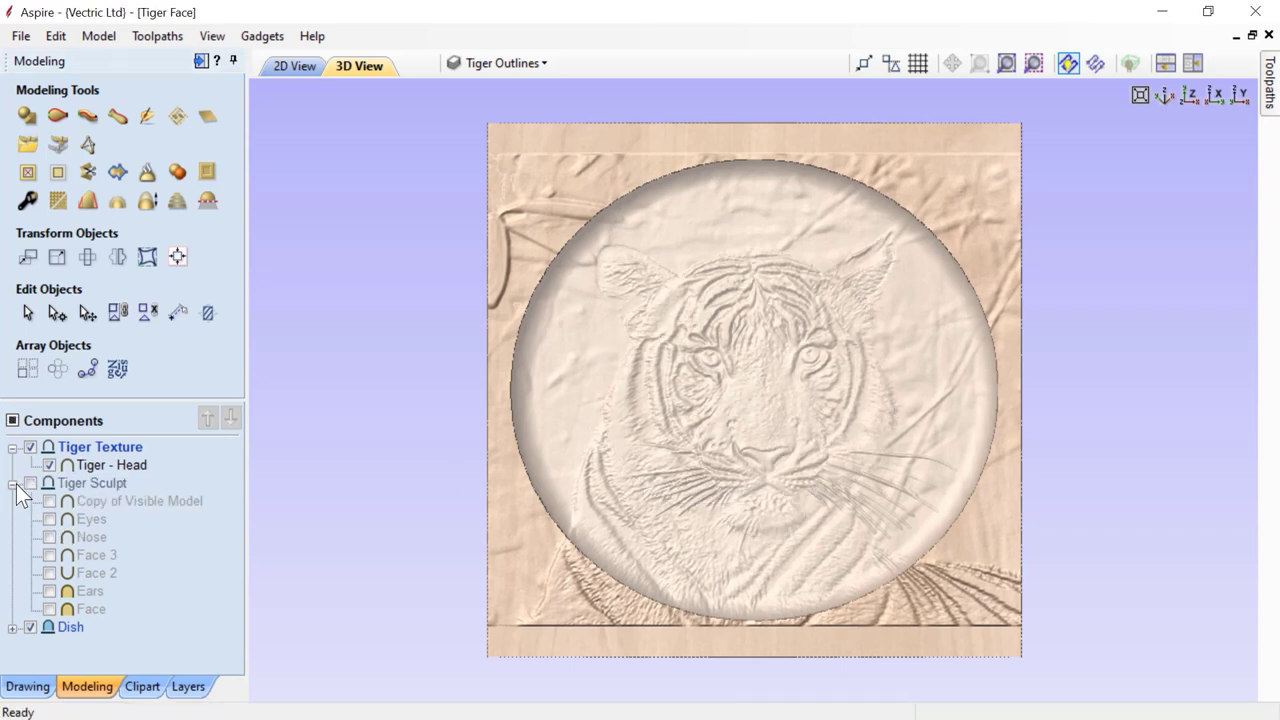
left_click(12, 484)
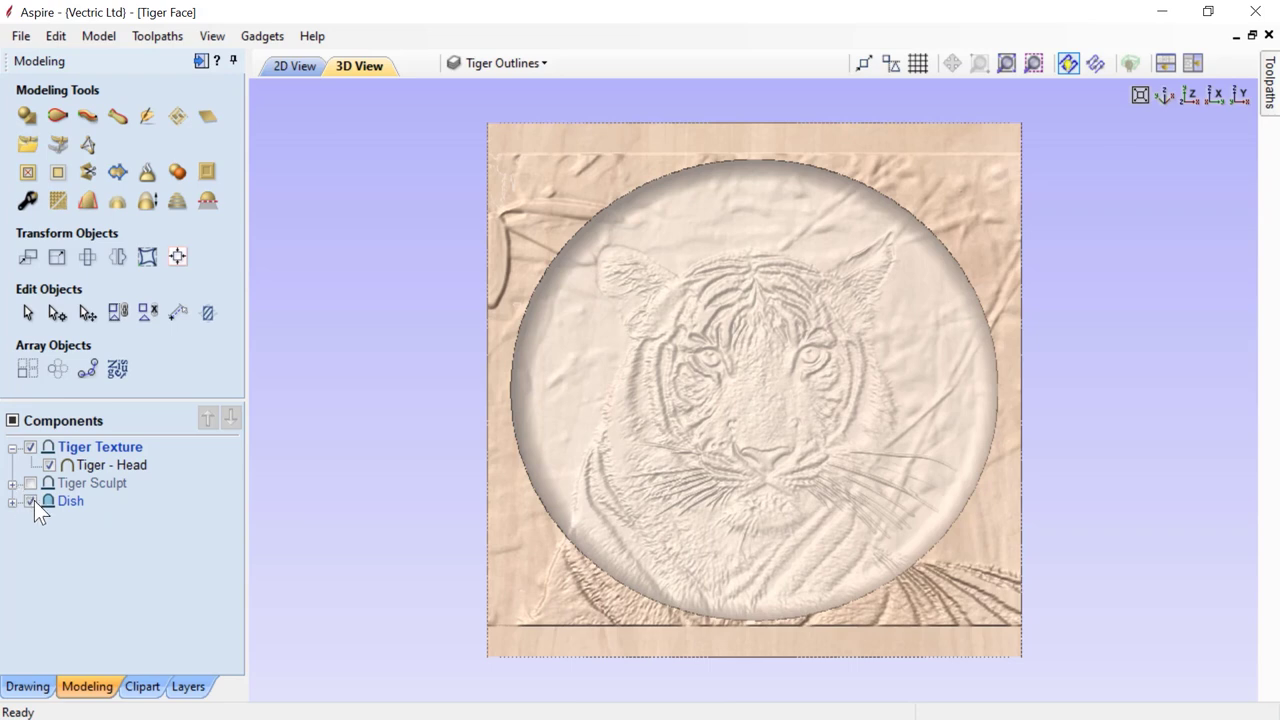
left_click(31, 502)
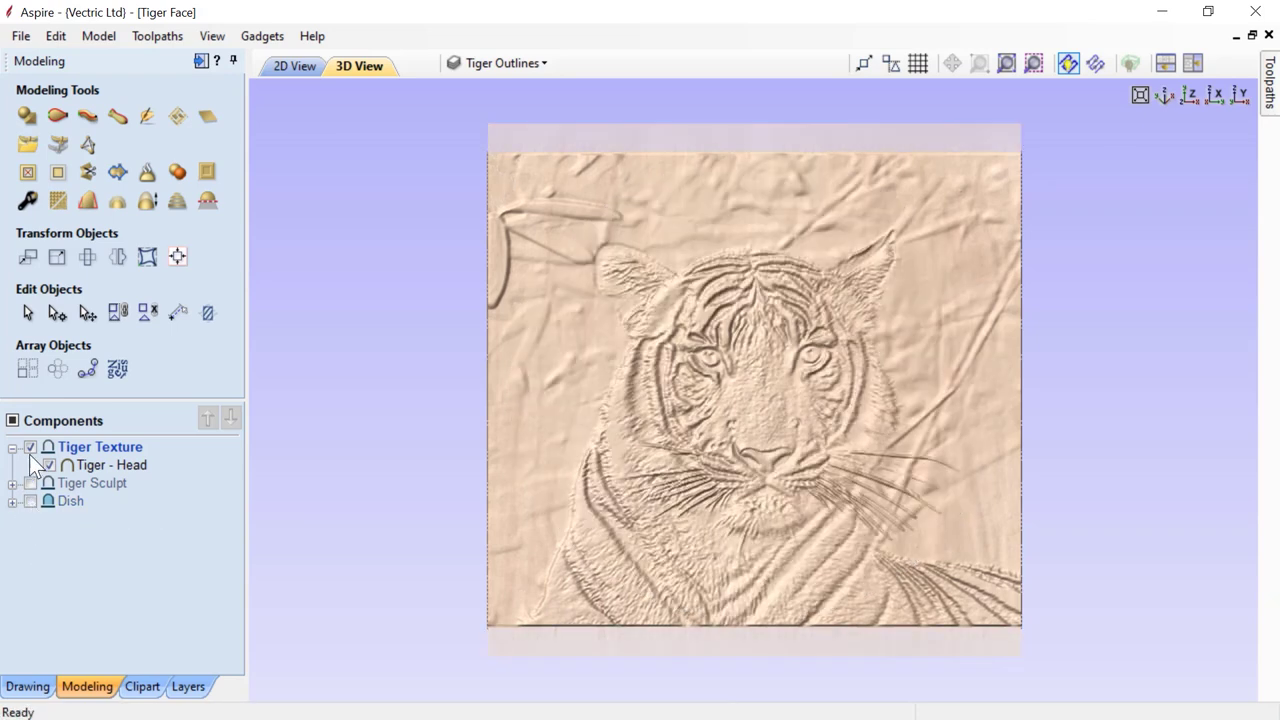
left_click(30, 447)
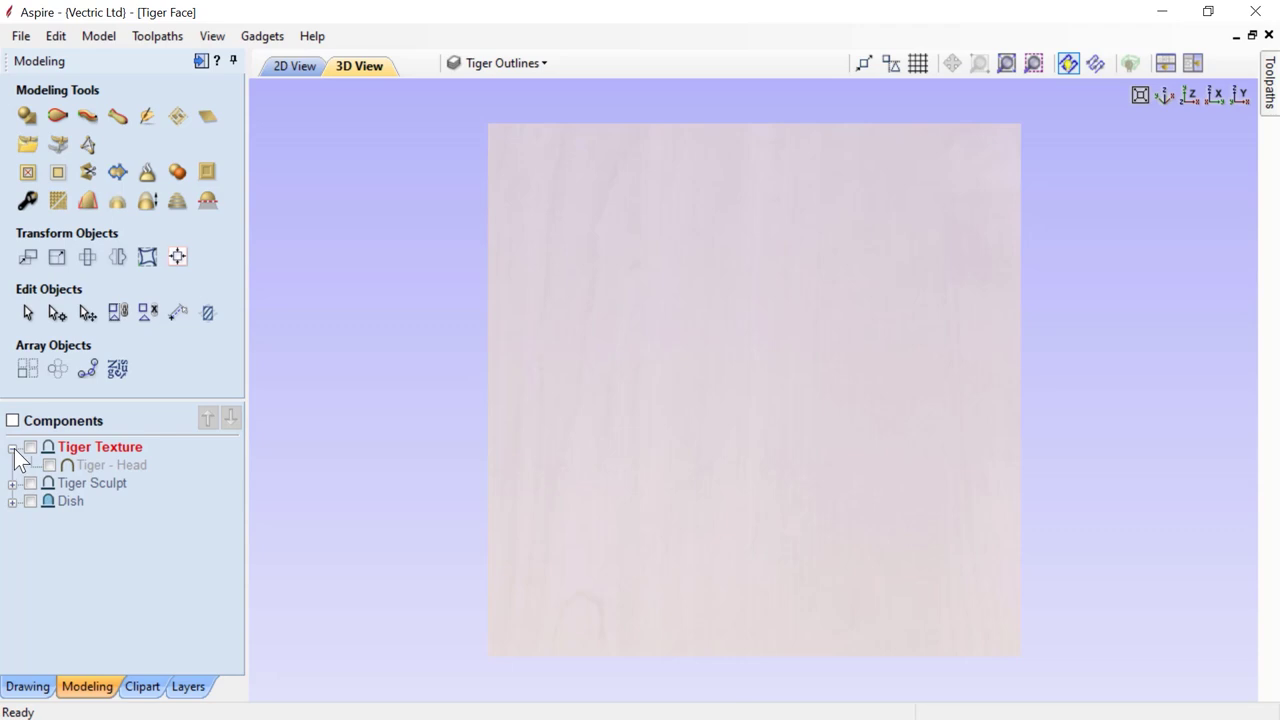
left_click(12, 448)
Step: Insert a new component level above Tiger Texture and name it Multi Dish
right_click(79, 454)
mouse_move(97, 489)
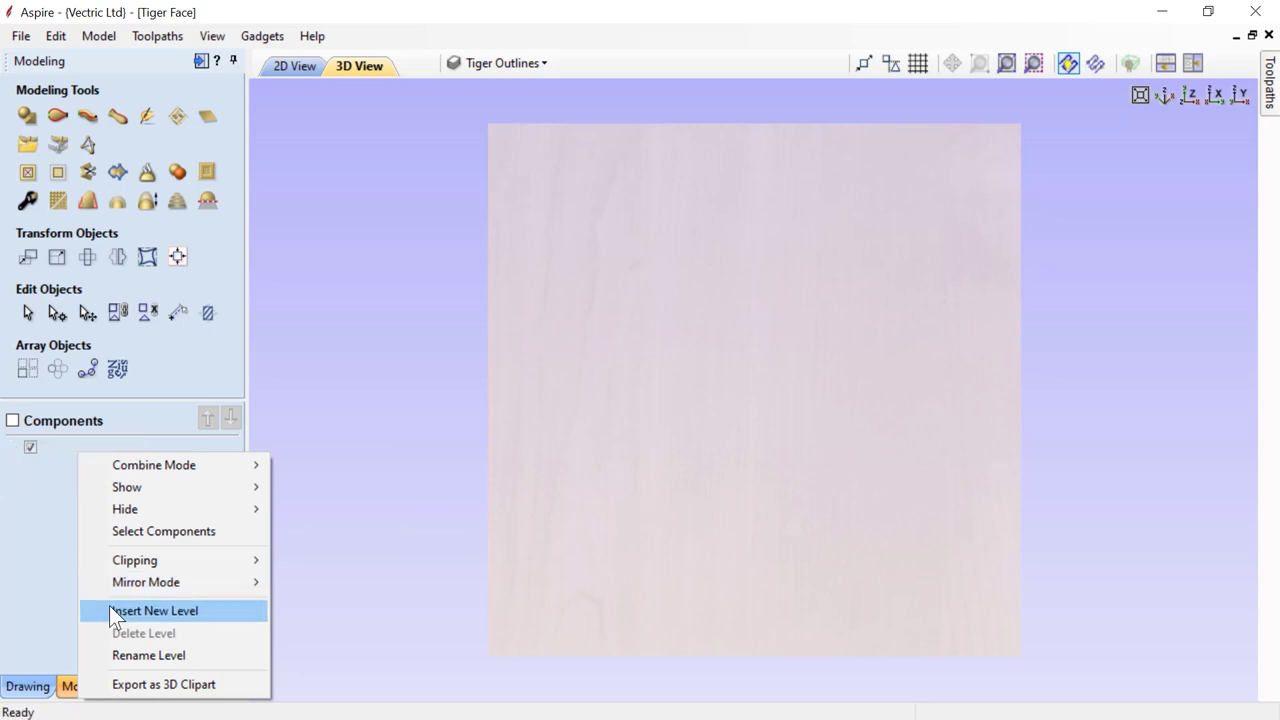
left_click(109, 605)
right_click(95, 446)
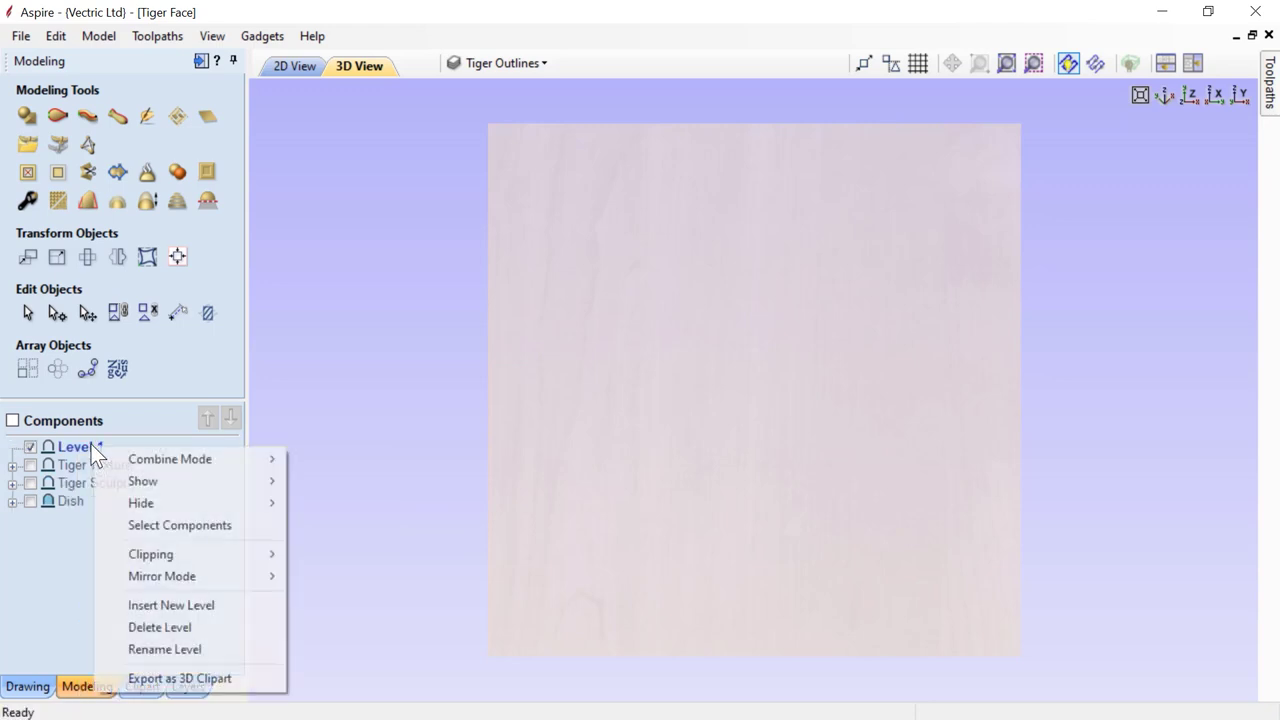
left_click(153, 646)
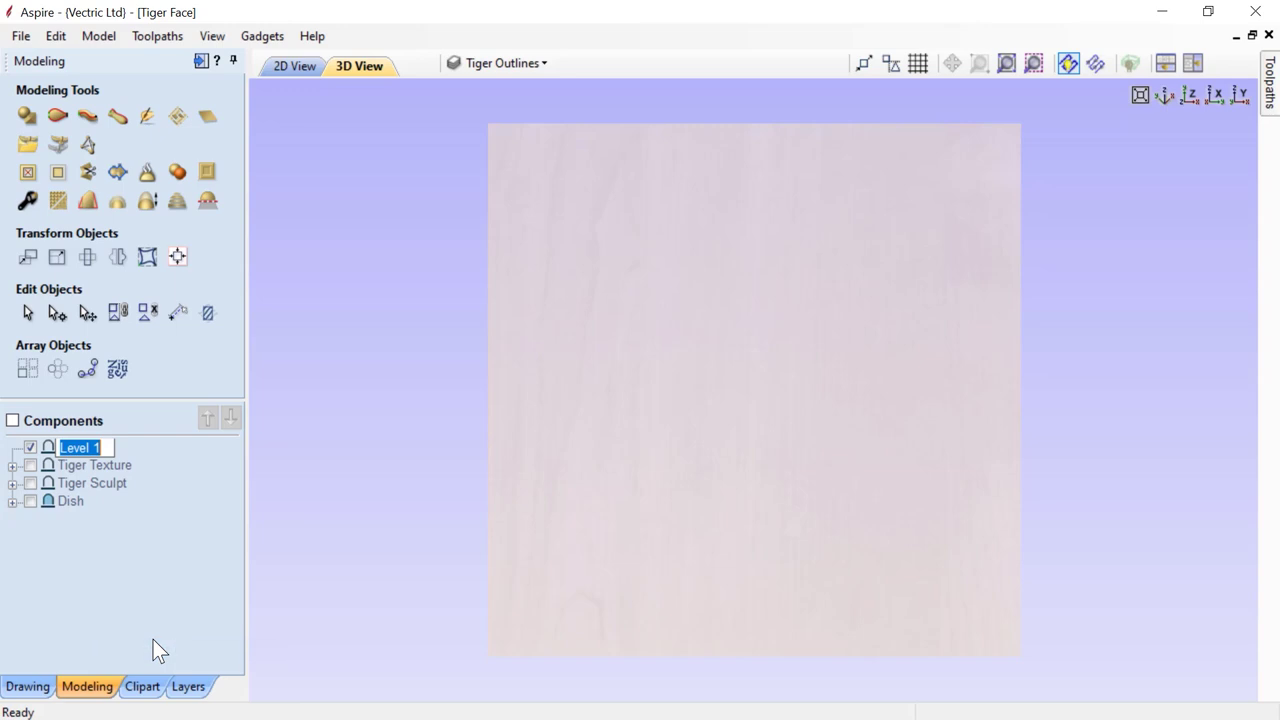
type("Multi")
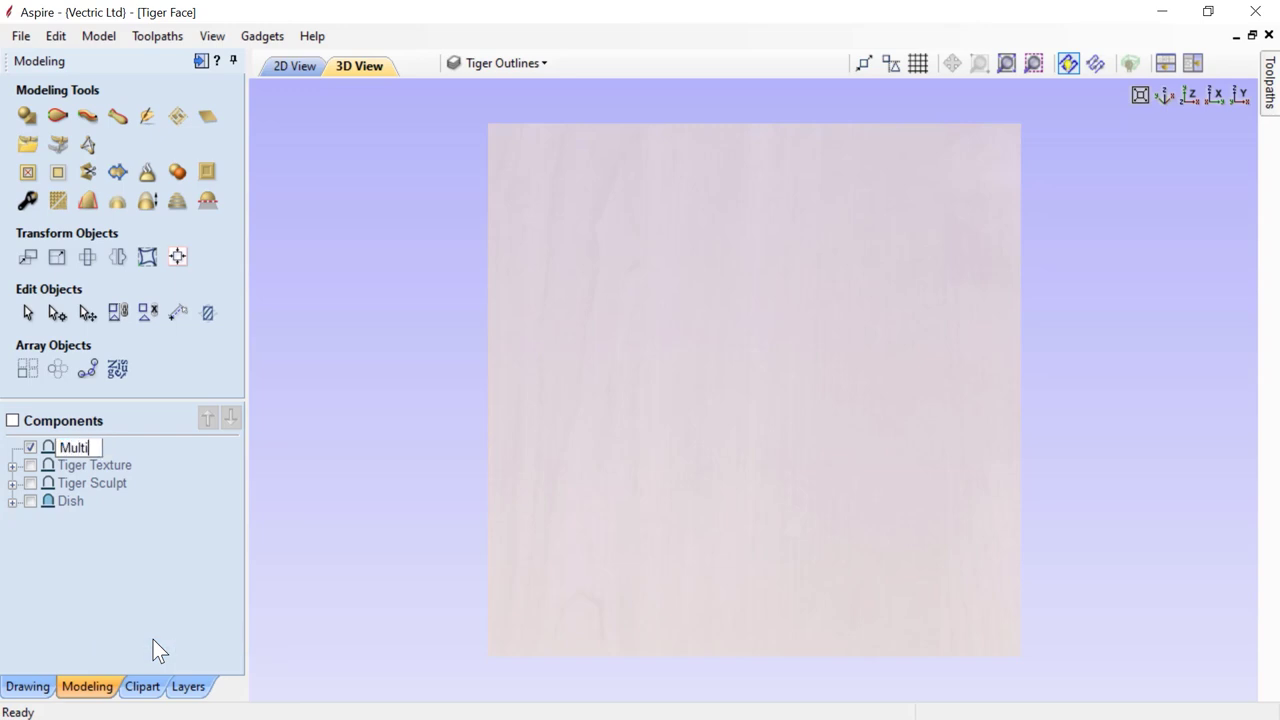
type(" Dish")
key("Return")
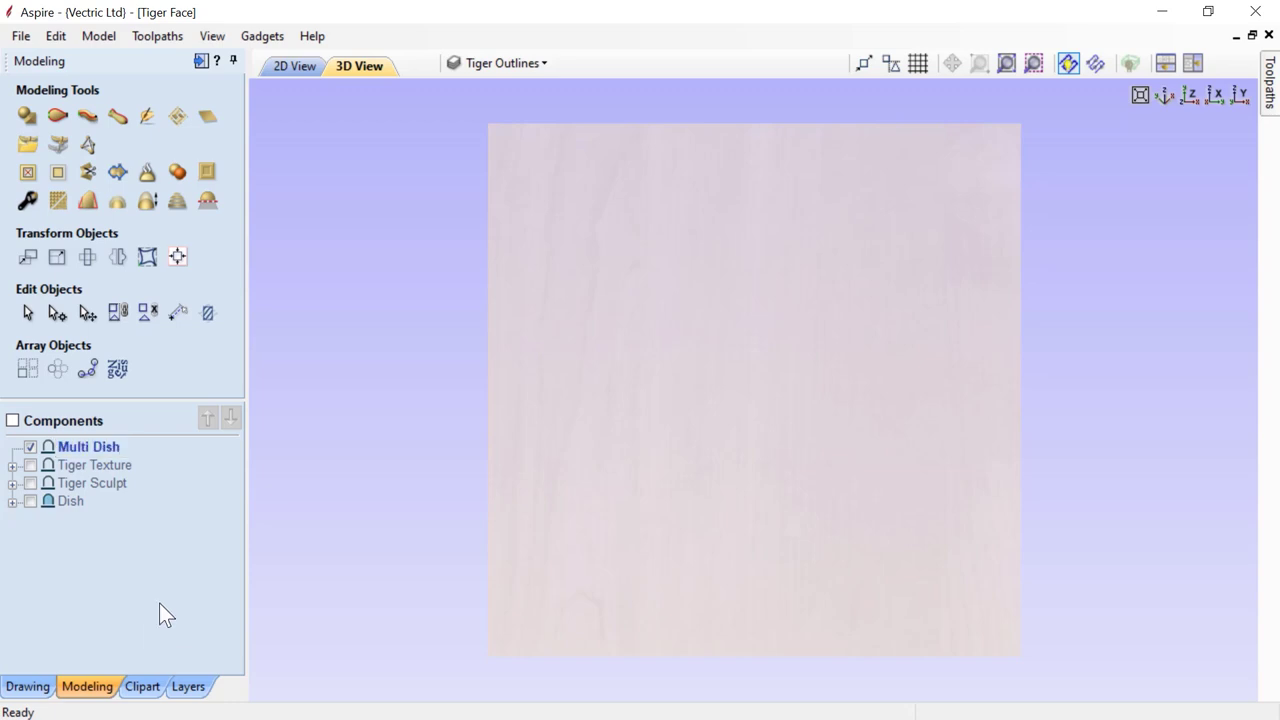
Step: Copy the Zero Plane and Flat_Round_Circle components from the Dish level into Multi Dish, and collapse the Dish level
left_click(12, 502)
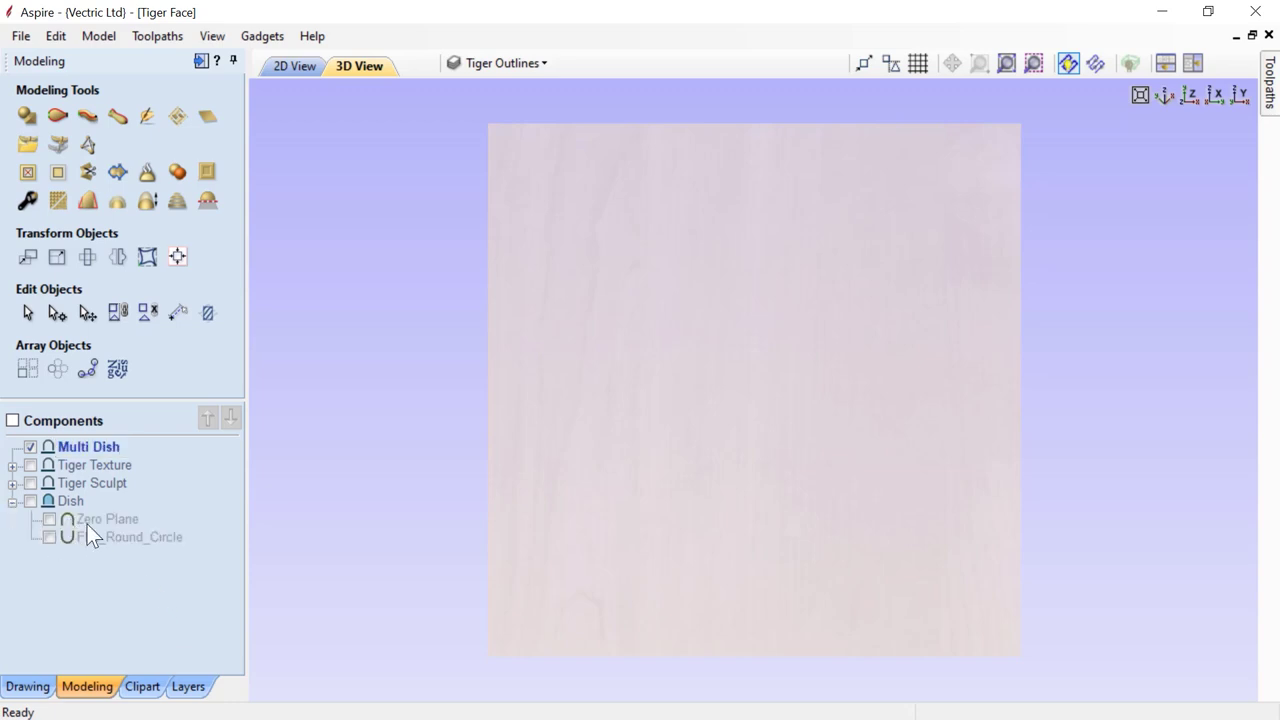
mouse_move(93, 542)
mouse_move(94, 445)
mouse_move(105, 521)
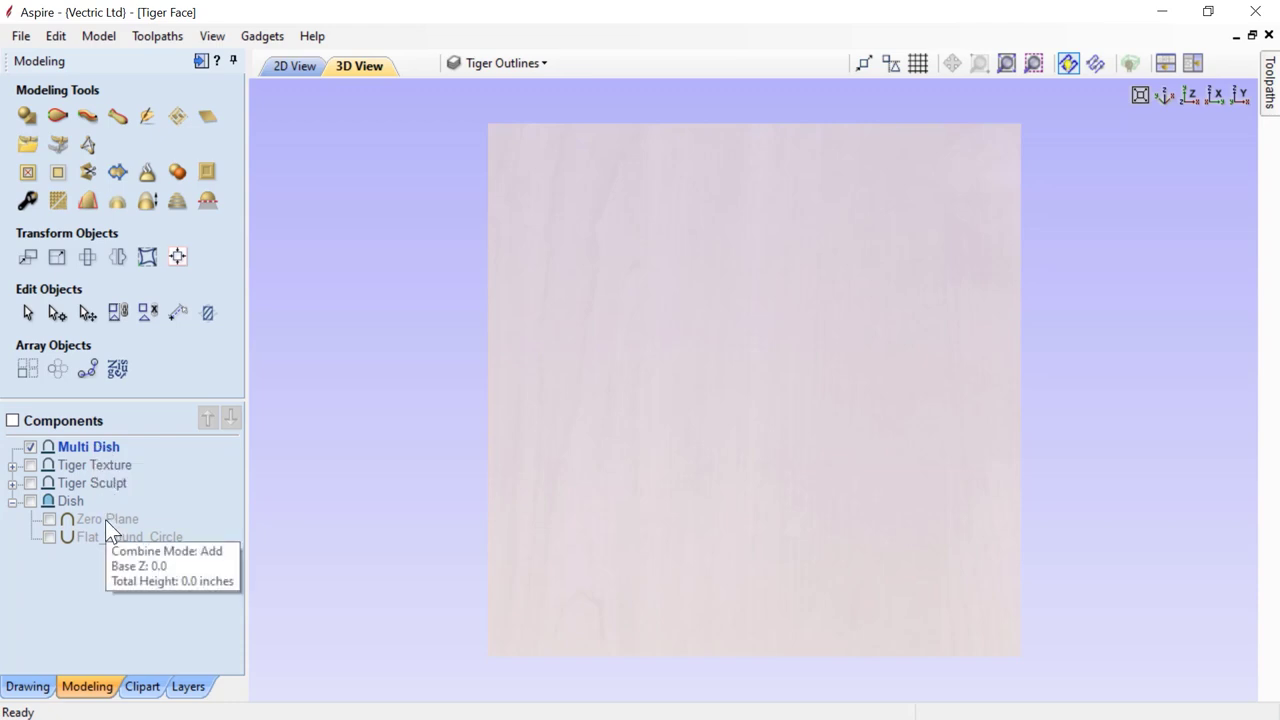
left_click(105, 519)
left_click(104, 535, "shift")
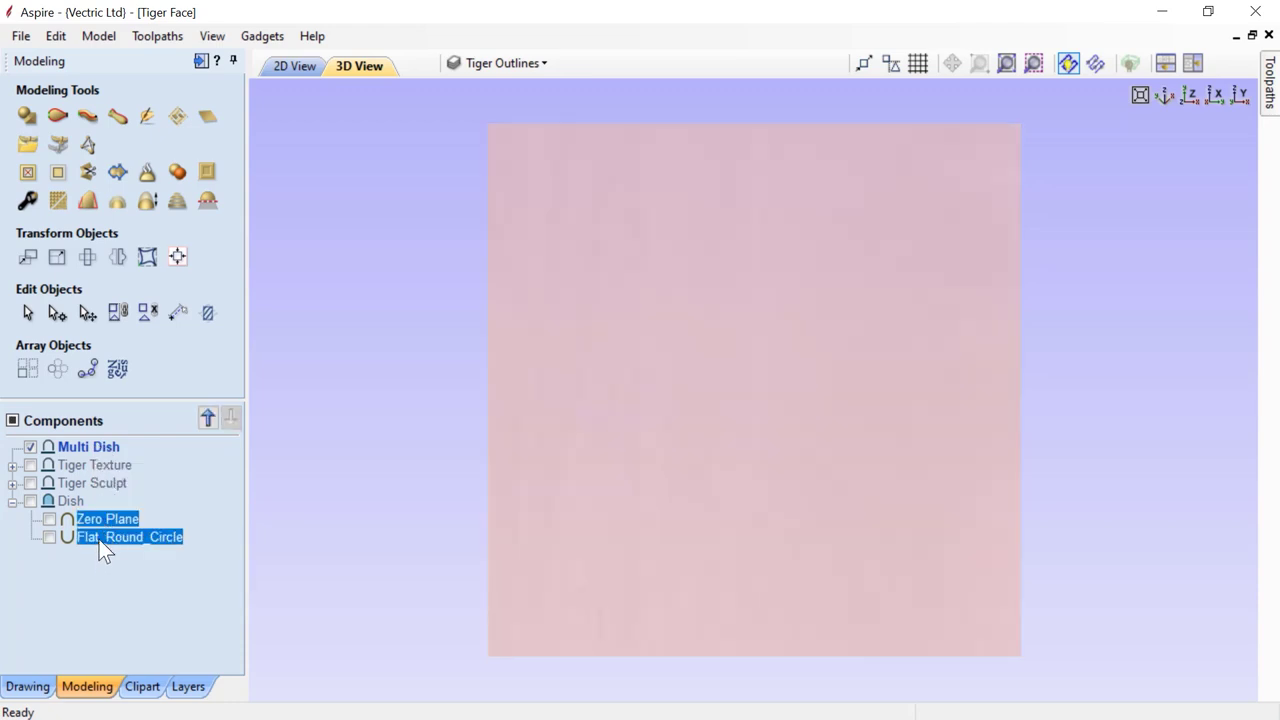
left_click_drag(99, 521, 106, 468)
mouse_move(66, 454)
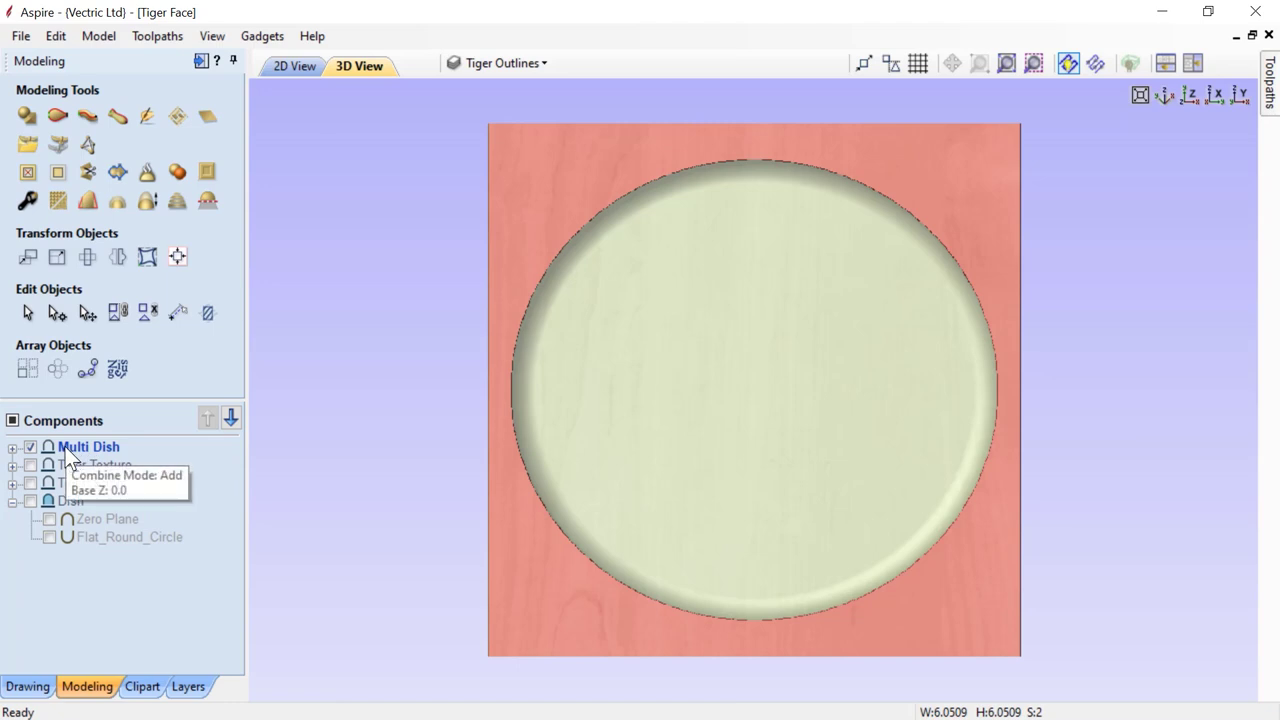
left_click(12, 501)
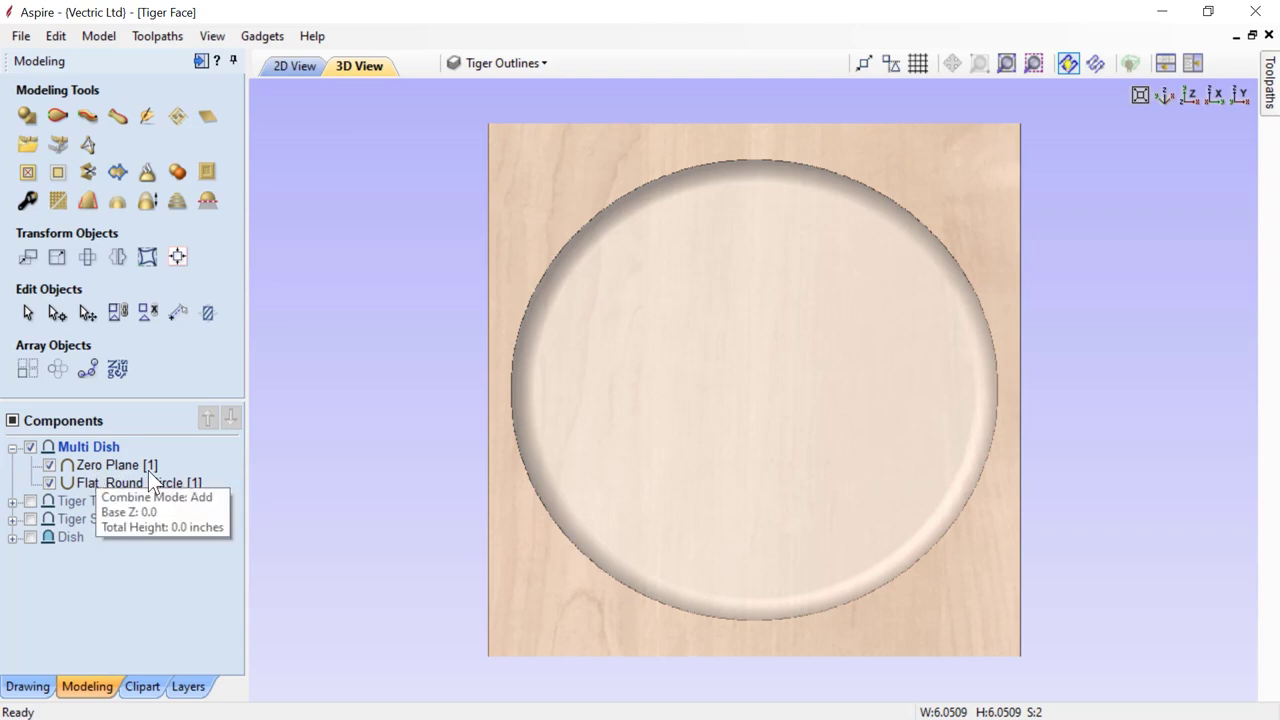
Step: Rename the copied Zero Plane [1] component in the Multi Dish level as Zero Plane
mouse_move(93, 484)
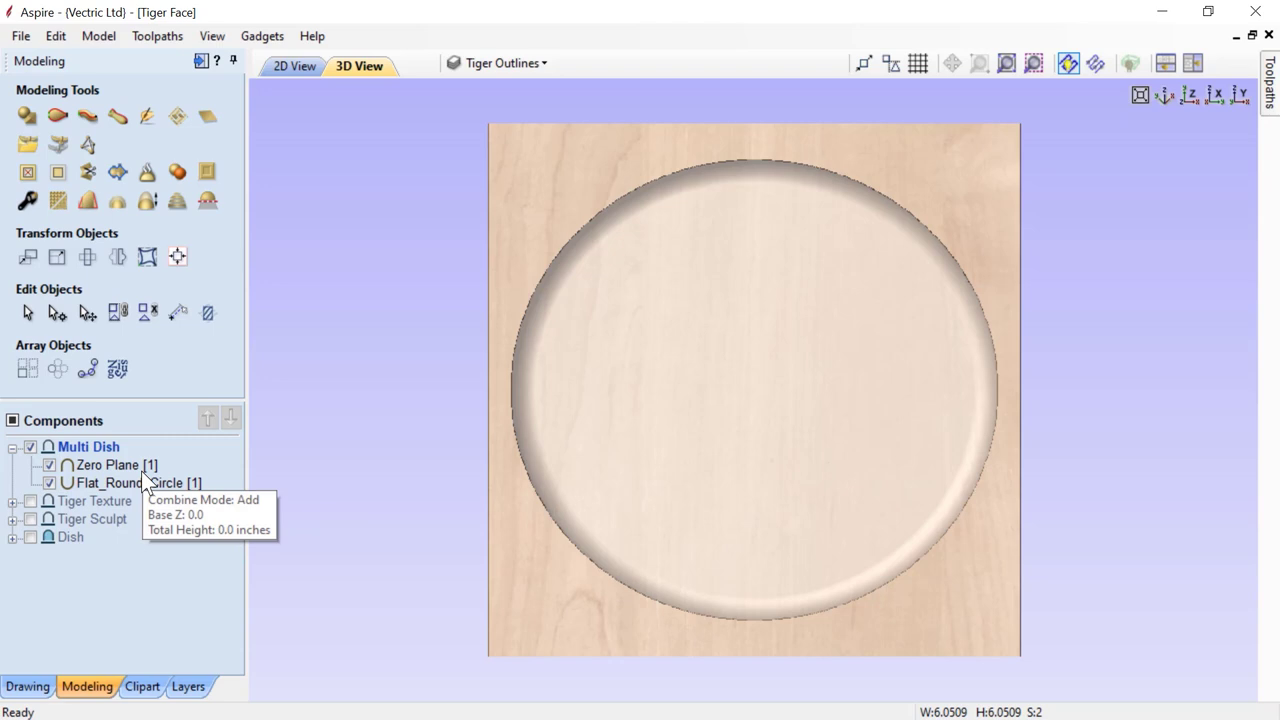
left_click(141, 471)
right_click(141, 471)
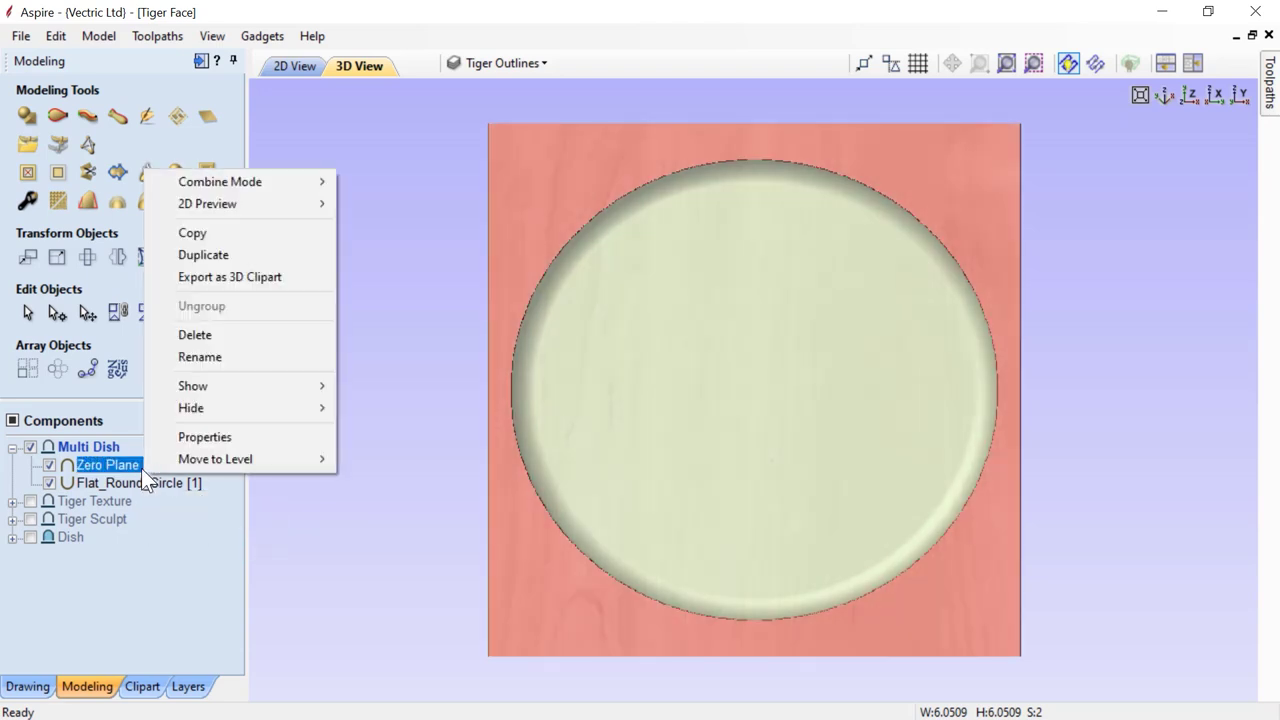
left_click(200, 357)
left_click_drag(135, 466, 141, 466)
left_click(143, 466)
key("Delete")
key("Delete")
key("Delete")
key("Delete")
key("Return")
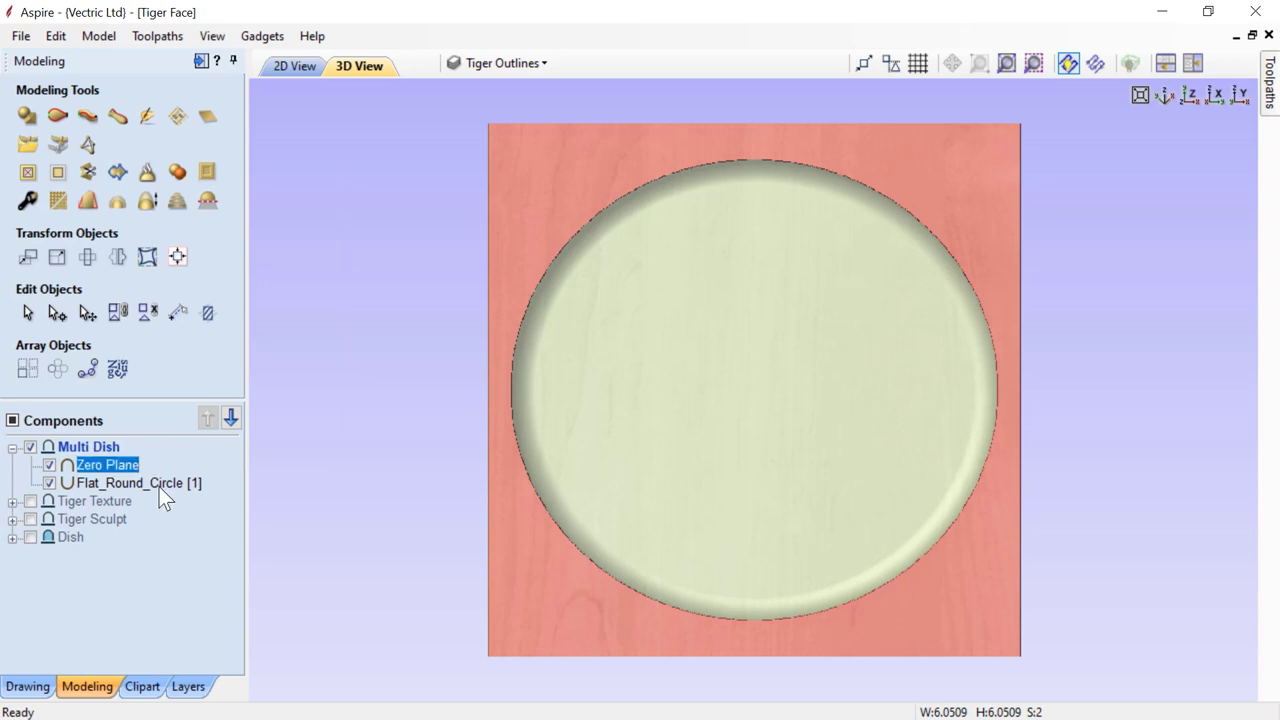
Step: Rename the copied Flat_Round_Circle [1] component in the Multi Dish level as Flat_Round_Circle
left_click(159, 487)
right_click(159, 487)
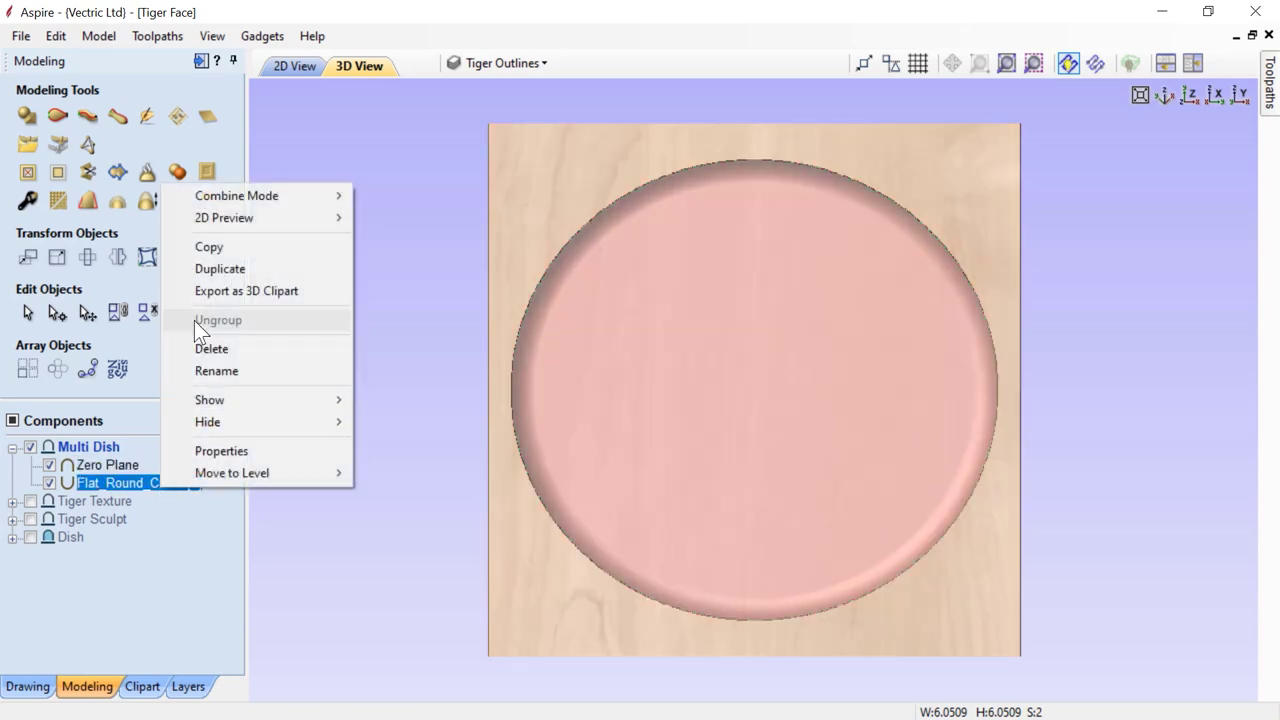
left_click(206, 374)
left_click(188, 484)
left_click_drag(186, 484, 220, 484)
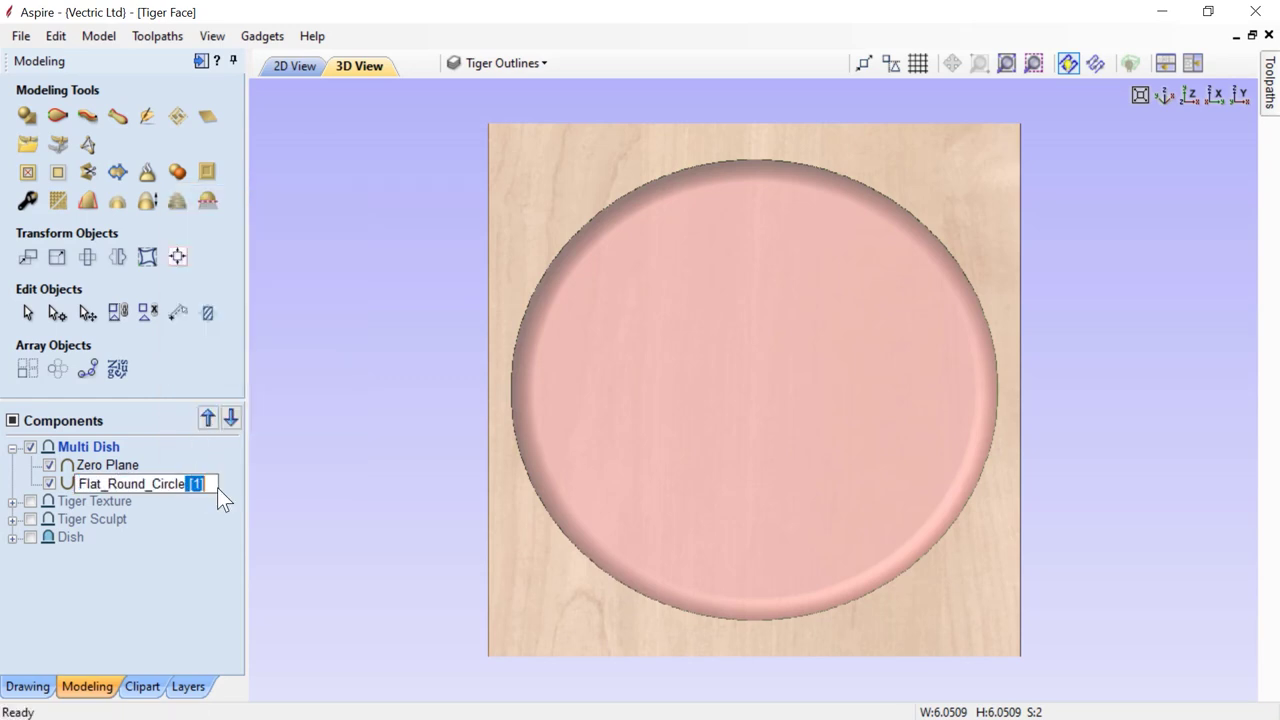
key("Delete")
left_click(207, 515)
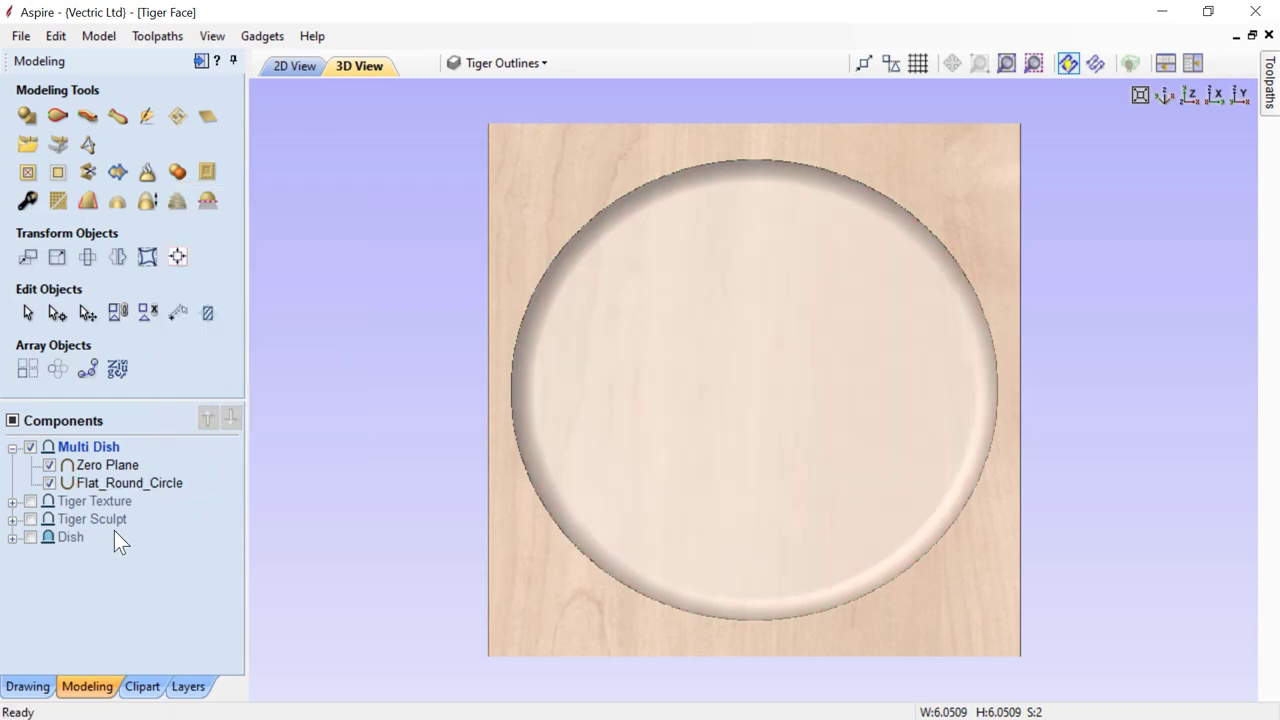
Step: Set the combine mode of the Flat_Round_Circle component in Multi Dish to Add
mouse_move(75, 491)
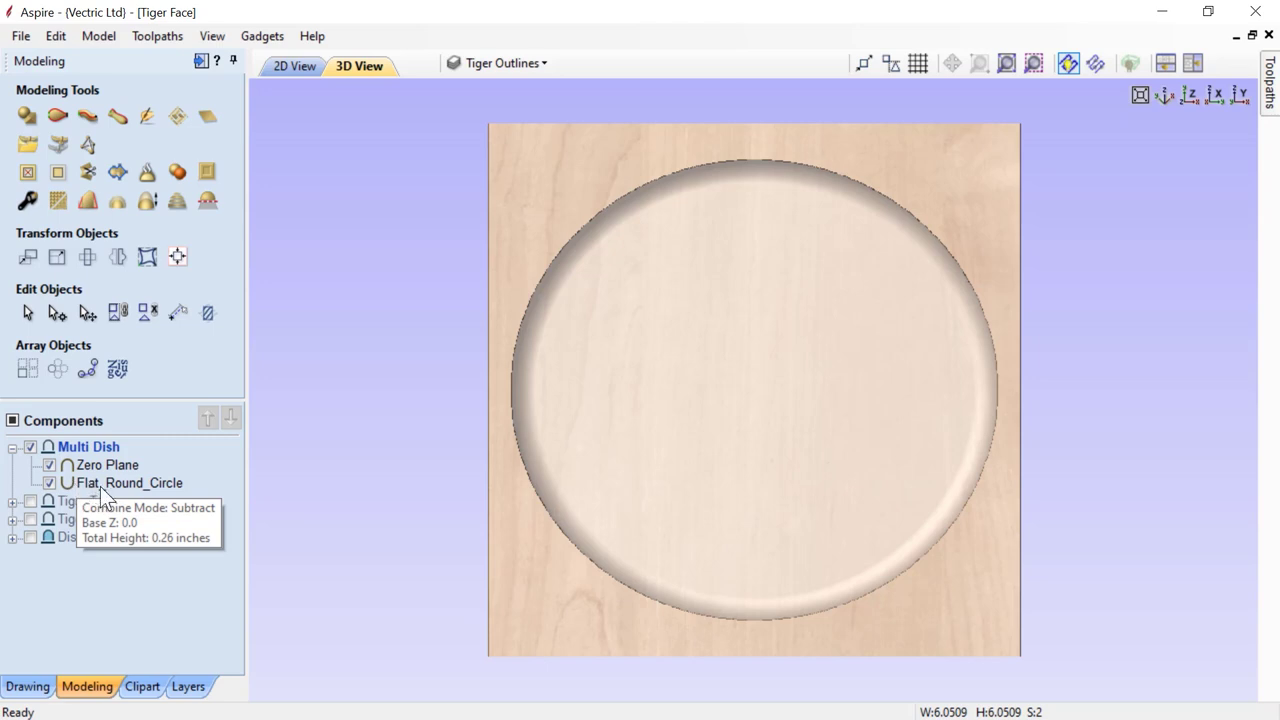
right_click(100, 486)
mouse_move(206, 195)
left_click(350, 201)
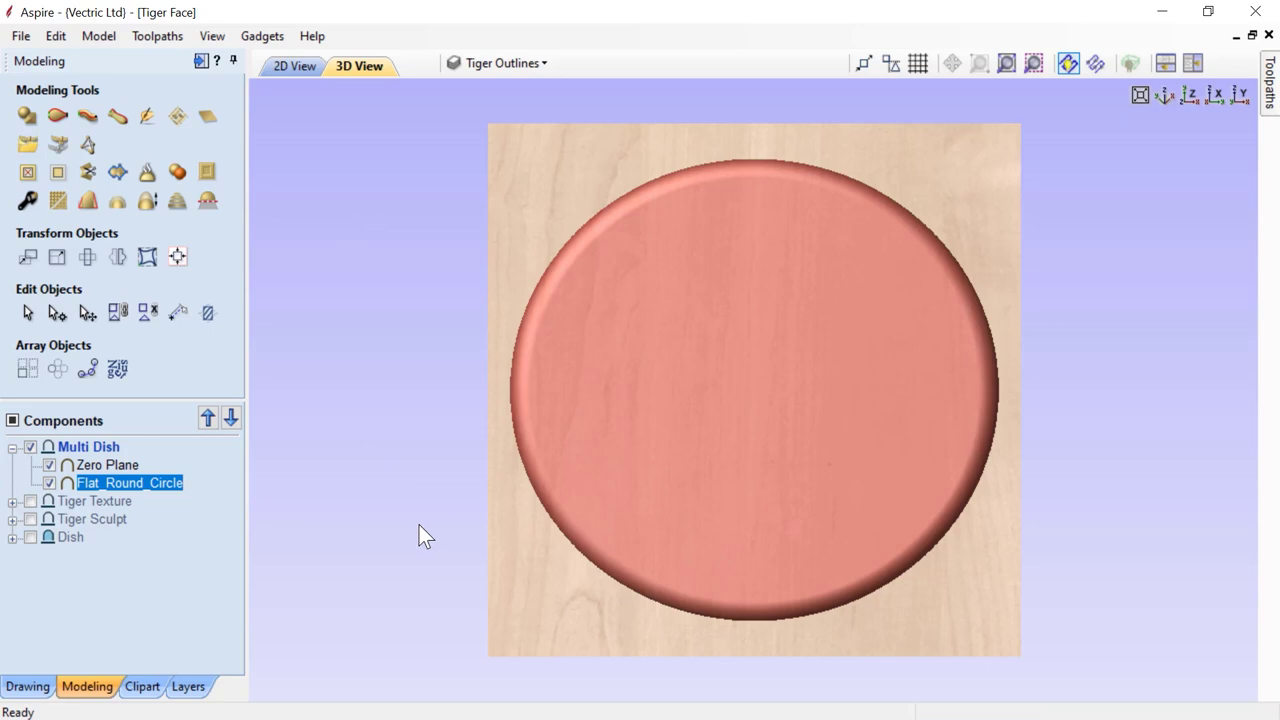
Step: Set the shape height of the Multi Dish level's Flat_Round_Circle component to 1 inch and close its properties
mouse_move(144, 488)
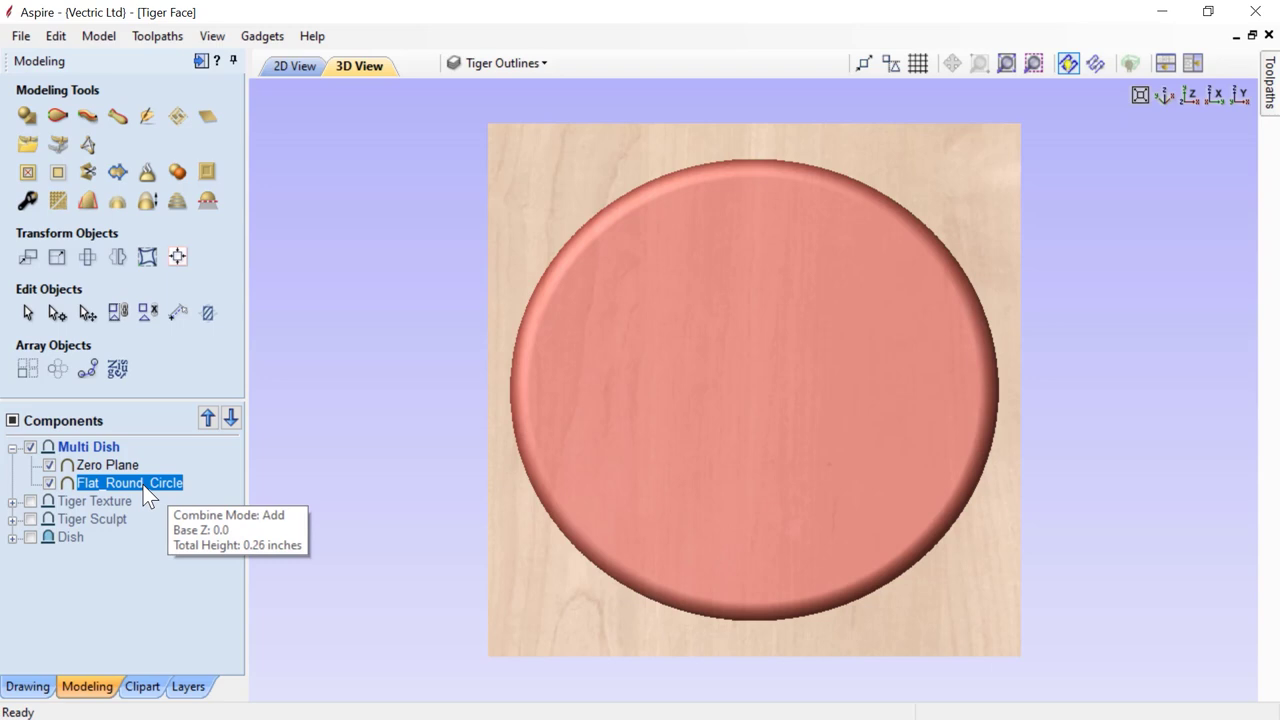
left_click(31, 212)
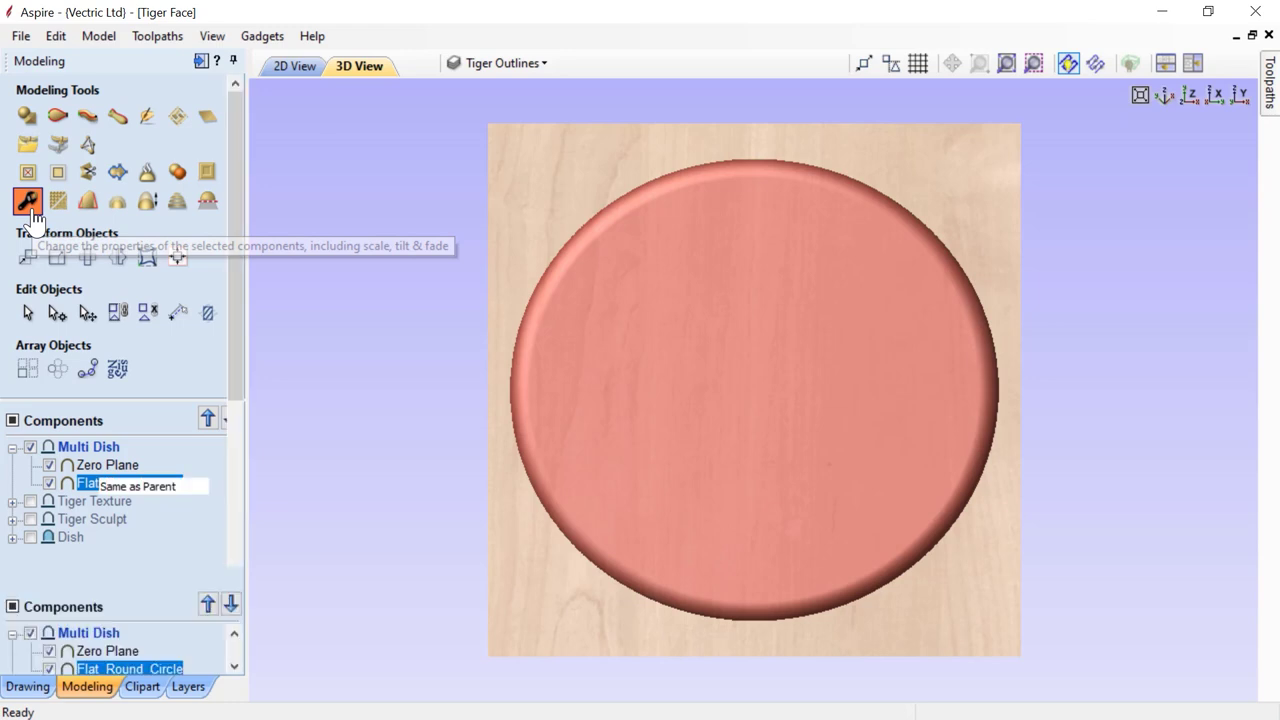
double_click(138, 232)
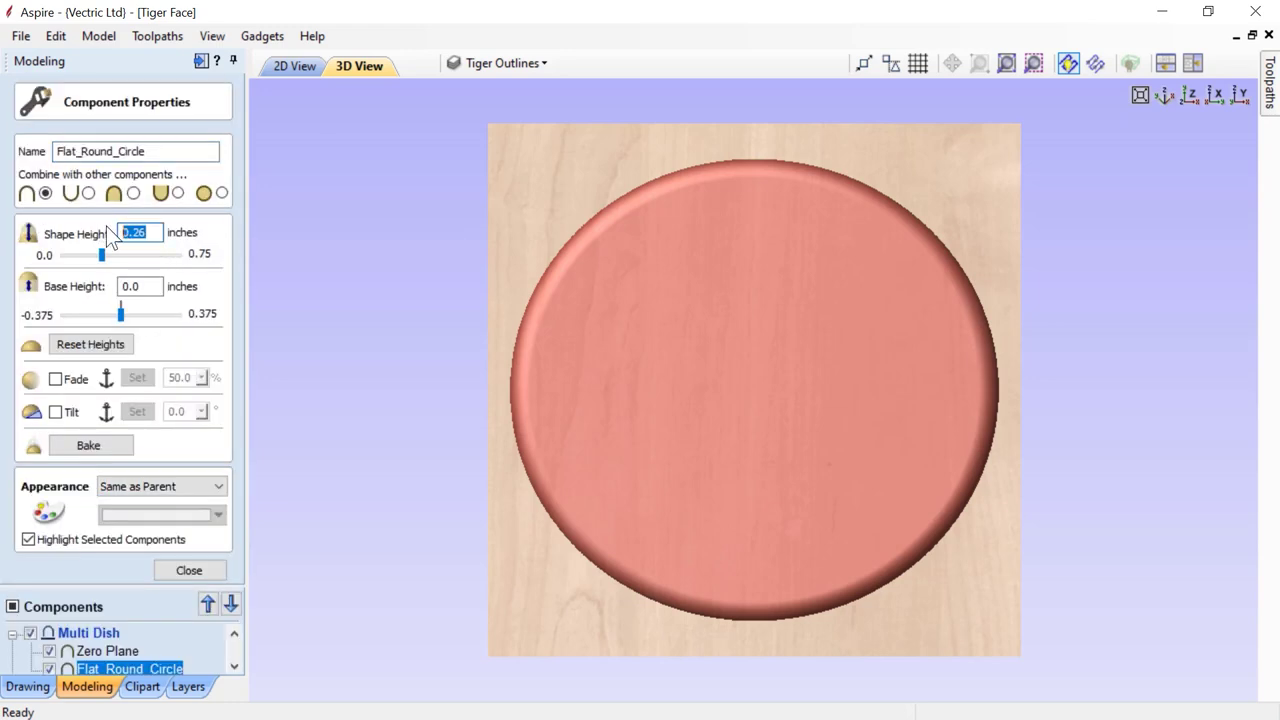
type("1")
key("Return")
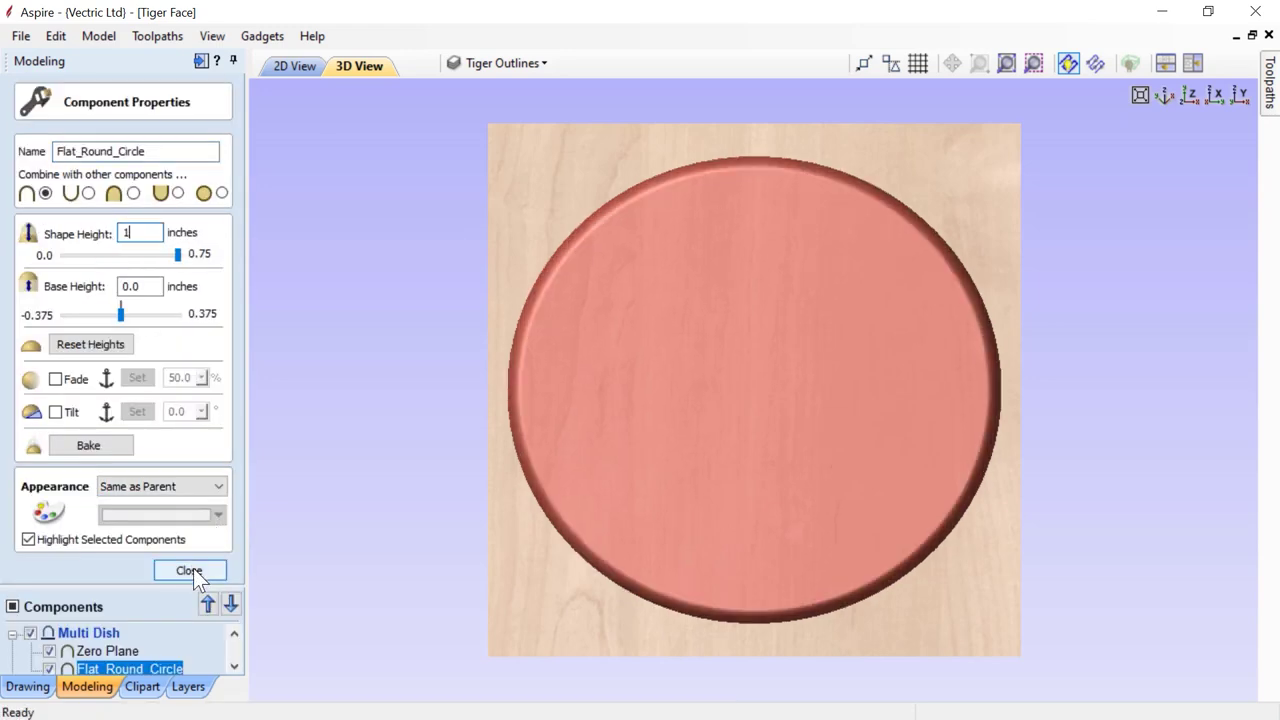
left_click(189, 570)
Step: Show the Tiger Texture and Tiger Sculpt levels and check the tiger on the raised disc at an angle
left_click_drag(415, 594, 608, 608)
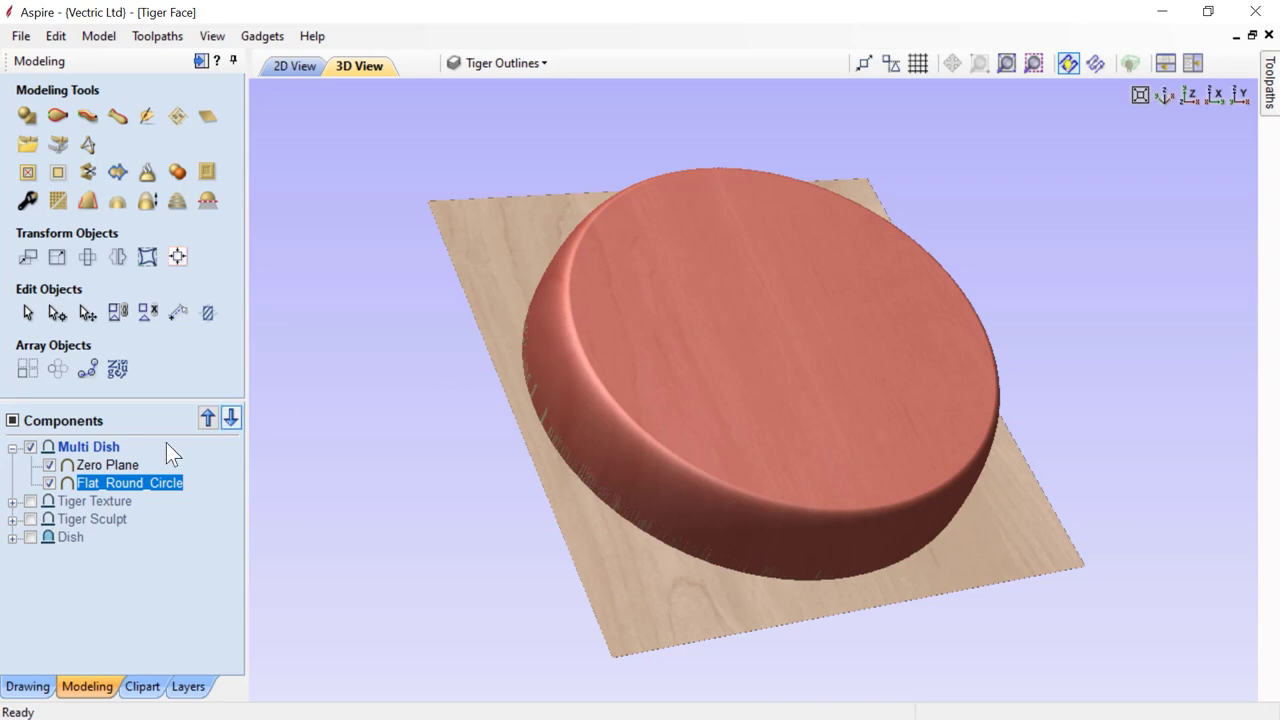
left_click(29, 502)
left_click(29, 520)
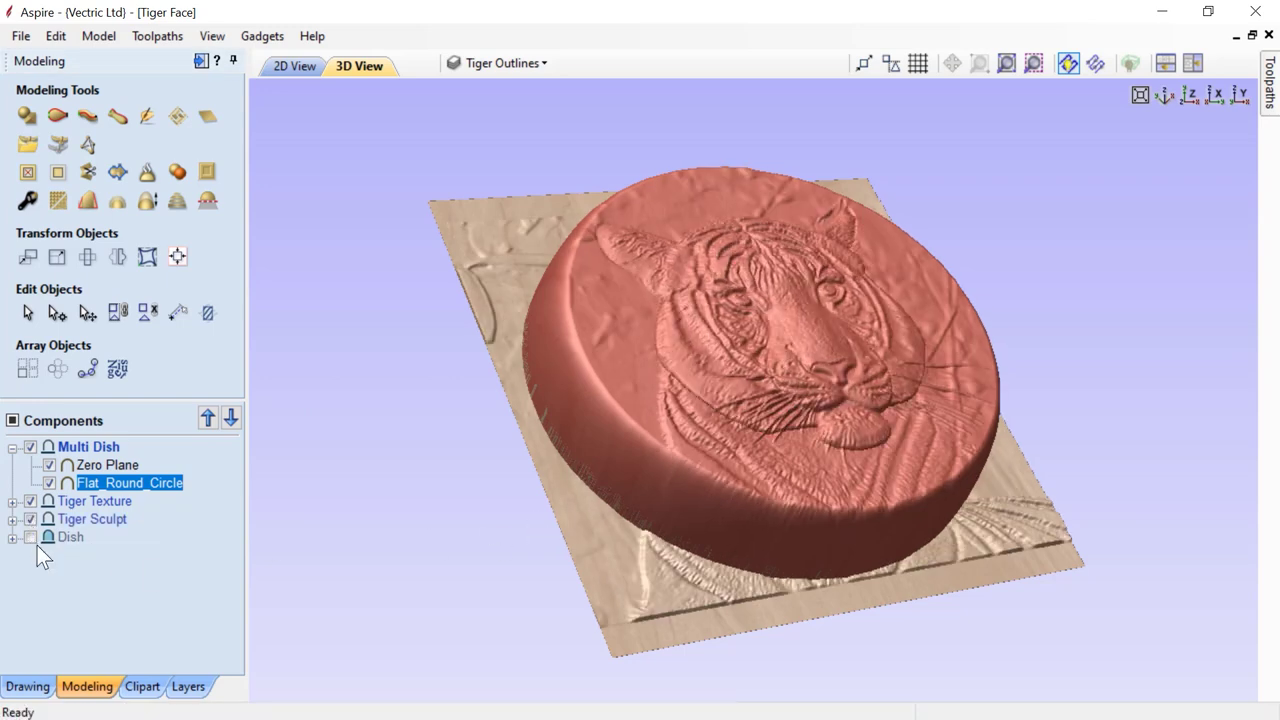
left_click_drag(528, 537, 420, 570)
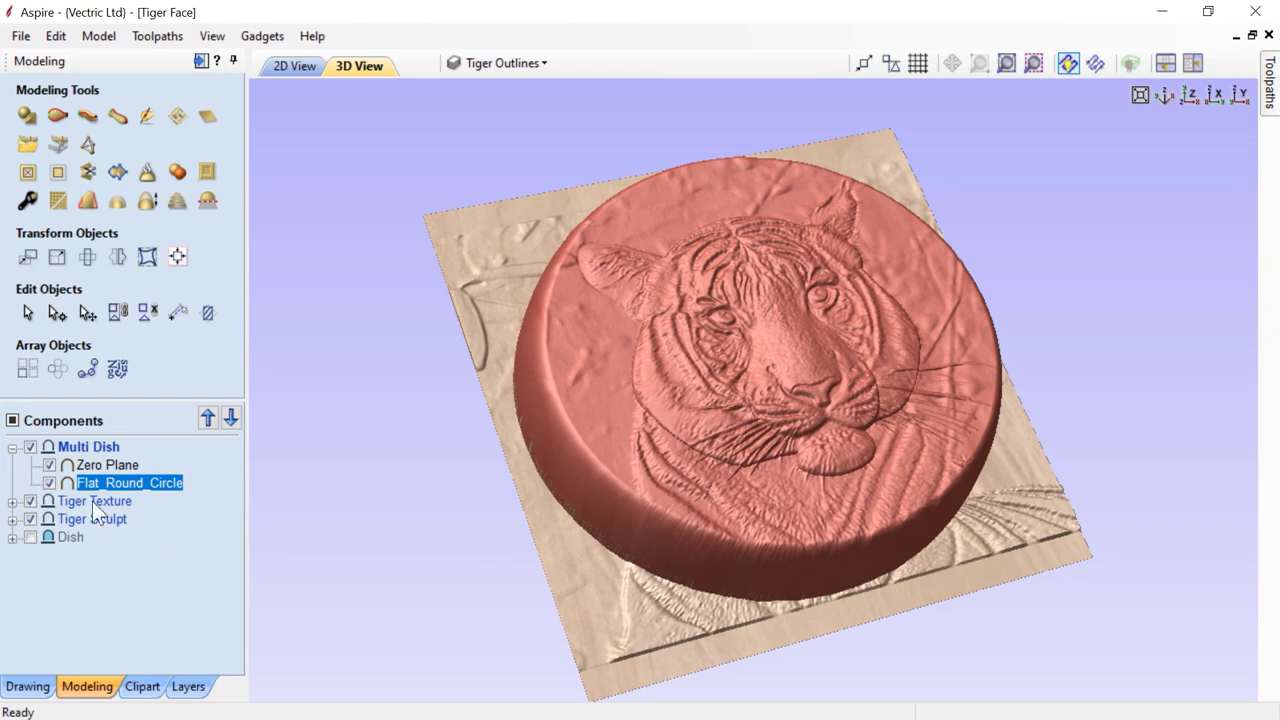
mouse_move(483, 520)
left_mouse_down()
mouse_move(474, 564)
mouse_move(494, 536)
left_mouse_up()
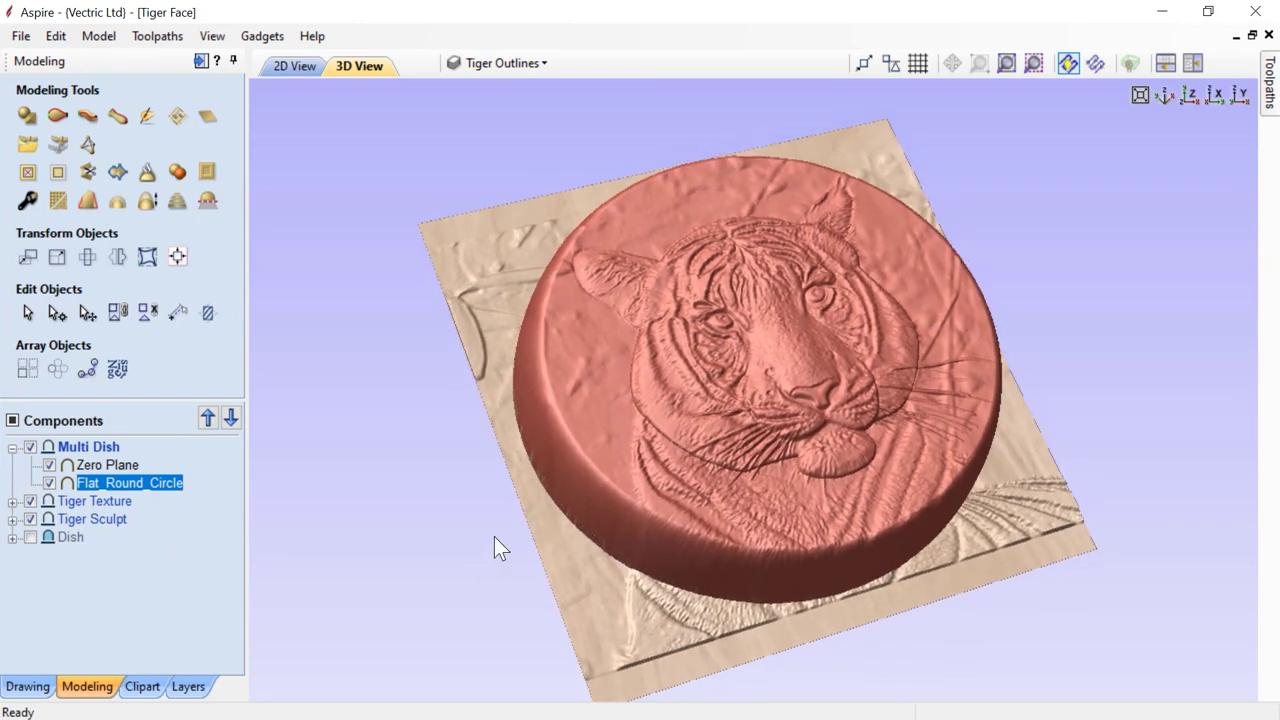
Step: Set the Multi Dish level's combine mode to Multiply and show the Dish level again
right_click(81, 448)
mouse_move(116, 460)
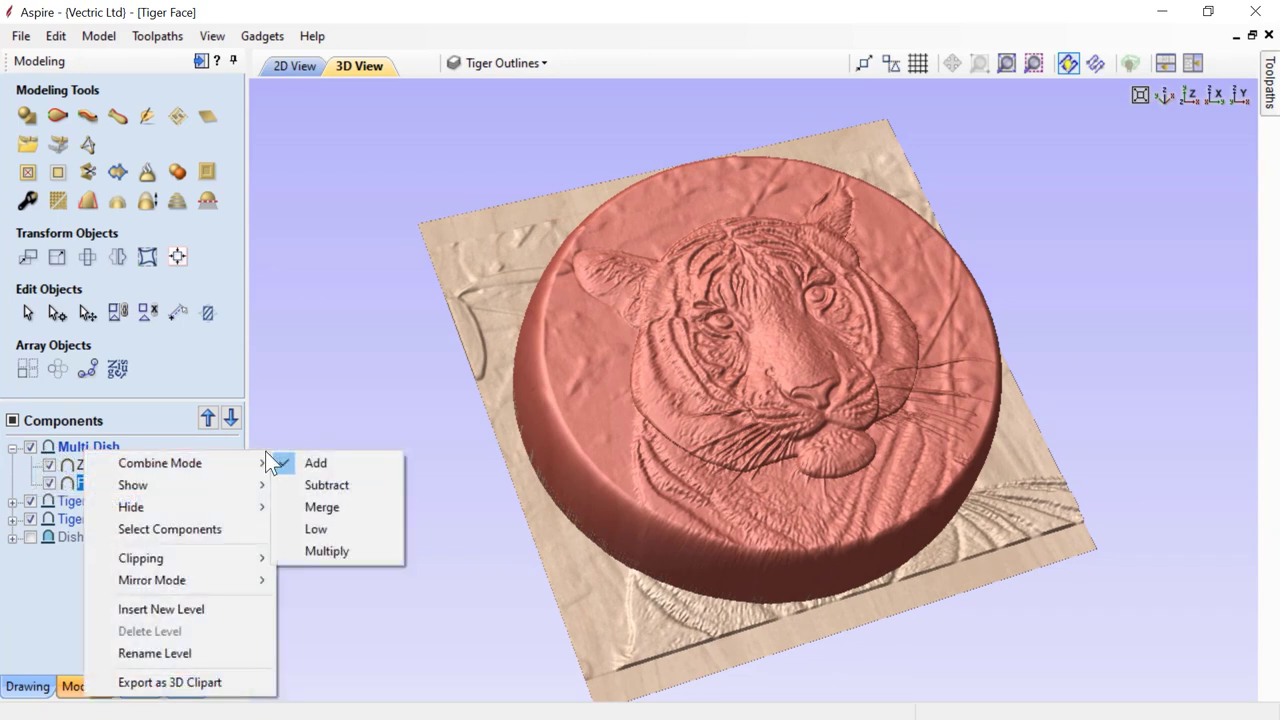
left_click(326, 551)
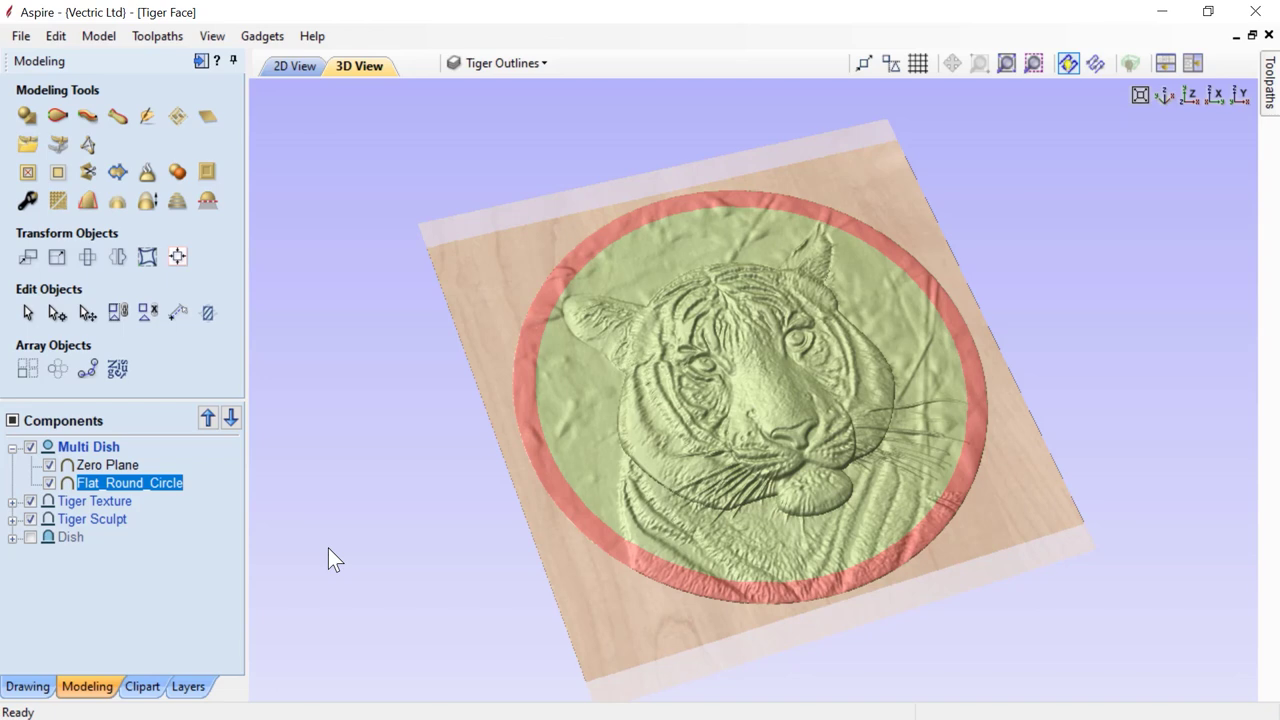
left_click(477, 612)
left_click_drag(863, 635, 824, 643)
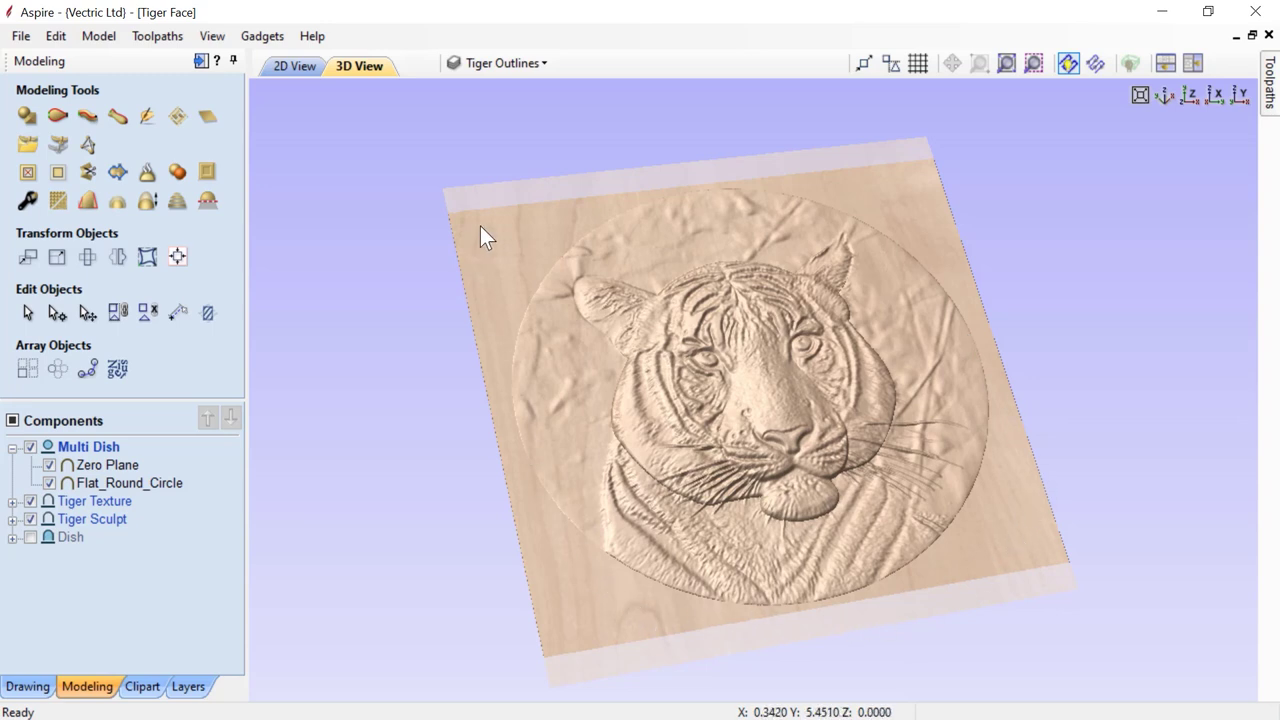
left_click(31, 537)
left_click_drag(841, 453, 606, 376)
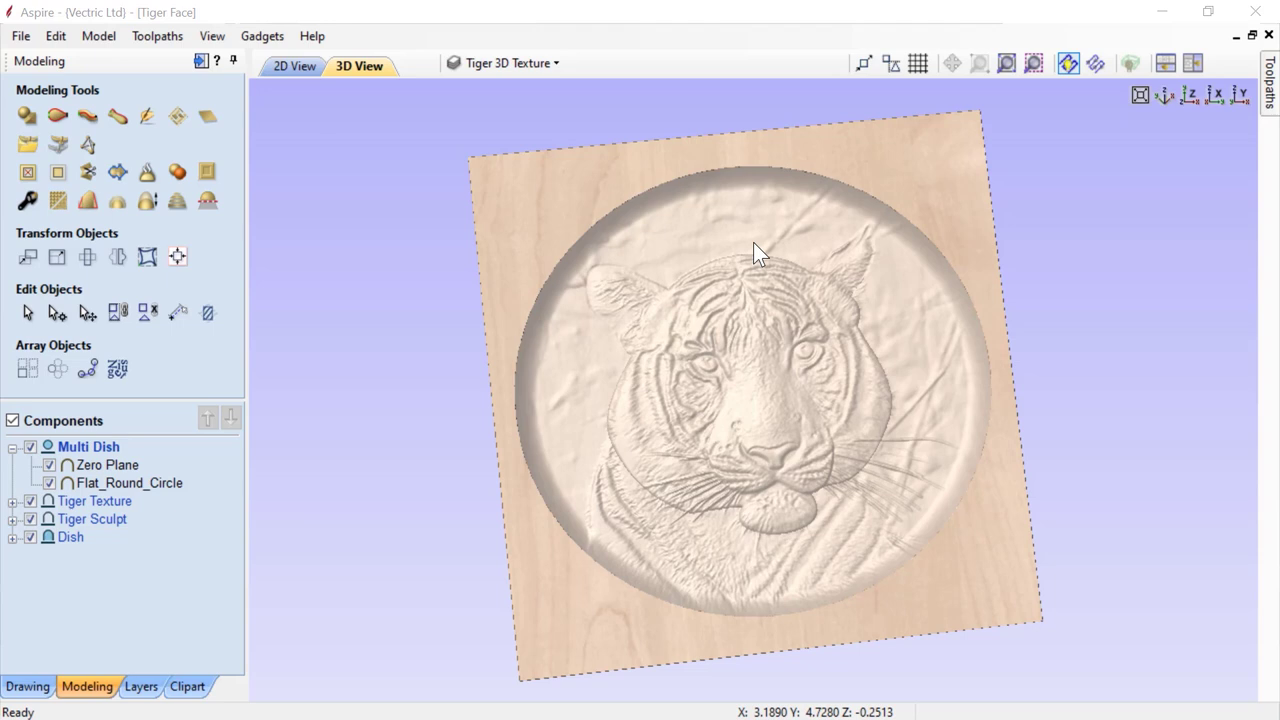
Step: In the 2D view, hide the Tiger 3D Texture layer, show Layer 1 and make it the active layer
left_click(300, 67)
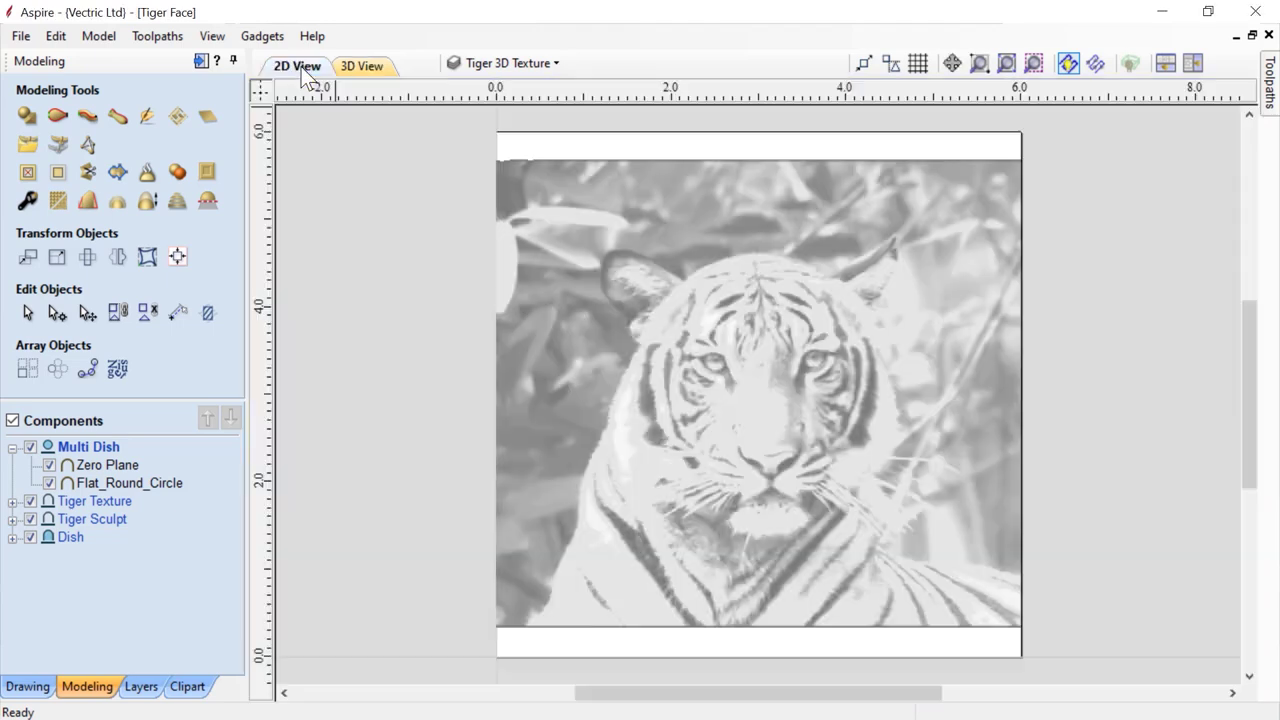
left_click(547, 64)
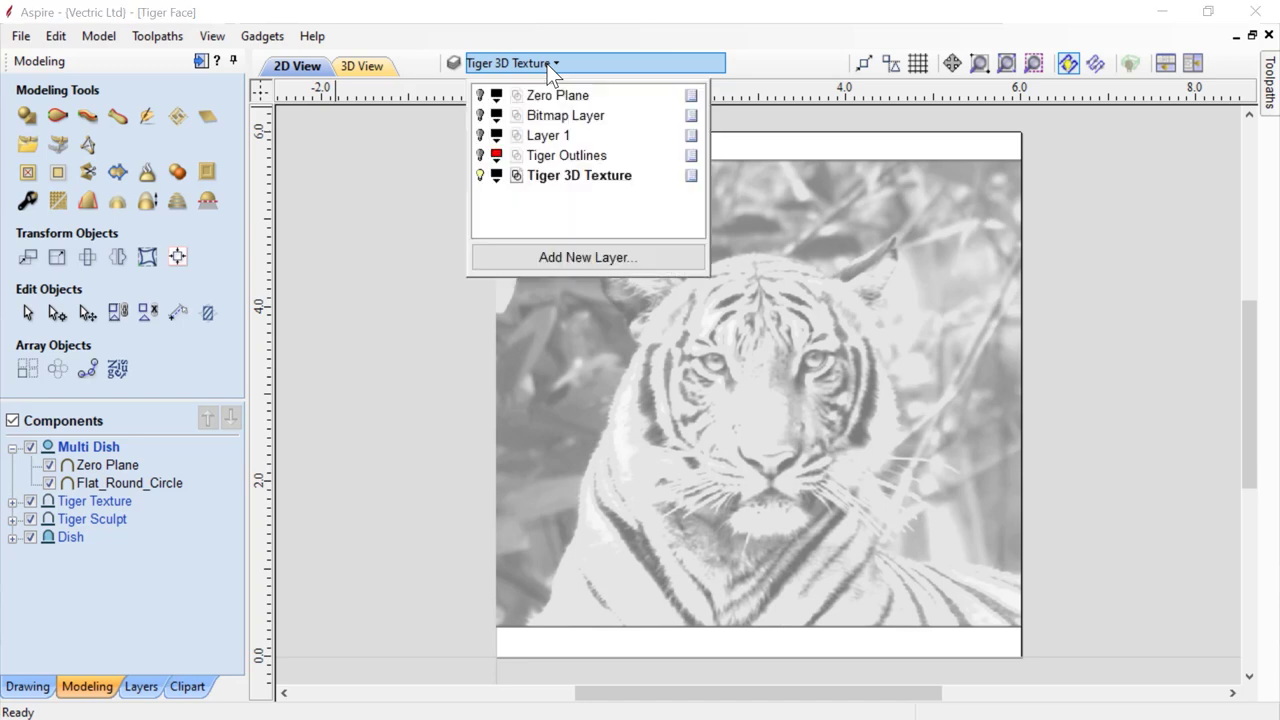
left_click(480, 176)
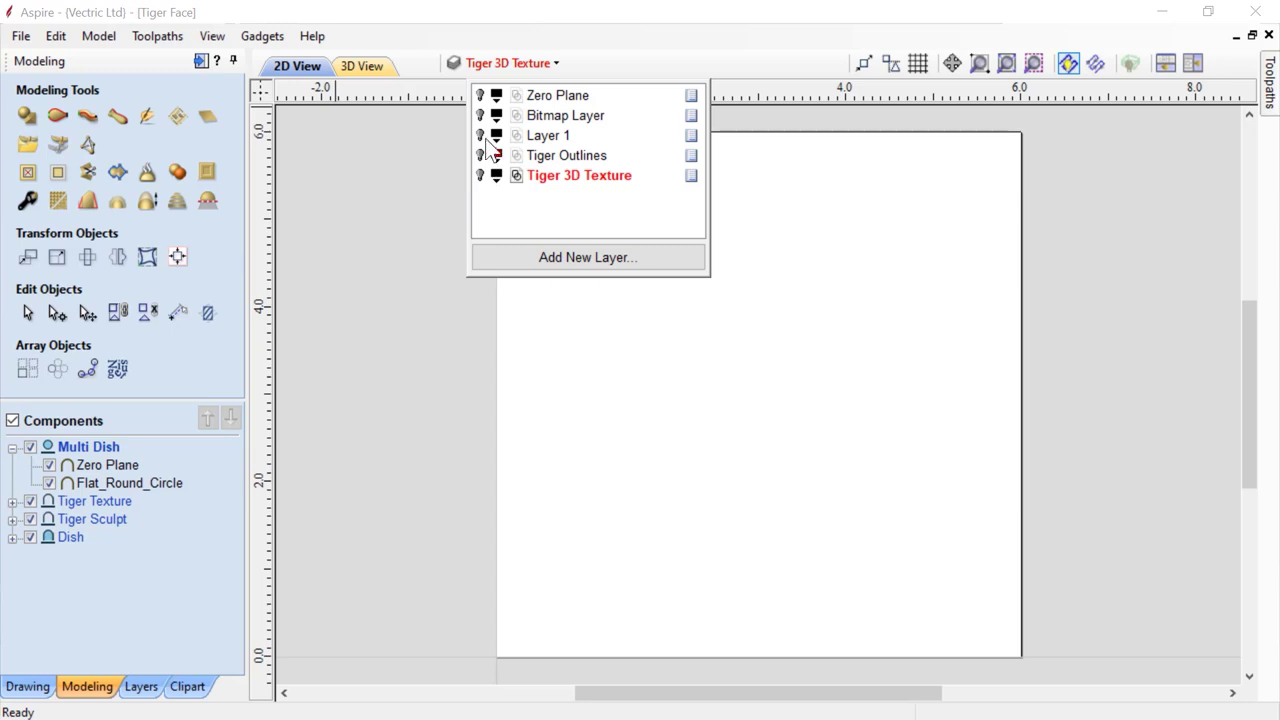
left_click(480, 136)
left_click(547, 140)
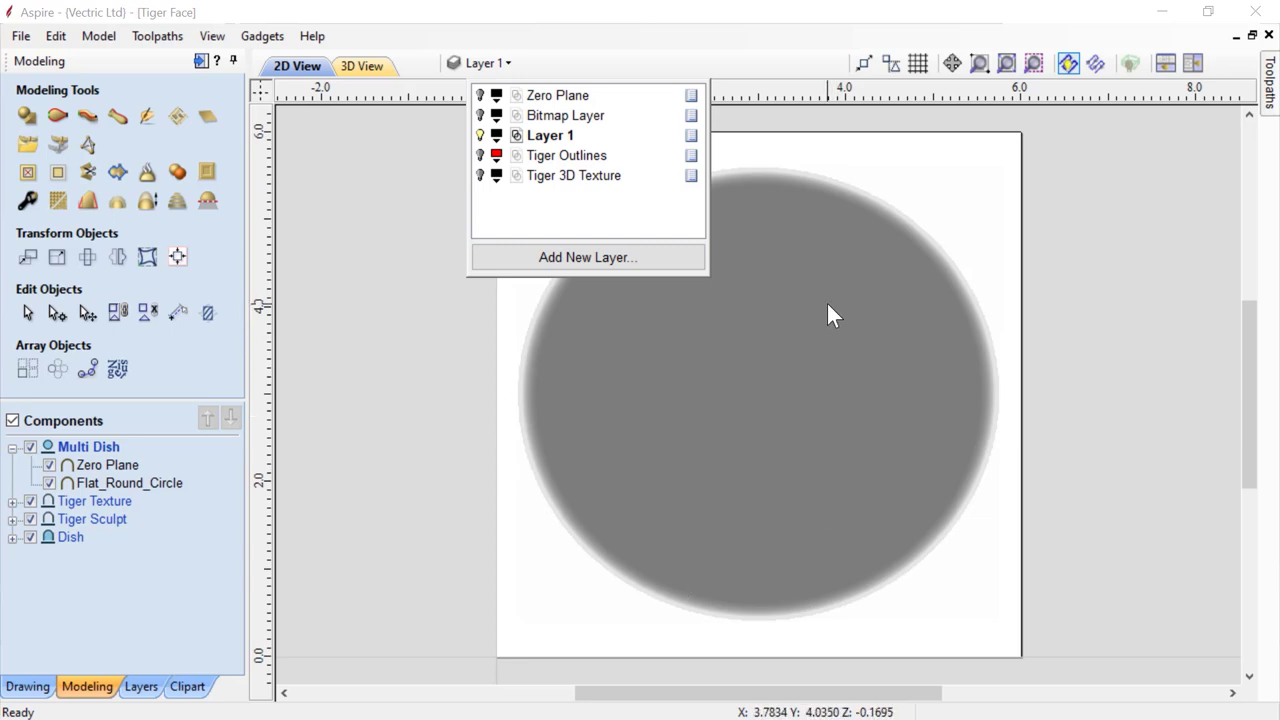
Step: Create a vector boundary around the Dish level's Flat_Round_Circle component
left_click(602, 391)
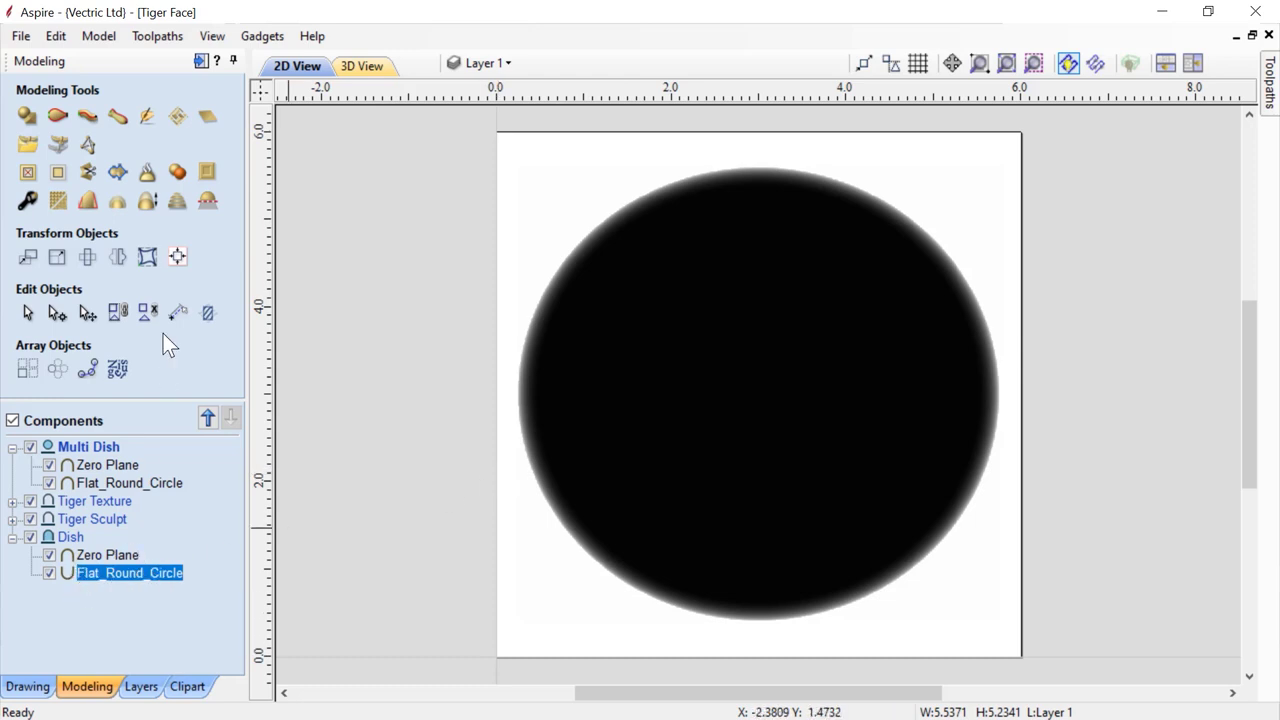
left_click(118, 172)
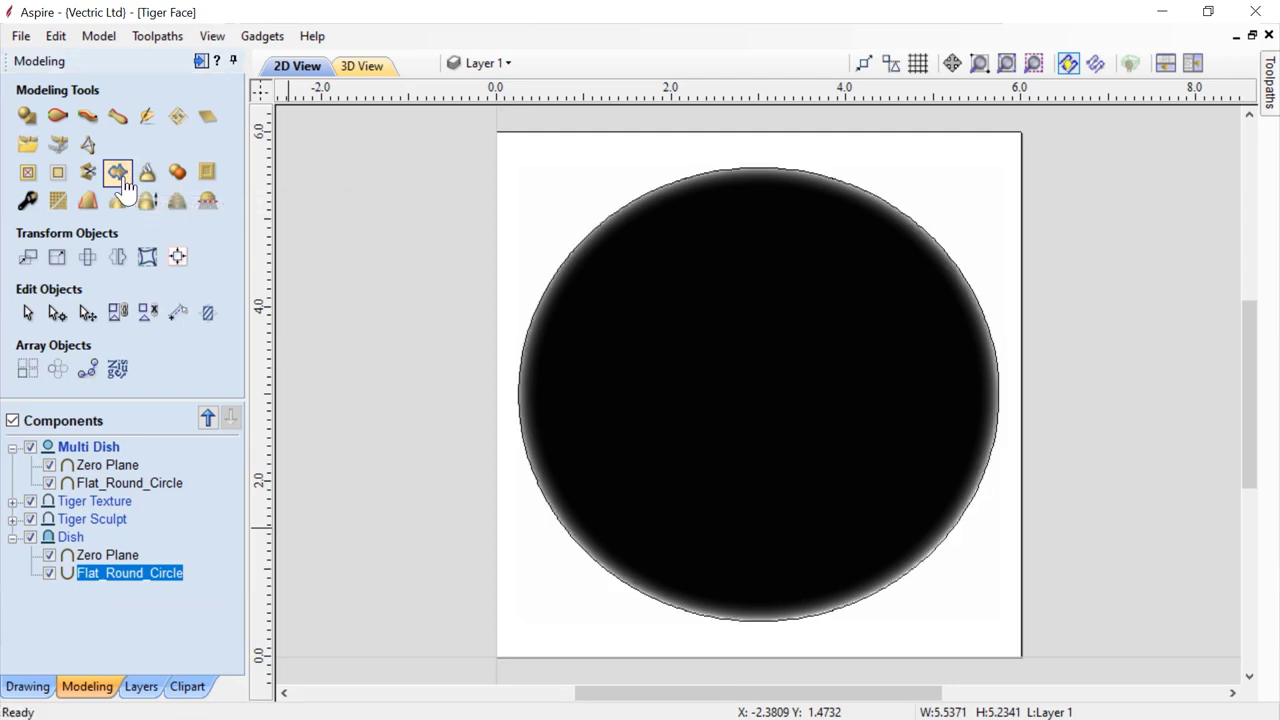
left_click(385, 242)
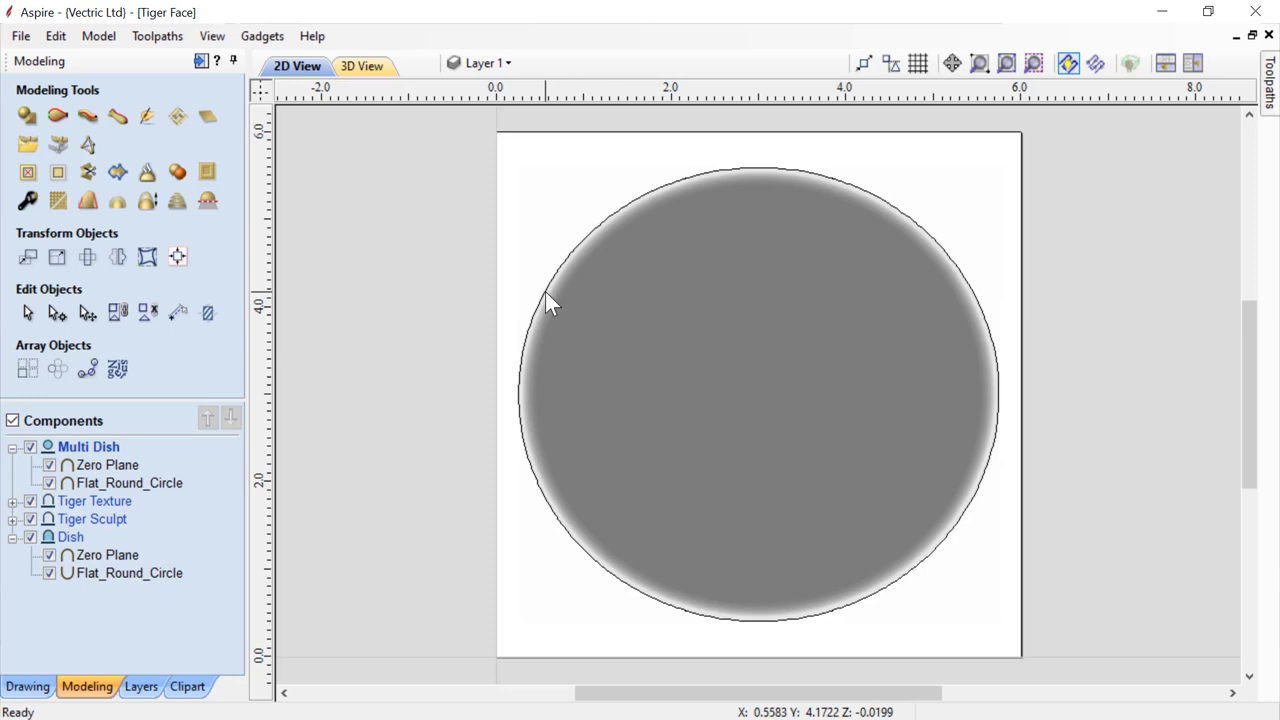
left_click(547, 300)
left_click(449, 337)
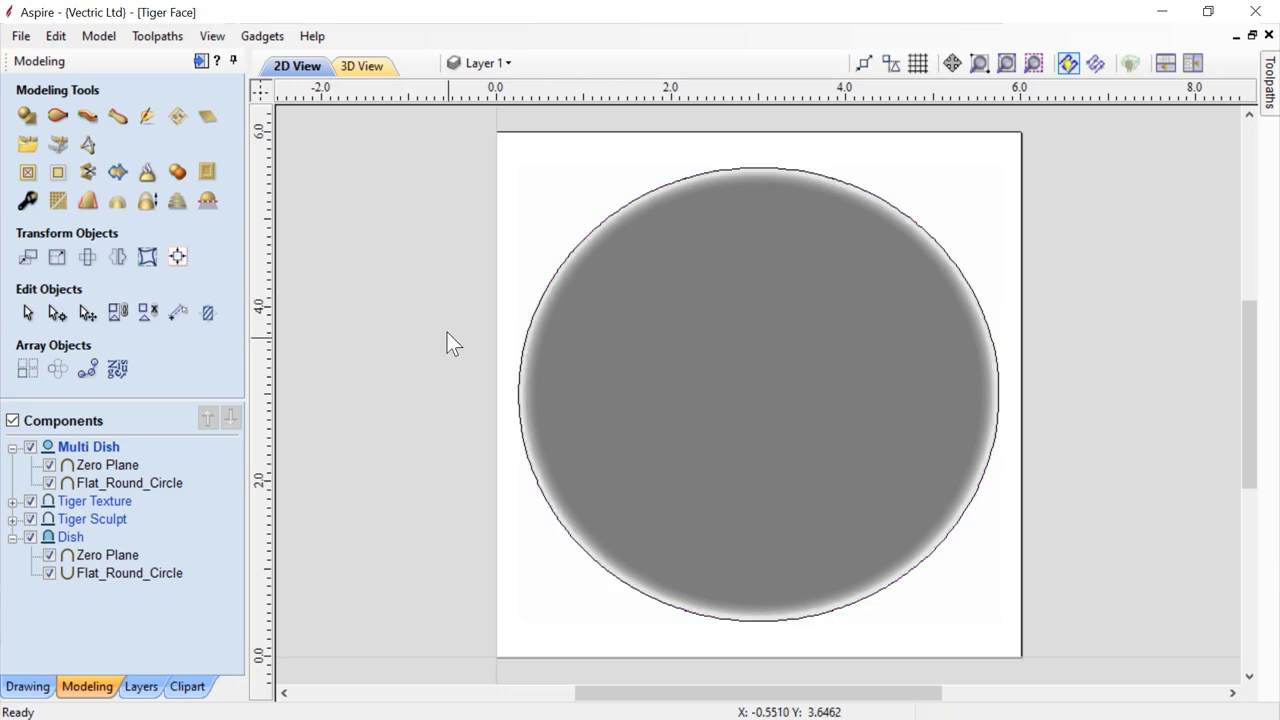
Step: Arrange the 2D and 3D views side by side, with the toolpath commands kept open and the modeling tools collapsed
left_click(1190, 64)
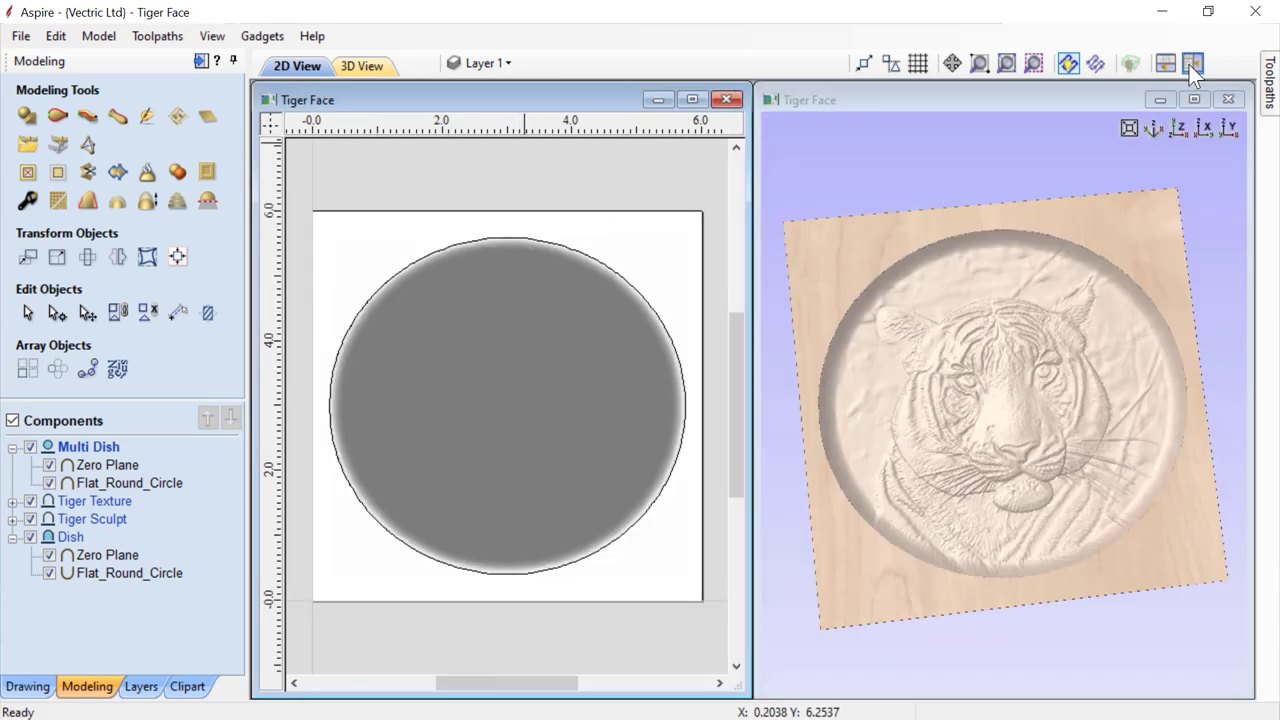
left_click(1270, 82)
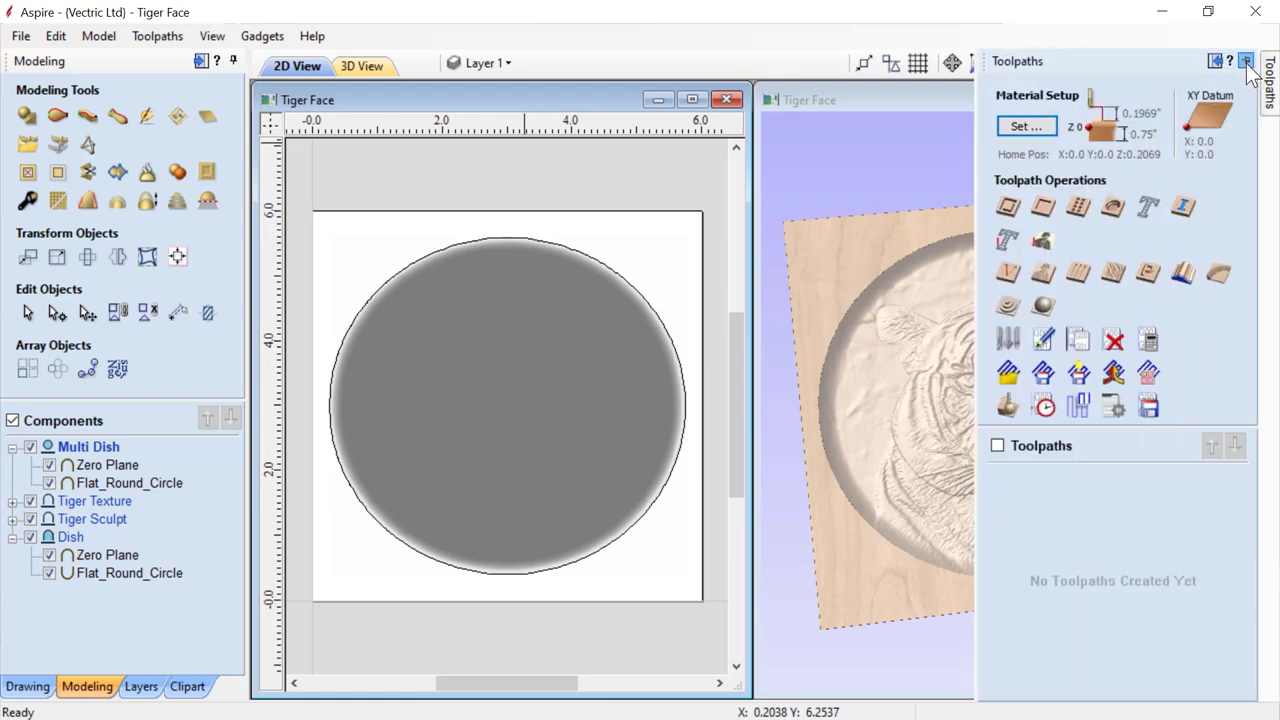
left_click(1216, 63)
left_click(957, 63)
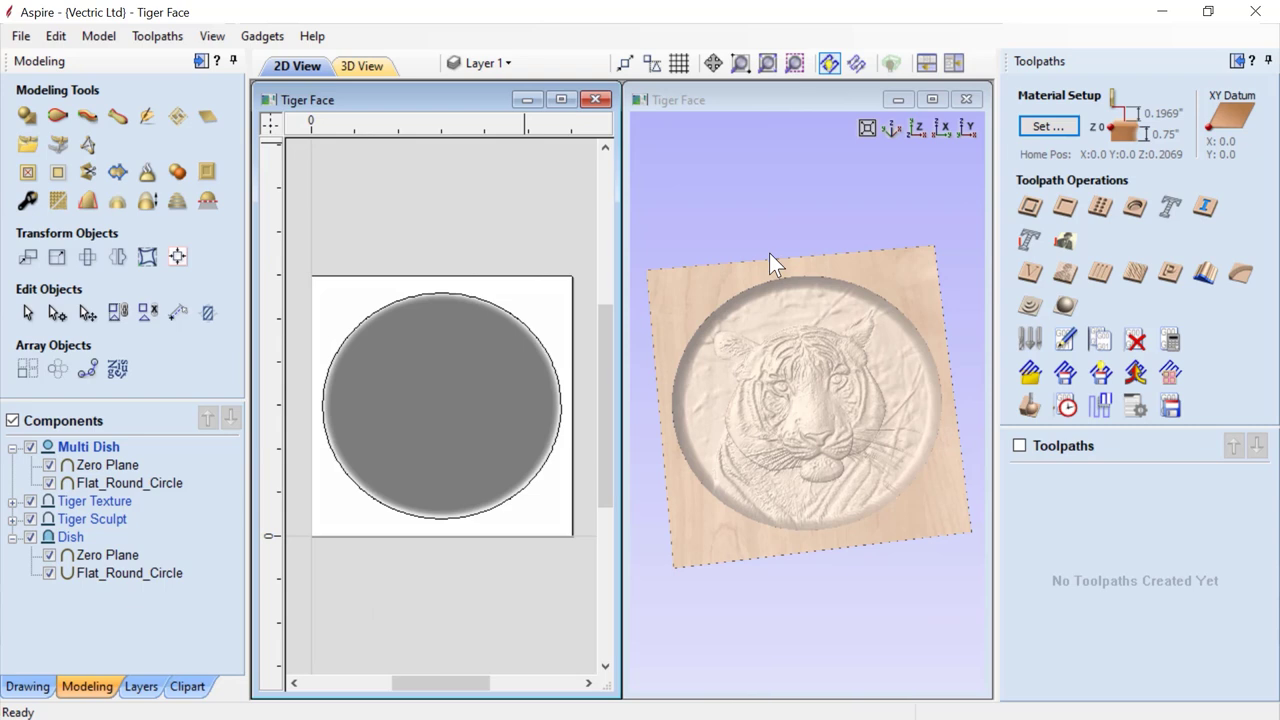
left_click(235, 59)
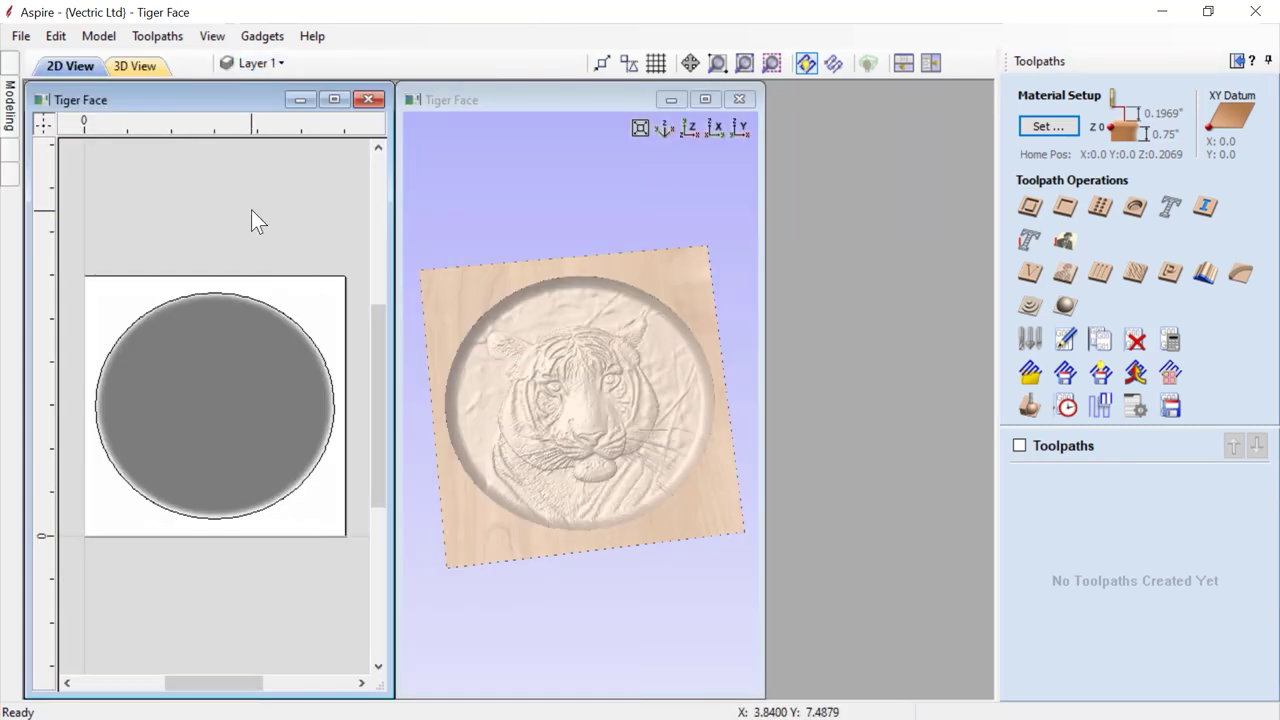
left_click(927, 65)
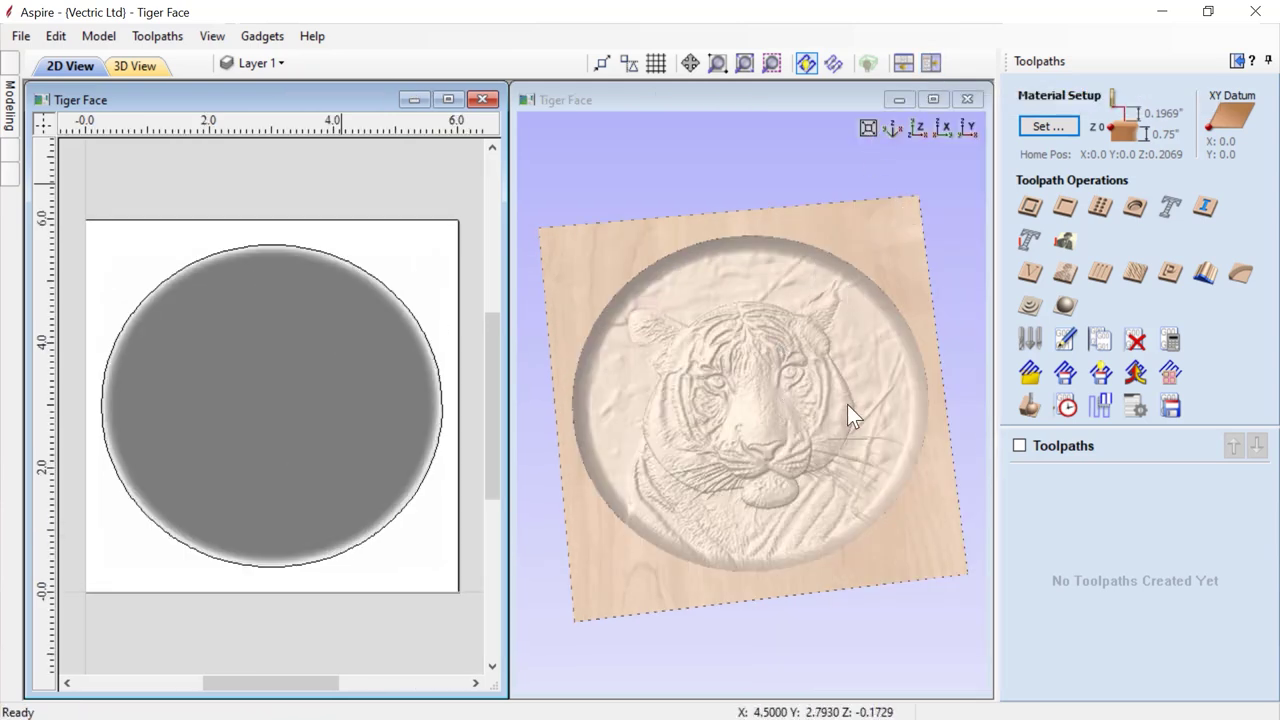
Step: Review the material setup's thickness, XY datum, Z-zero, model position and rapid gaps, and accept it as set
left_click(1055, 126)
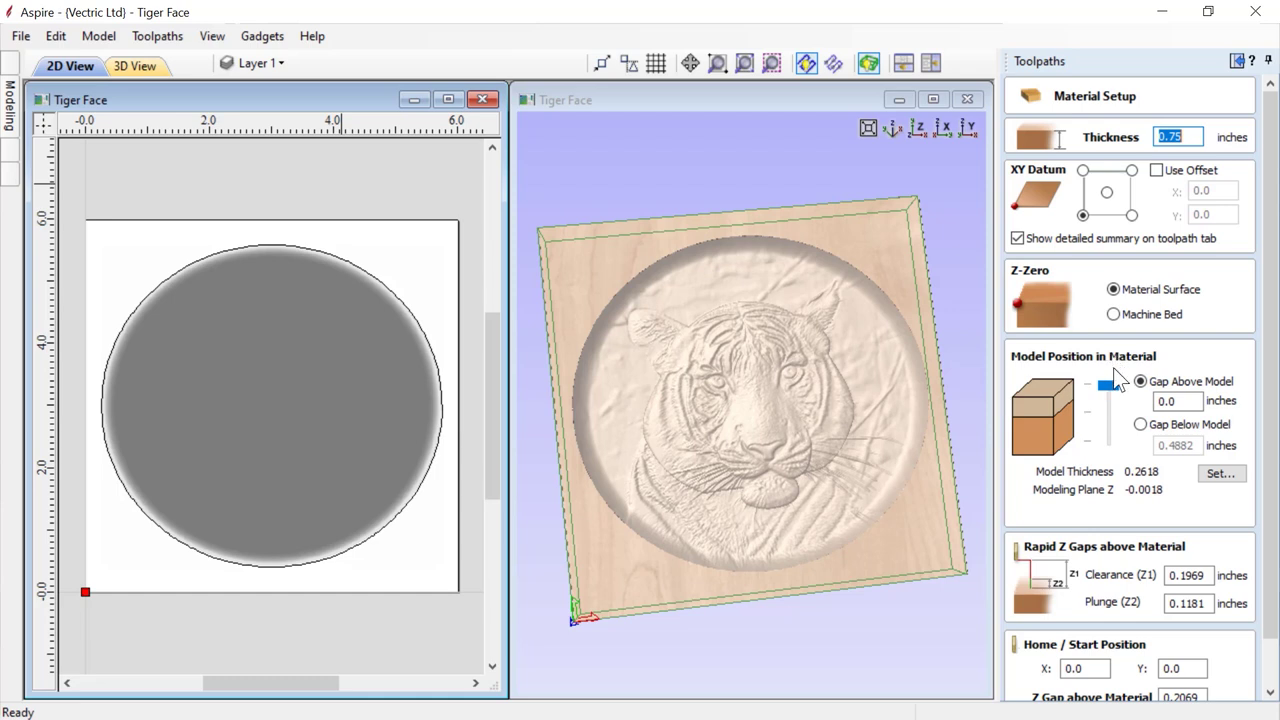
scroll(1268, 548, "down", 1)
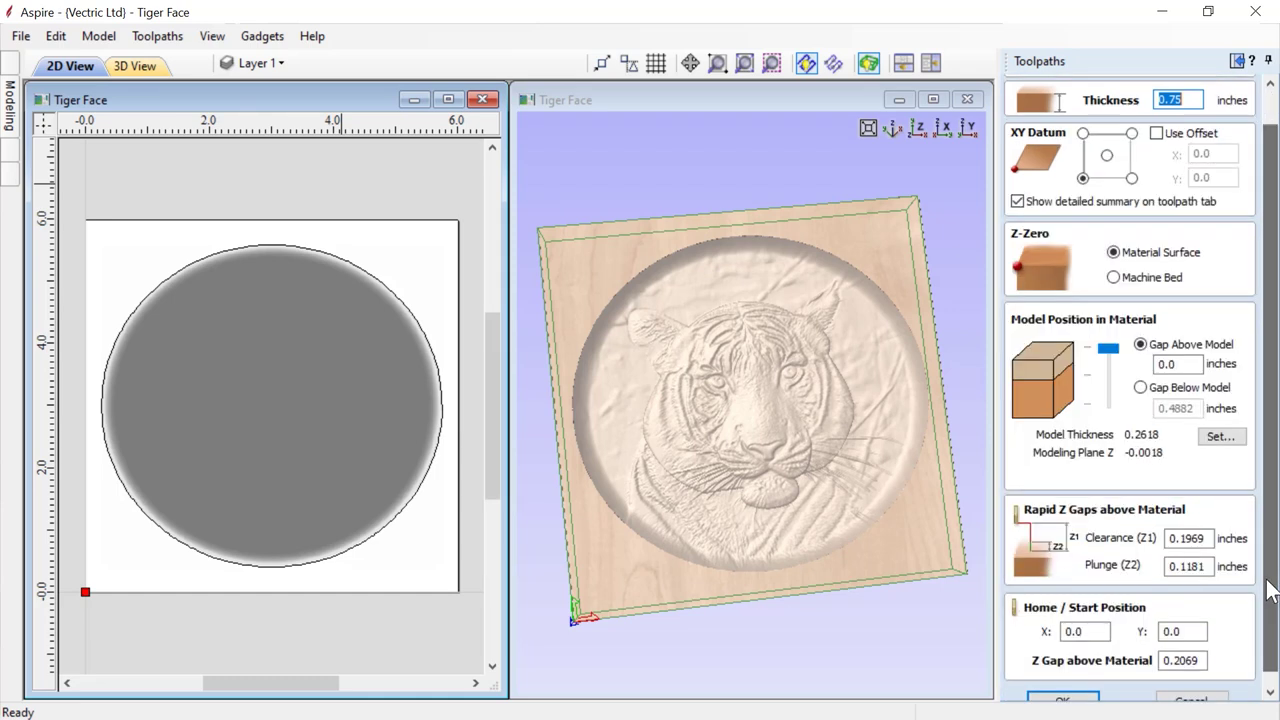
scroll(1240, 595, "down", 1)
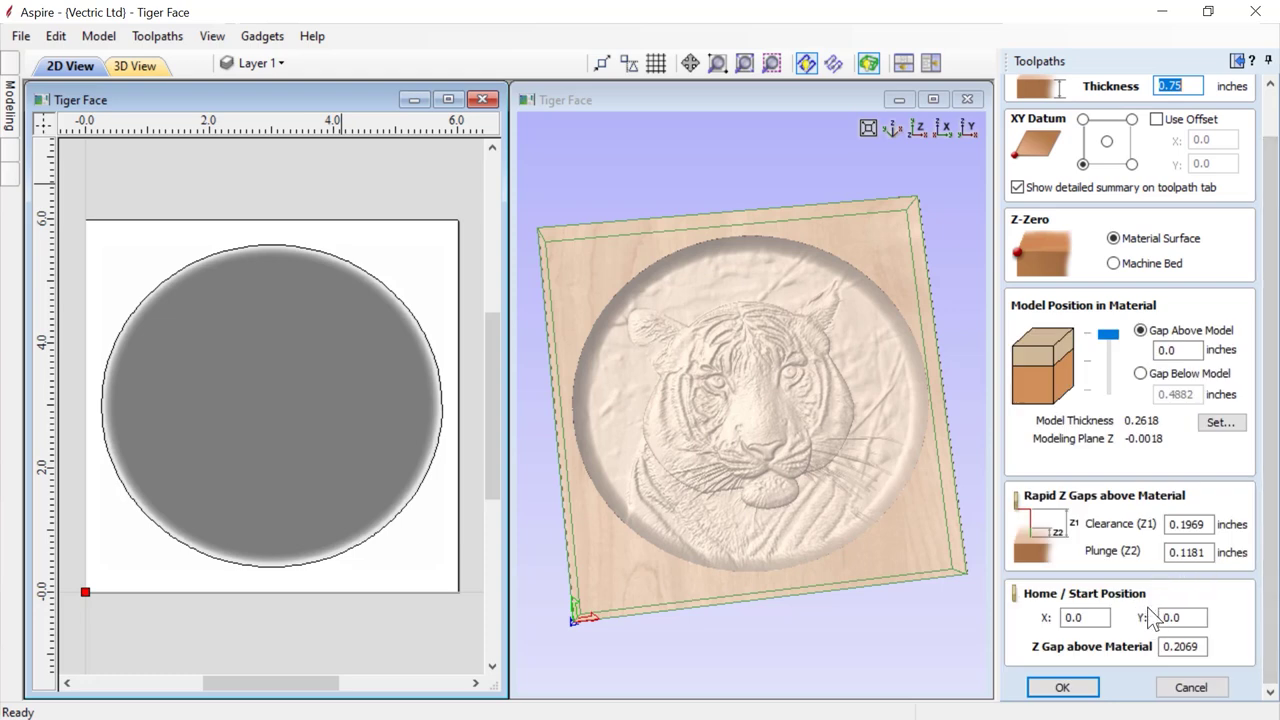
left_click(1063, 687)
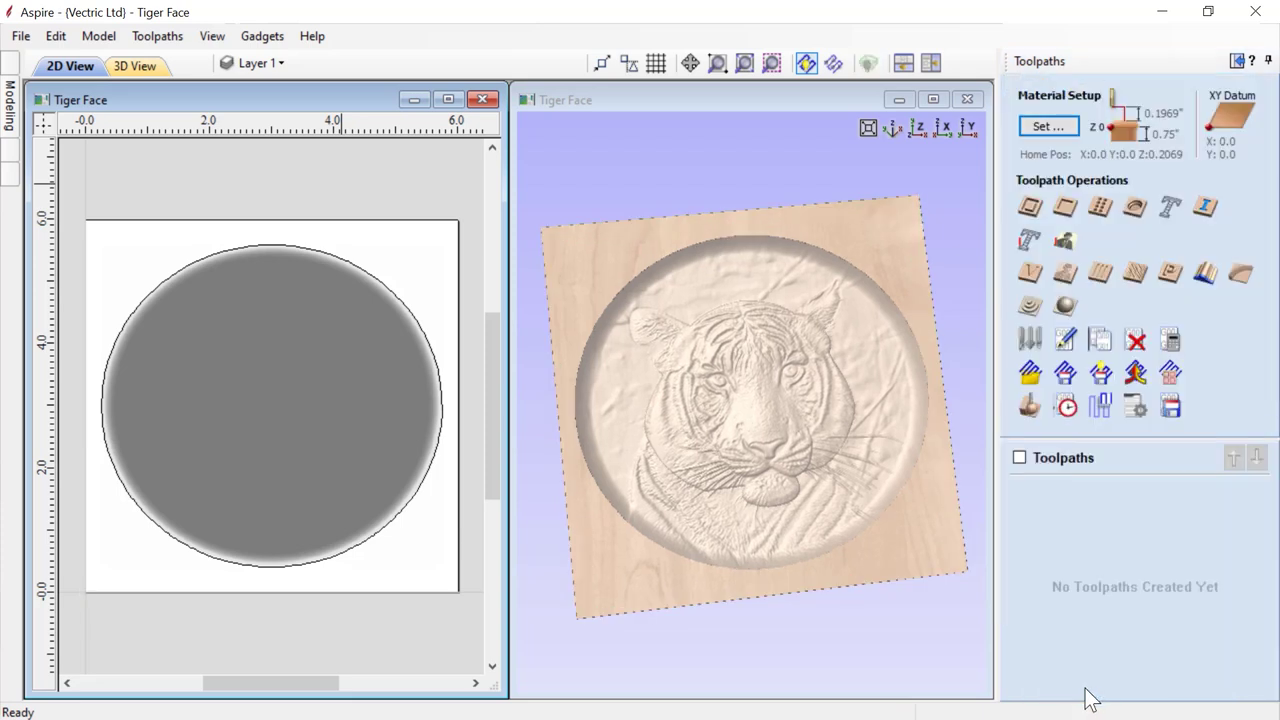
Step: Calculate a Z Level rough machining toolpath named "3D Roughing" with the 1/4" End Mill, limited to the selected circular boundary vector
left_click(1030, 308)
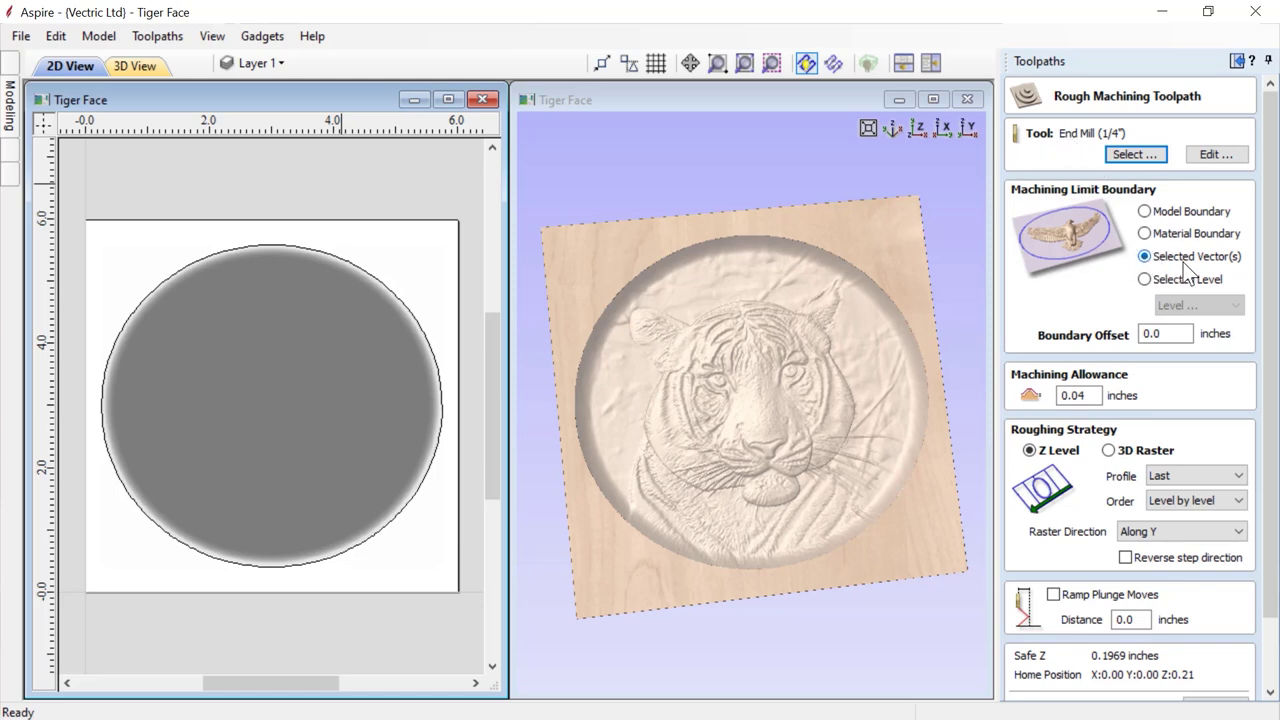
left_click(397, 294)
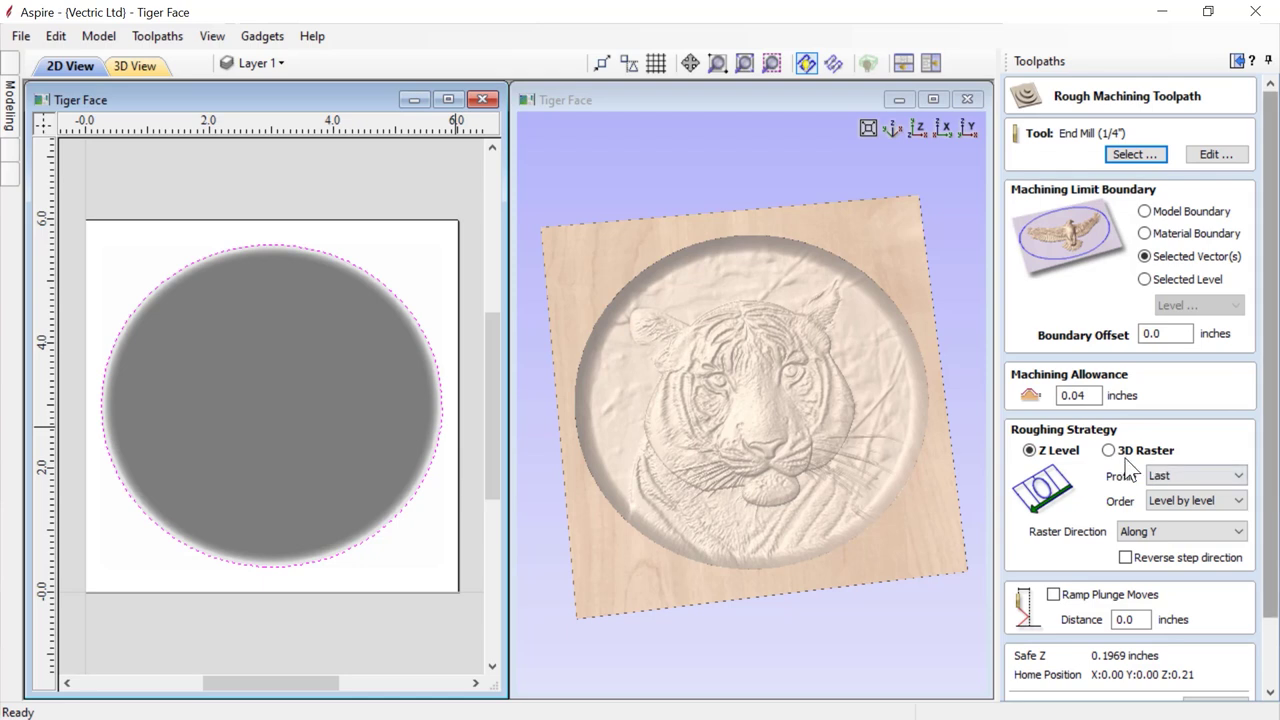
scroll(1270, 515, "down", 2)
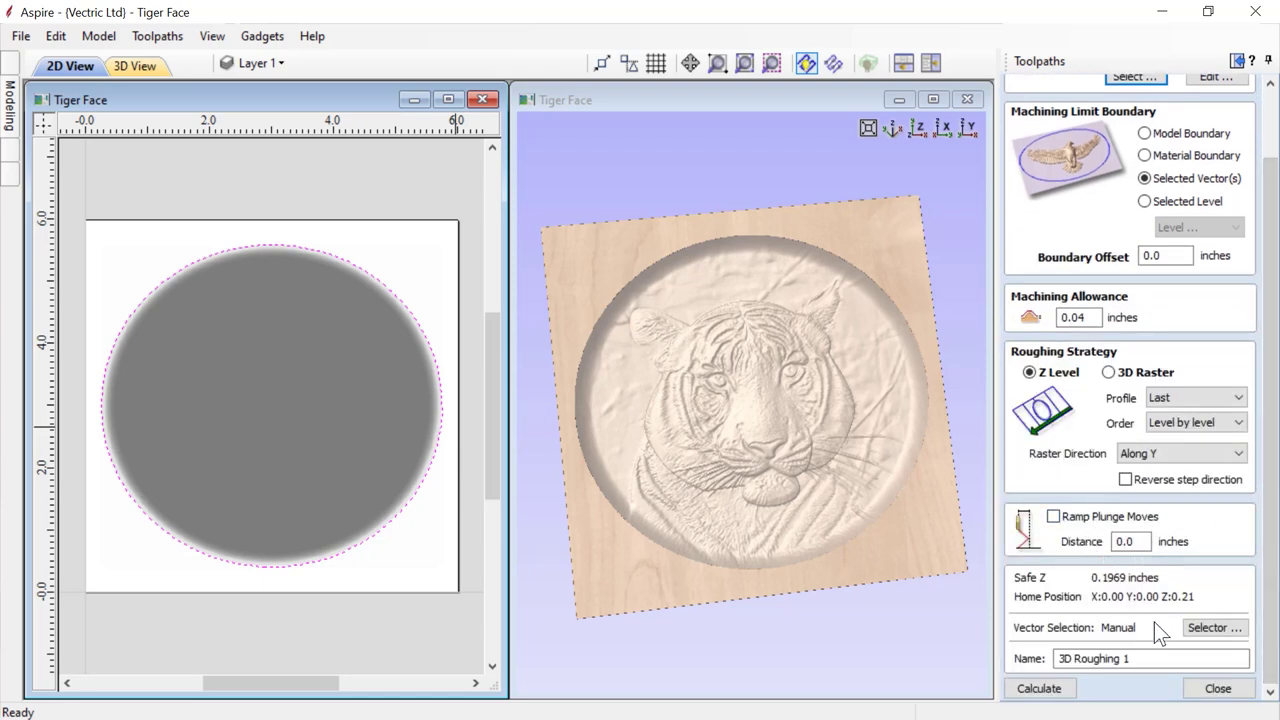
left_click(1128, 660)
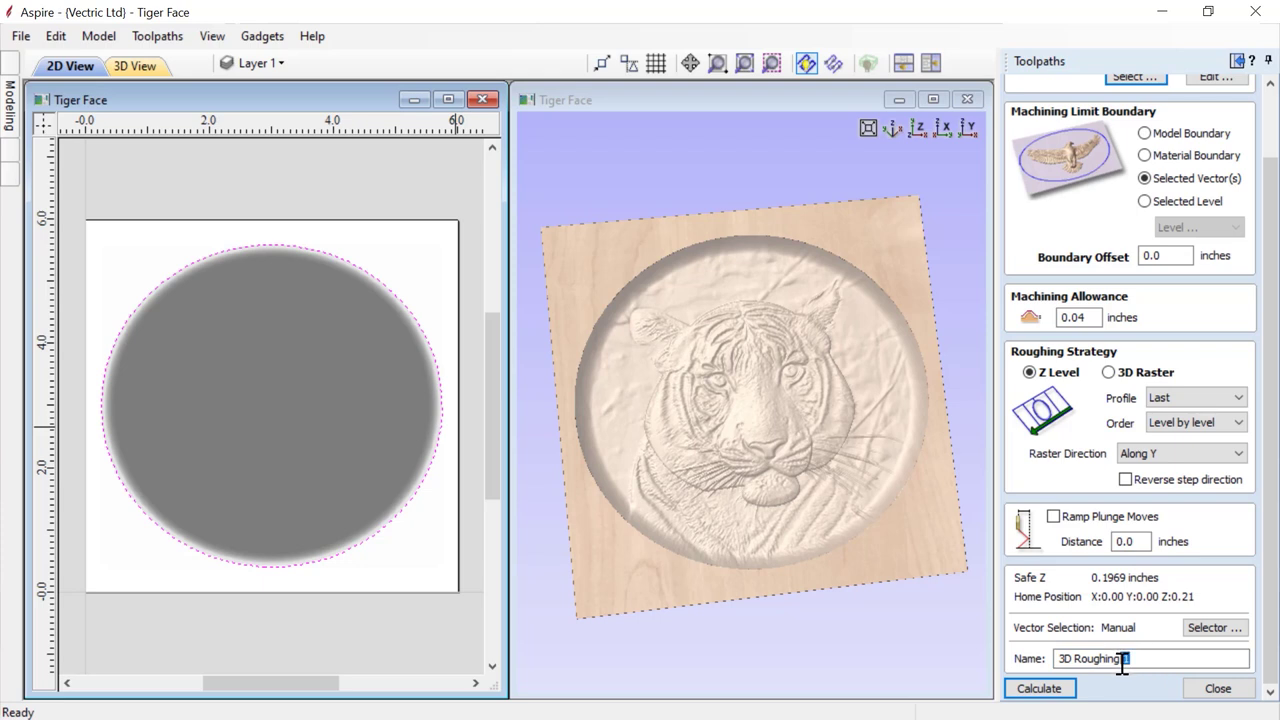
key("BackSpace")
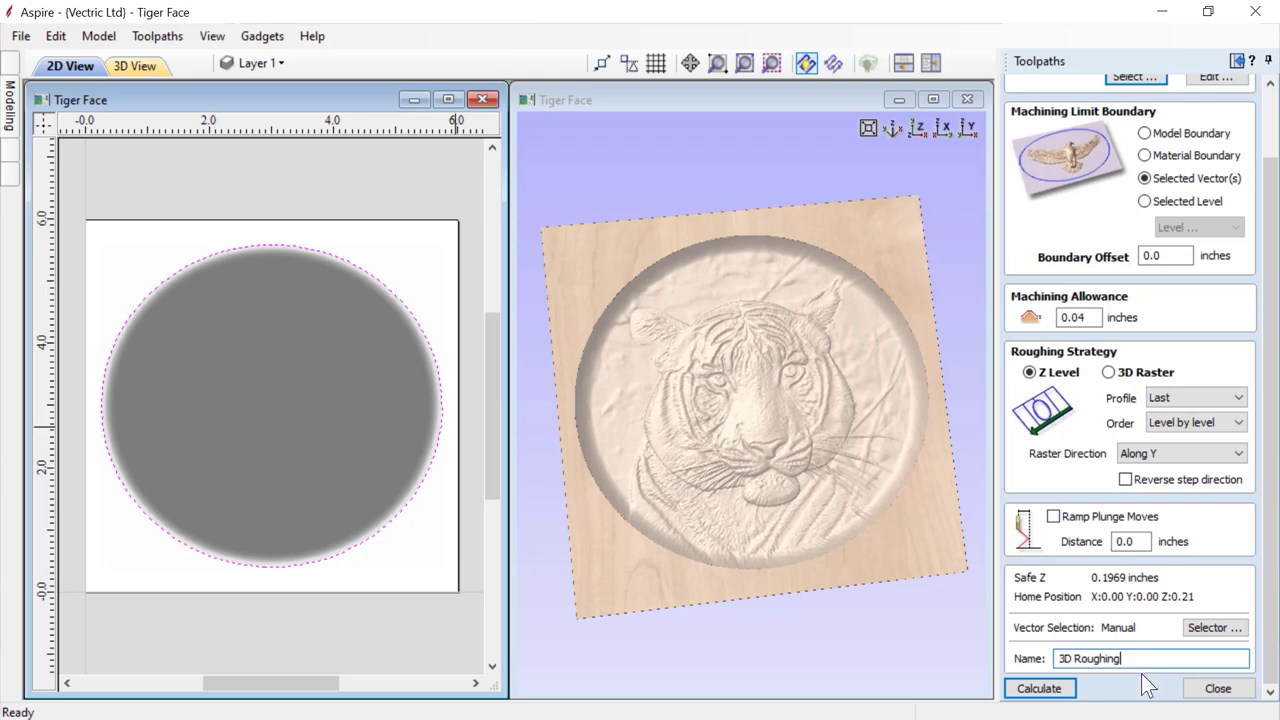
left_click(1067, 689)
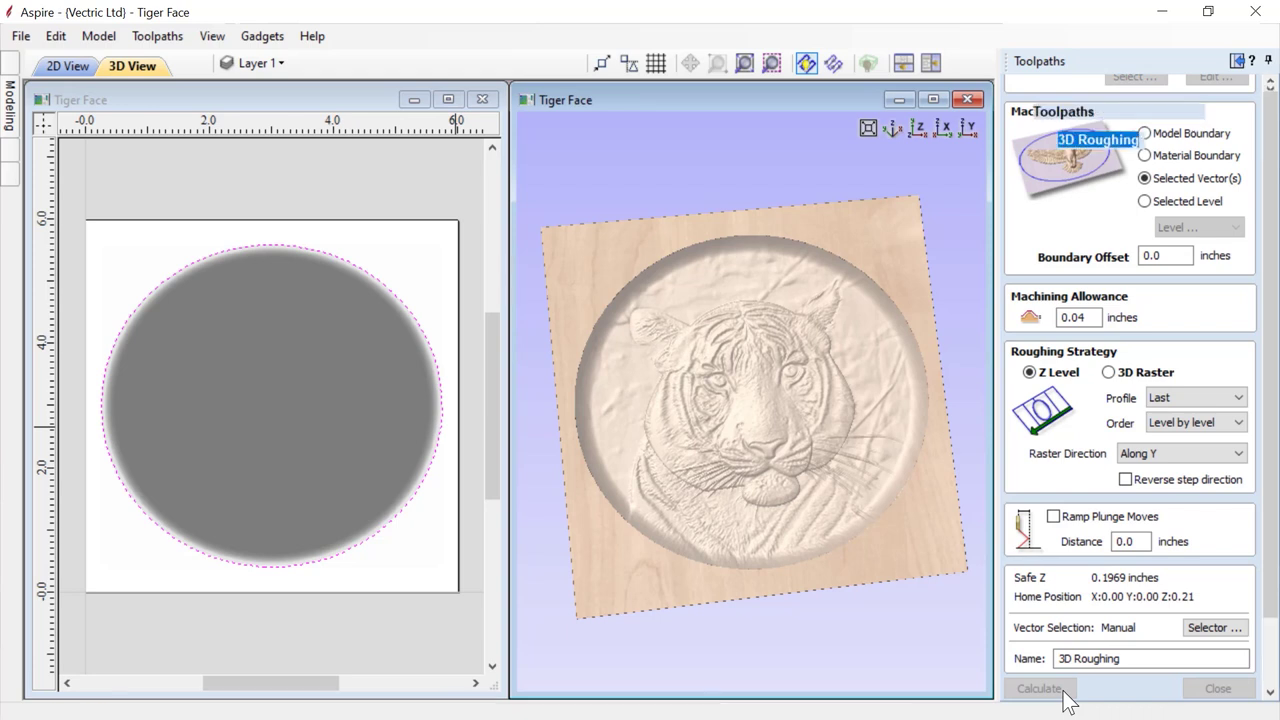
Step: Preview the visible 3D Roughing toolpath in the 3D view, inspect the simulated cut and leave the preview
left_click(1149, 446)
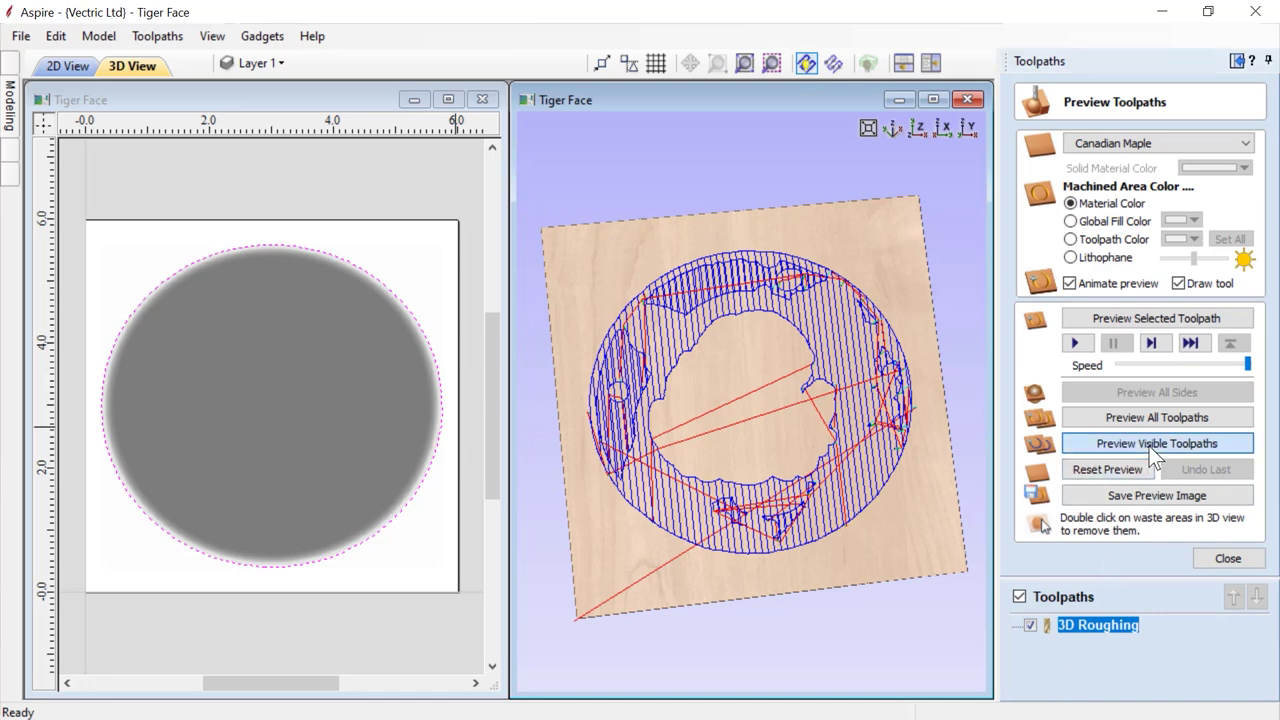
left_click_drag(724, 577, 790, 510)
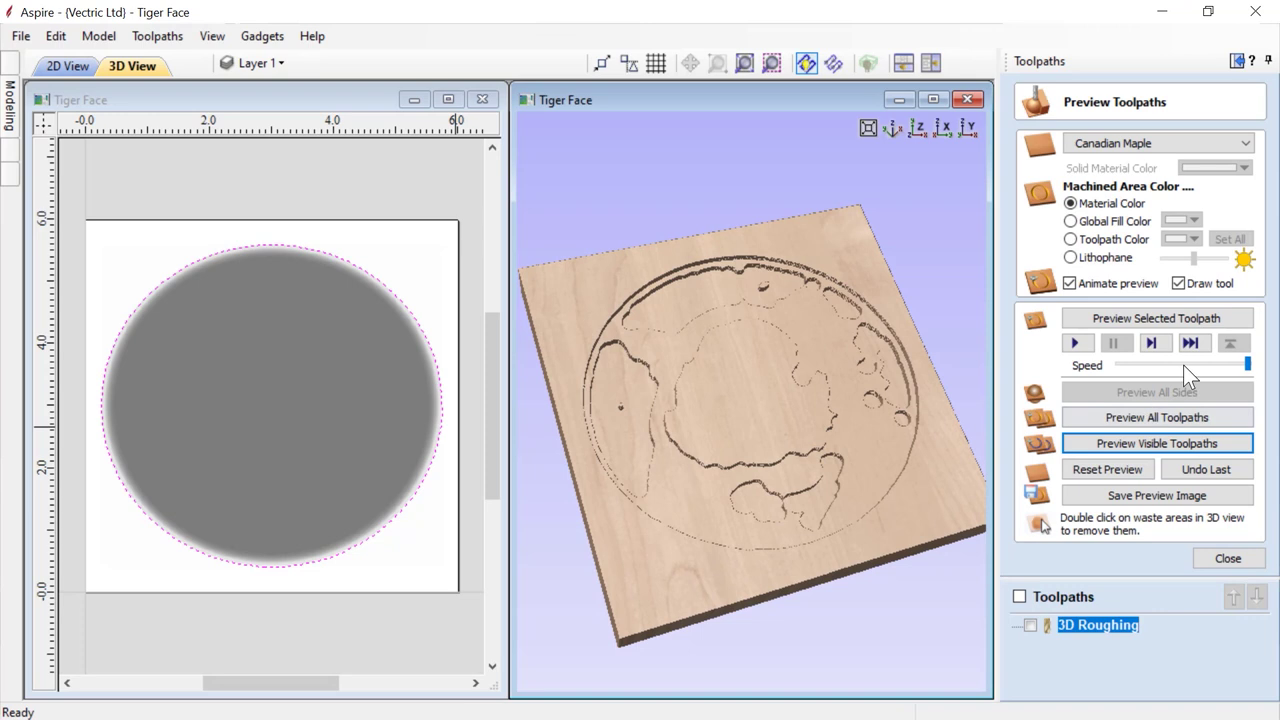
left_click(1220, 560)
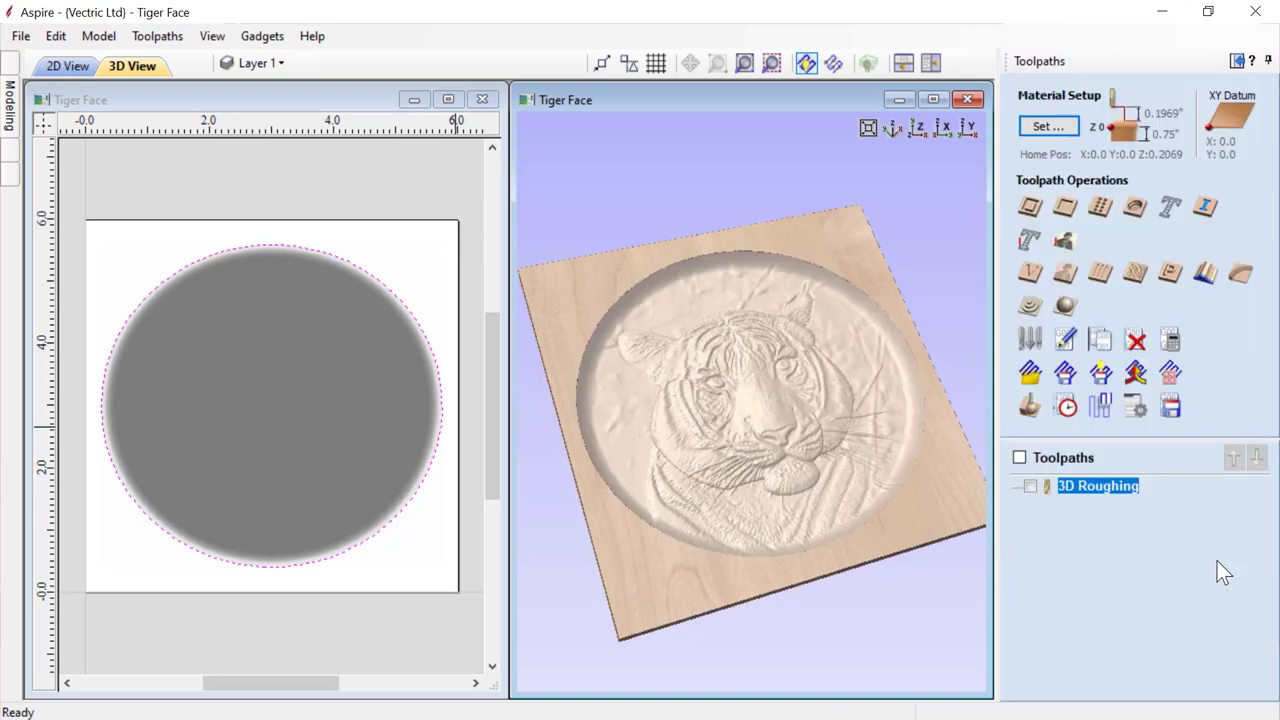
Step: Calculate an Offset finish toolpath named "3D Finish" with the 1/8" Ball Nose, stepover retract 0.01 inches, inside the selected circle
left_click(1066, 308)
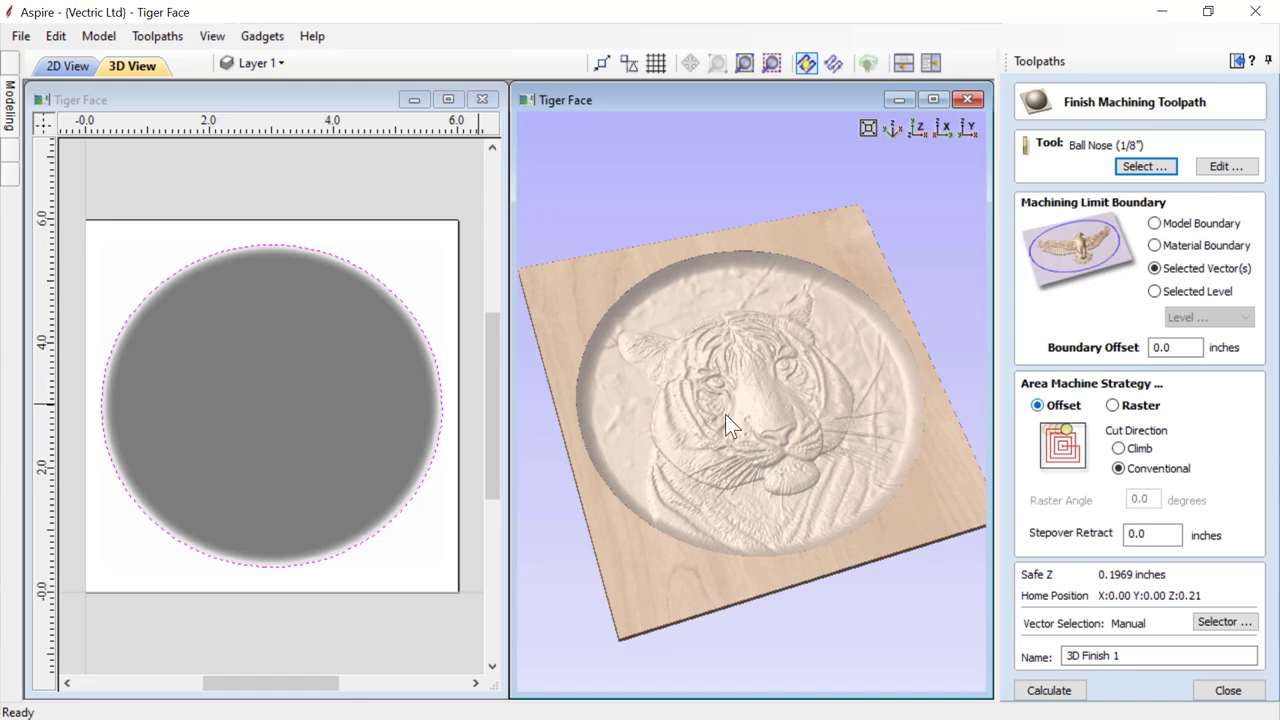
mouse_move(755, 407)
left_mouse_down()
mouse_move(775, 397)
mouse_move(745, 405)
left_mouse_up()
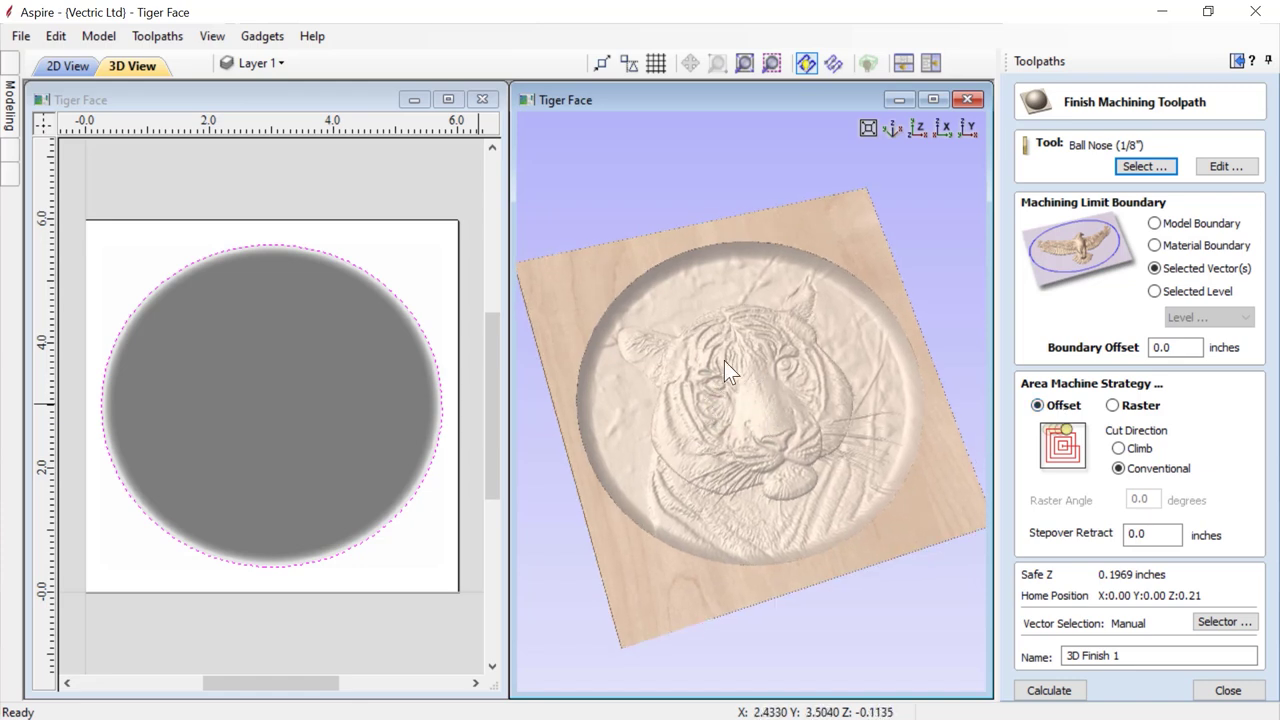
double_click(1134, 537)
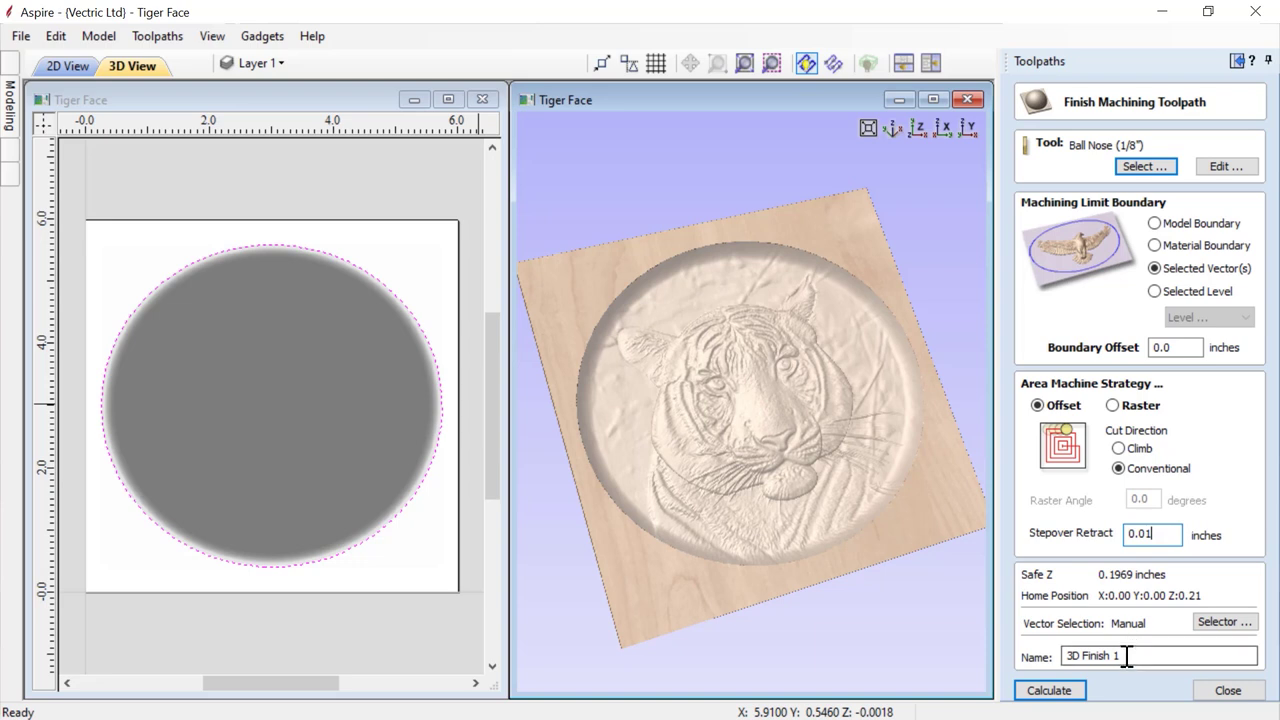
left_click_drag(1128, 656, 1112, 660)
key("BackSpace")
left_click(1082, 690)
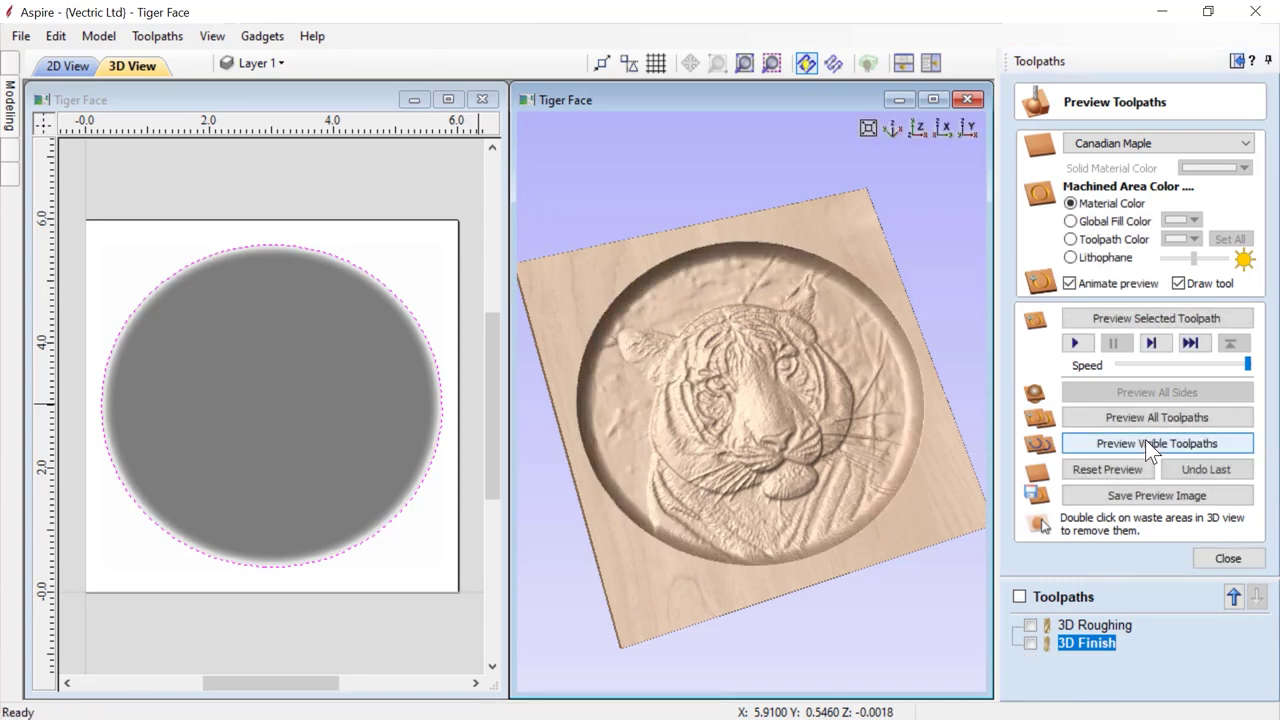
Step: Inspect the previewed finish cut of the tiger dish from above and at several angles in a maximized 3D view, and leave the preview
left_click(918, 128)
left_click(932, 100)
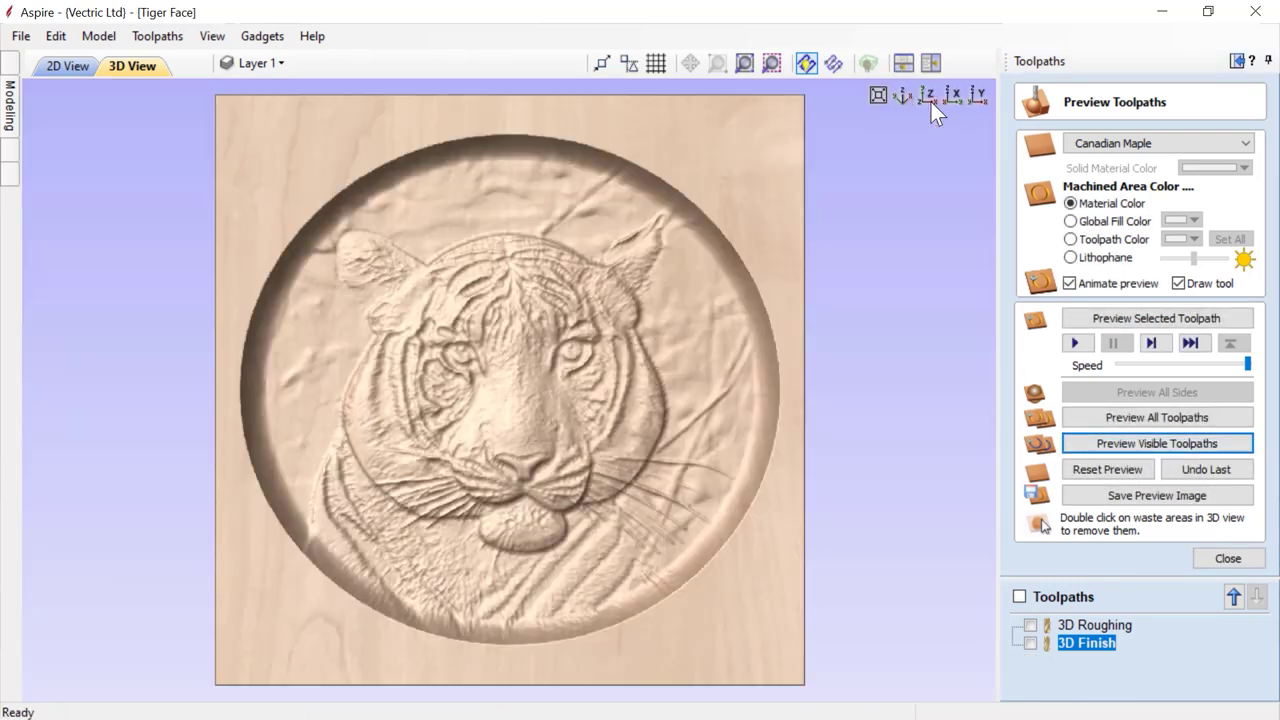
left_click_drag(526, 494, 521, 441)
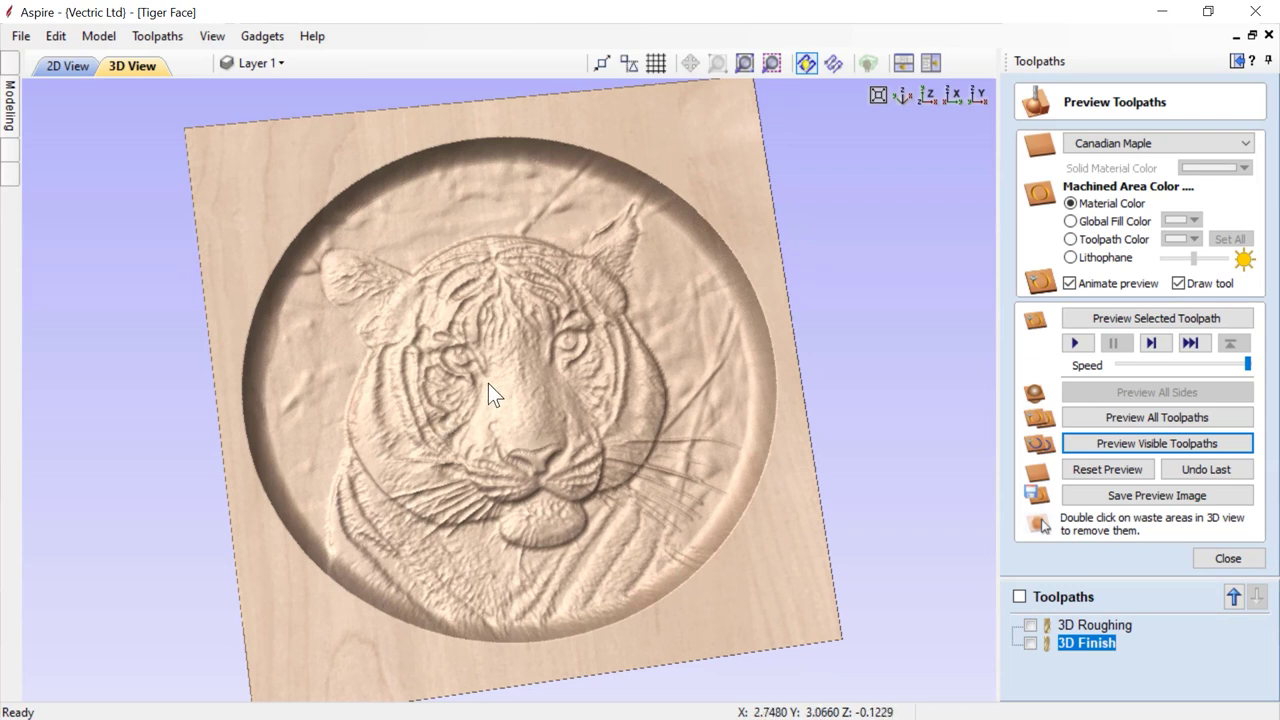
left_click_drag(558, 380, 531, 485)
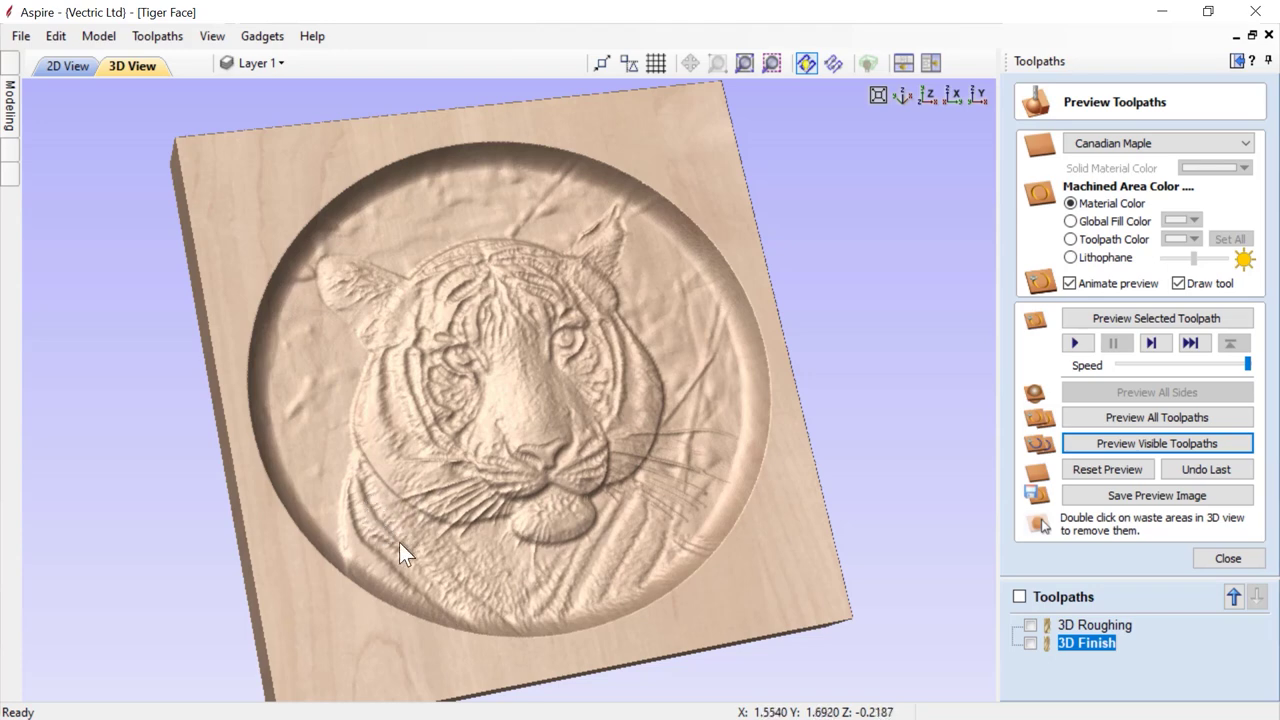
left_click_drag(535, 525, 459, 481)
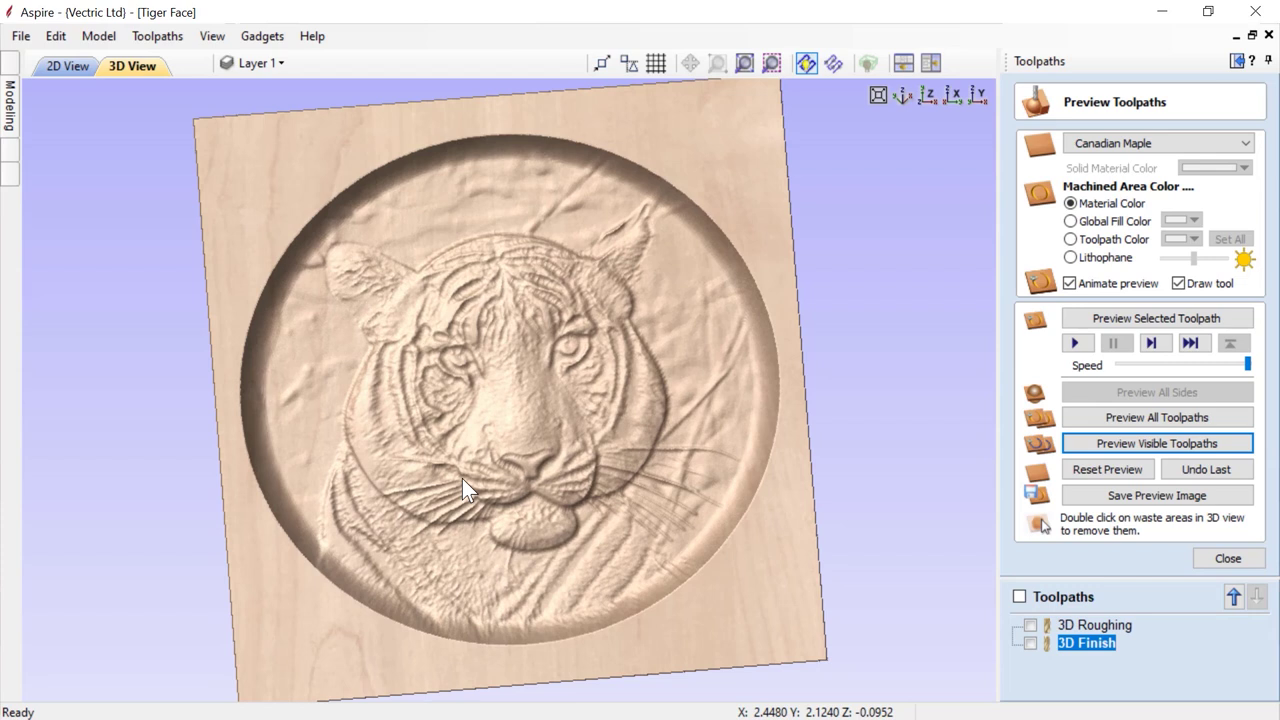
left_click_drag(462, 478, 485, 465)
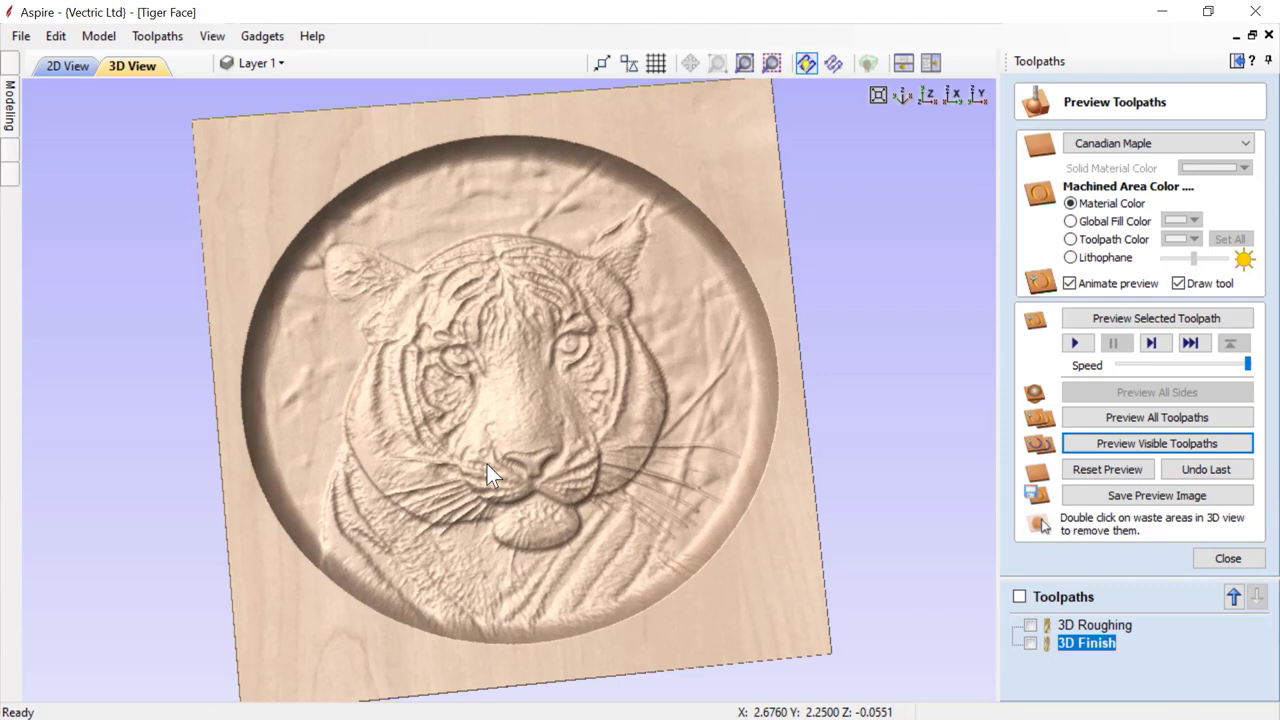
left_click(1225, 559)
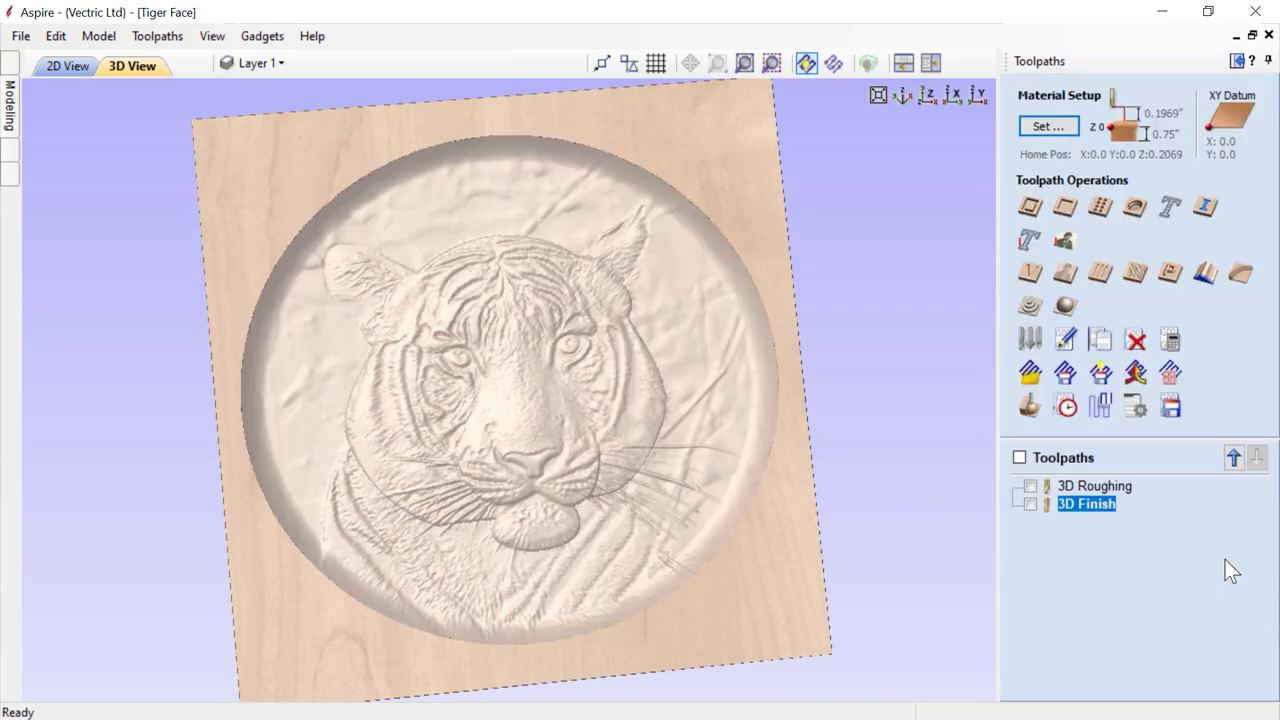
Step: Bring back the drawing tools with the toolpath commands collapsed, and show the Tiger Outlines layer in the 2D view
left_click(932, 99)
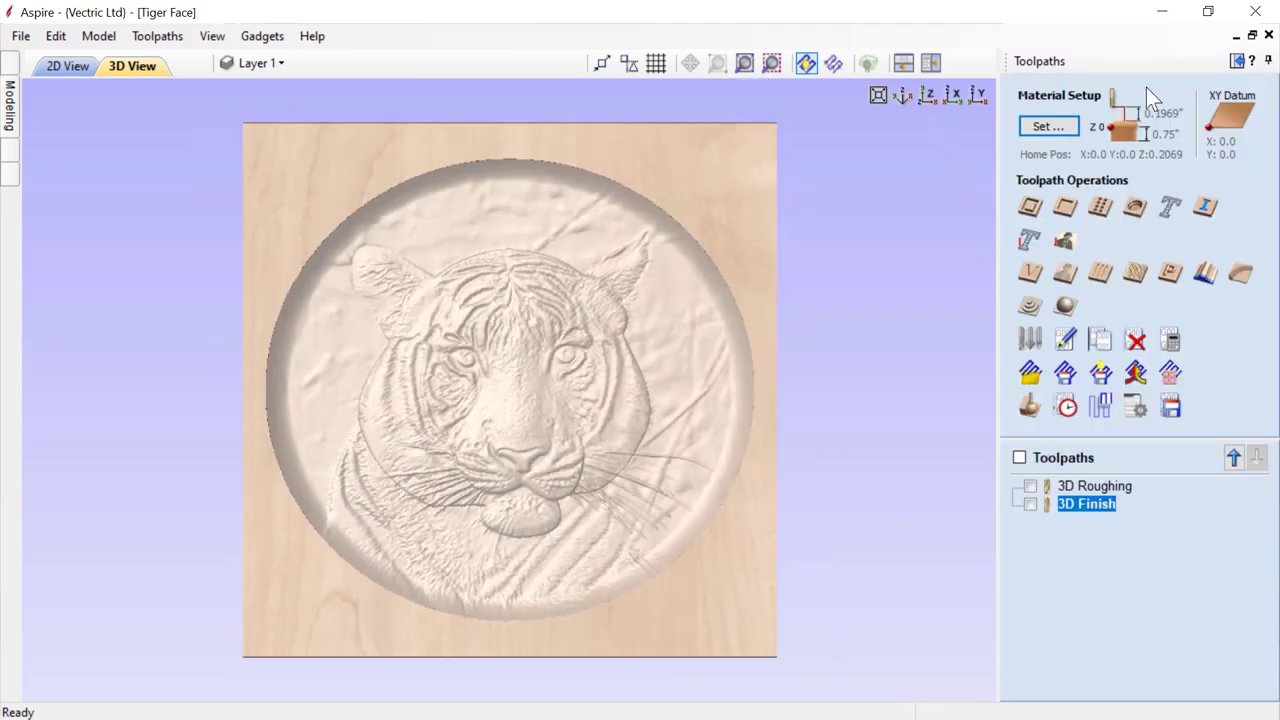
left_click(1268, 61)
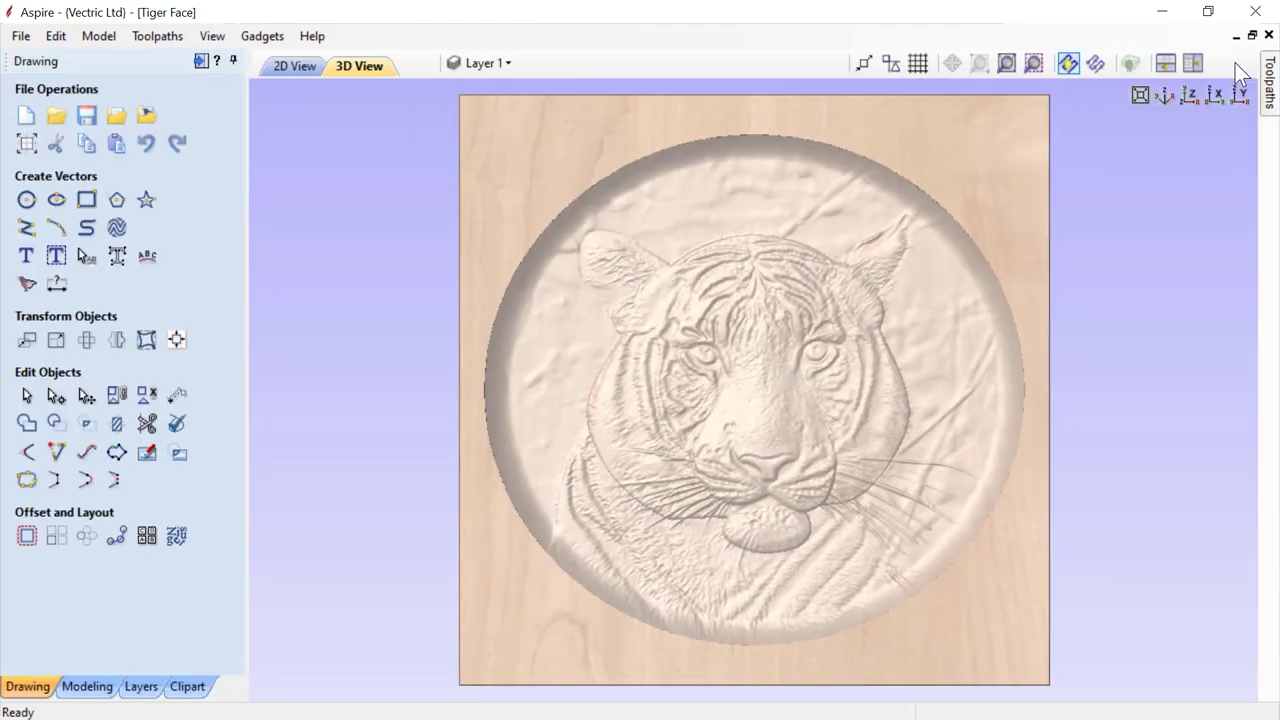
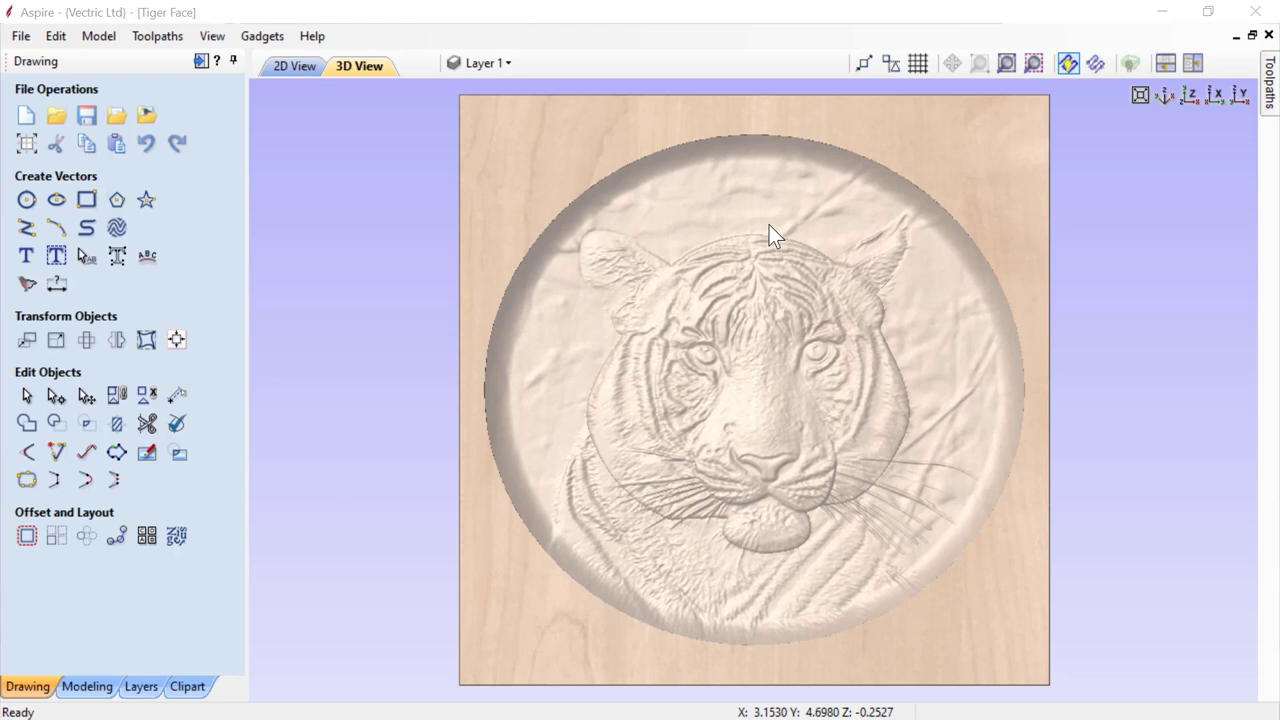
left_click(286, 62)
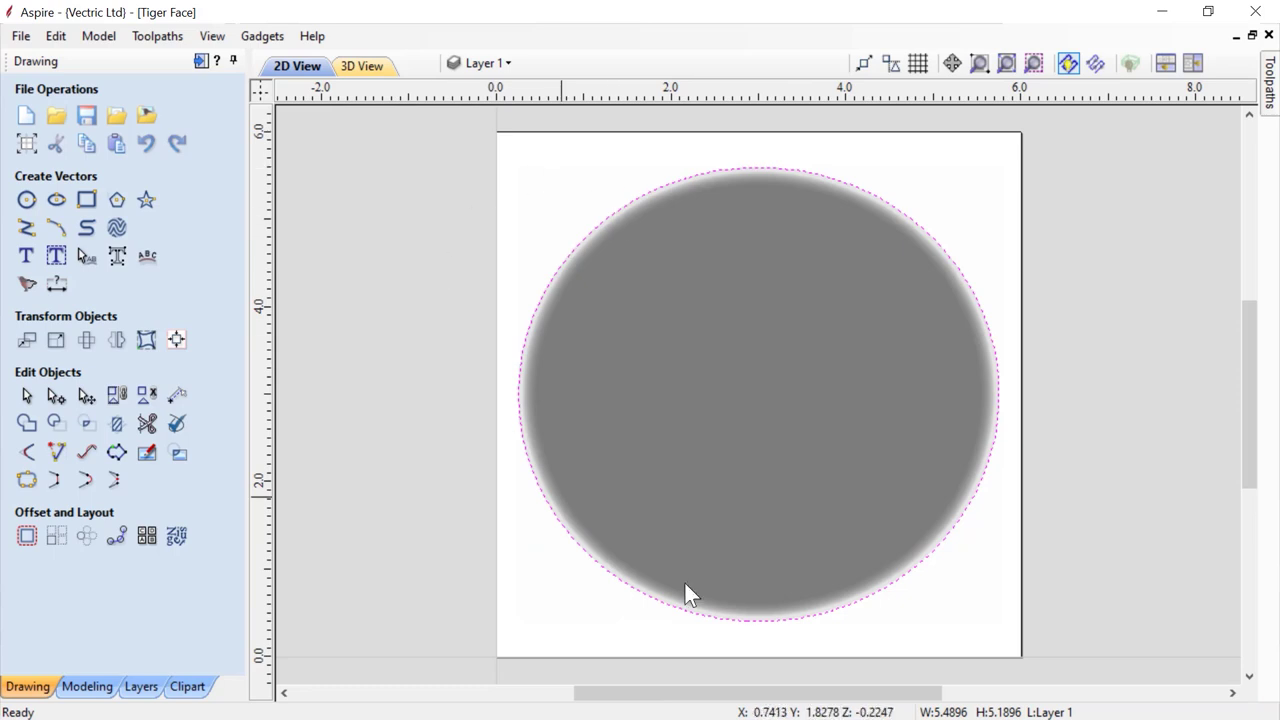
left_click(509, 63)
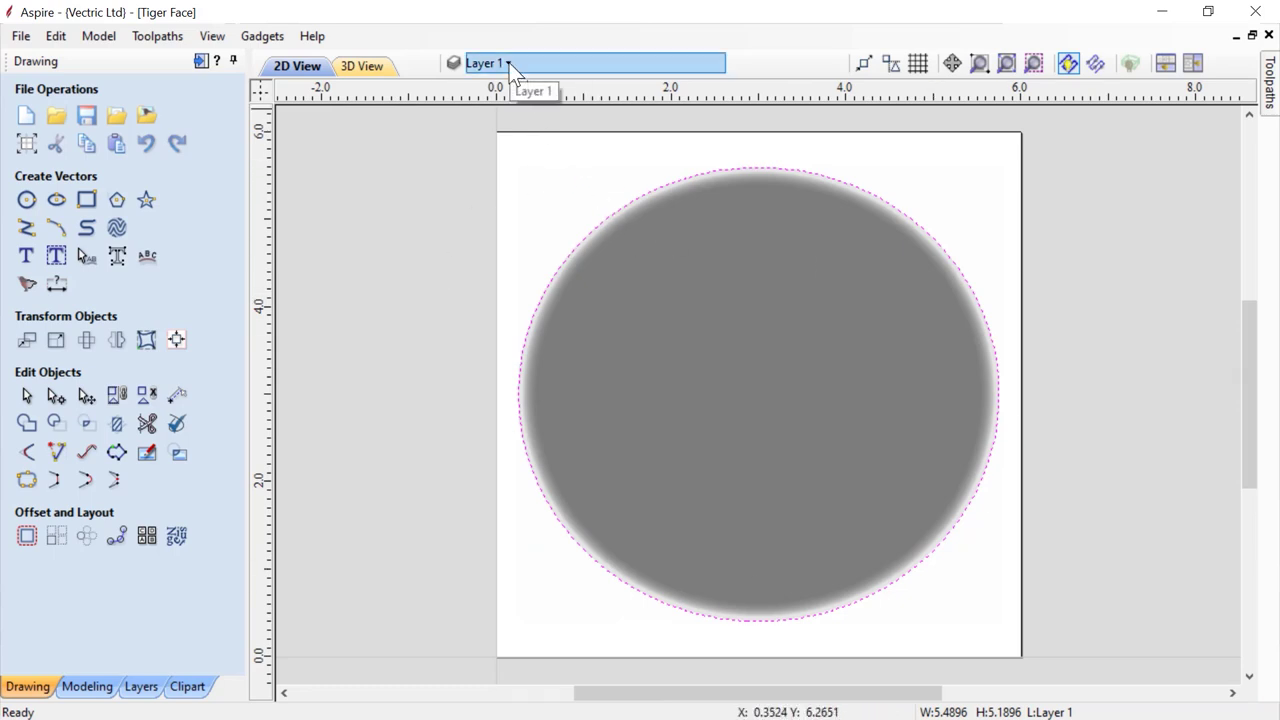
left_click(509, 64)
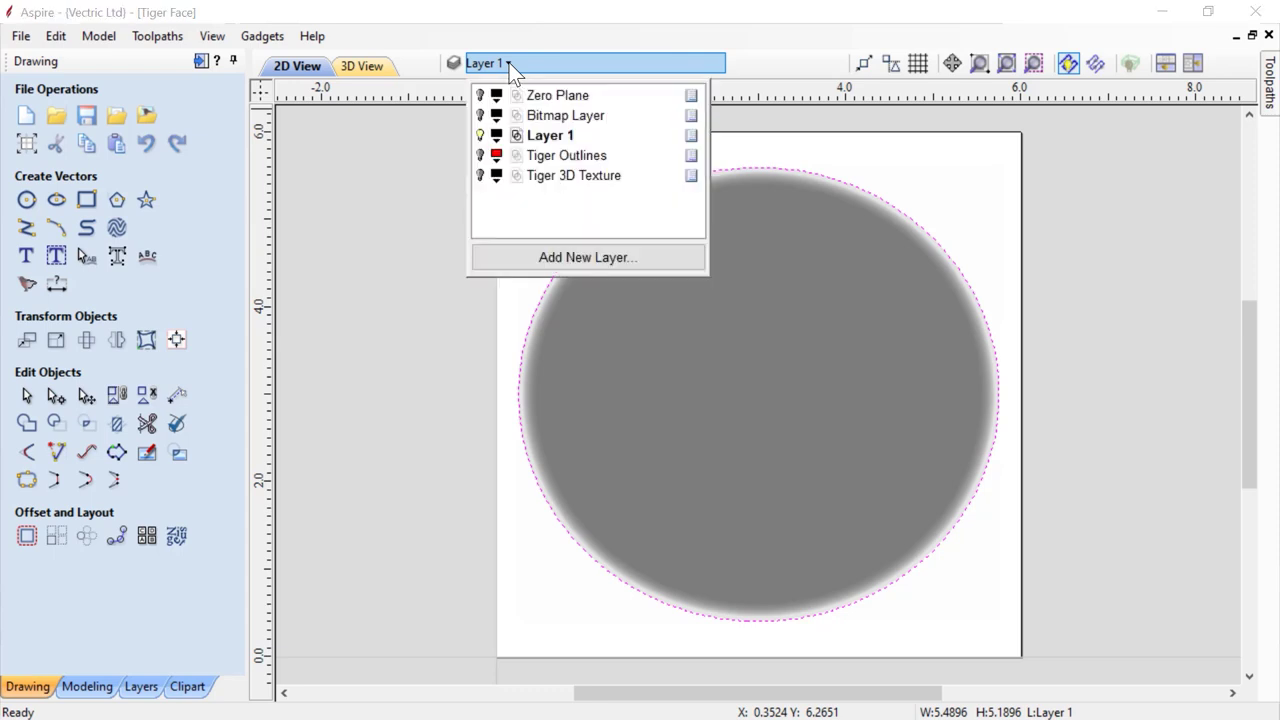
left_click(481, 154)
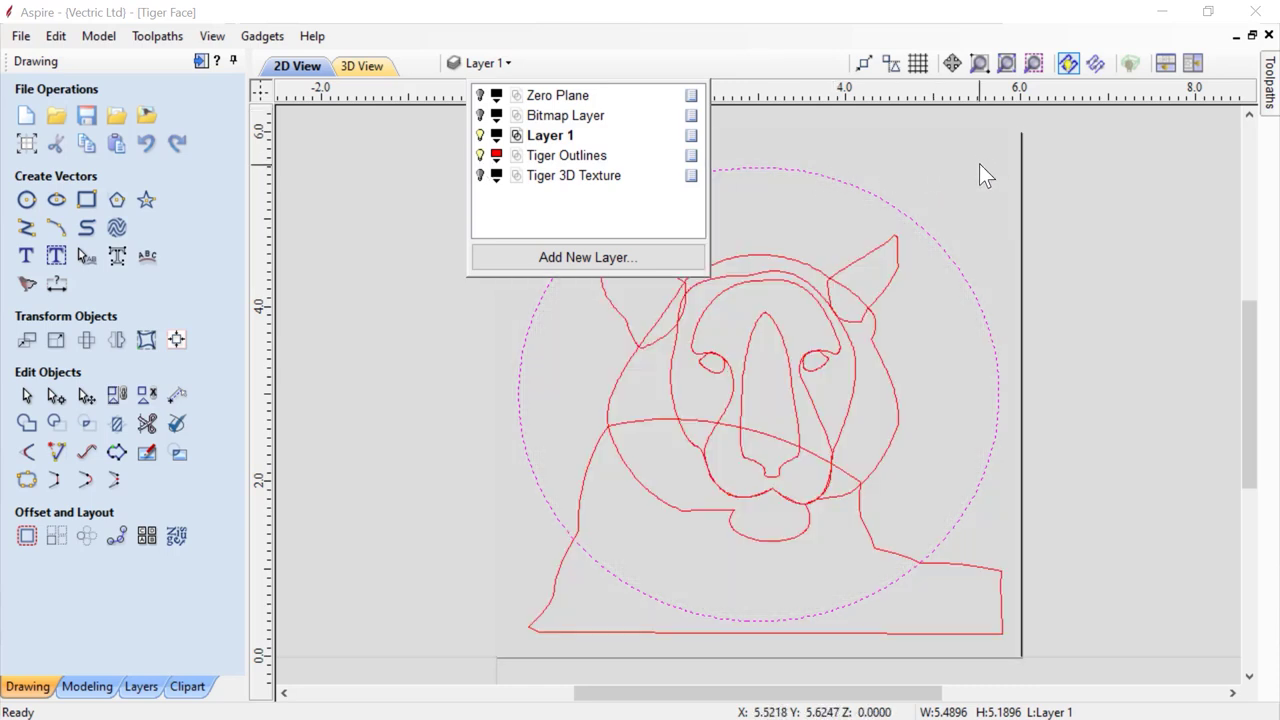
Step: Deselect the circle vector, select the Multi Dish level's Zero Plane component among the modeling components, and check it by toggling its visibility
left_click(67, 688)
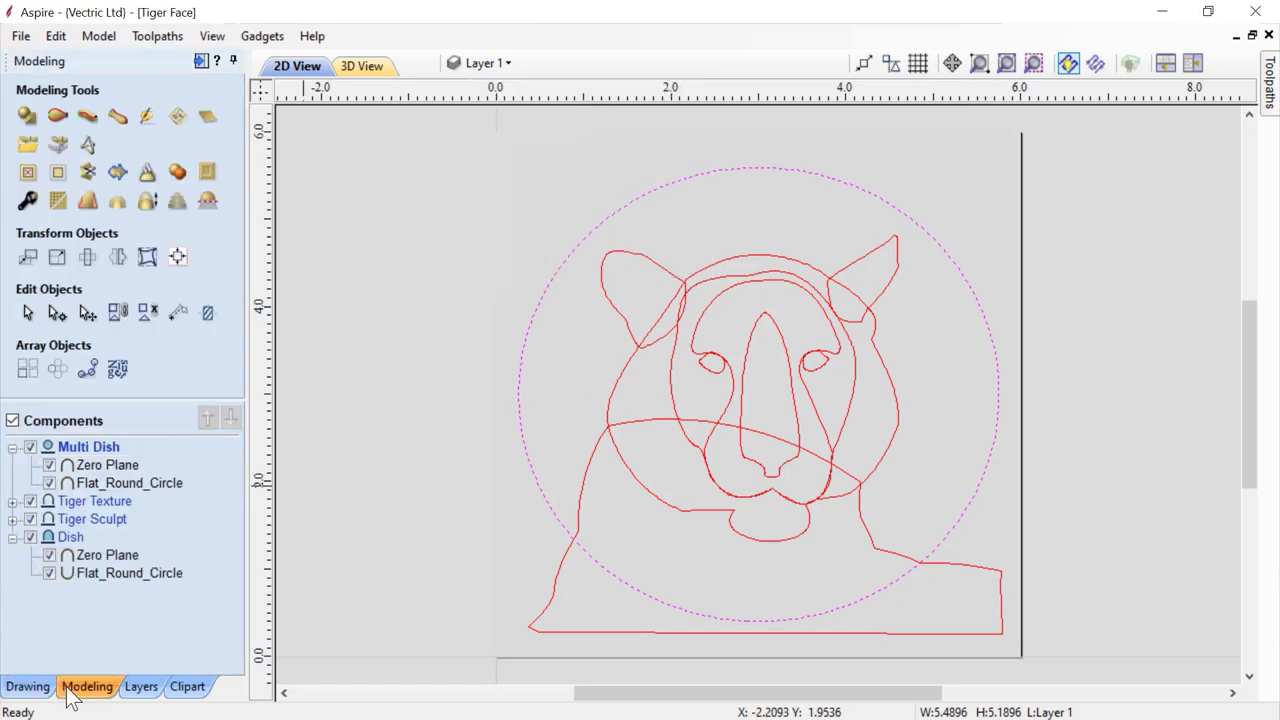
left_click(487, 340)
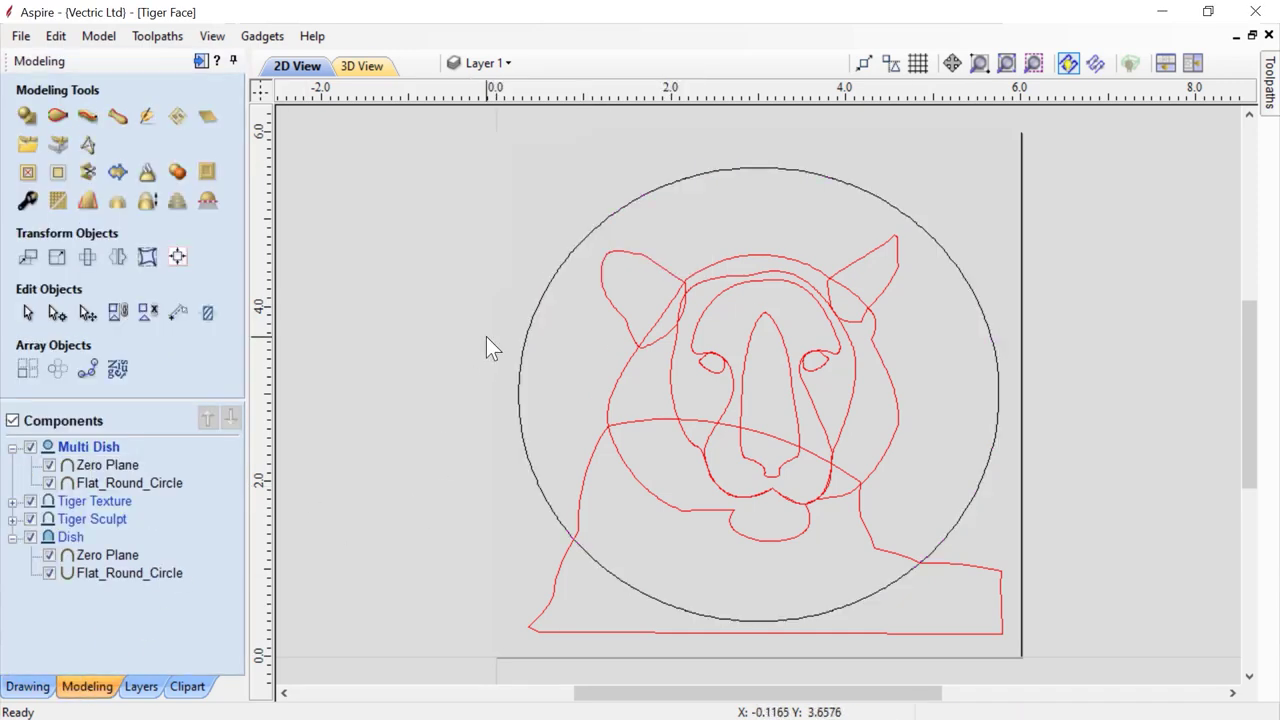
left_click(525, 560)
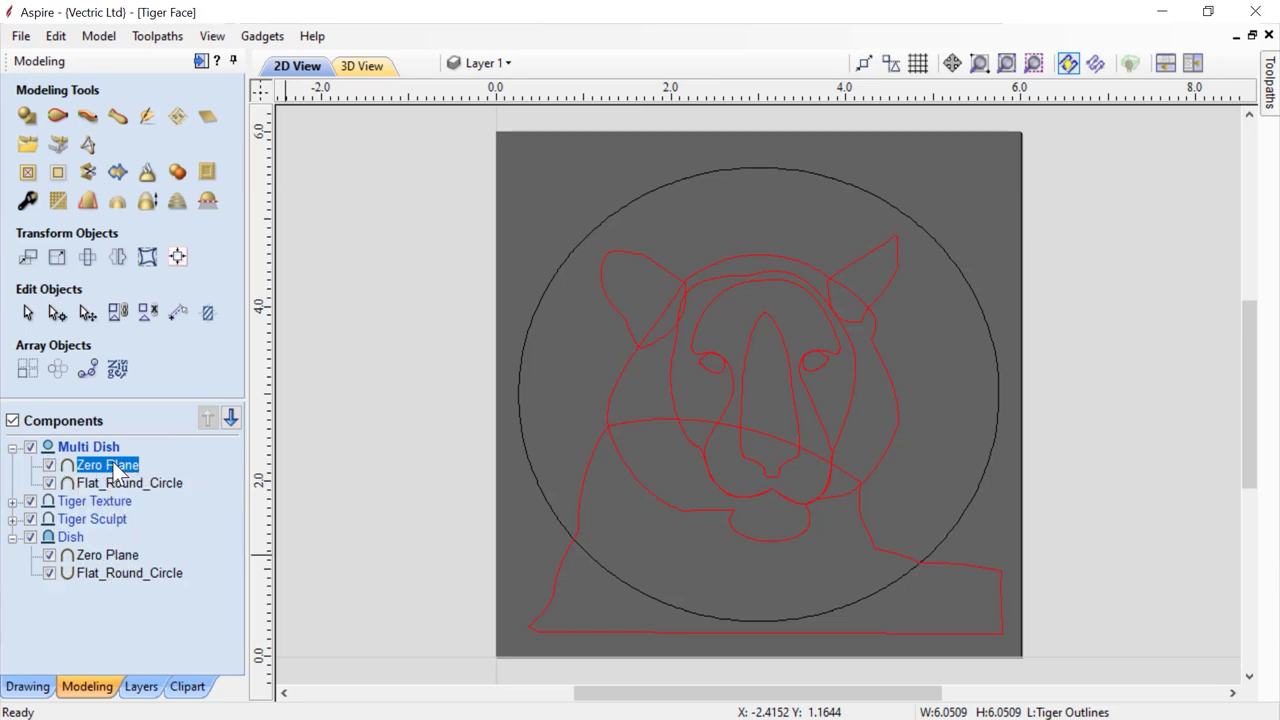
mouse_move(117, 470)
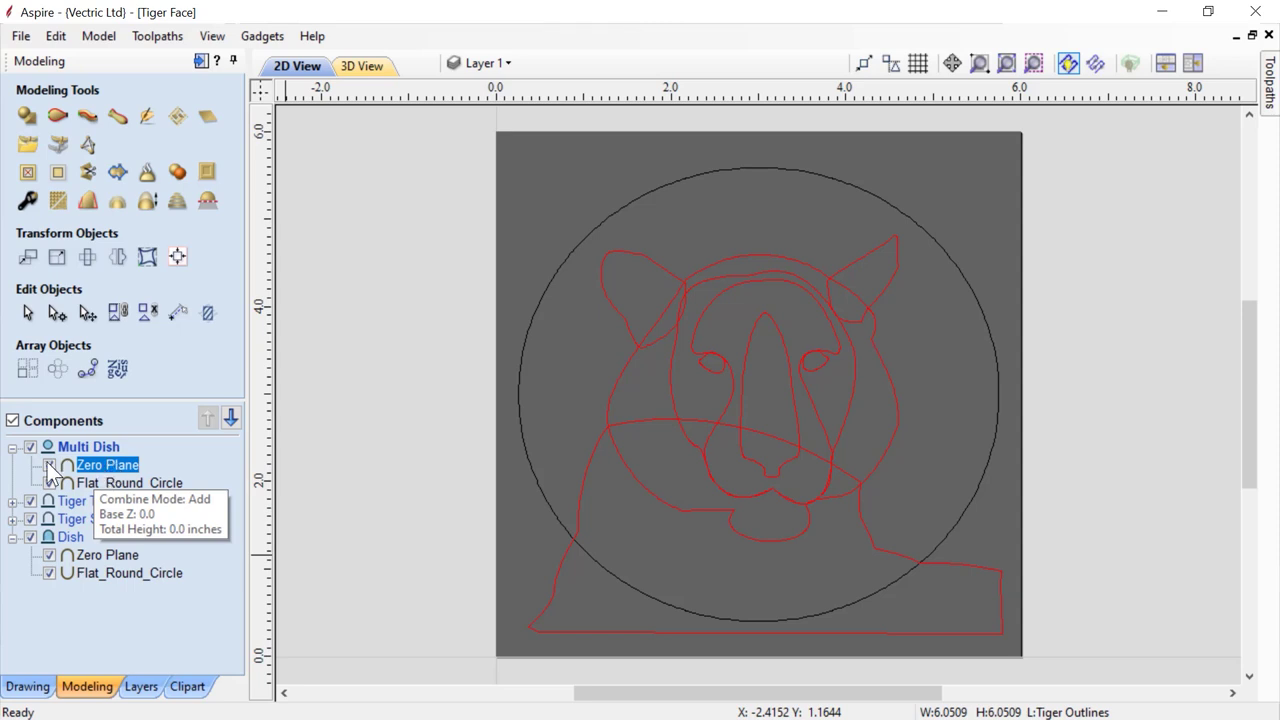
left_click(48, 464)
left_click(49, 465)
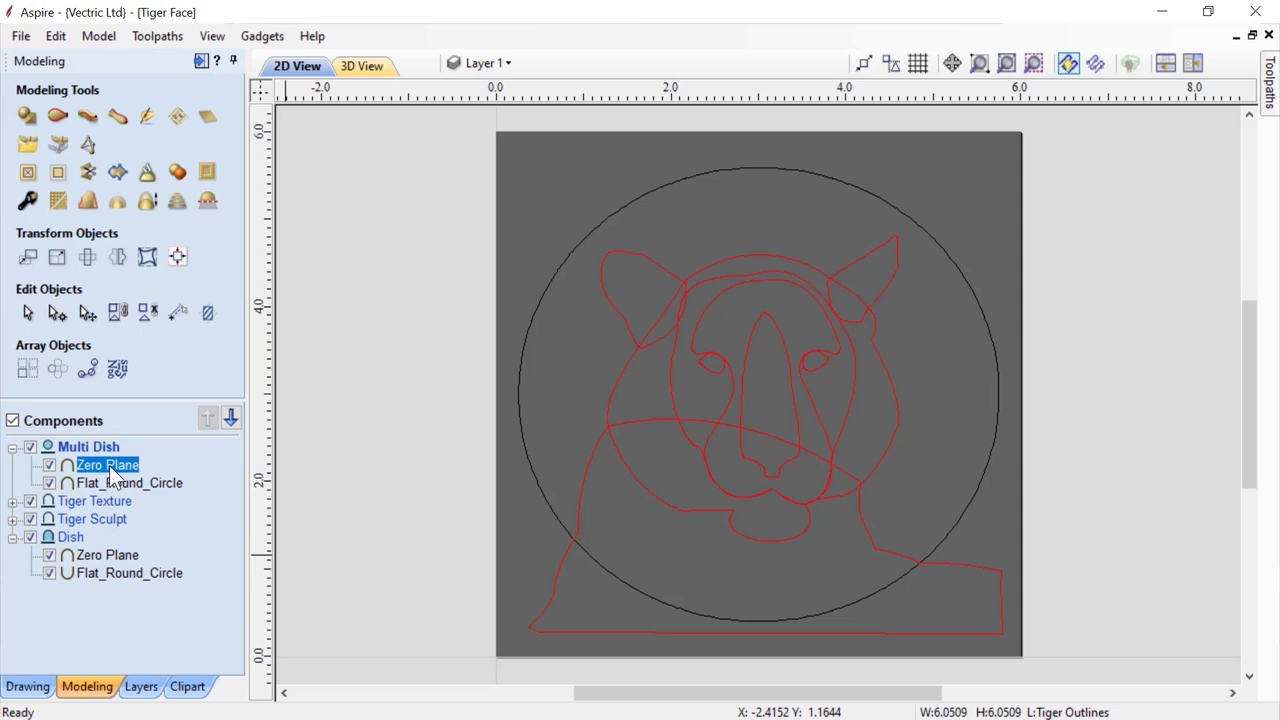
Step: Select the tiger's body, head and both ear outlines together with the dish circle in the 2D view
left_click(336, 456)
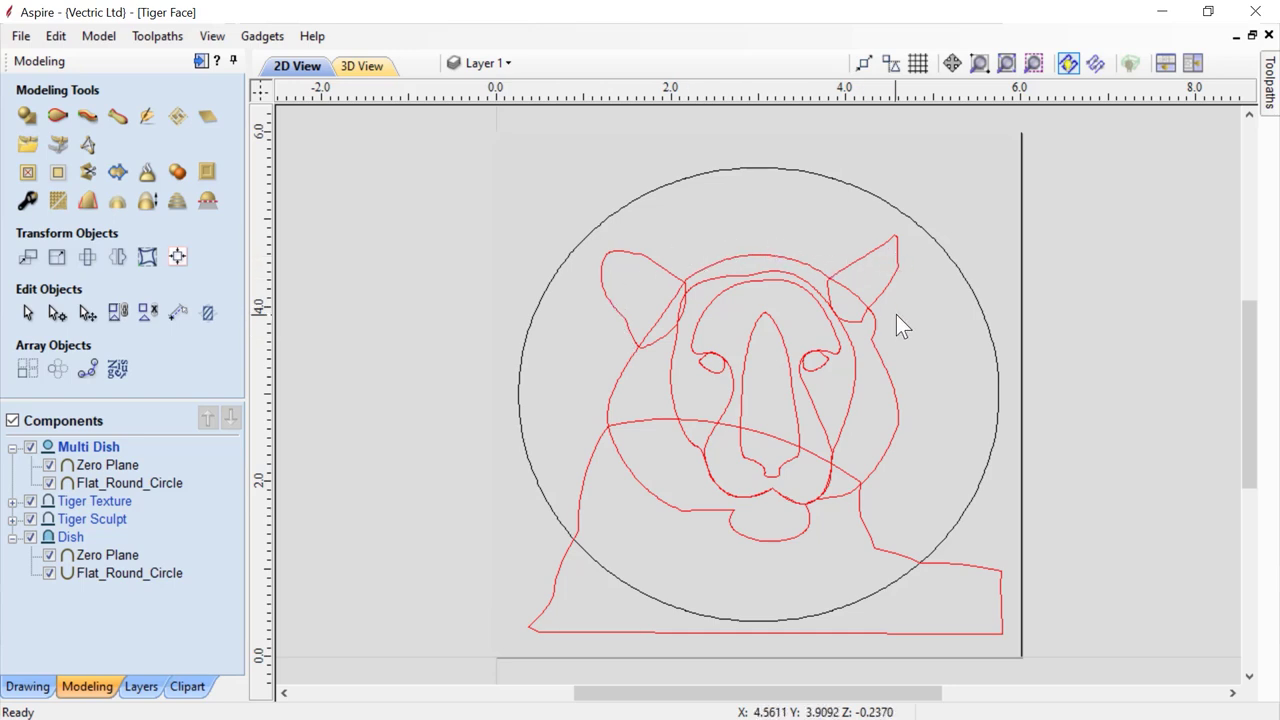
left_click(579, 515)
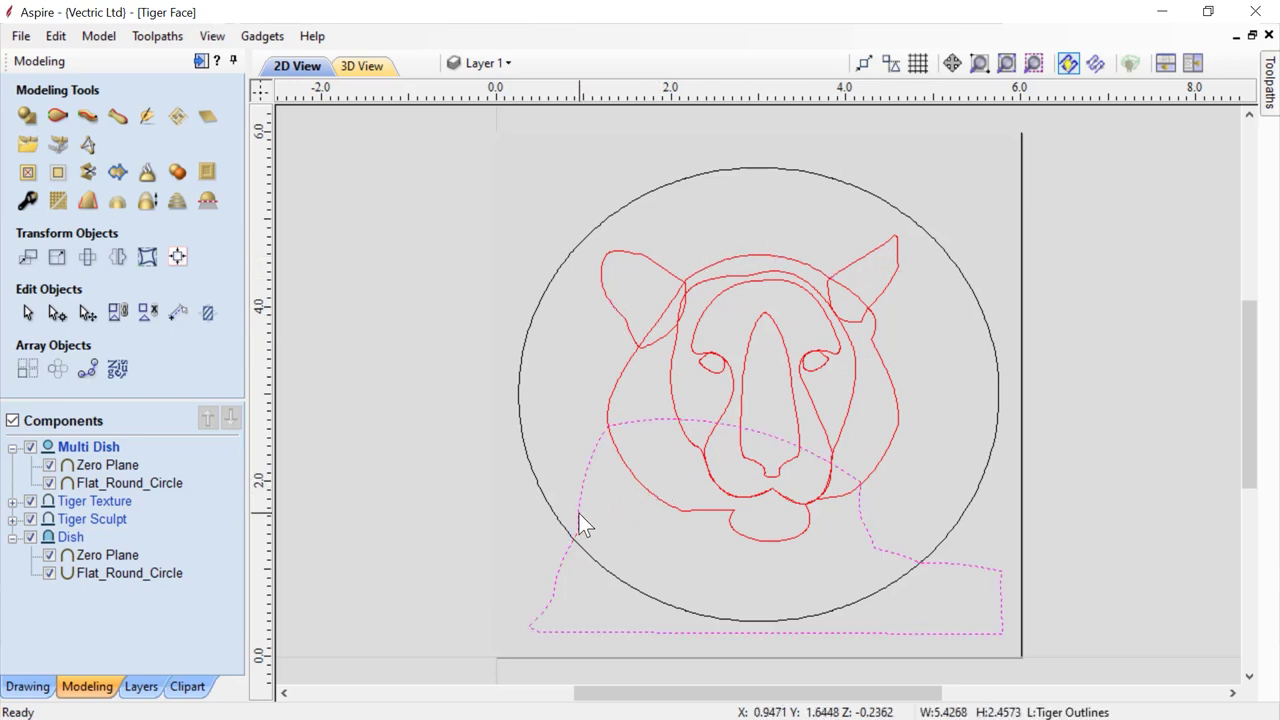
left_click(607, 408, "shift")
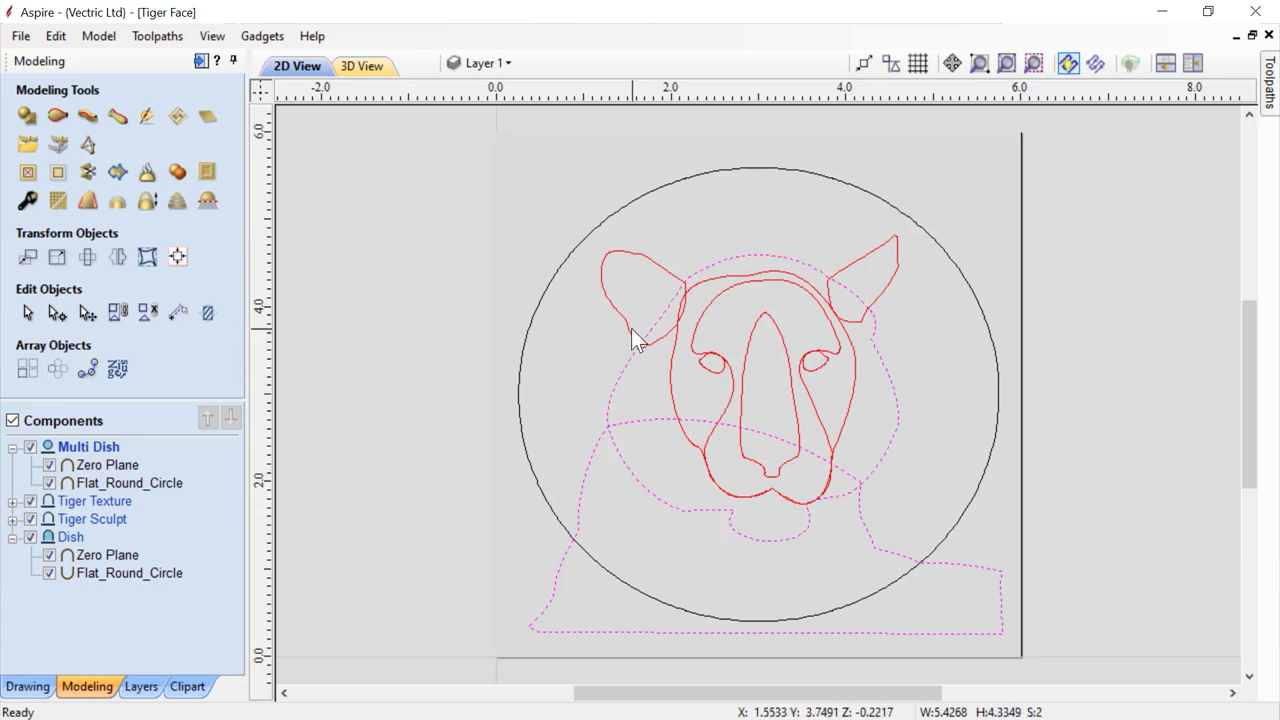
left_click(631, 336, "shift")
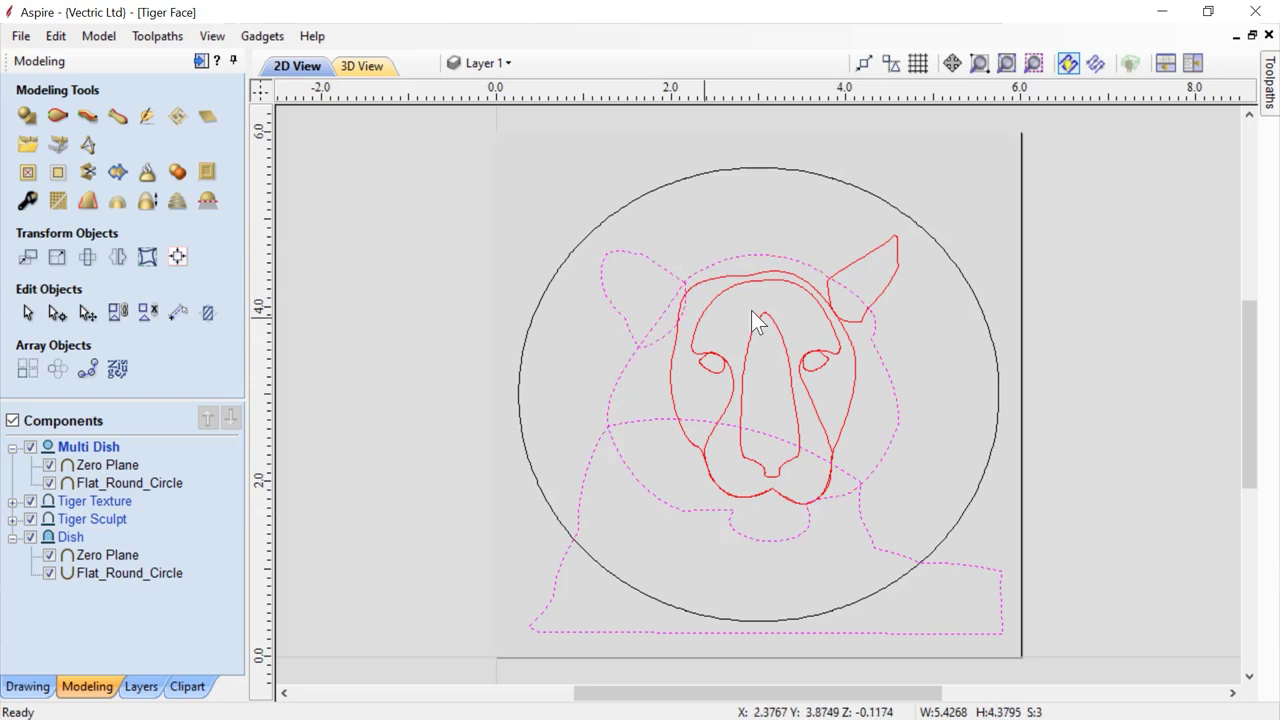
left_click(853, 321, "shift")
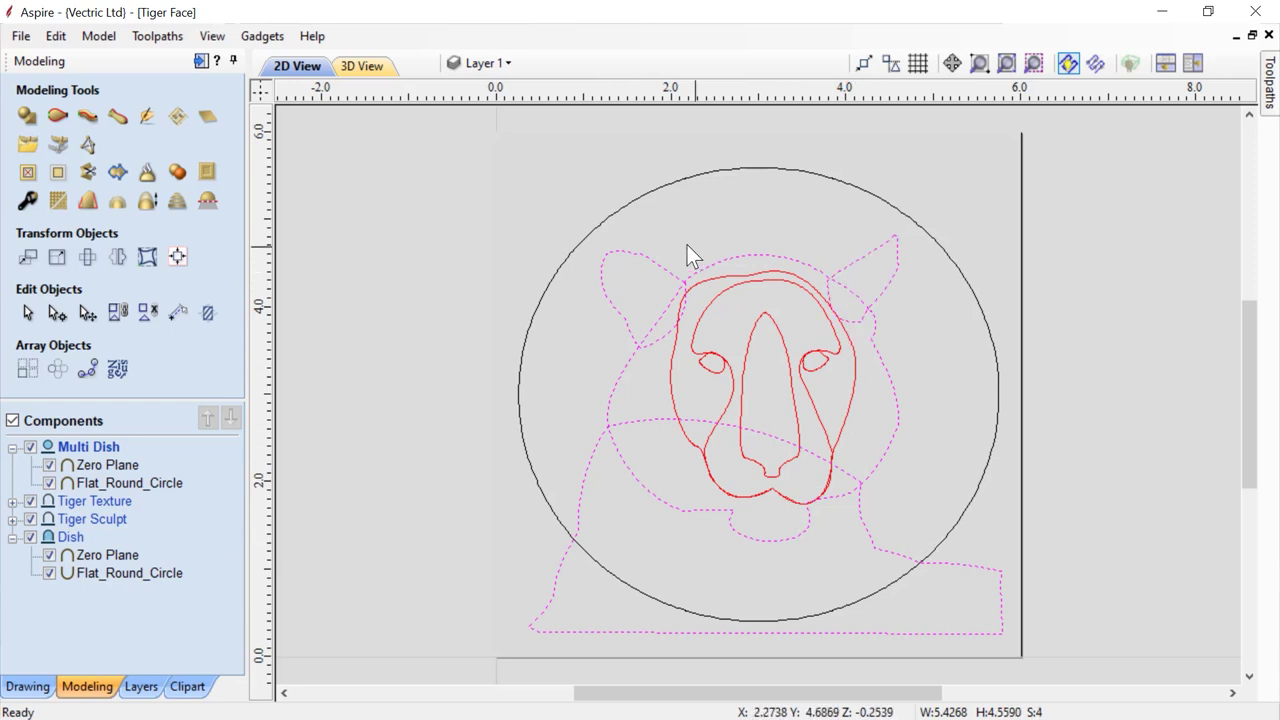
left_click(776, 168, "shift")
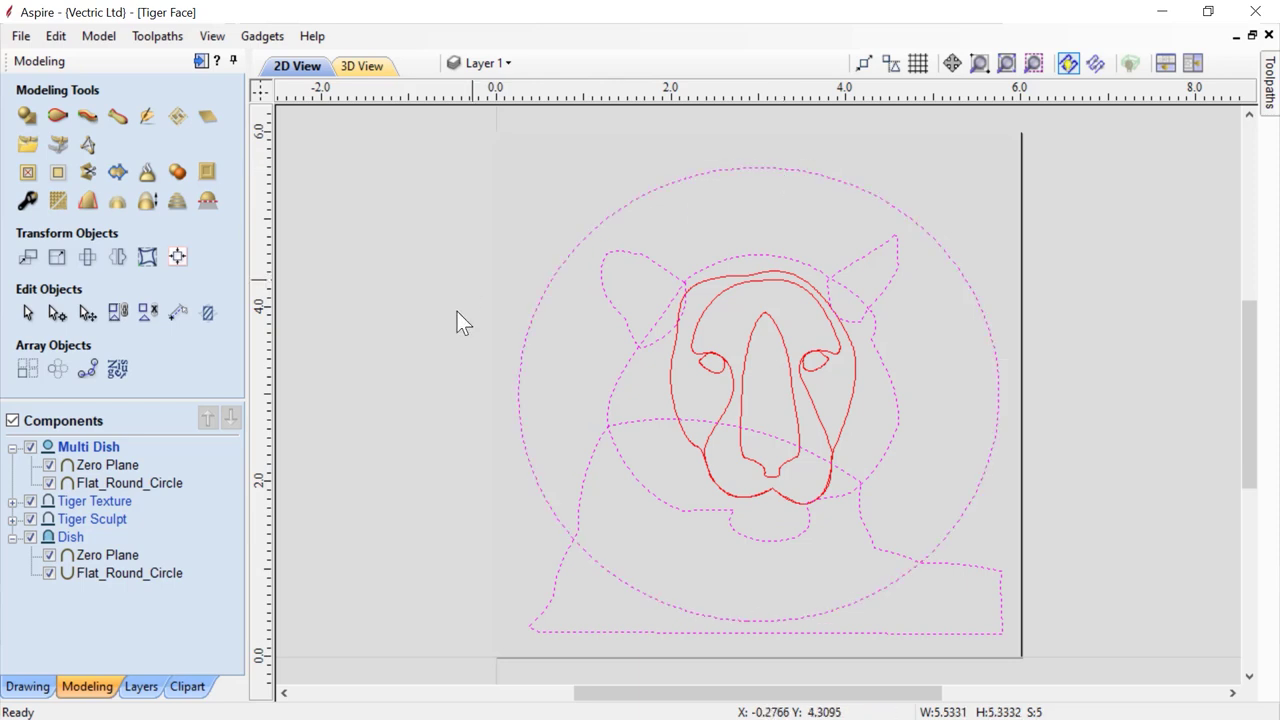
Step: Copy the selected vectors to a new visible layer named "Tiger Laser Texture" with a green drawing color
right_click(555, 272)
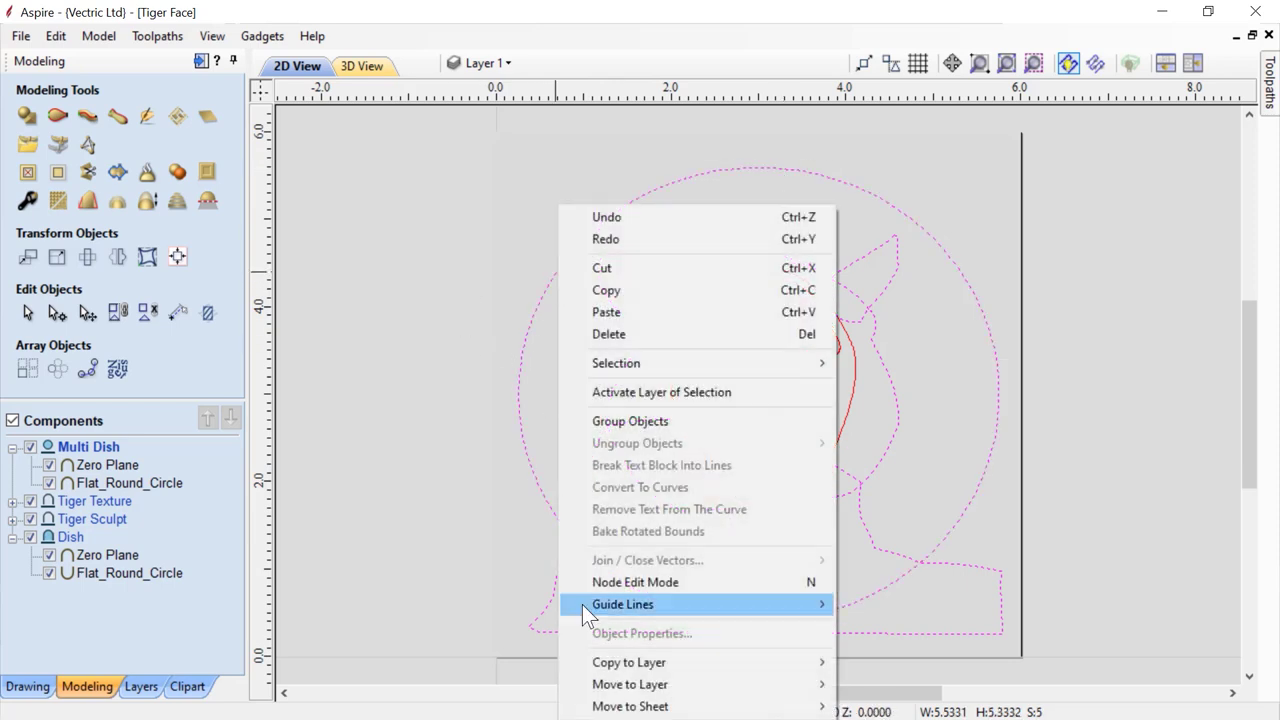
mouse_move(658, 658)
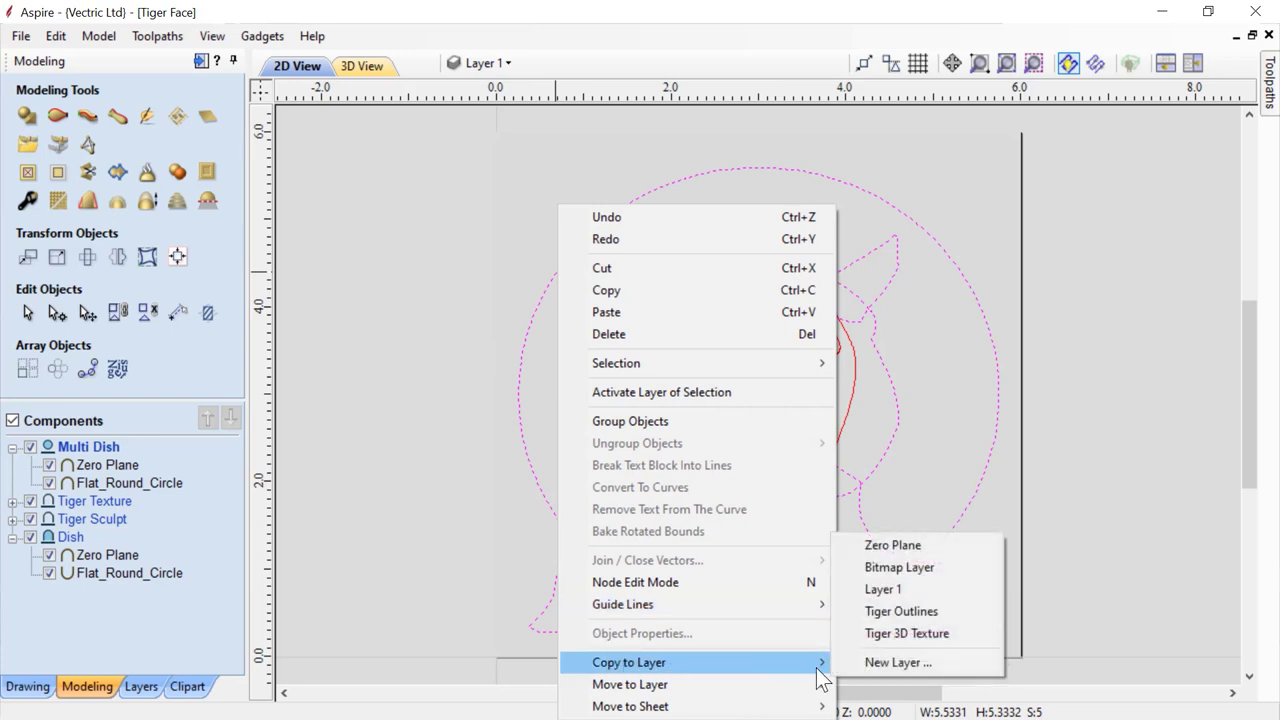
left_click(855, 662)
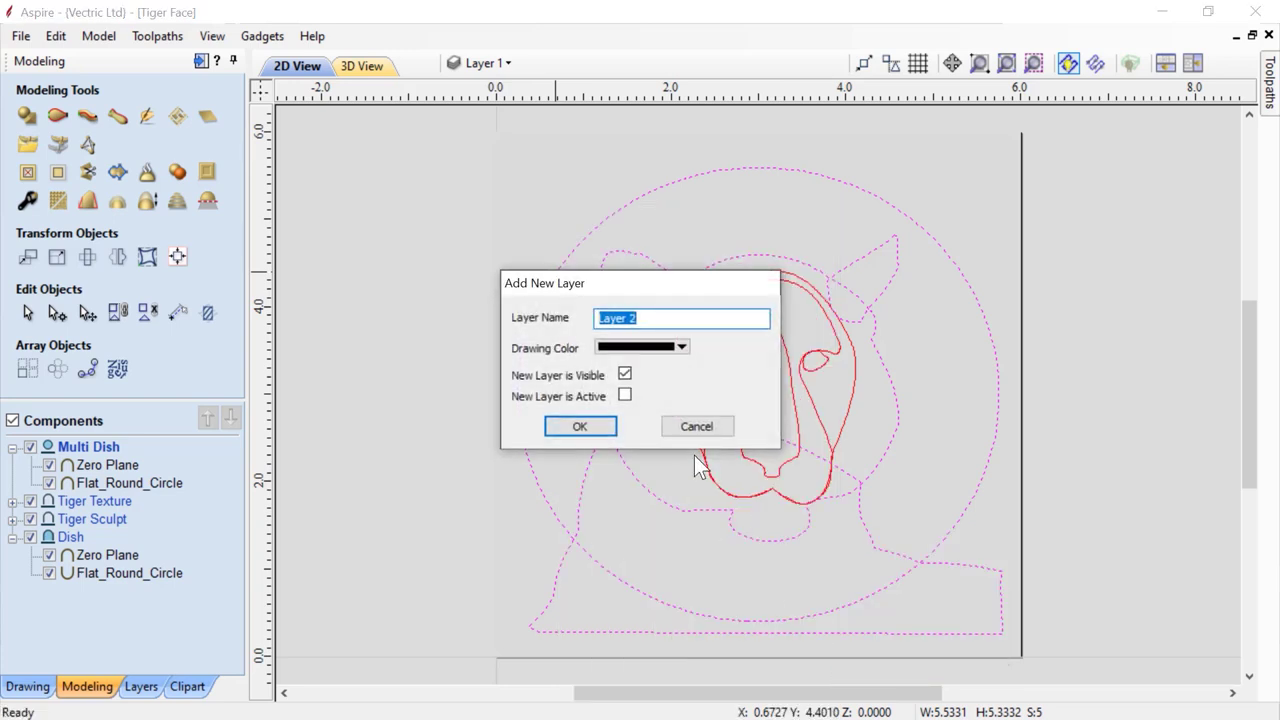
type("Tiger Las")
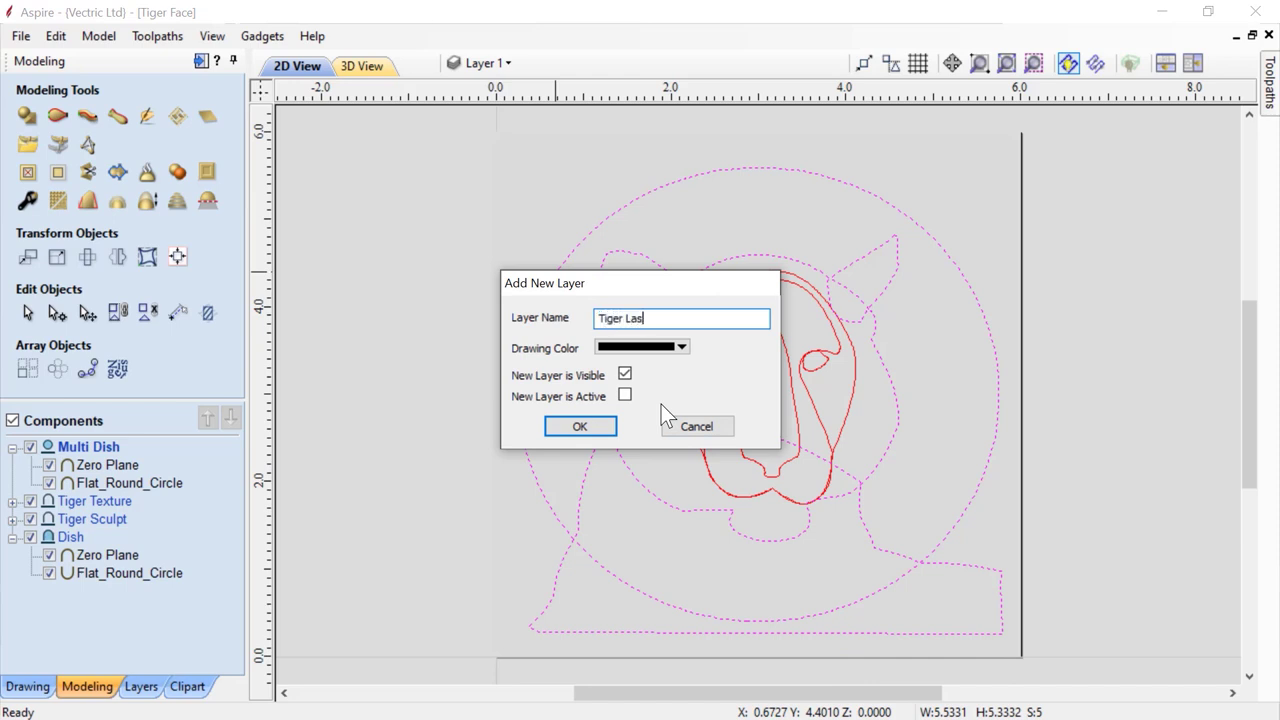
type("er Texture")
left_click(681, 347)
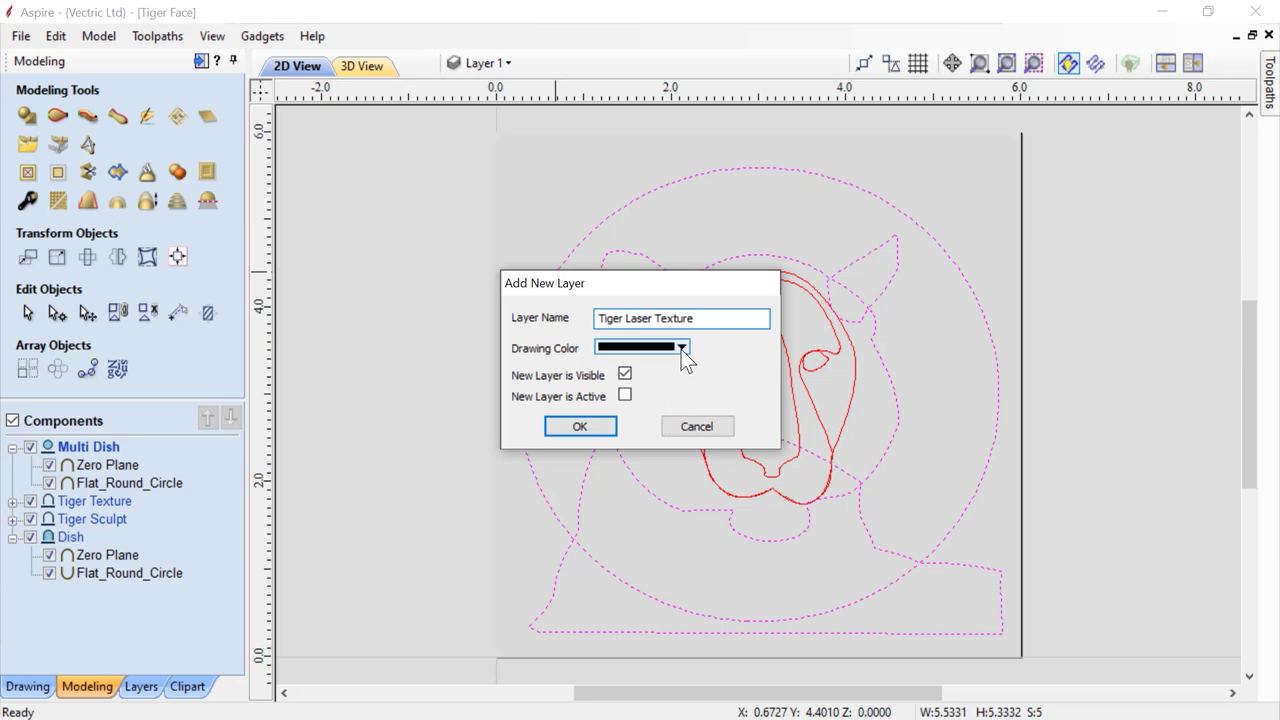
left_click(663, 415)
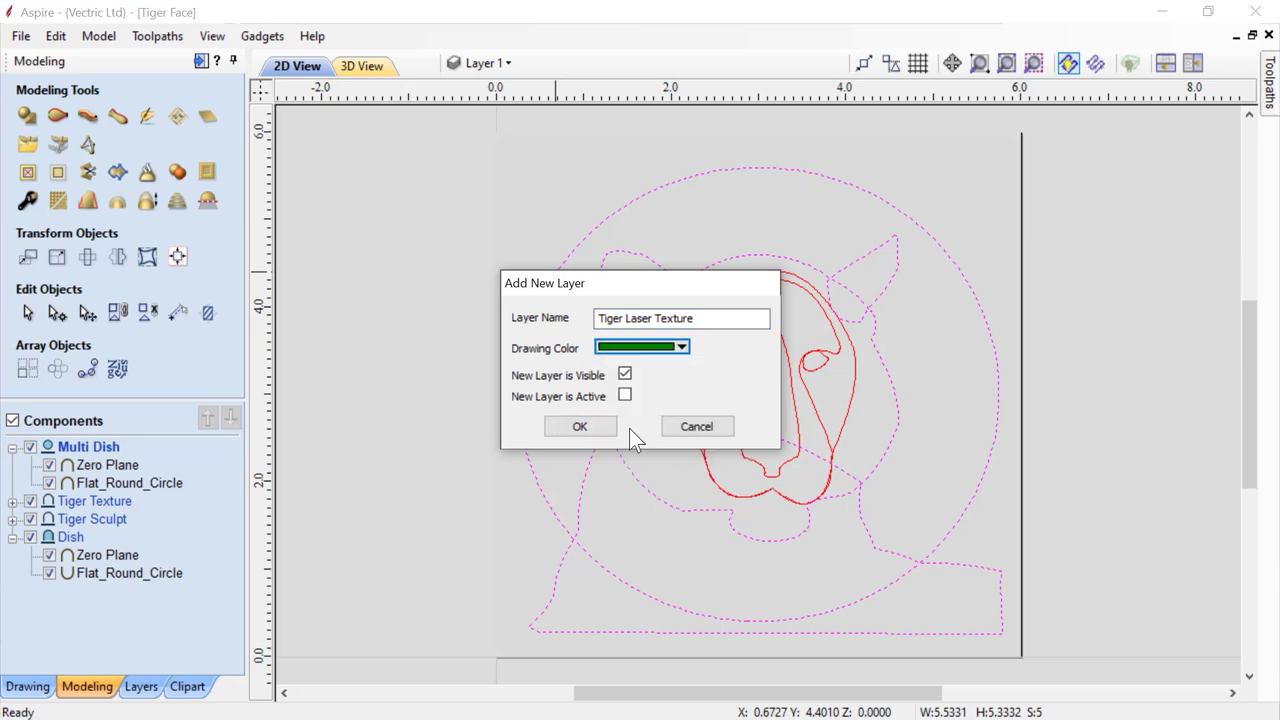
left_click(579, 427)
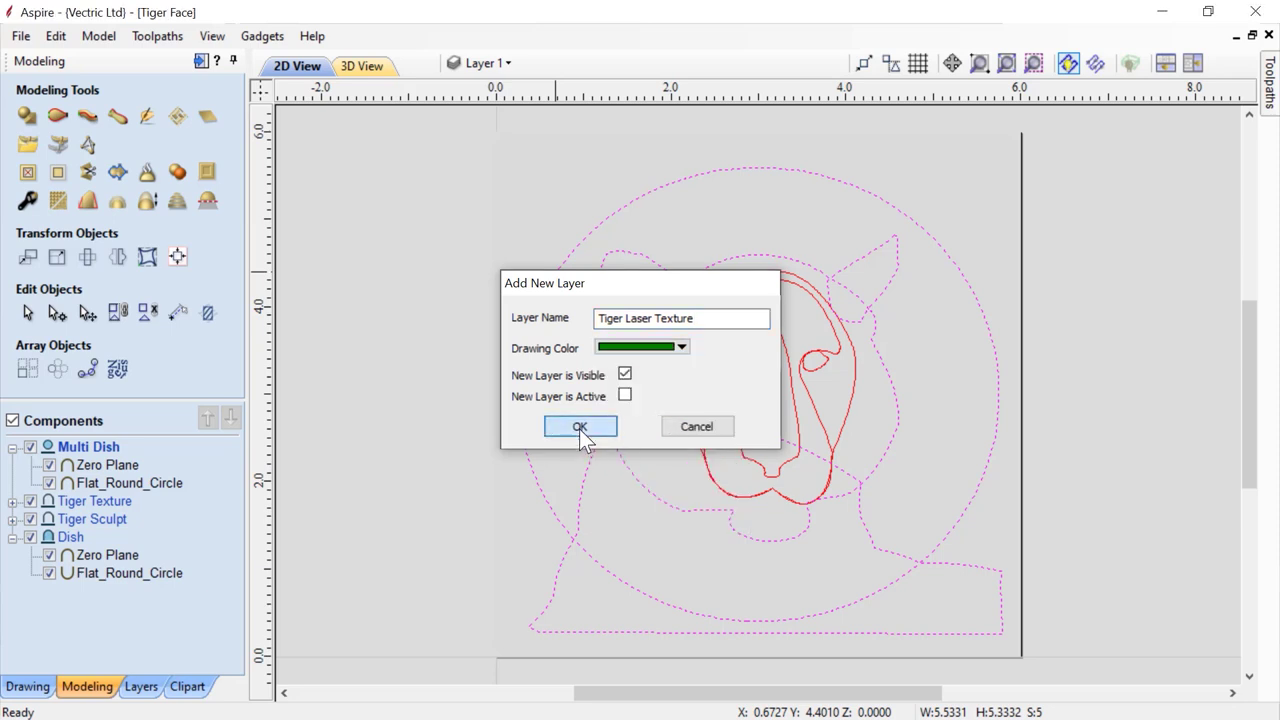
Step: Hide Layer 1 and the Tiger Outlines layer, show the Bitmap Layer, and clear the selection
left_click(519, 63)
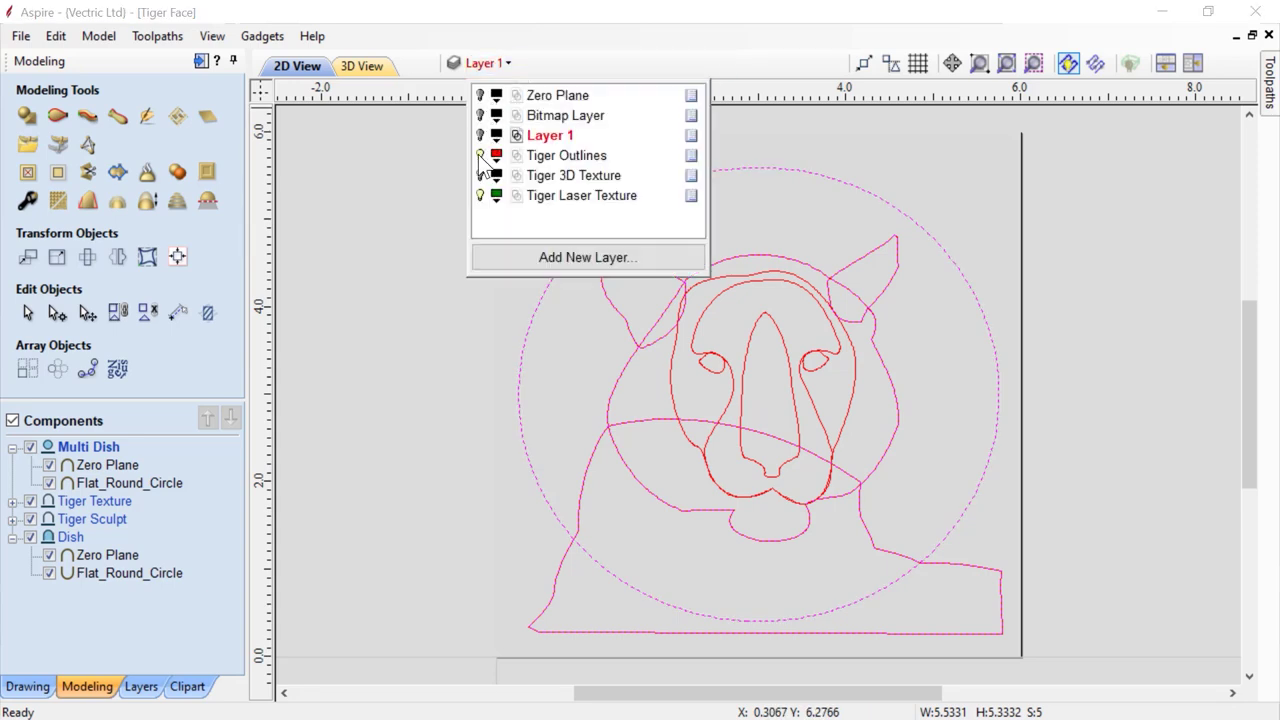
left_click(480, 155)
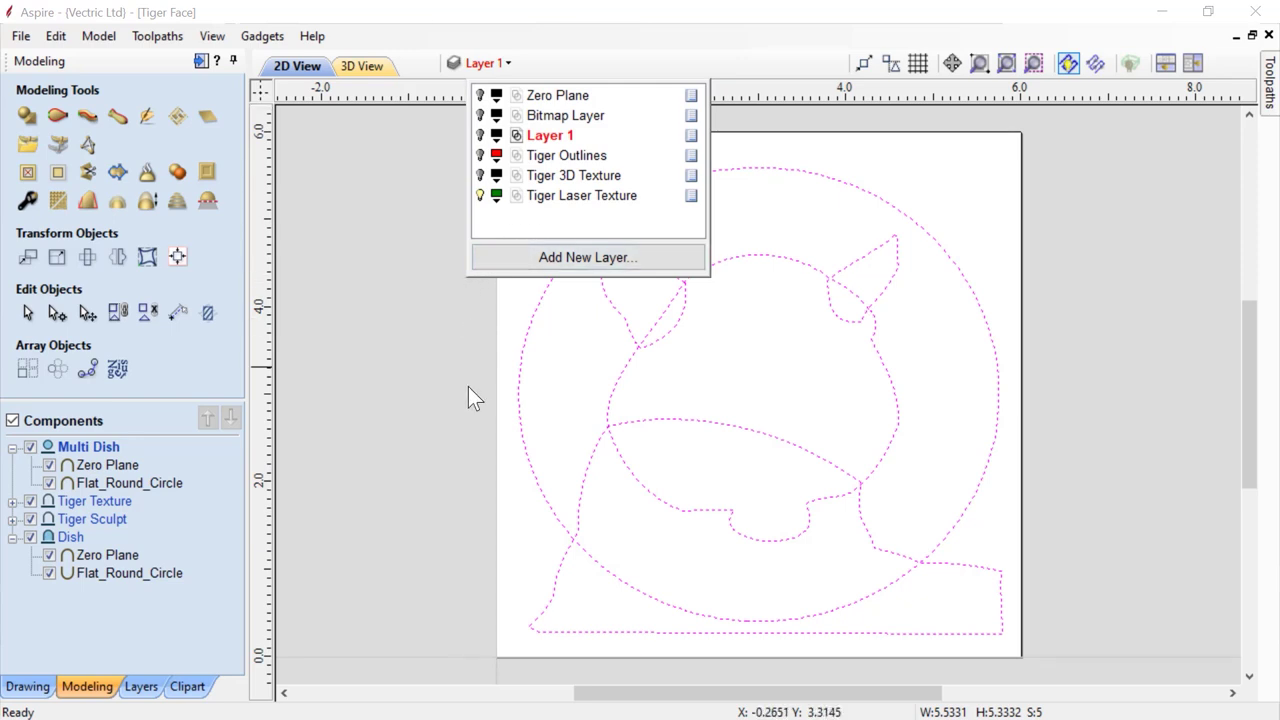
left_click(481, 115)
left_click(415, 186)
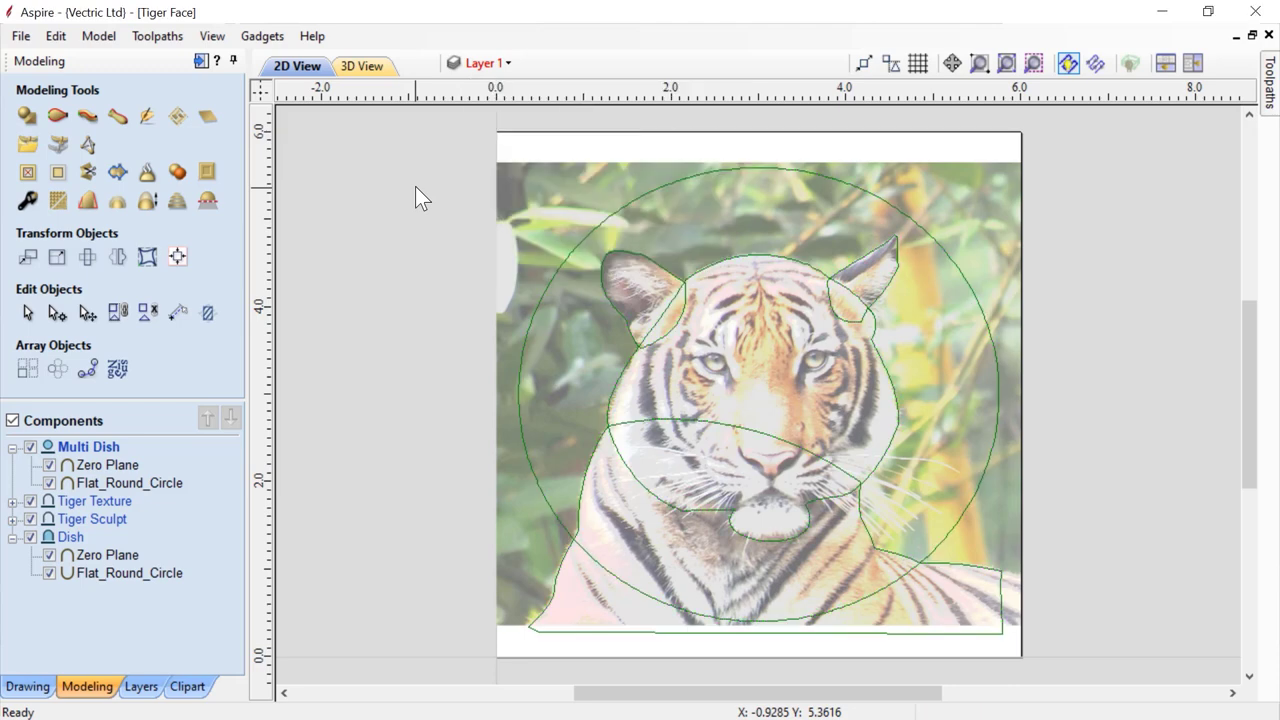
Step: Copy the tiger photo from the Bitmap Layer to the Tiger Laser Texture layer
left_click(542, 216)
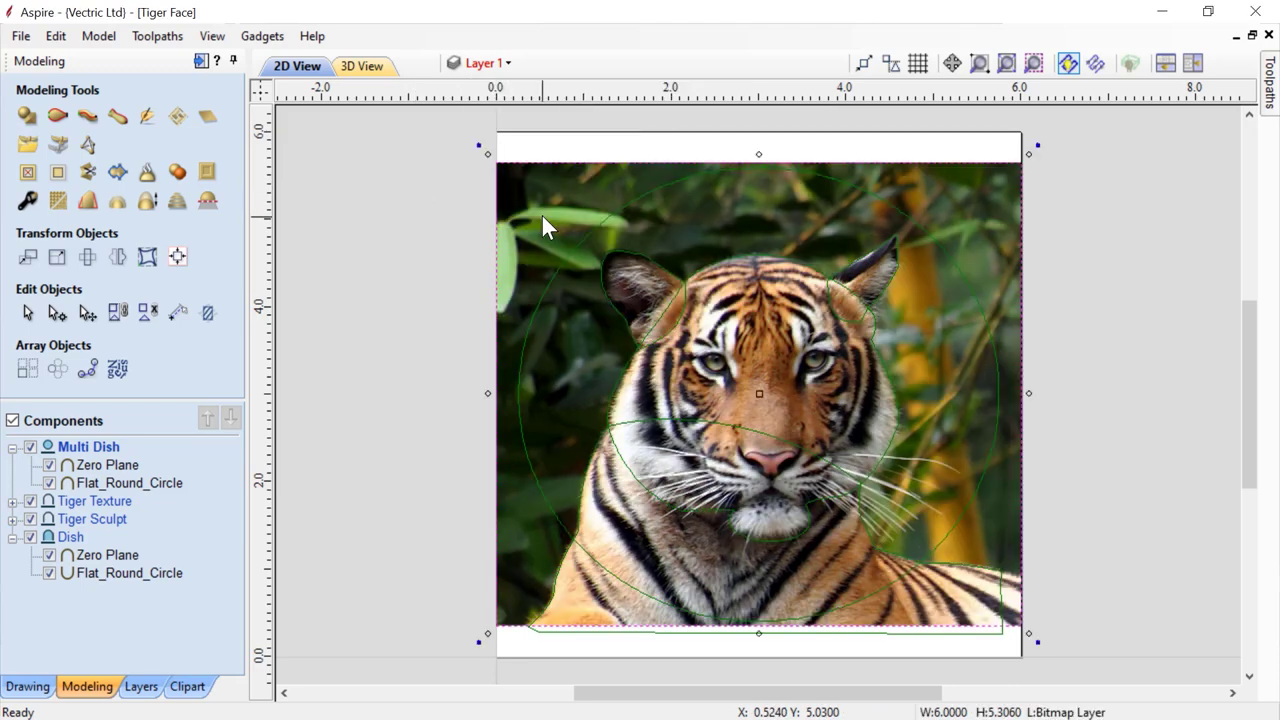
right_click(542, 216)
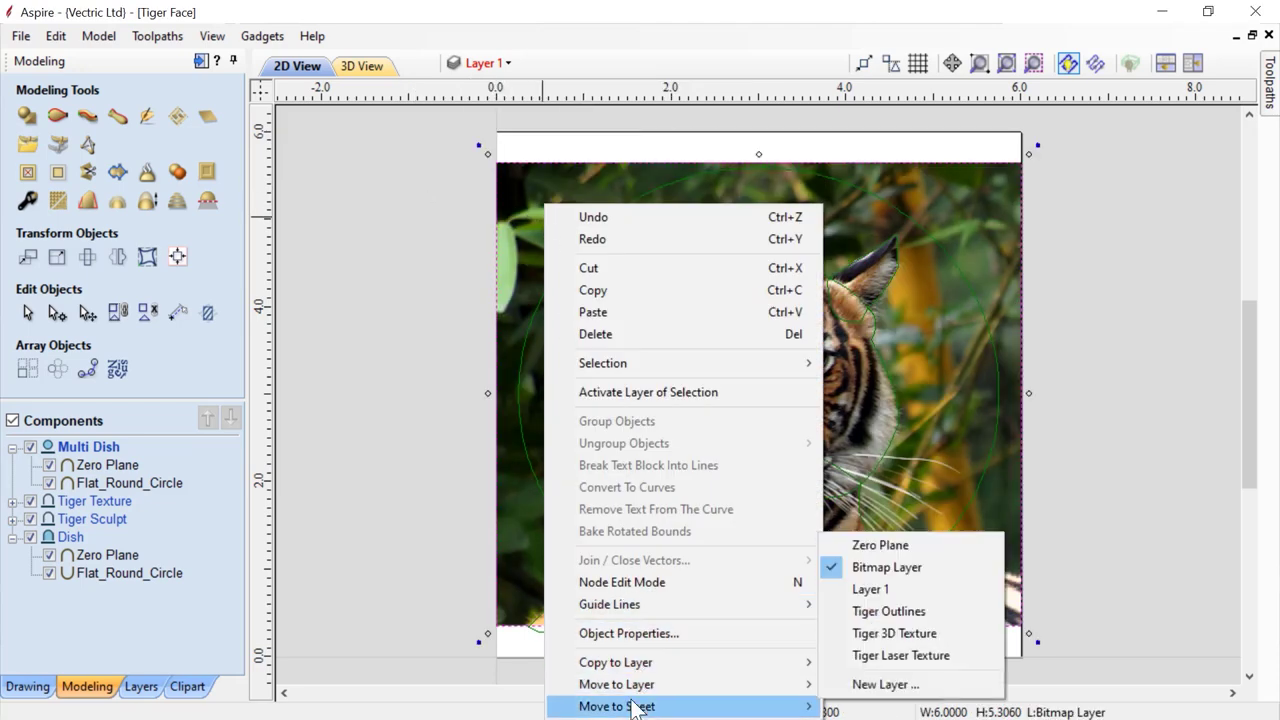
mouse_move(640, 665)
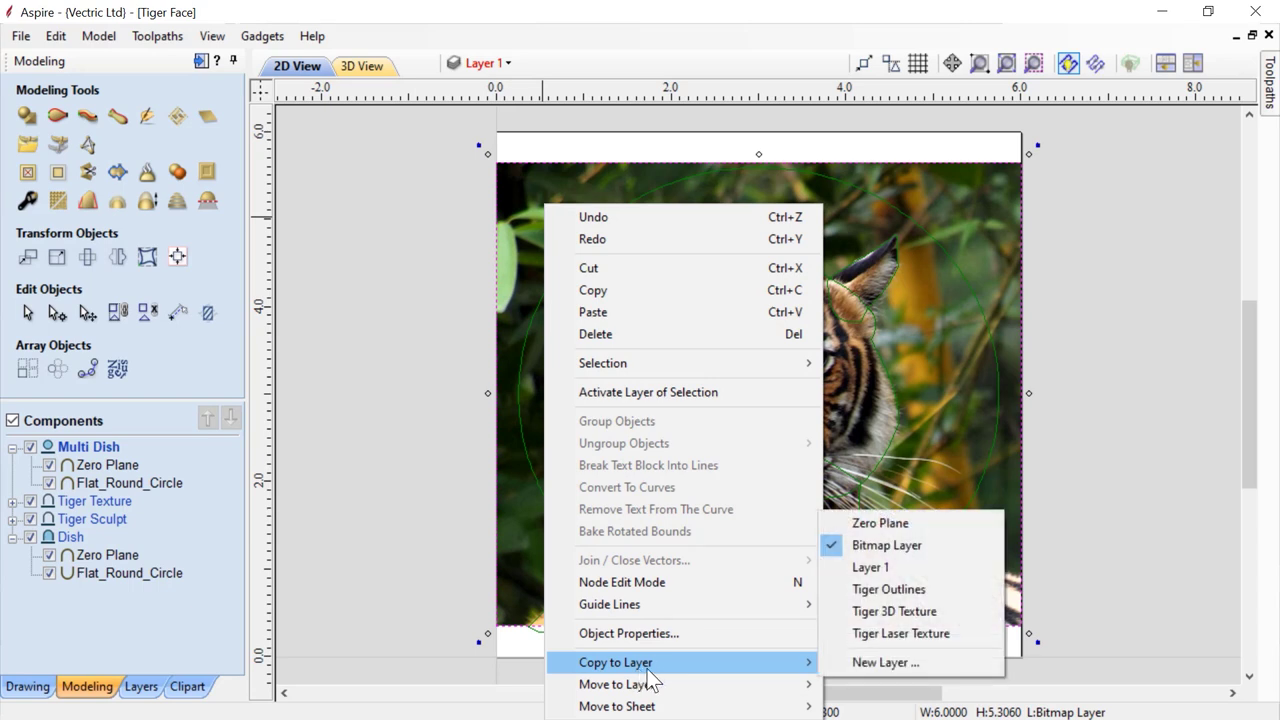
left_click(879, 638)
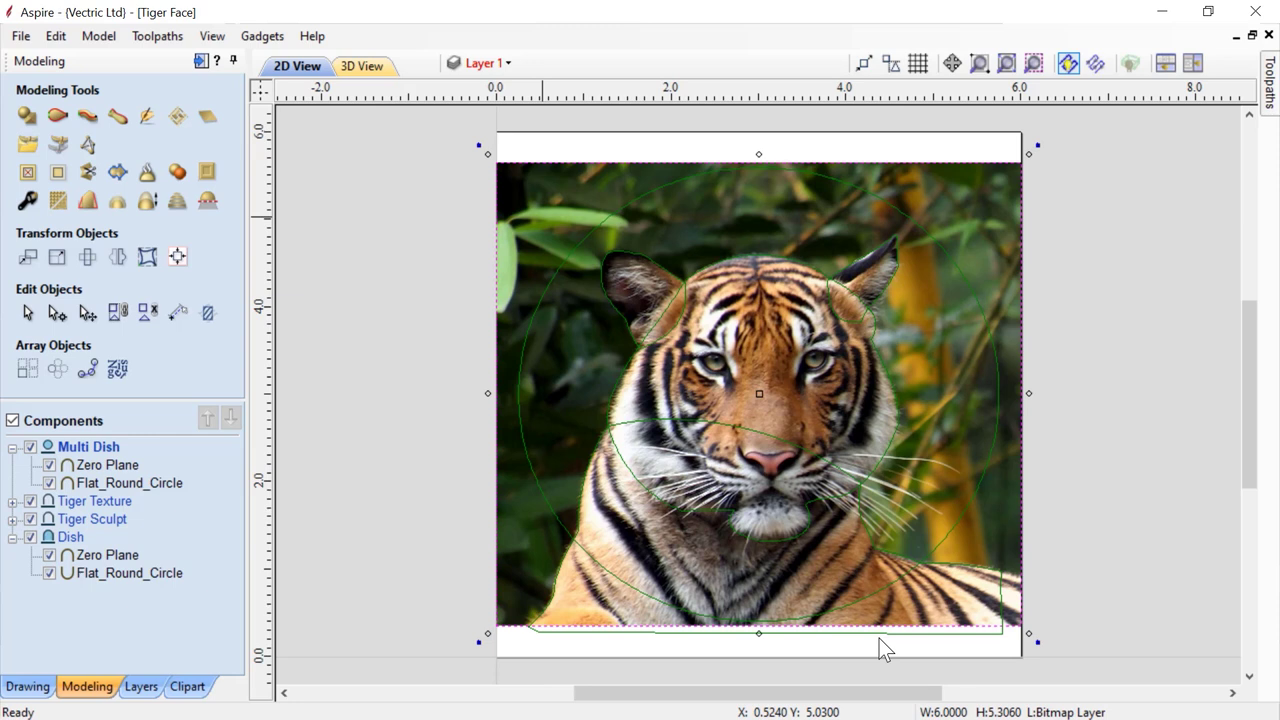
Step: Hide the Bitmap Layer, make Tiger Laser Texture the active layer, and deselect the photo
left_click(492, 63)
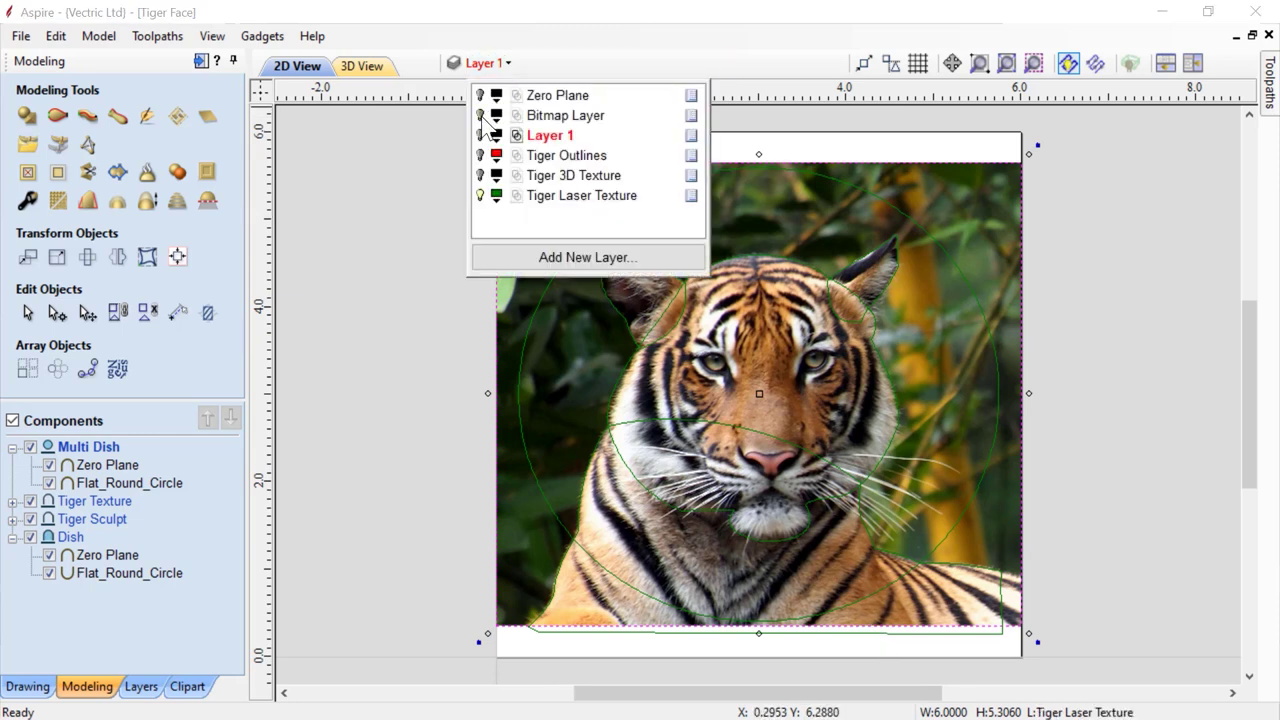
left_click(561, 199)
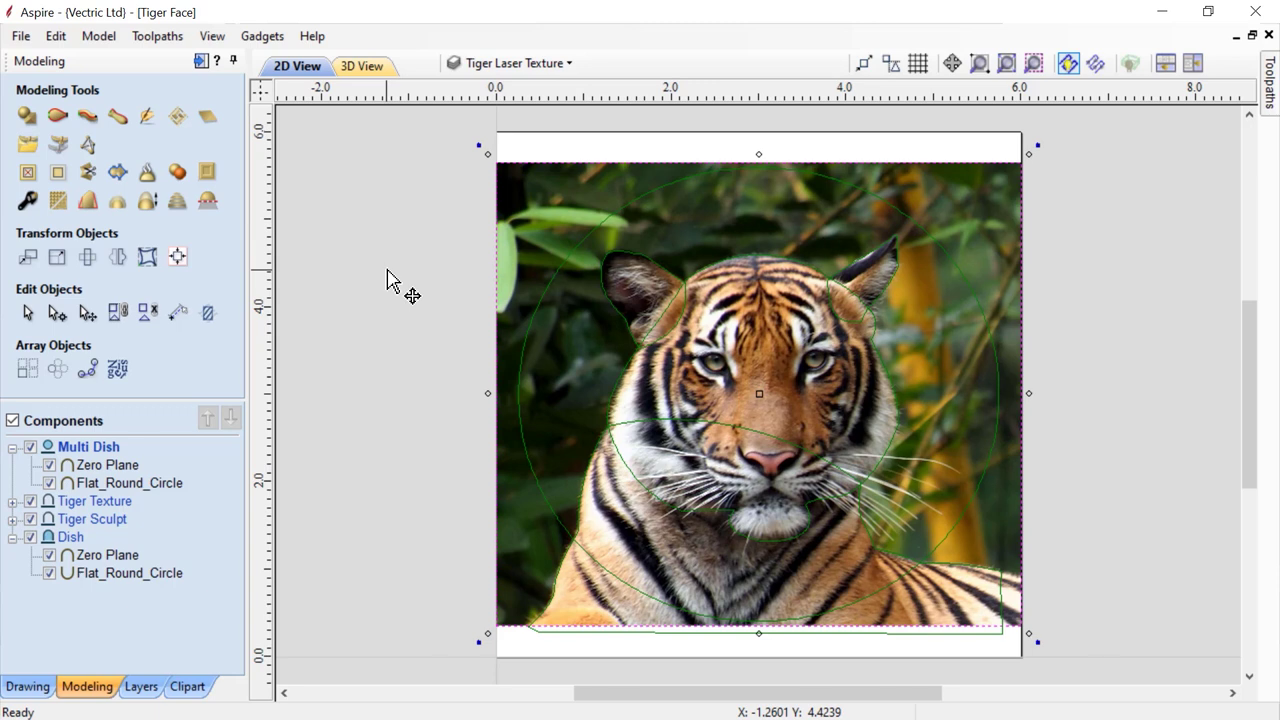
left_click(410, 258)
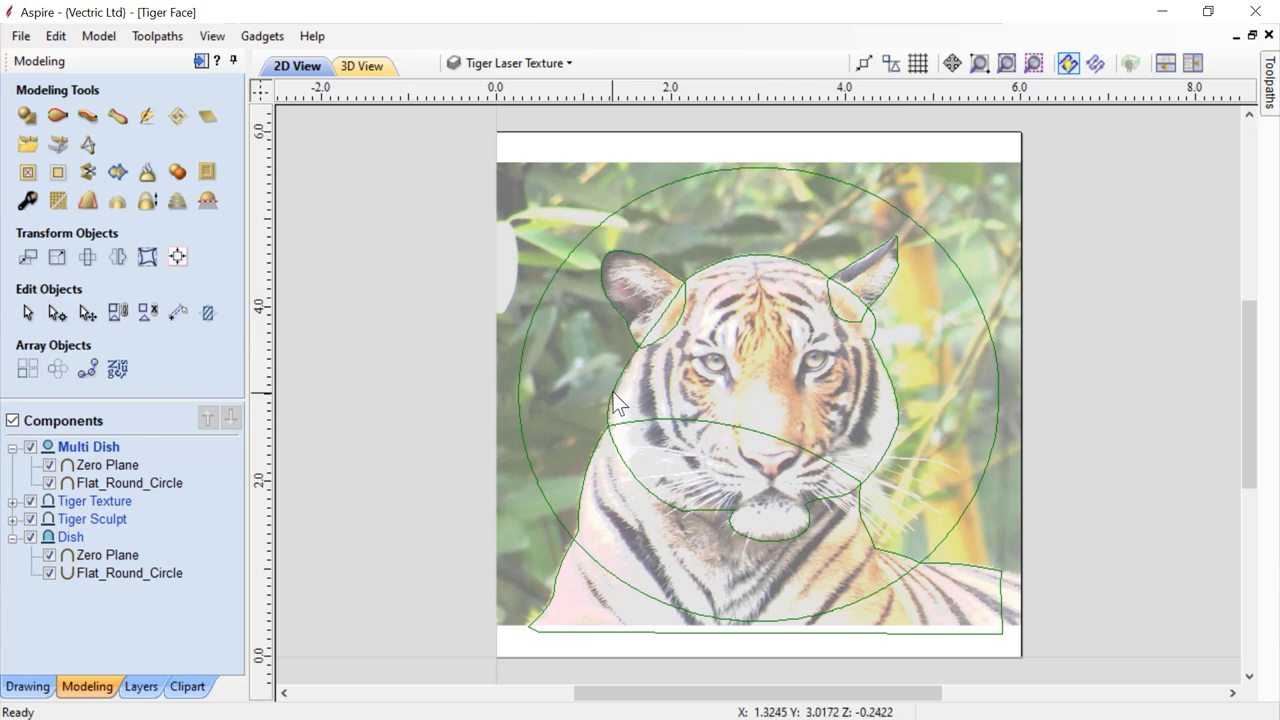
Step: Weld the tiger's body, head and both ear outlines into a single silhouette vector
left_click(604, 429, "shift")
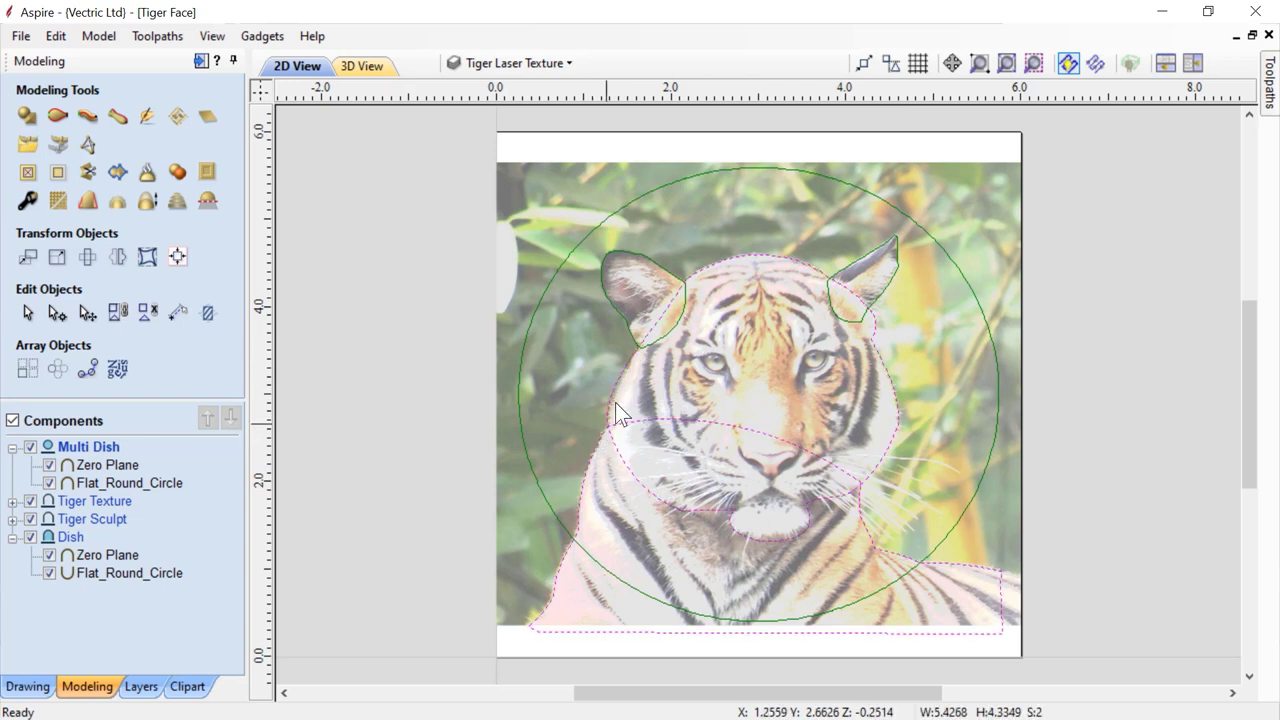
left_click(648, 344, "shift")
left_click(833, 315, "shift")
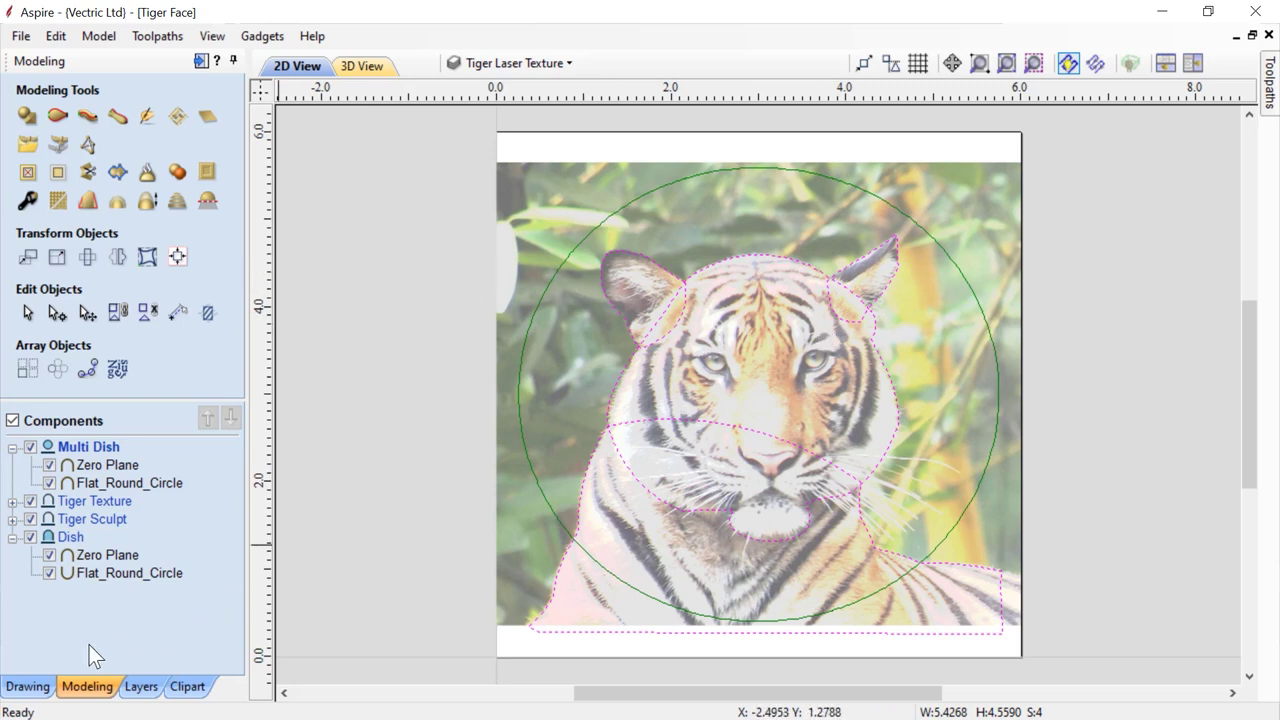
left_click(27, 688)
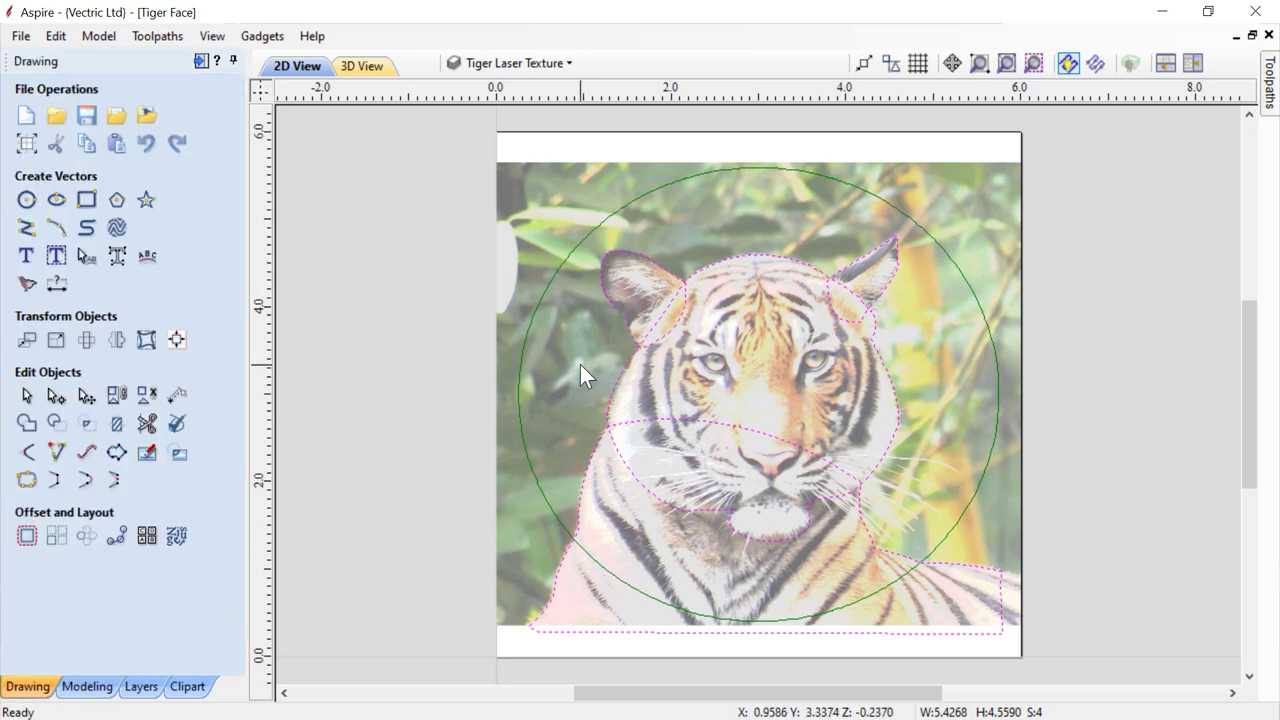
left_click(25, 428)
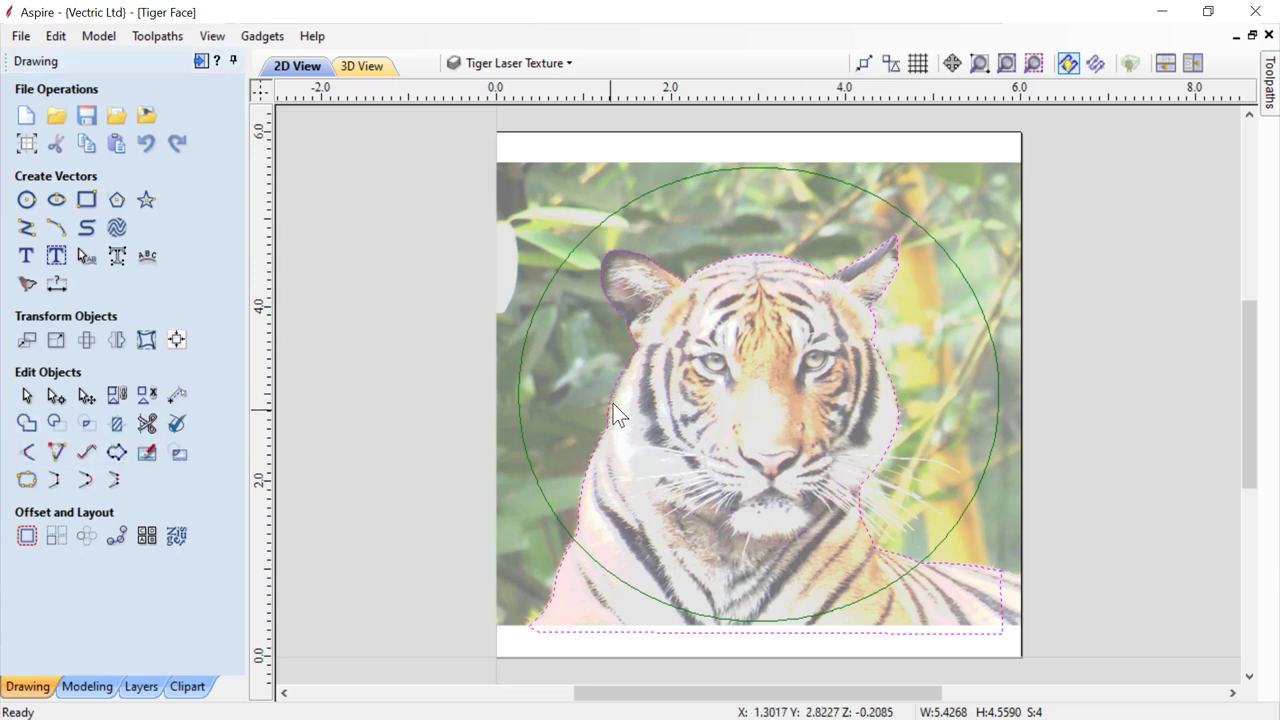
left_click(1112, 536)
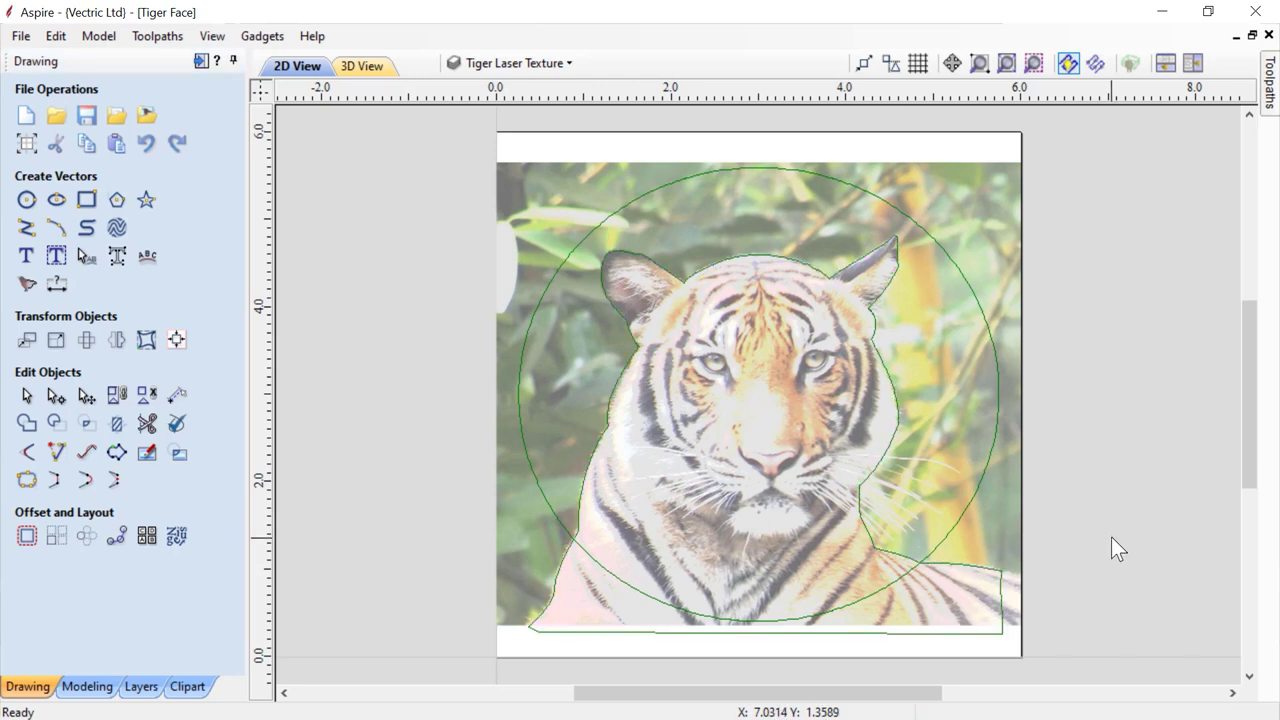
Step: Trim the tiger silhouette to the dish circle by keeping only the overlap of the two vectors
left_click(557, 581)
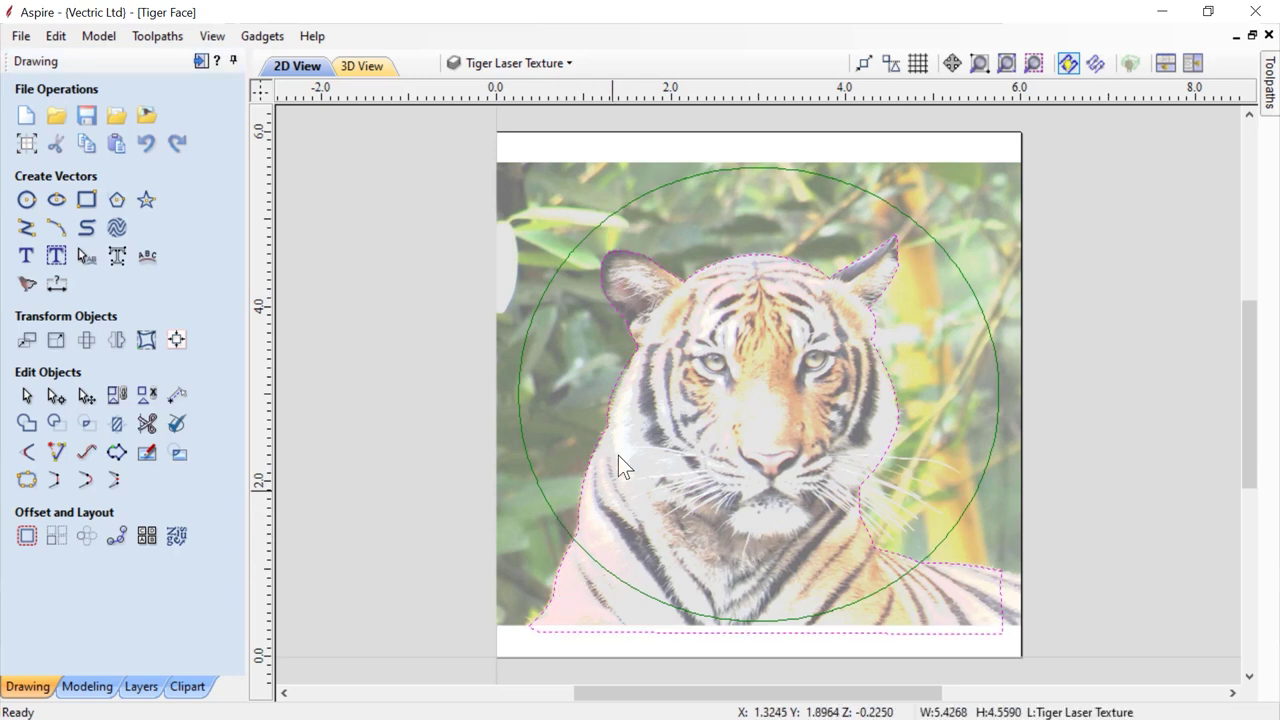
left_click(550, 503, "shift")
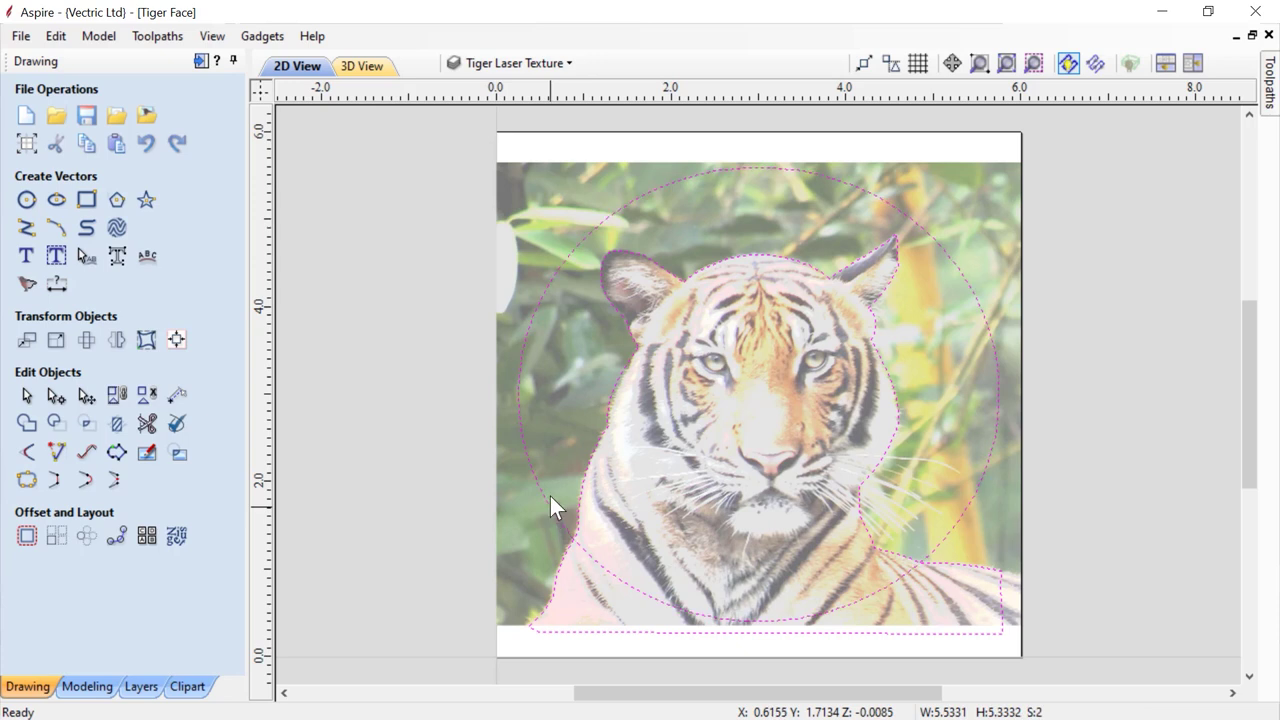
left_click(89, 428)
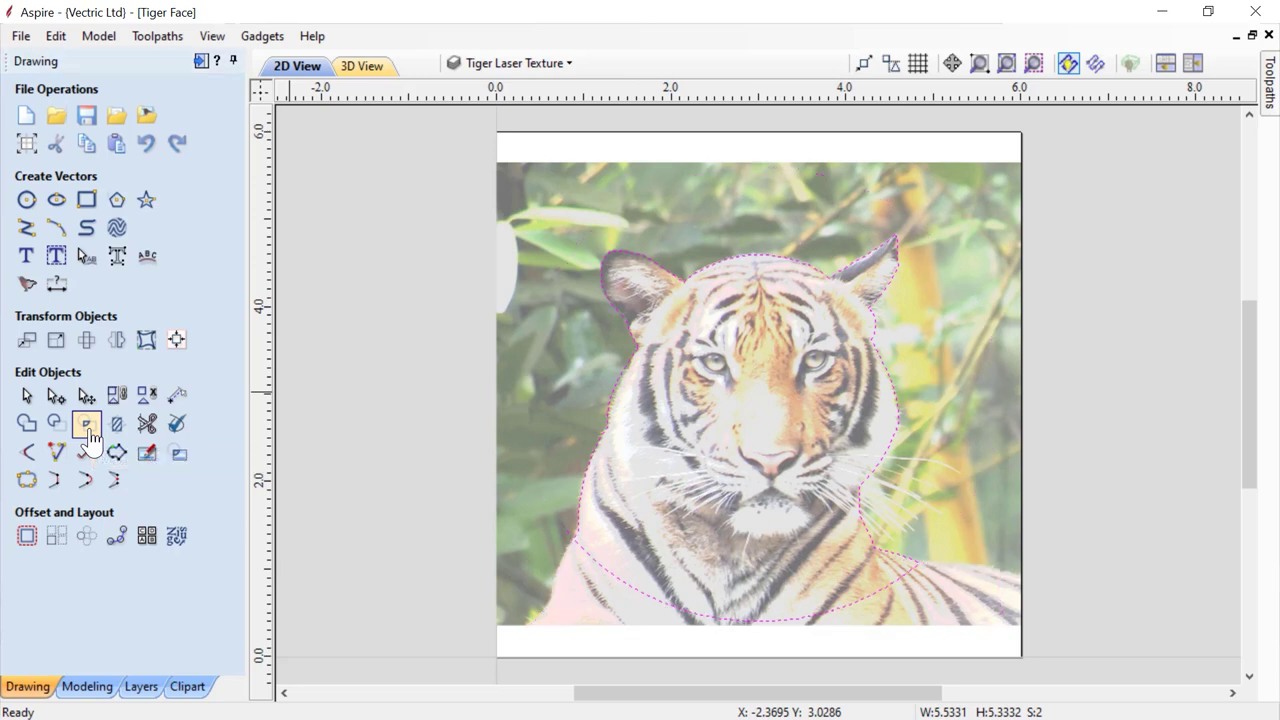
left_click(411, 431)
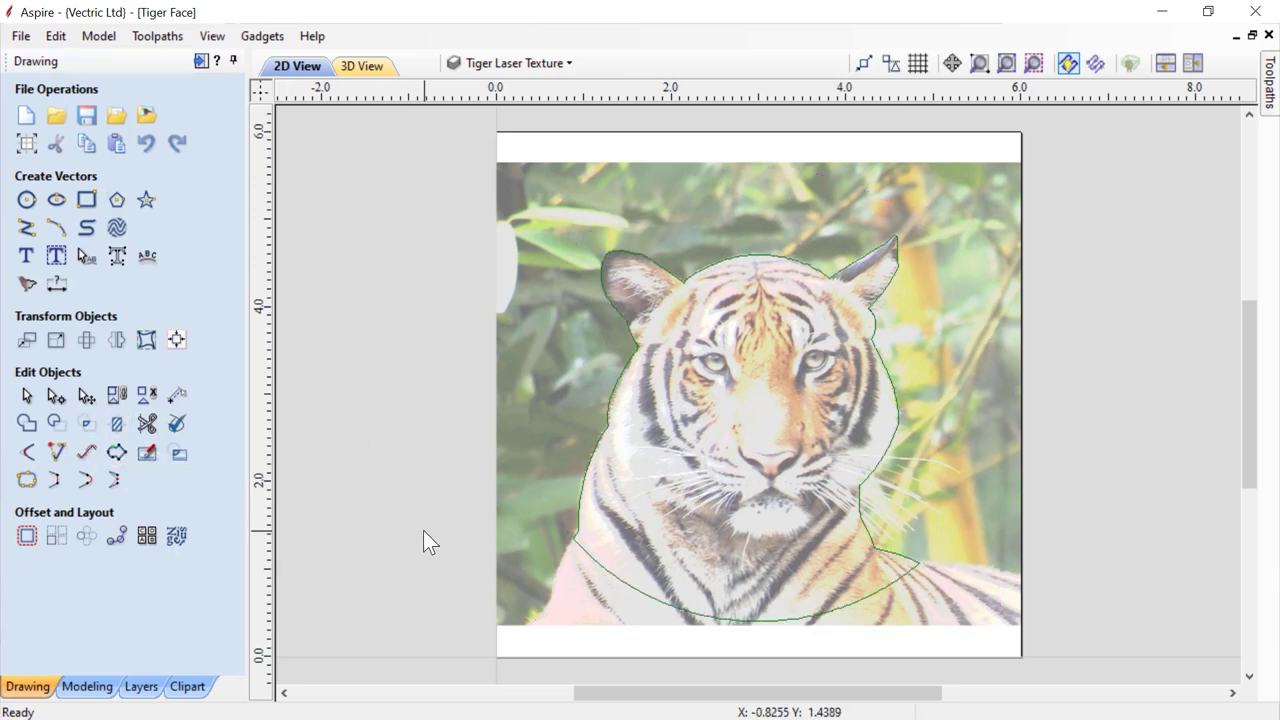
Step: Crop the tiger photo to the trimmed silhouette vector
left_click(579, 543)
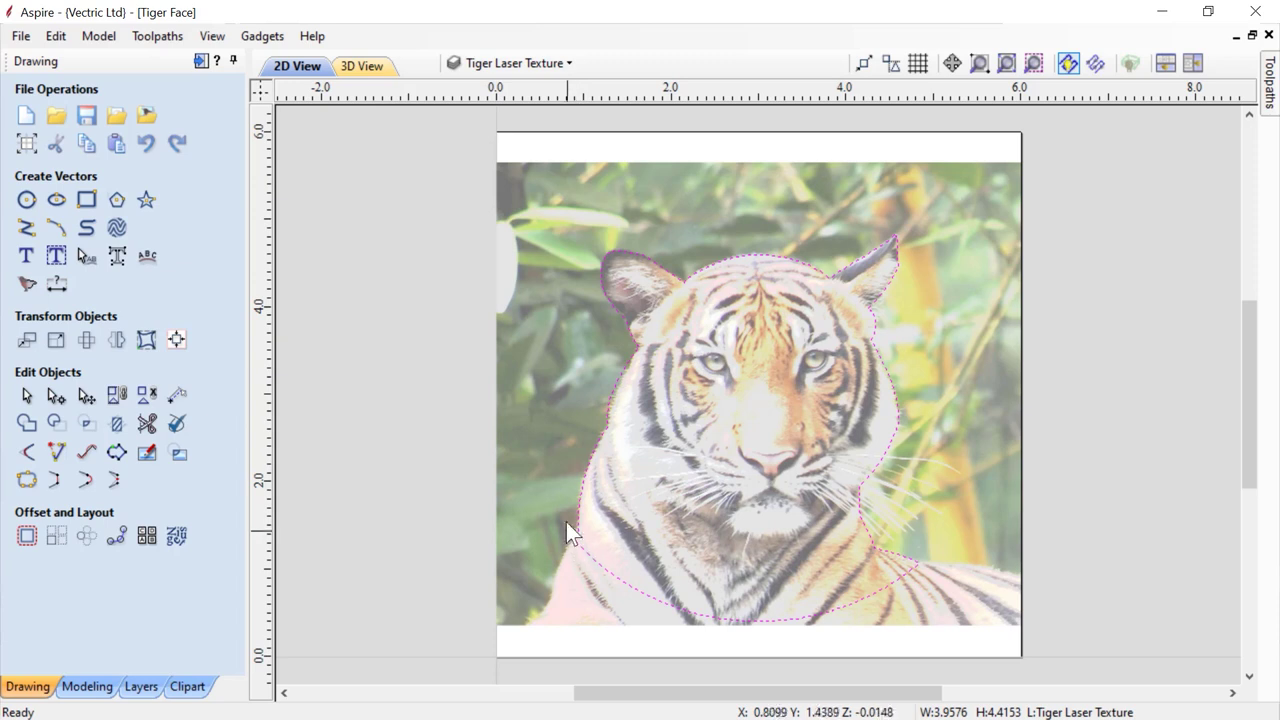
left_click(557, 485, "shift")
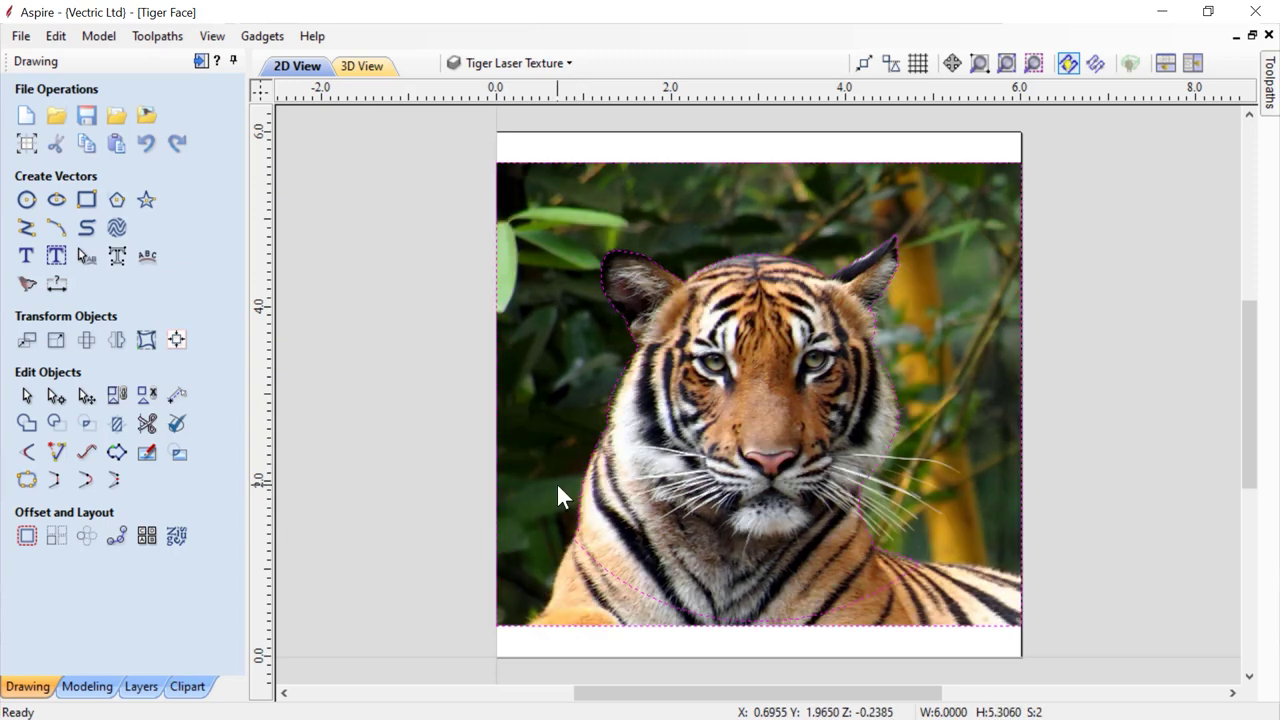
left_click(183, 467)
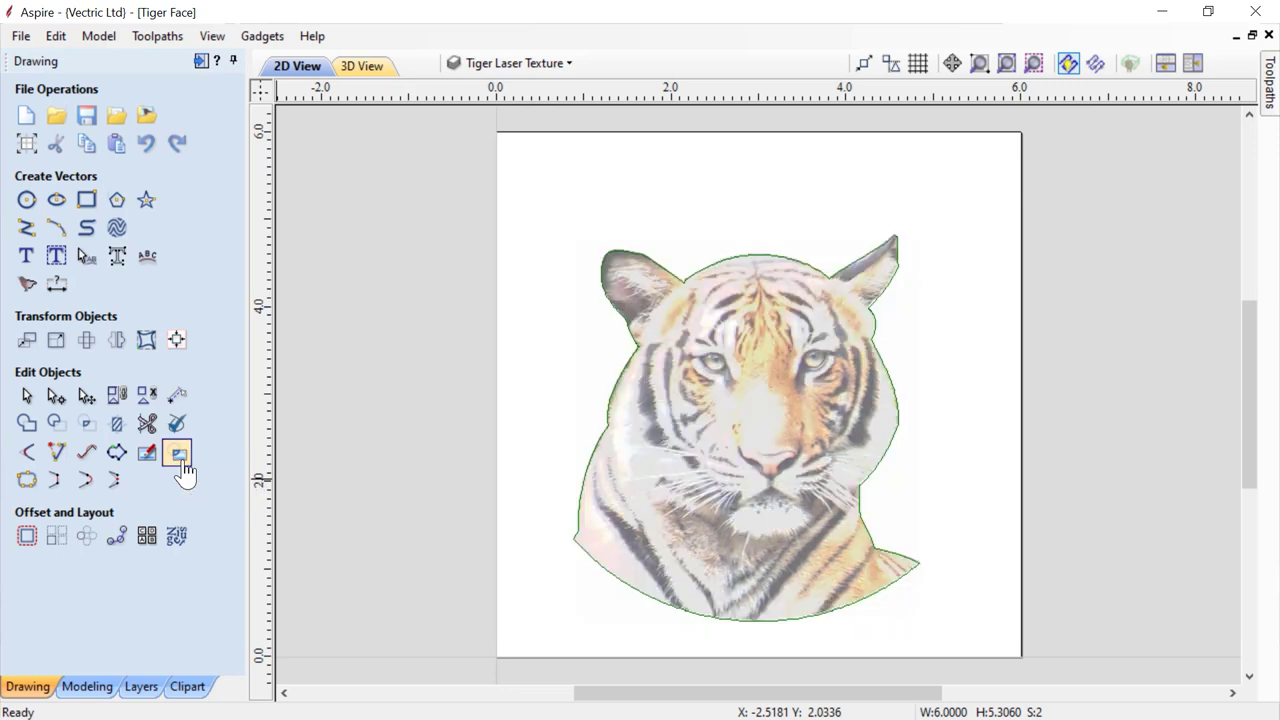
Step: Show the 2D and 3D views side by side with the model seen from above, and select the cropped tiger photo
left_click(541, 488)
left_click(622, 476)
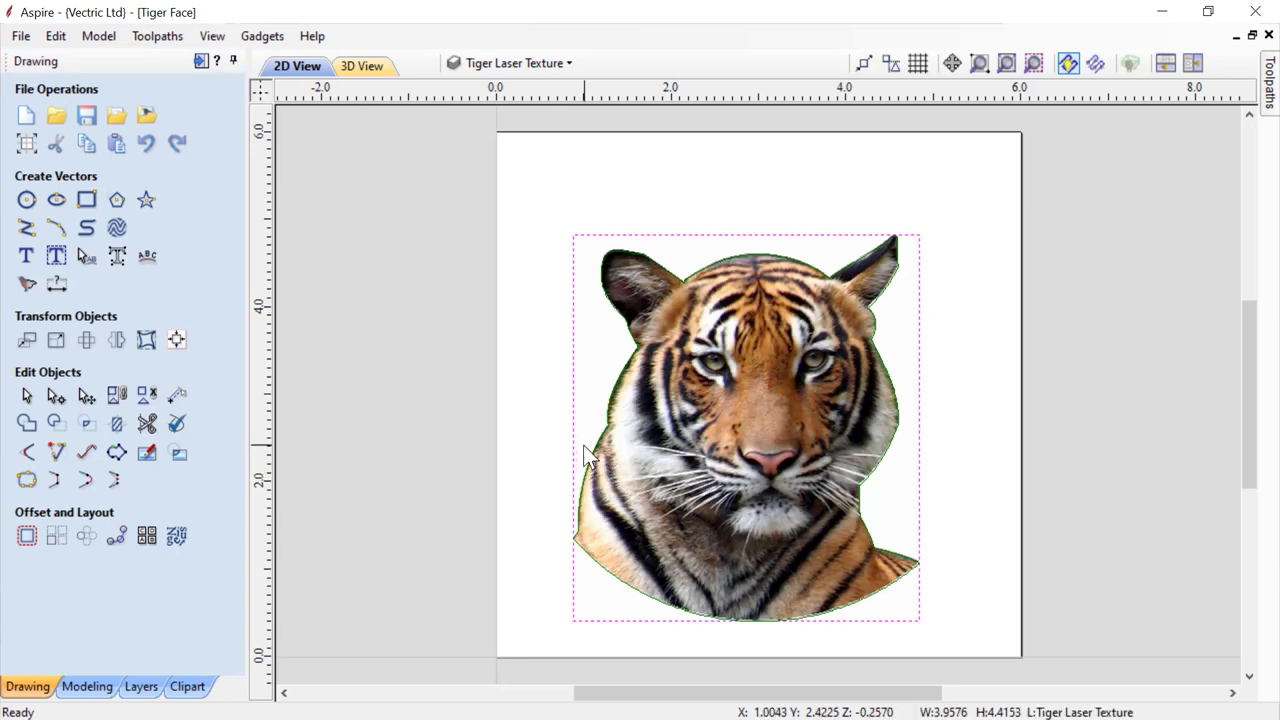
left_click(201, 61)
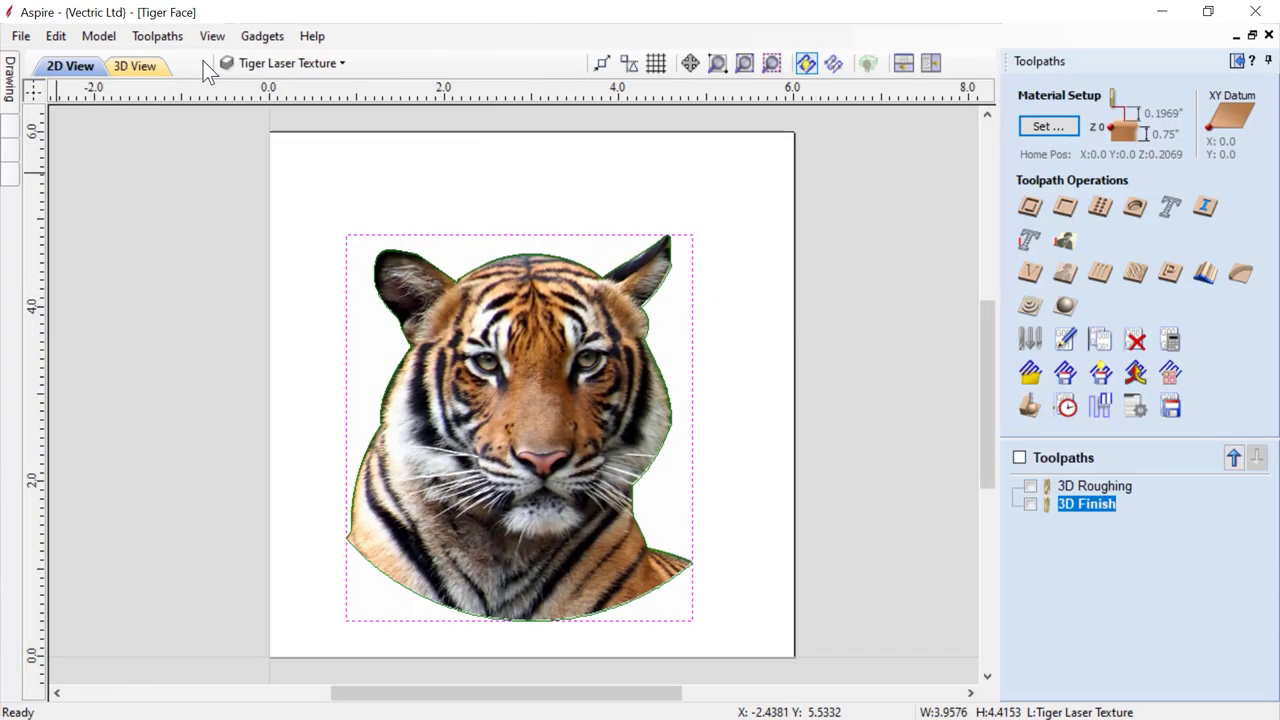
left_click(932, 64)
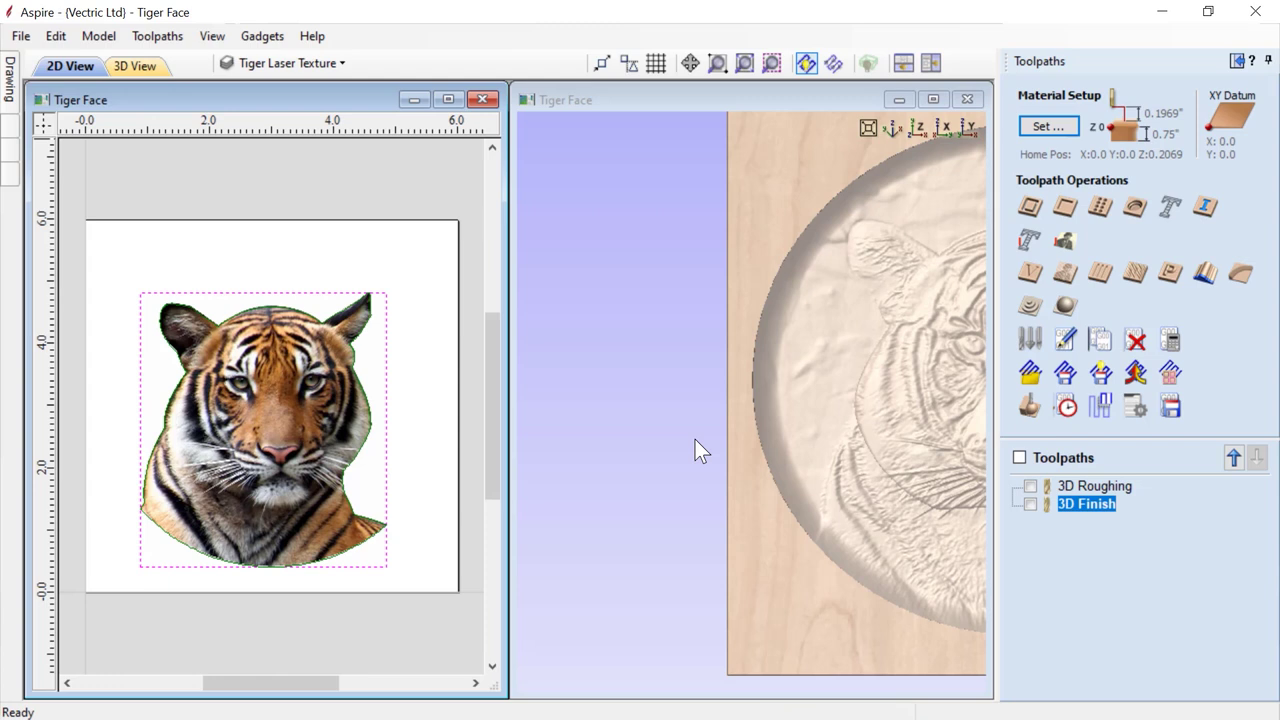
left_click(915, 126)
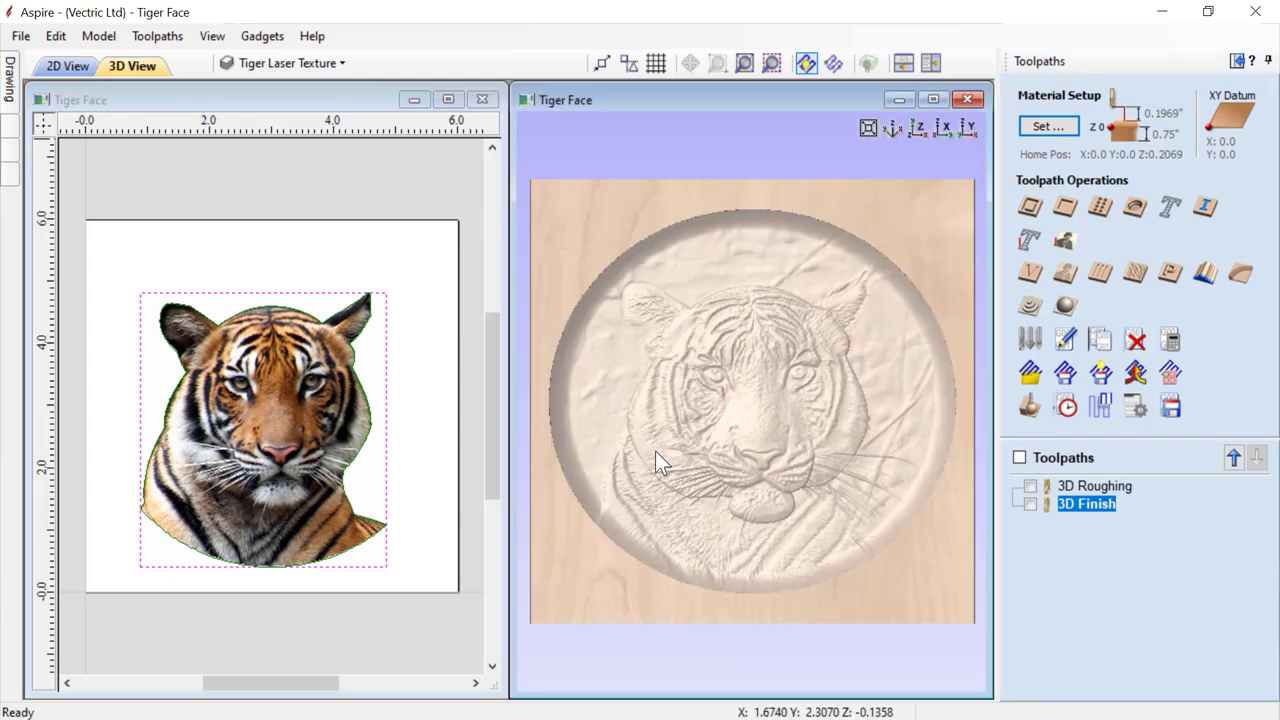
left_click(317, 618)
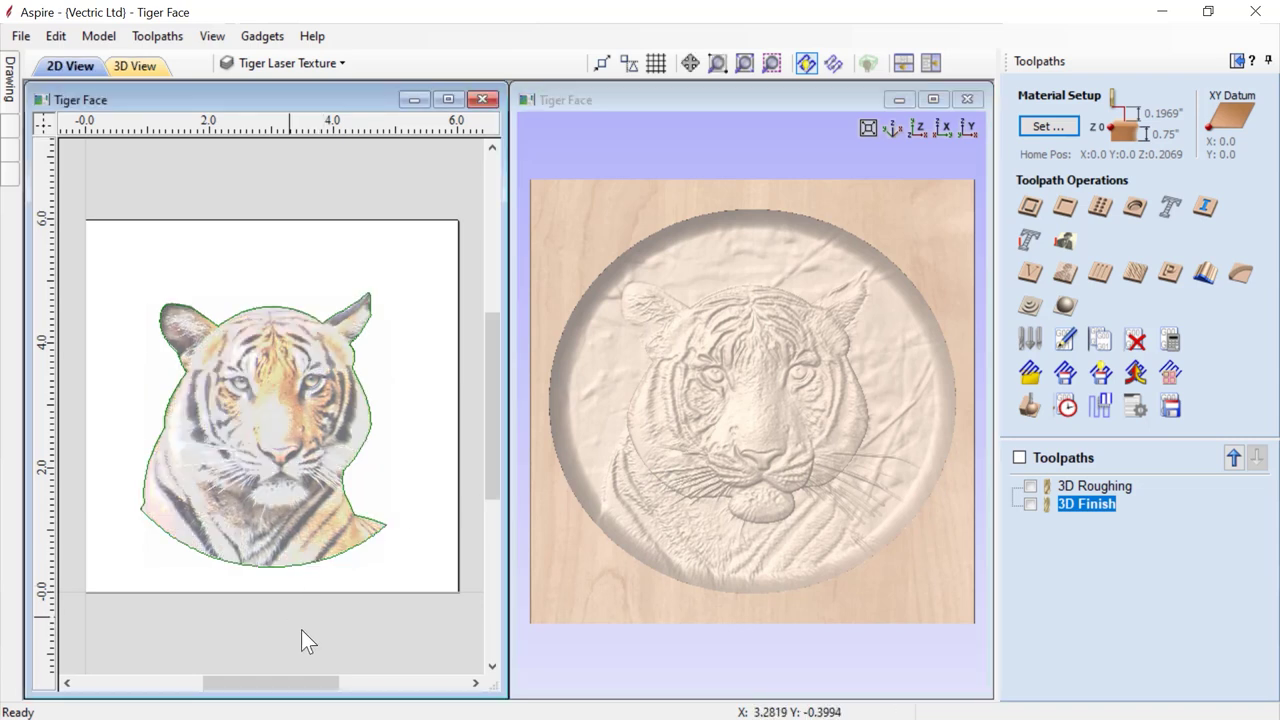
left_click(309, 543)
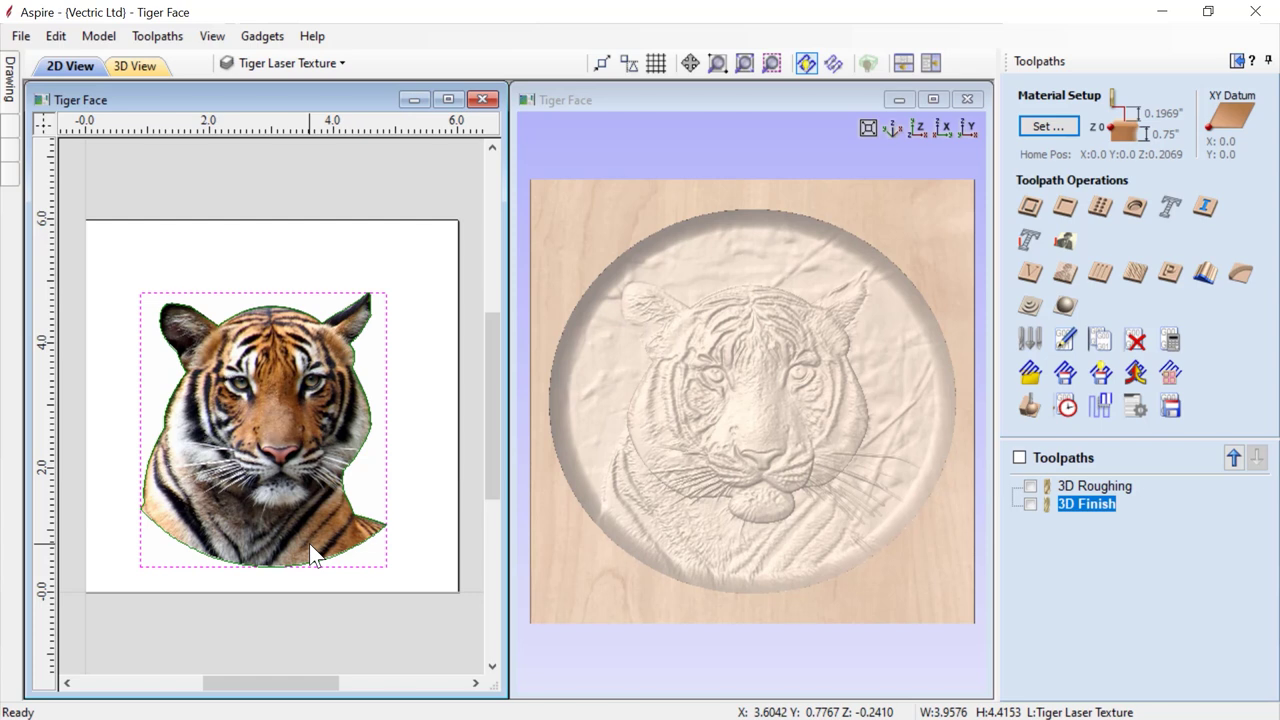
Step: Start a Laser Picture toolpath with the Laser Cutter 3.8W (0.2 mm) - Picture tool for Hardwood, and review the tool's settings
left_click(1065, 242)
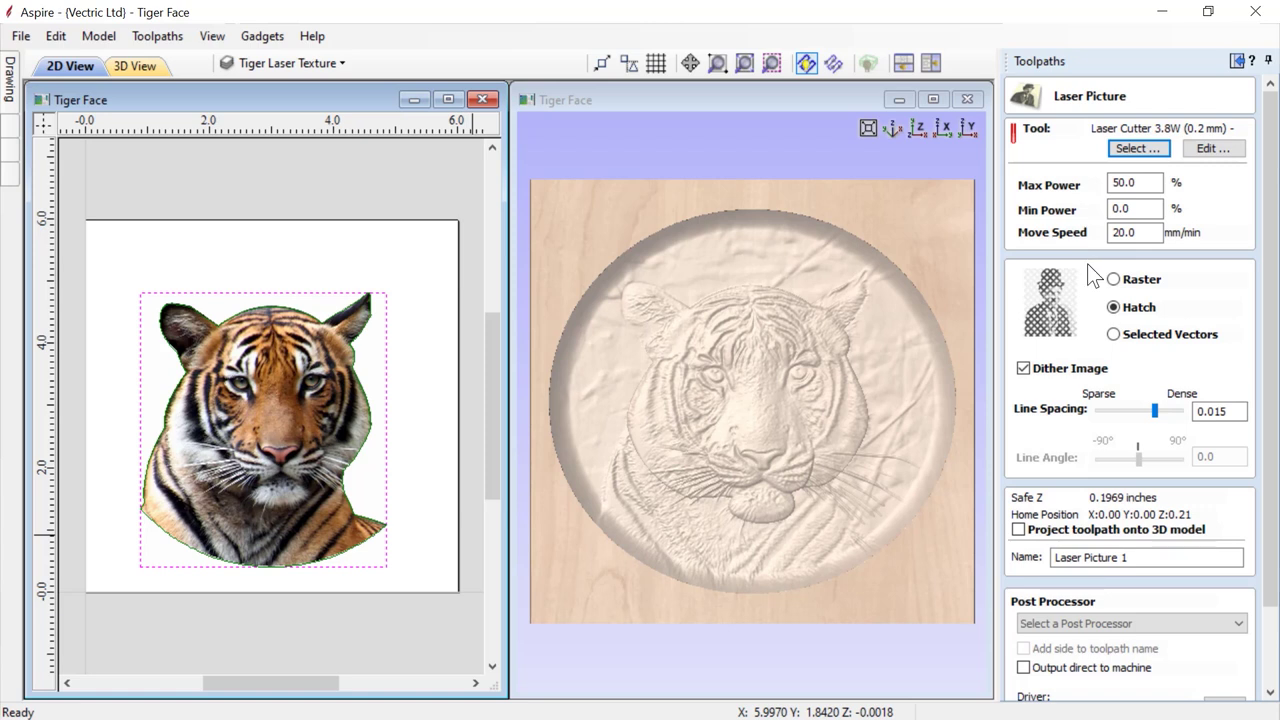
left_click(1126, 147)
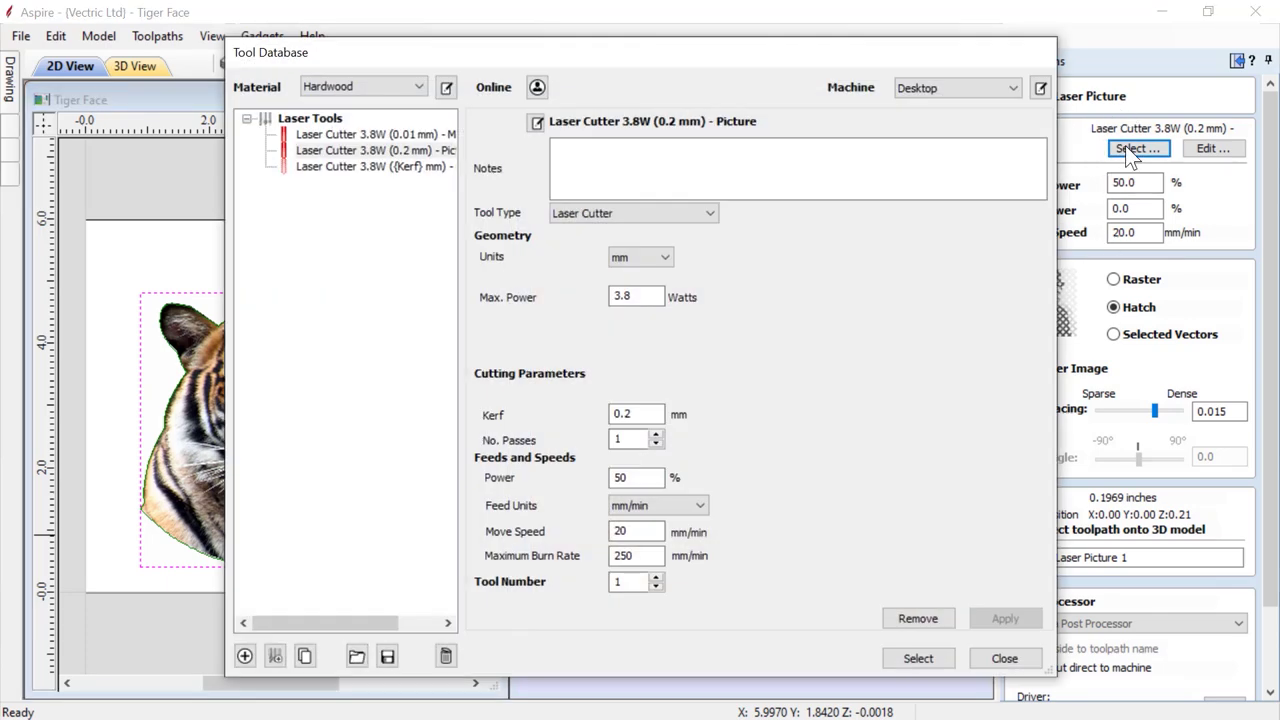
left_click(420, 88)
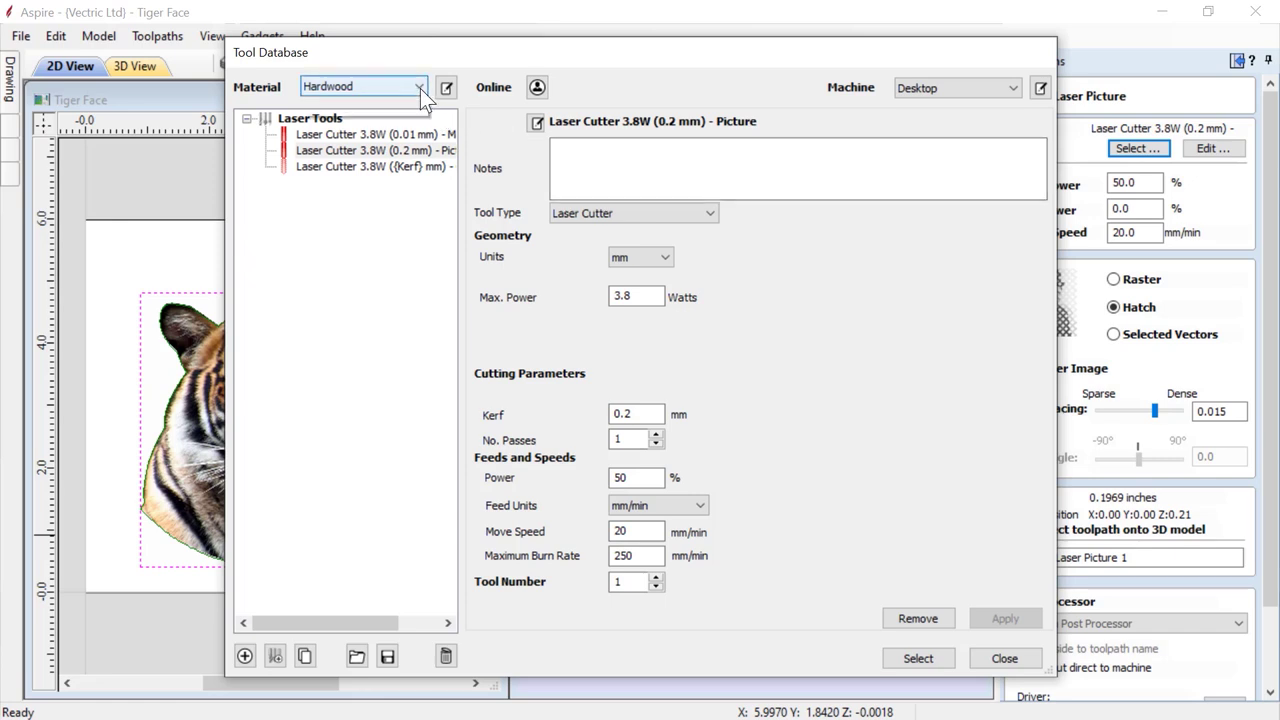
left_click(349, 234)
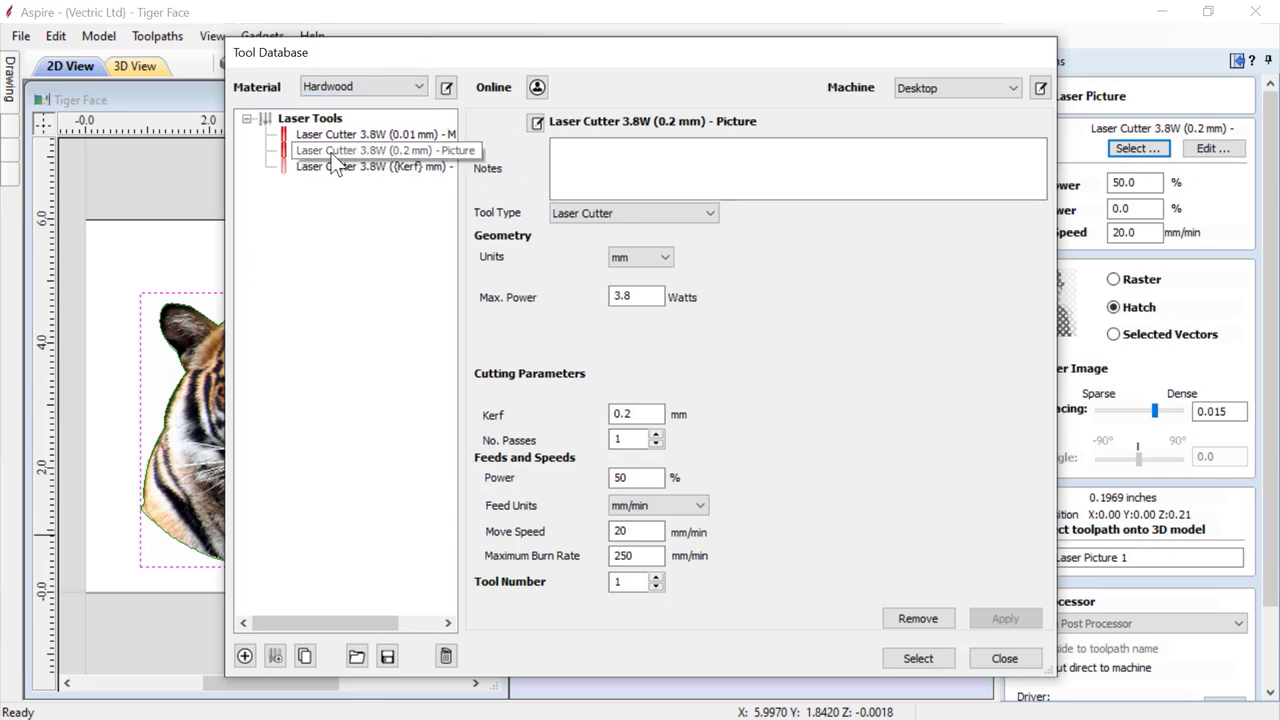
left_click(414, 151)
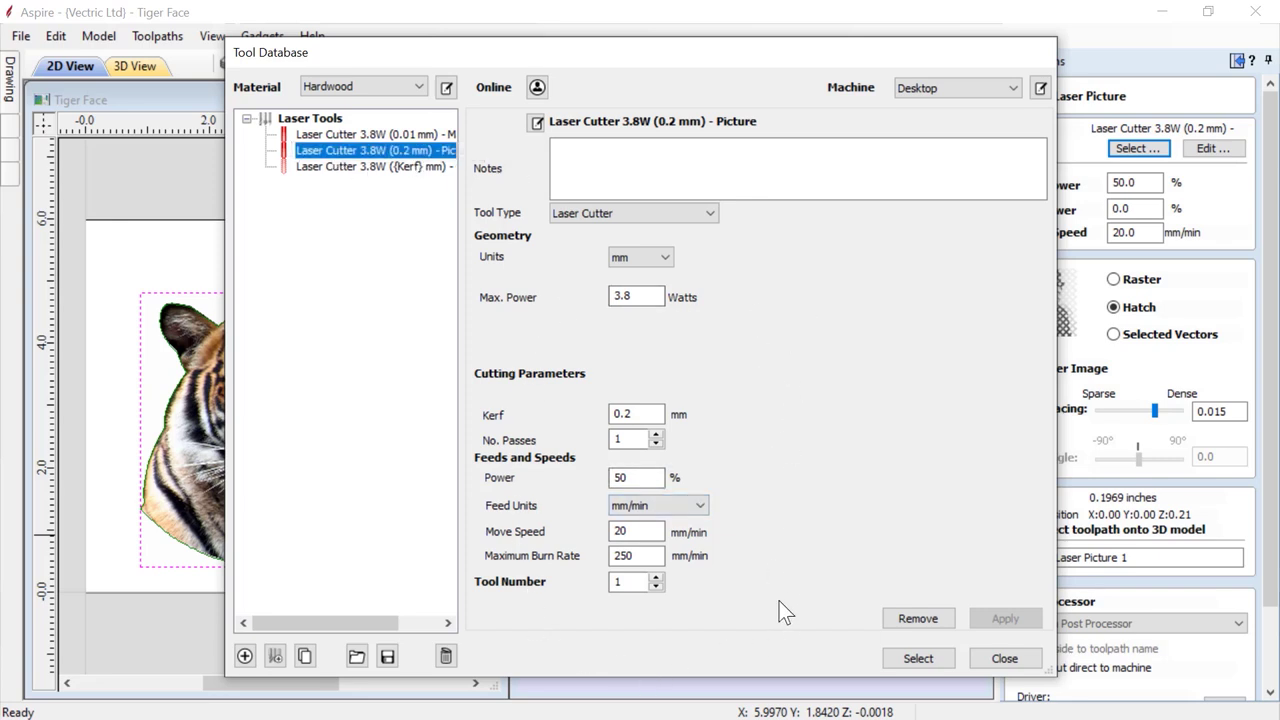
left_click(923, 660)
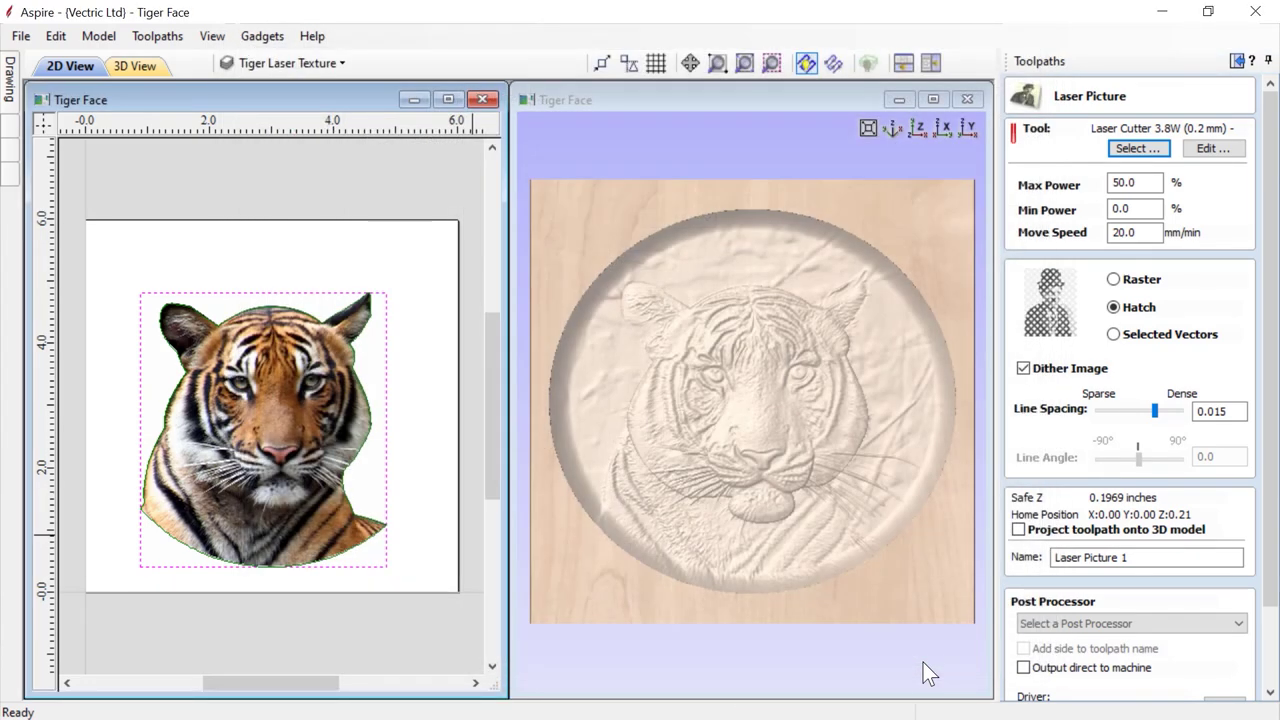
left_click(1218, 150)
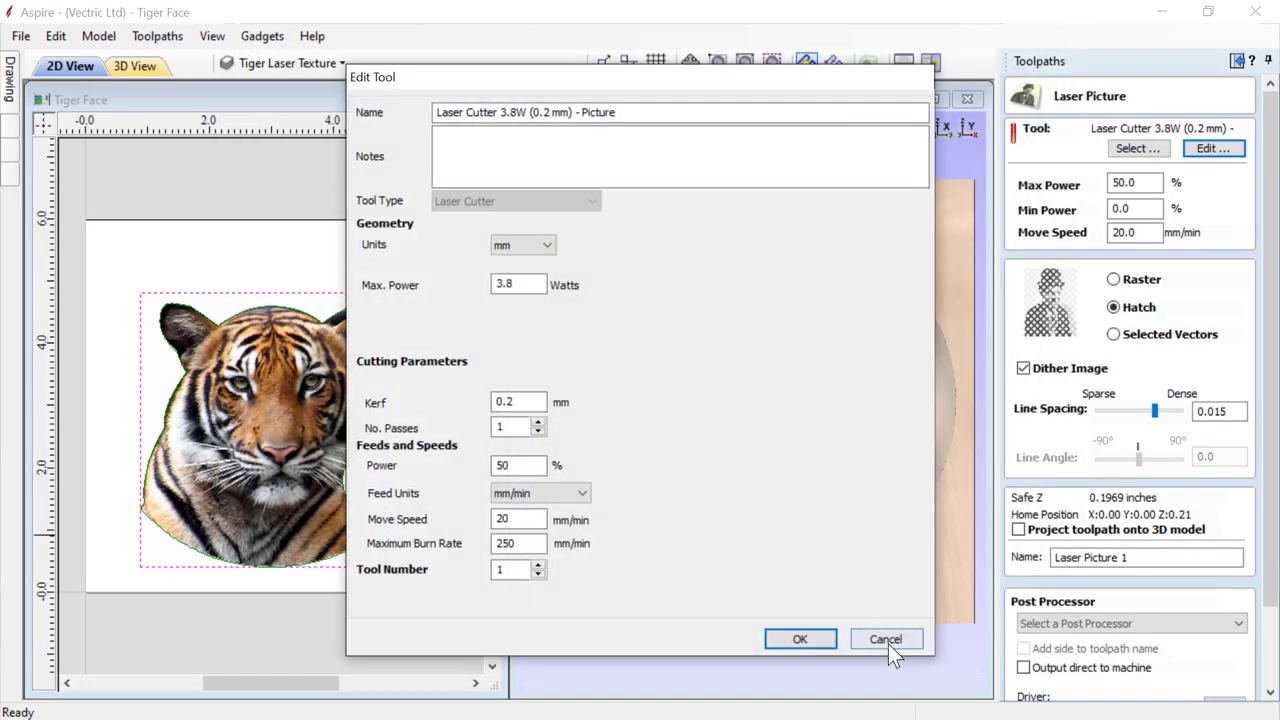
left_click(888, 644)
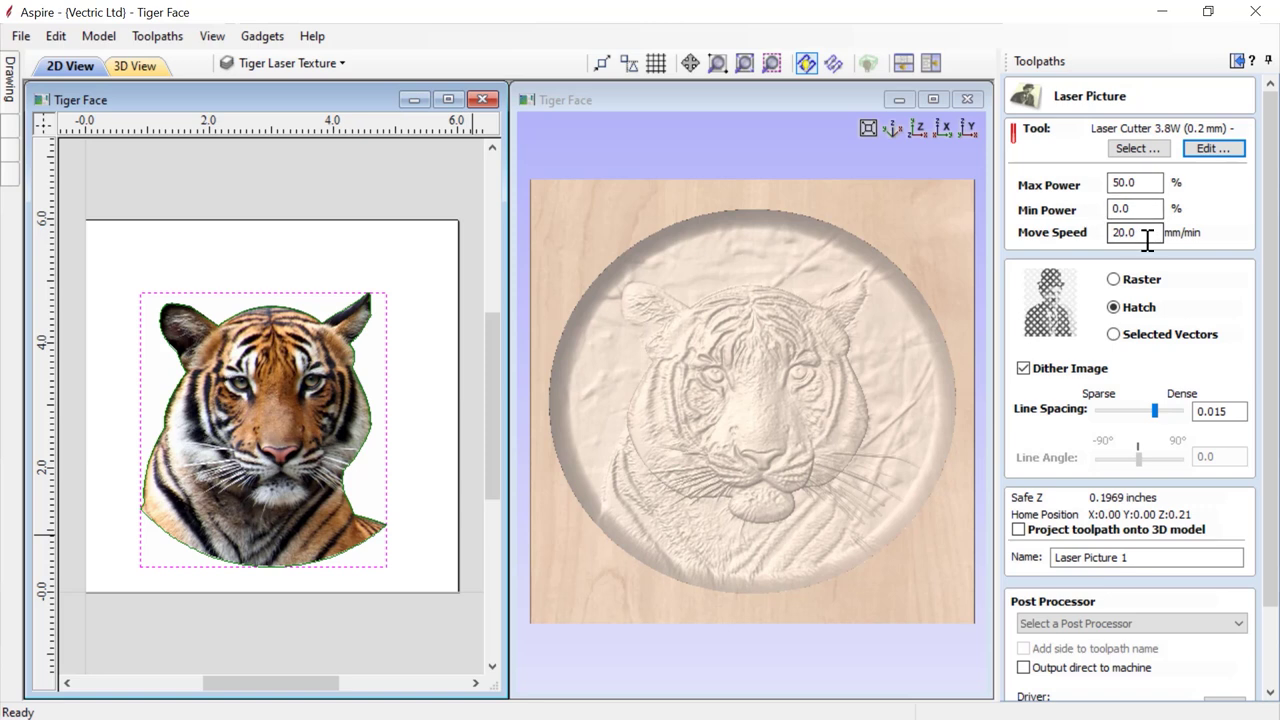
Step: Use the Hatch strategy with the image dithered, and name the toolpath Laser Picture
left_click(1114, 280)
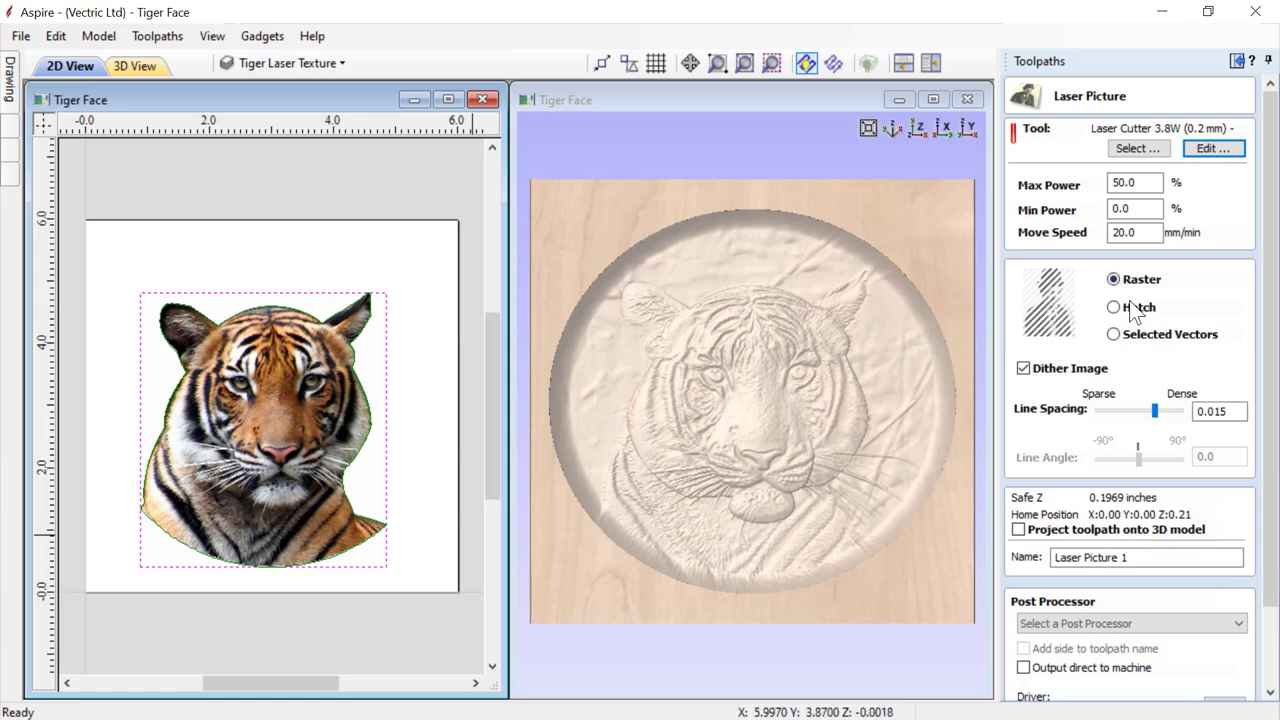
left_click(1116, 308)
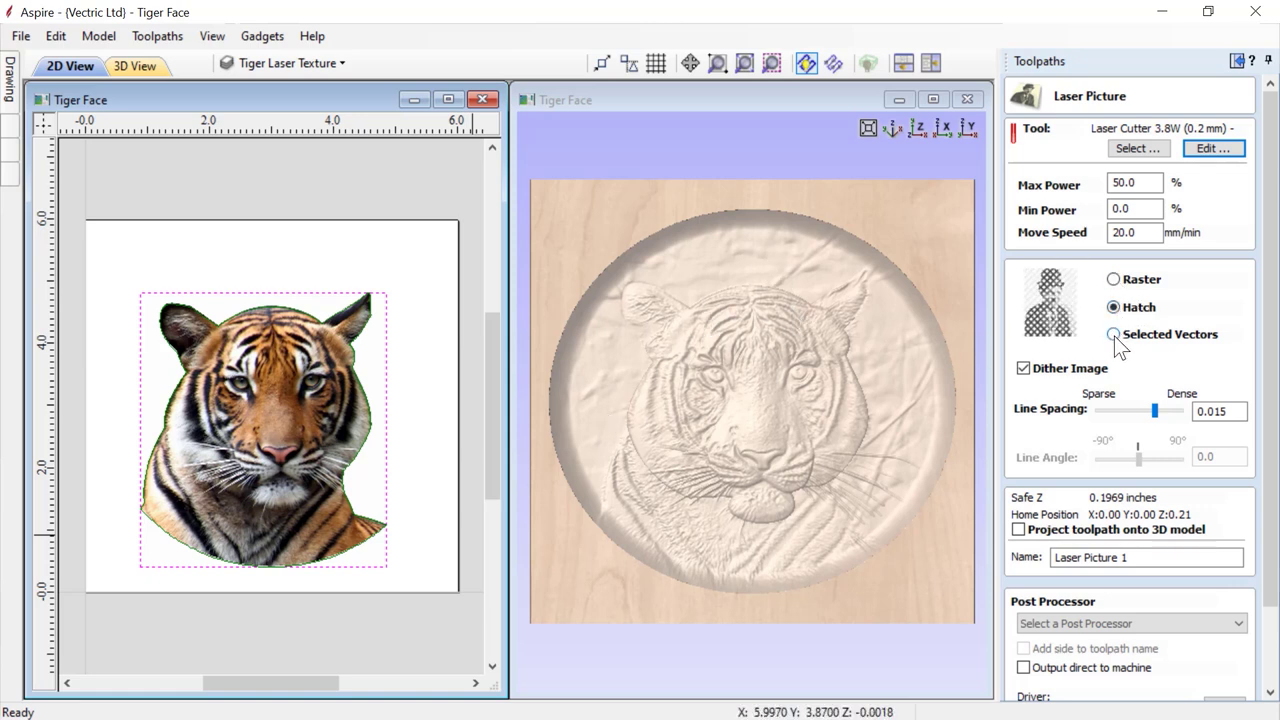
left_click(1026, 372)
left_click(1026, 374)
left_click_drag(1129, 557, 1116, 563)
key("BackSpace")
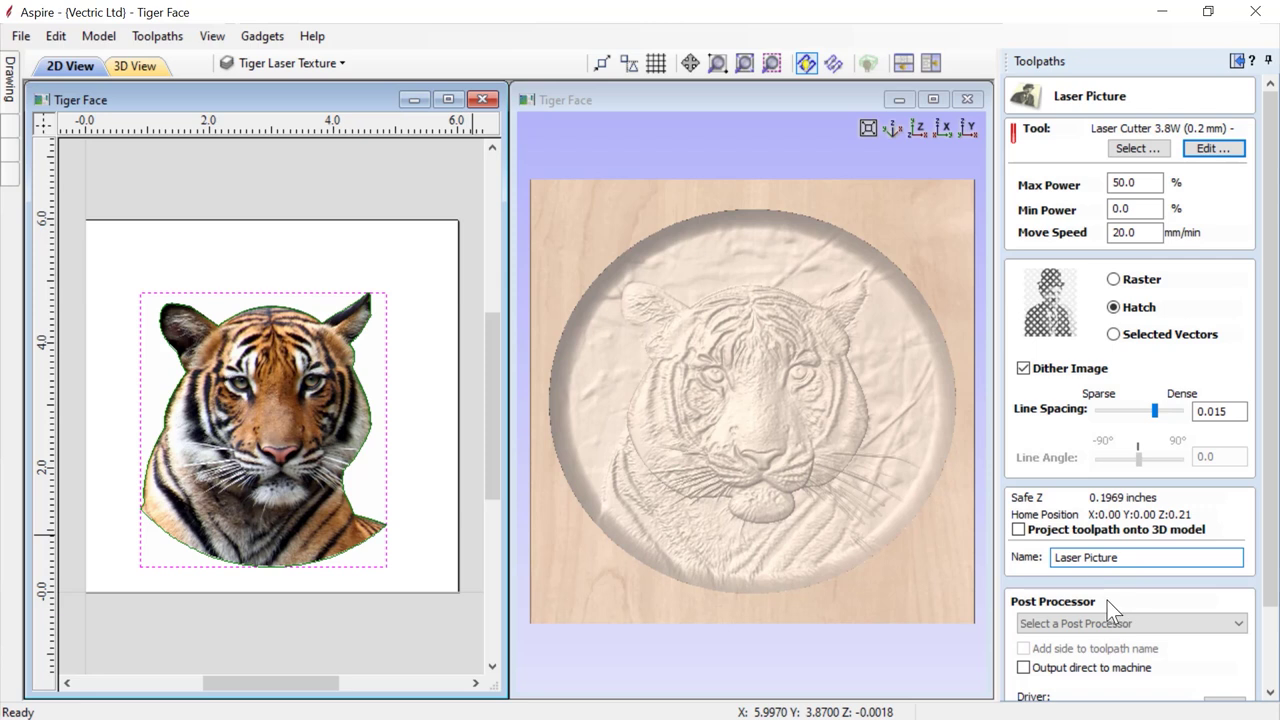
Step: Project the laser toolpath onto the 3D model and calculate it
left_click(1021, 529)
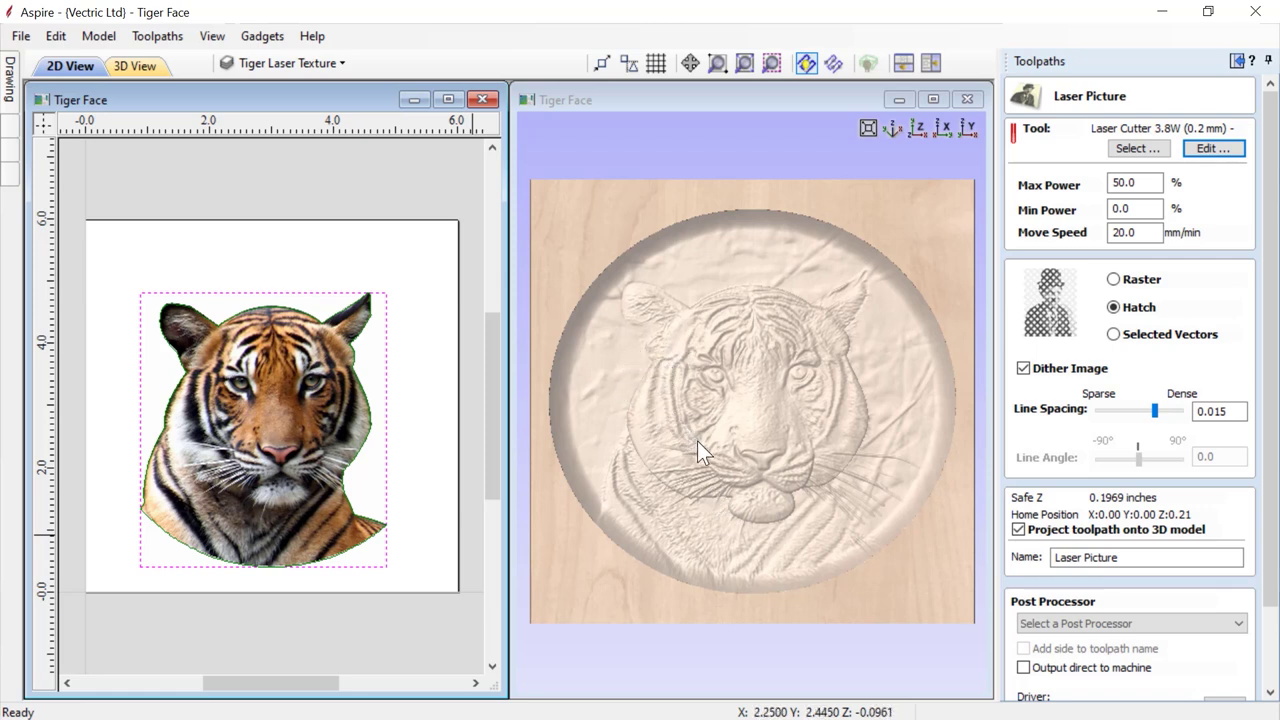
left_click(781, 445)
left_click_drag(781, 445, 805, 395)
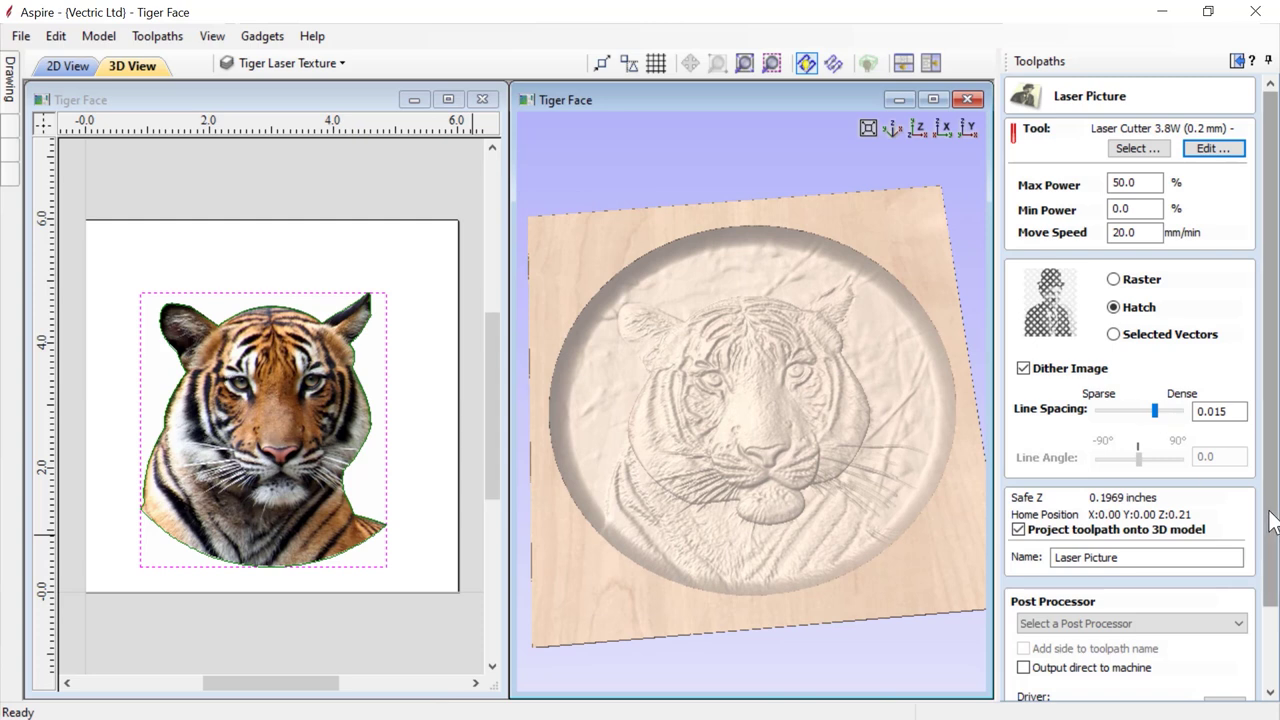
left_click(1275, 590)
left_click_drag(1275, 590, 1273, 680)
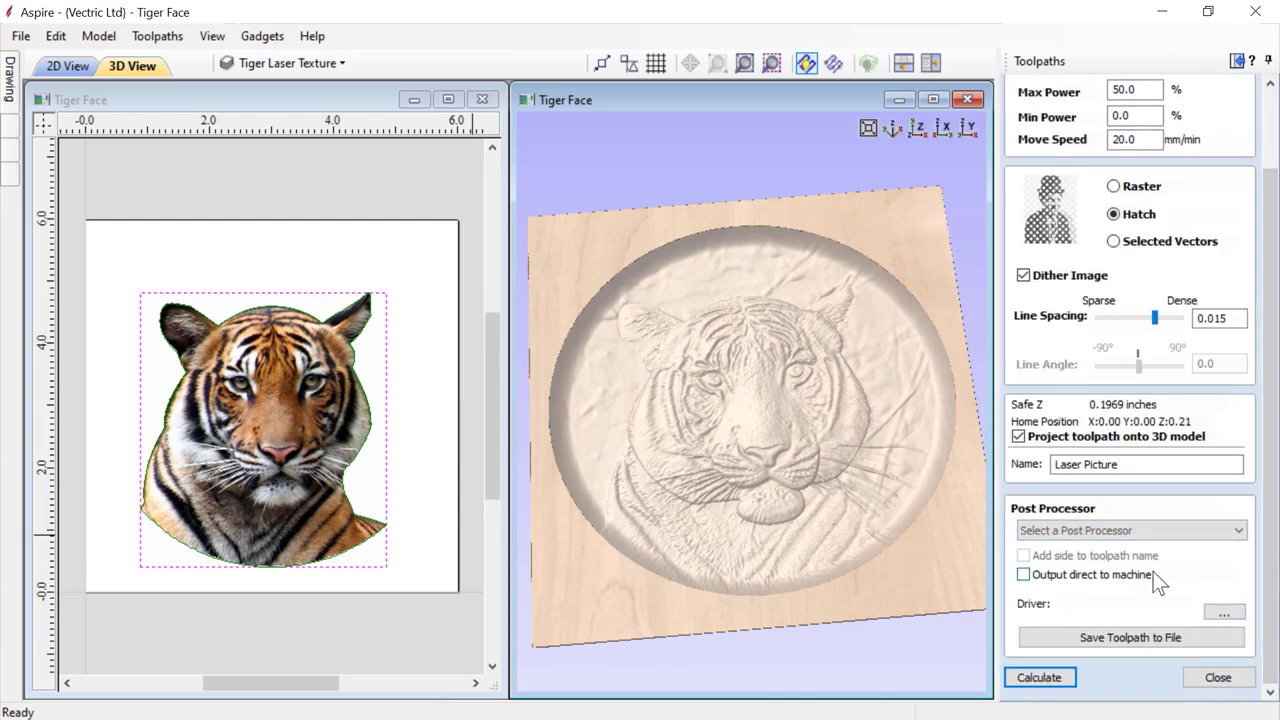
left_click(1047, 686)
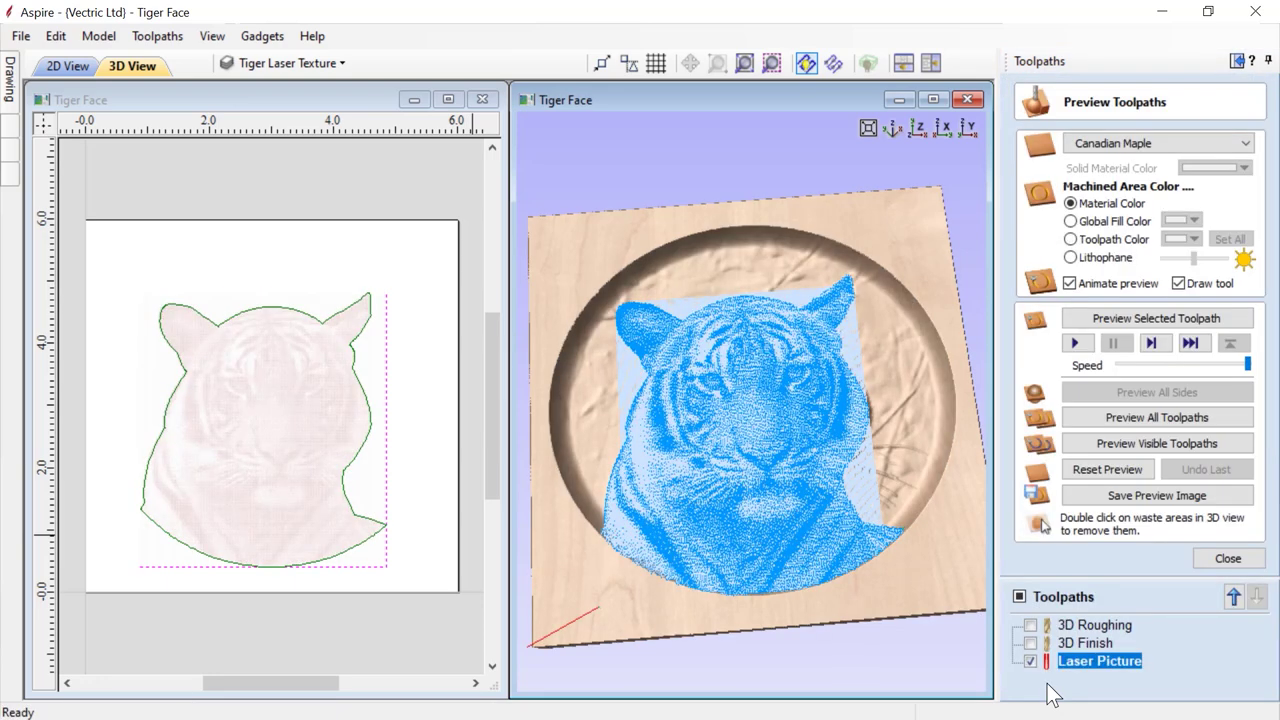
Step: Preview the visible laser toolpath and examine the textured tiger in the maximized 3D view, from above, tilted and close up
left_click(1113, 449)
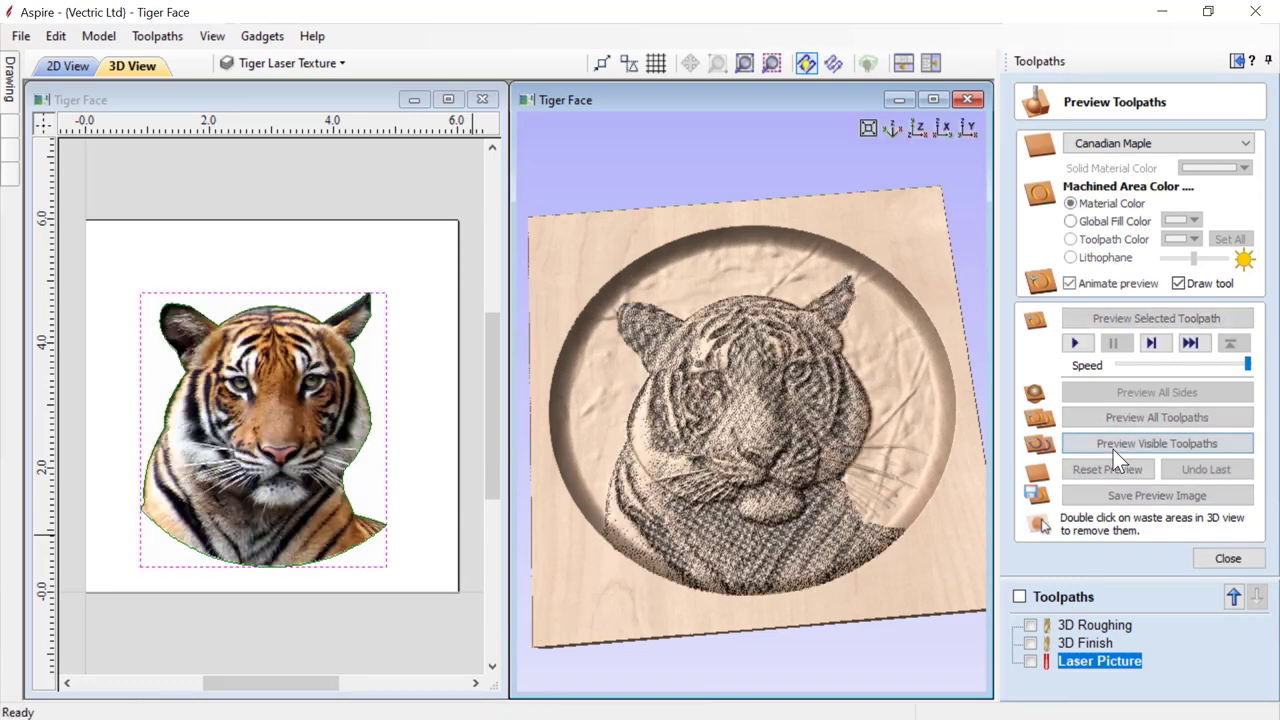
left_click(921, 125)
left_click(935, 100)
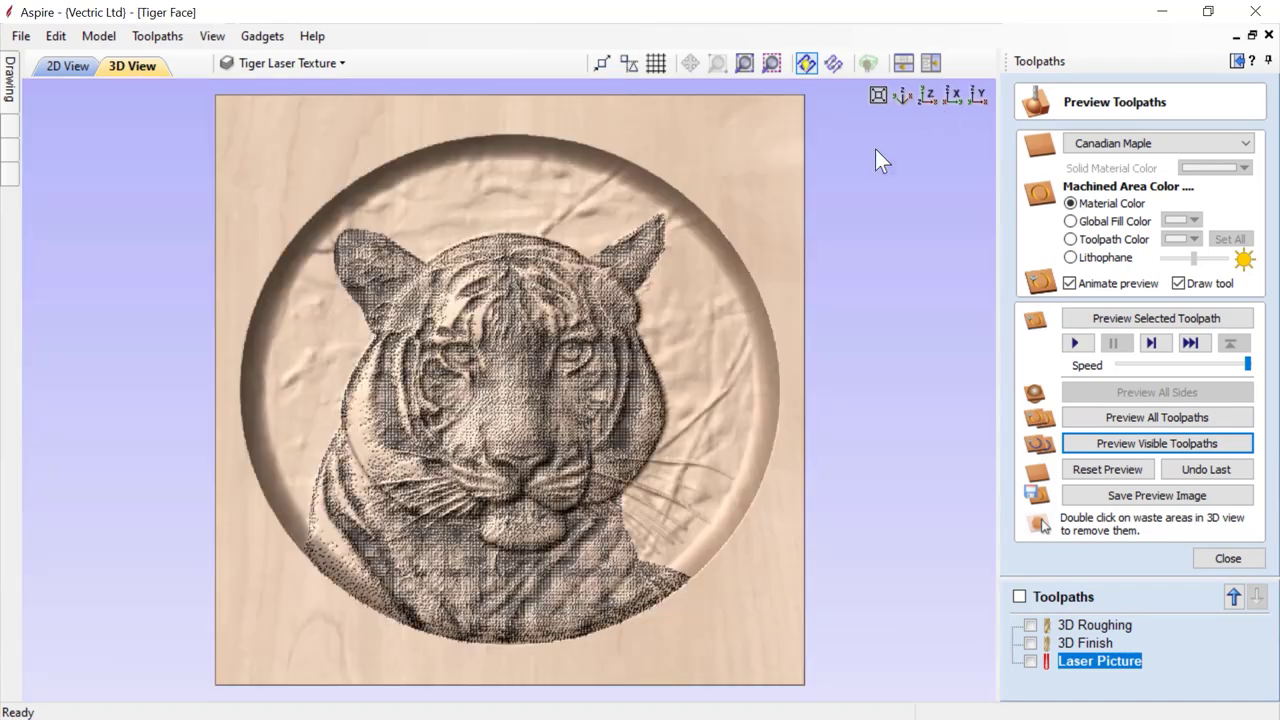
left_click_drag(485, 568, 455, 421)
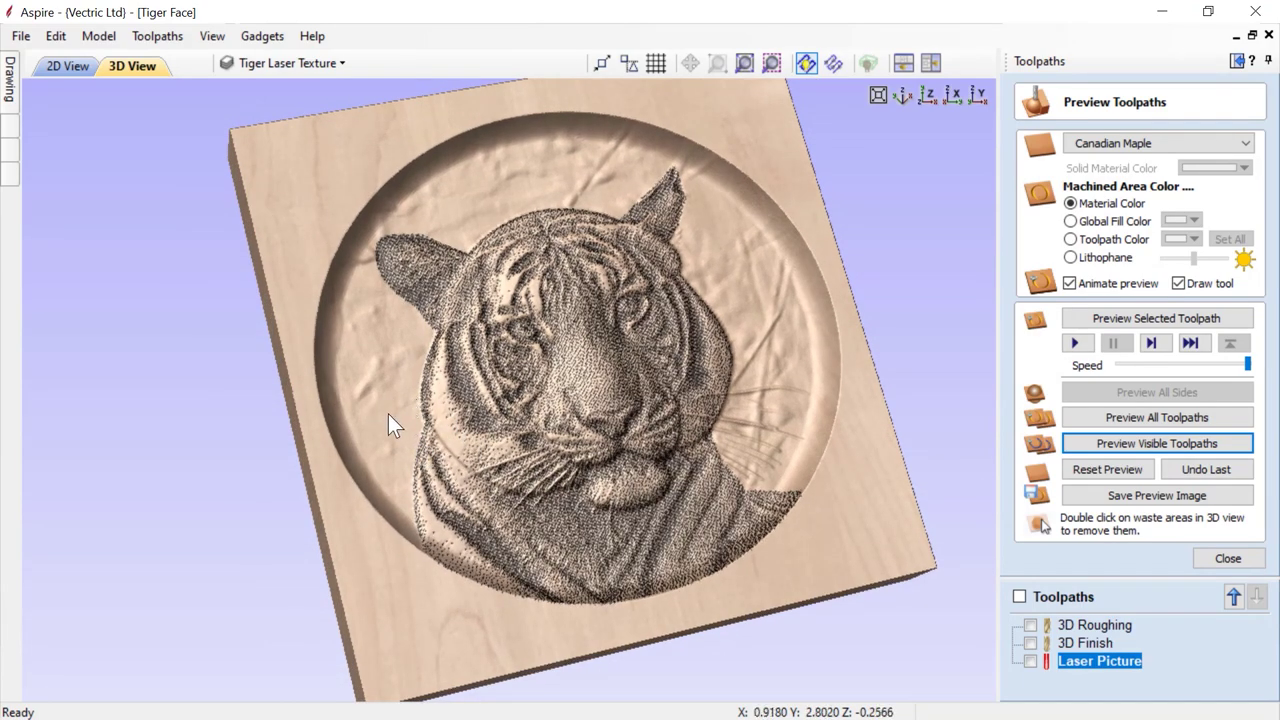
left_click_drag(474, 440, 540, 455)
scroll(498, 342, "up", 5)
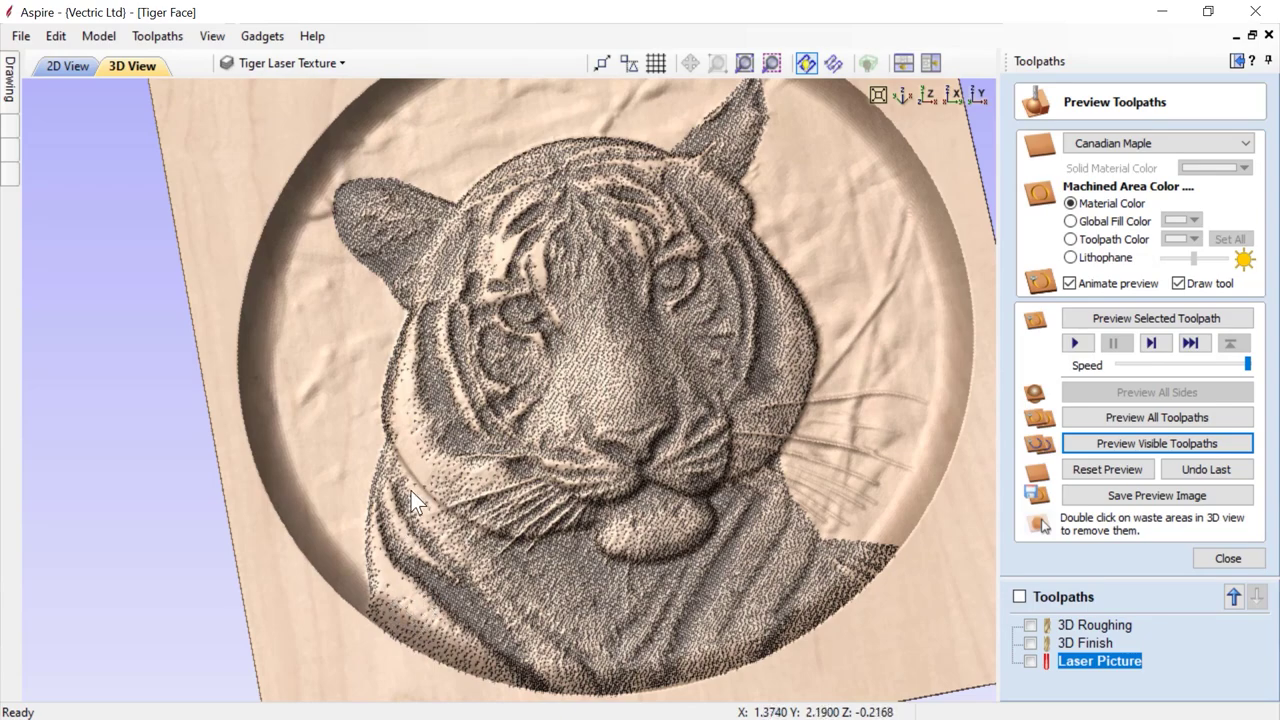
left_click_drag(541, 465, 647, 450)
scroll(646, 453, "down", 5)
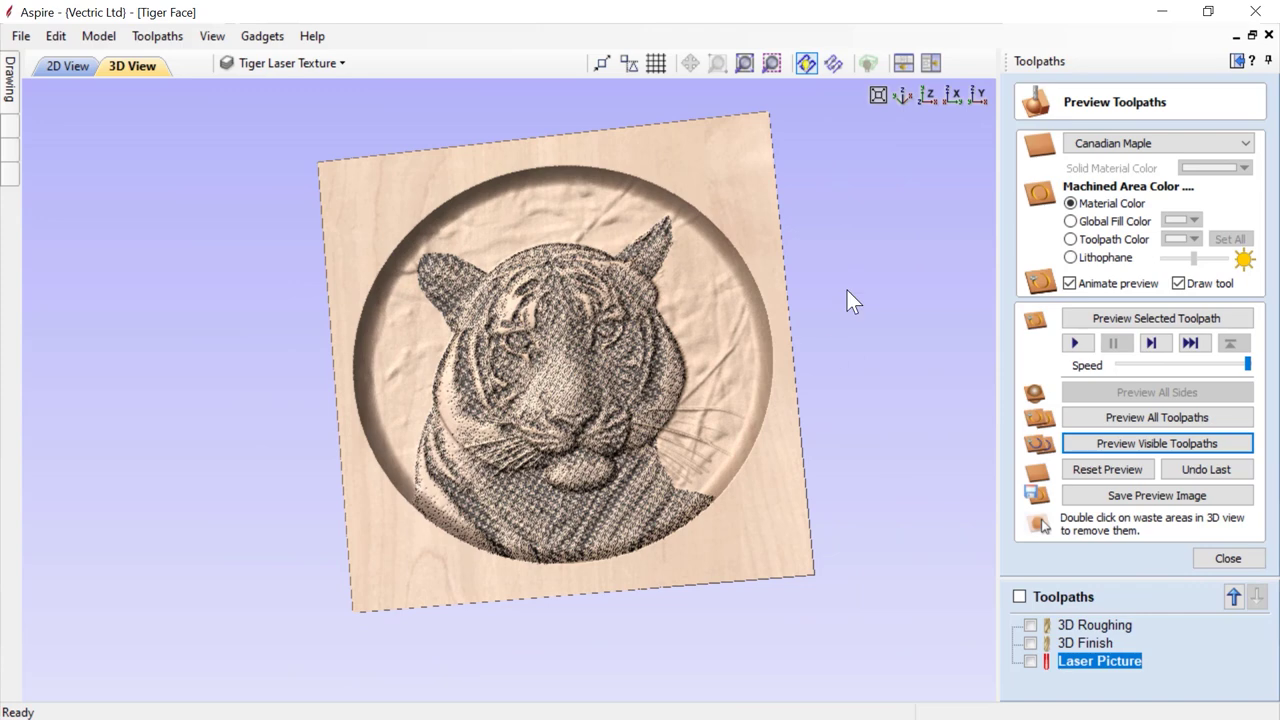
left_click(919, 97)
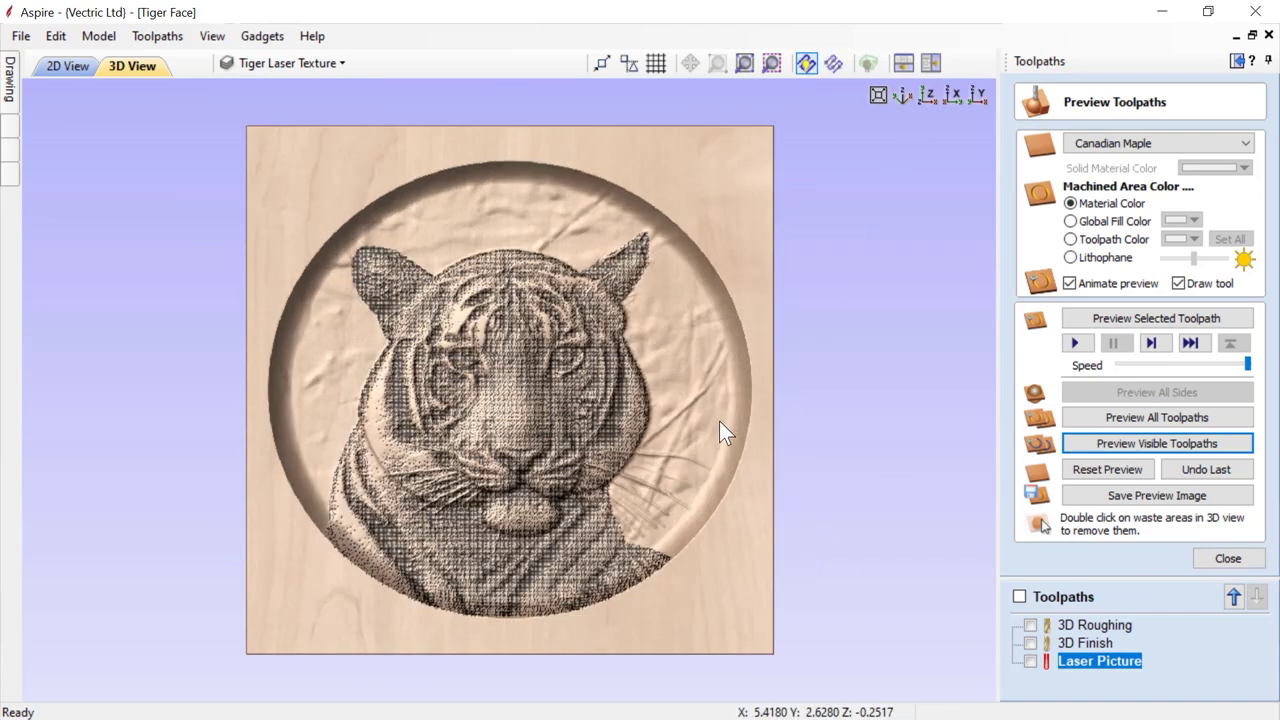